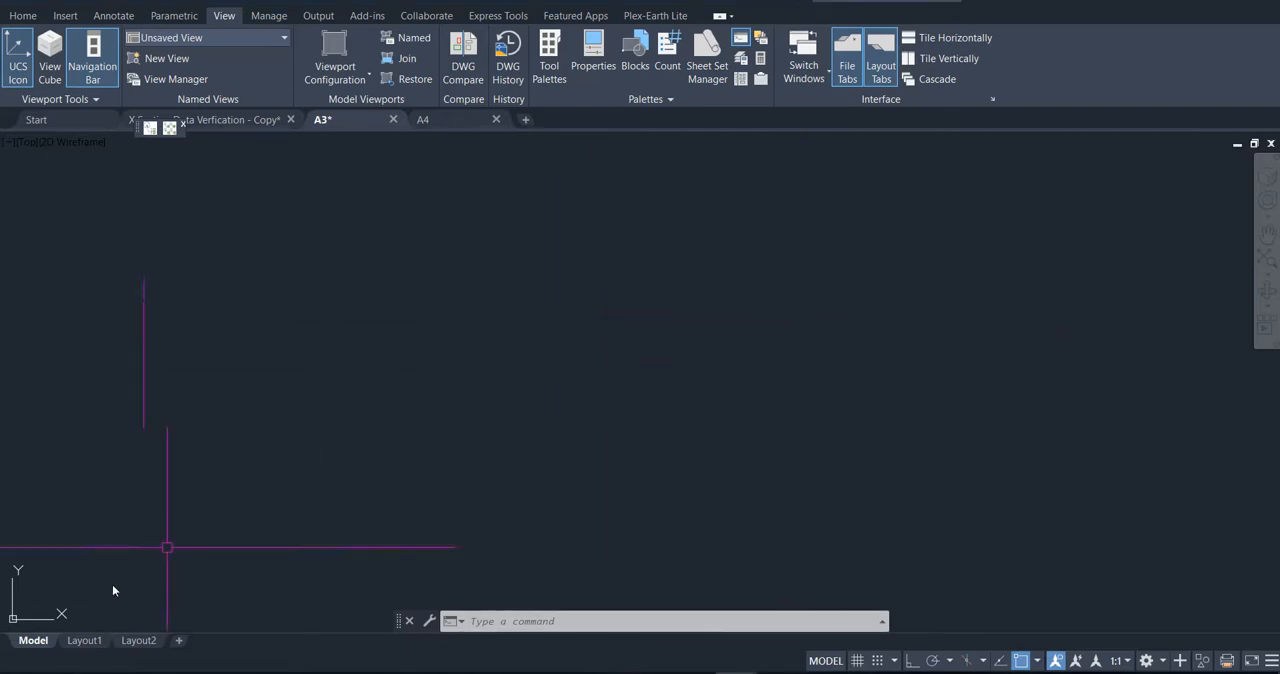
Step: Check Layout1 of the A3 drawing and return to its model space
left_click(84, 641)
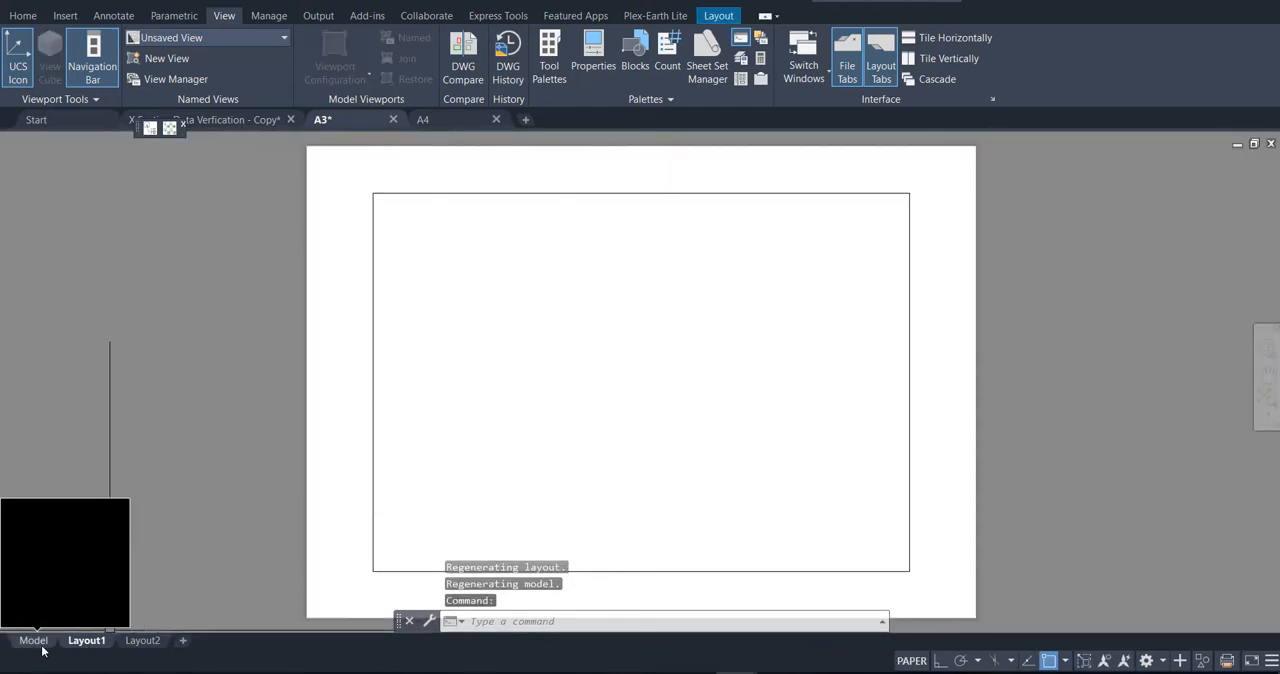
left_click(40, 646)
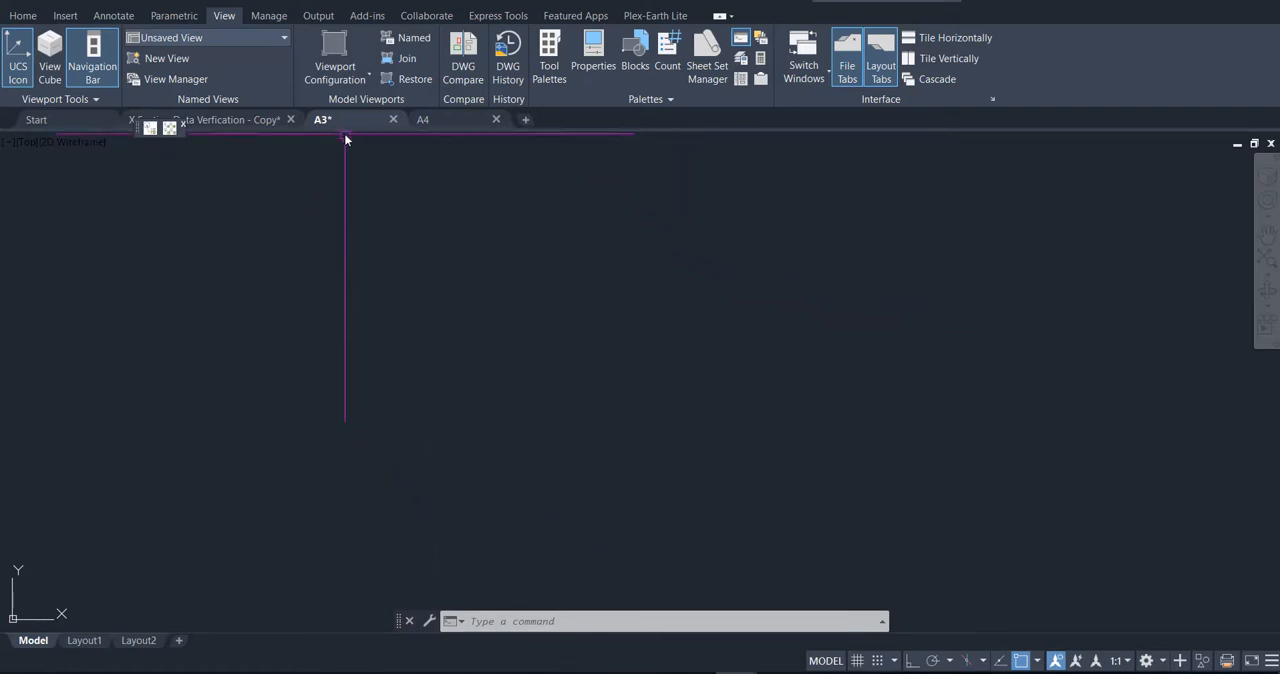
key("ctrl+s")
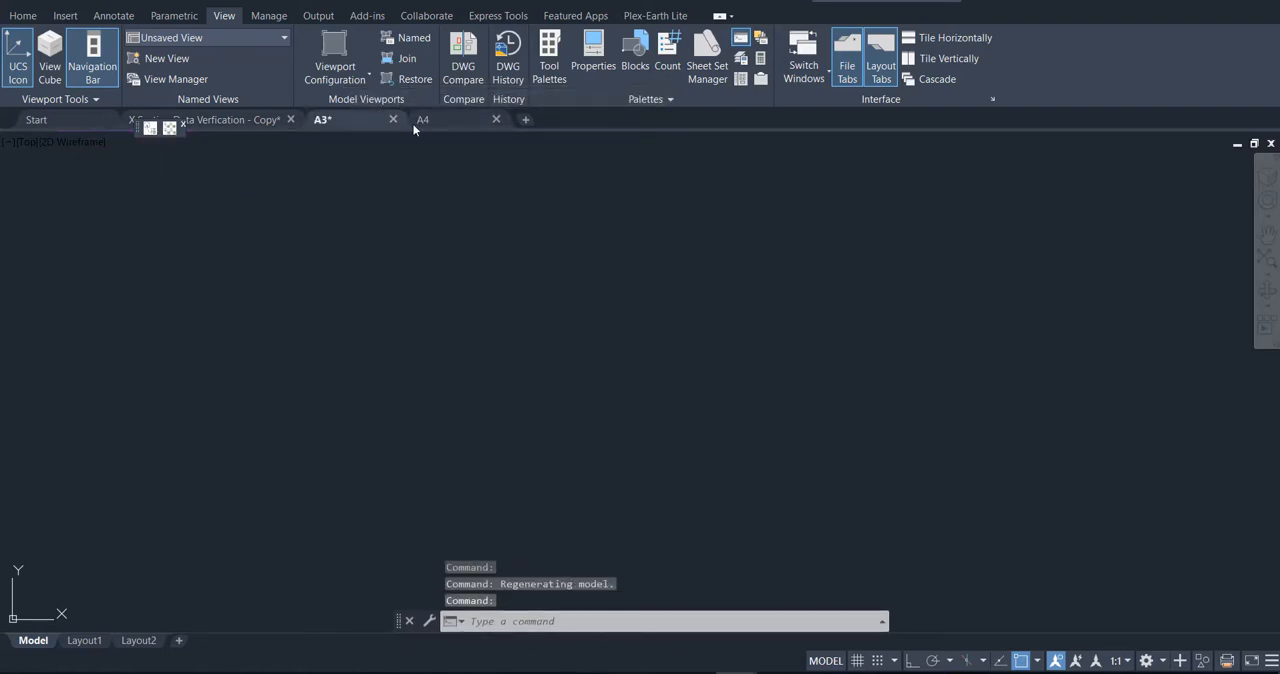
Step: Open the plot settings of the A4 drawing and choose the AutoCAD PDF (High Quality Print).pc3 plotter
left_click(440, 120)
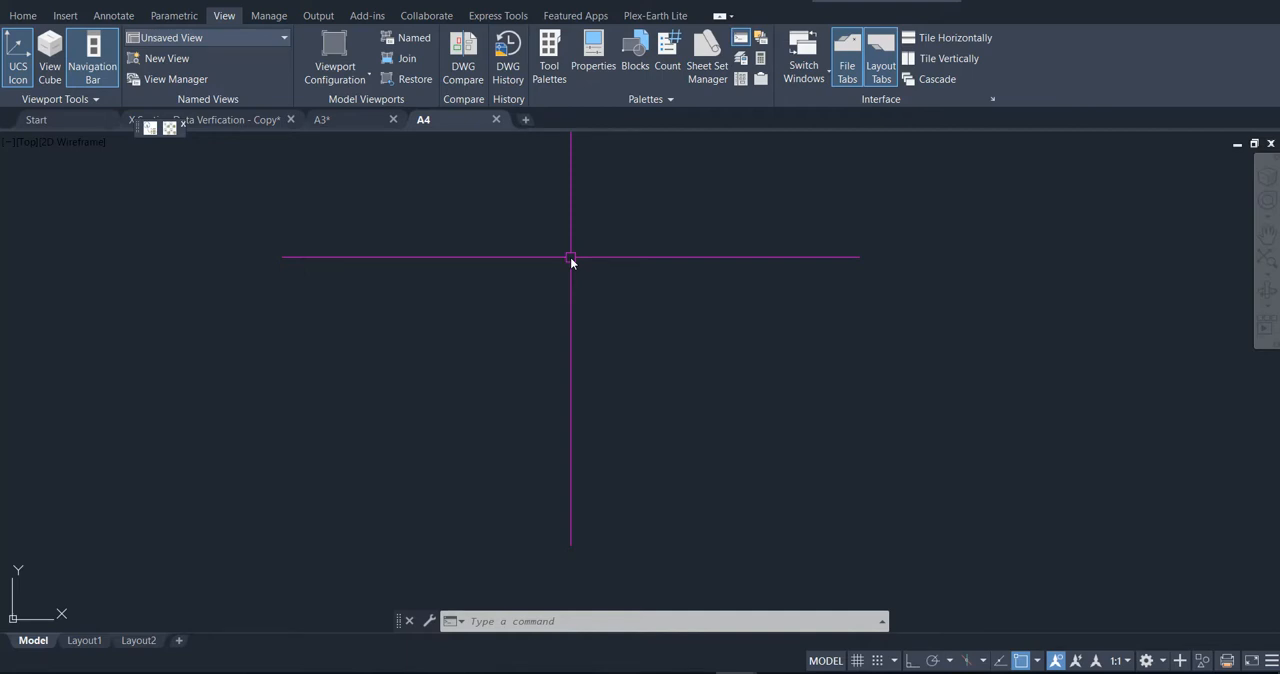
key("ctrl+p")
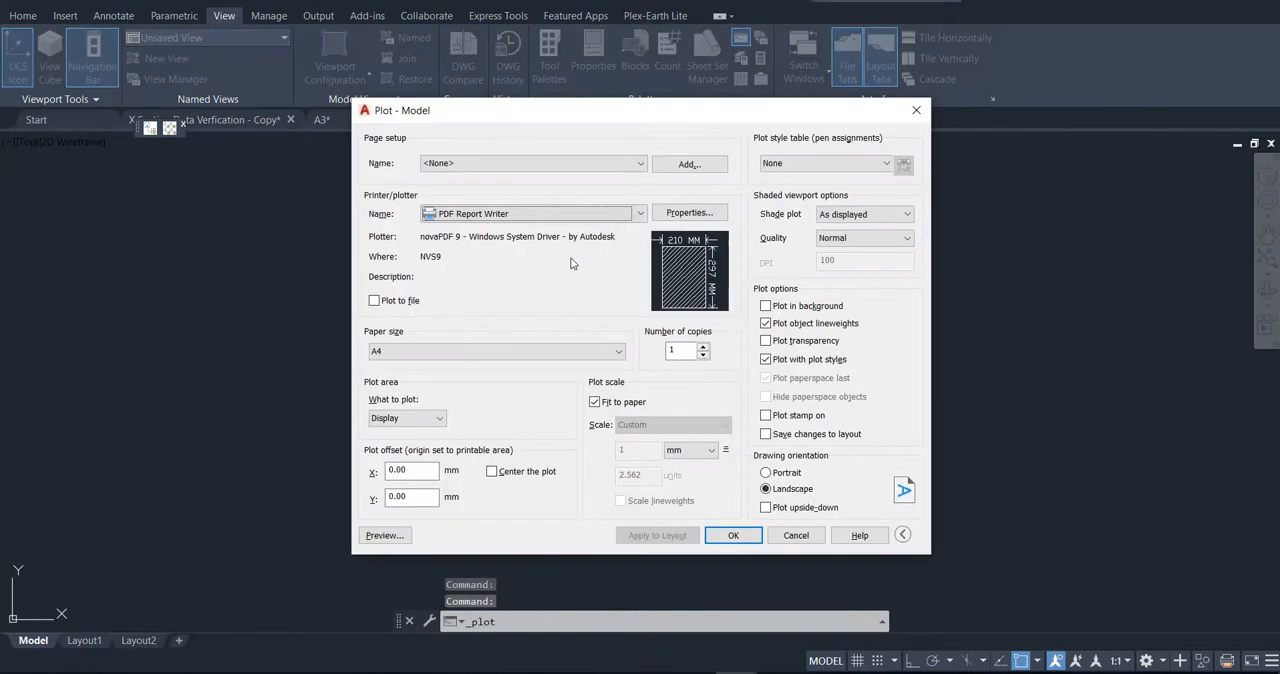
left_click(639, 215)
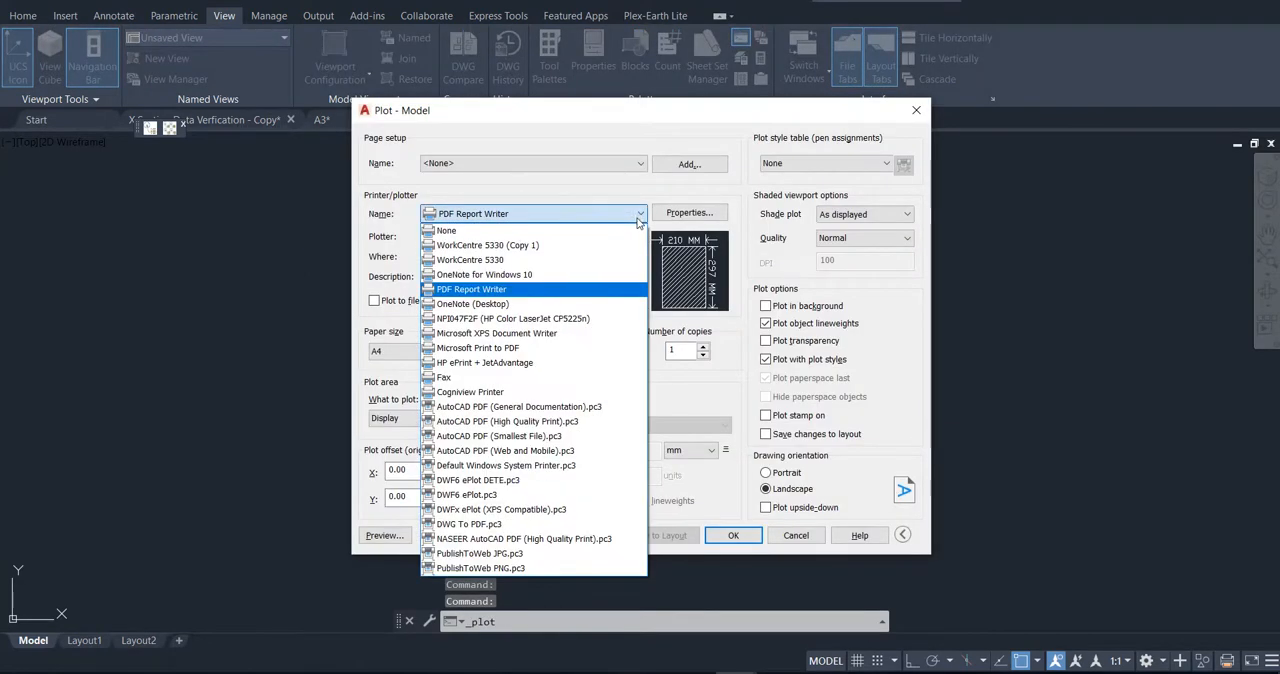
left_click(594, 429)
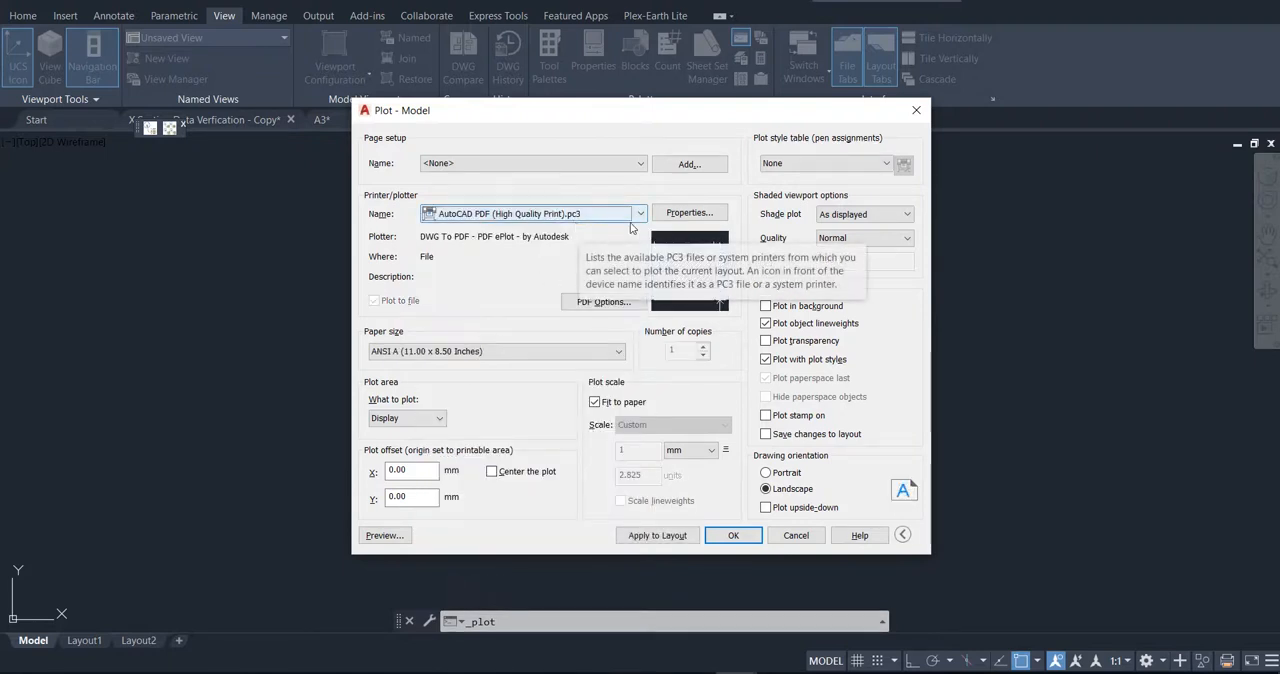
Step: Start a custom paper size in the plotter configuration, based on the existing ISO A3 (420.00 x 297.00 MM) size, keeping its media bounds
left_click(687, 212)
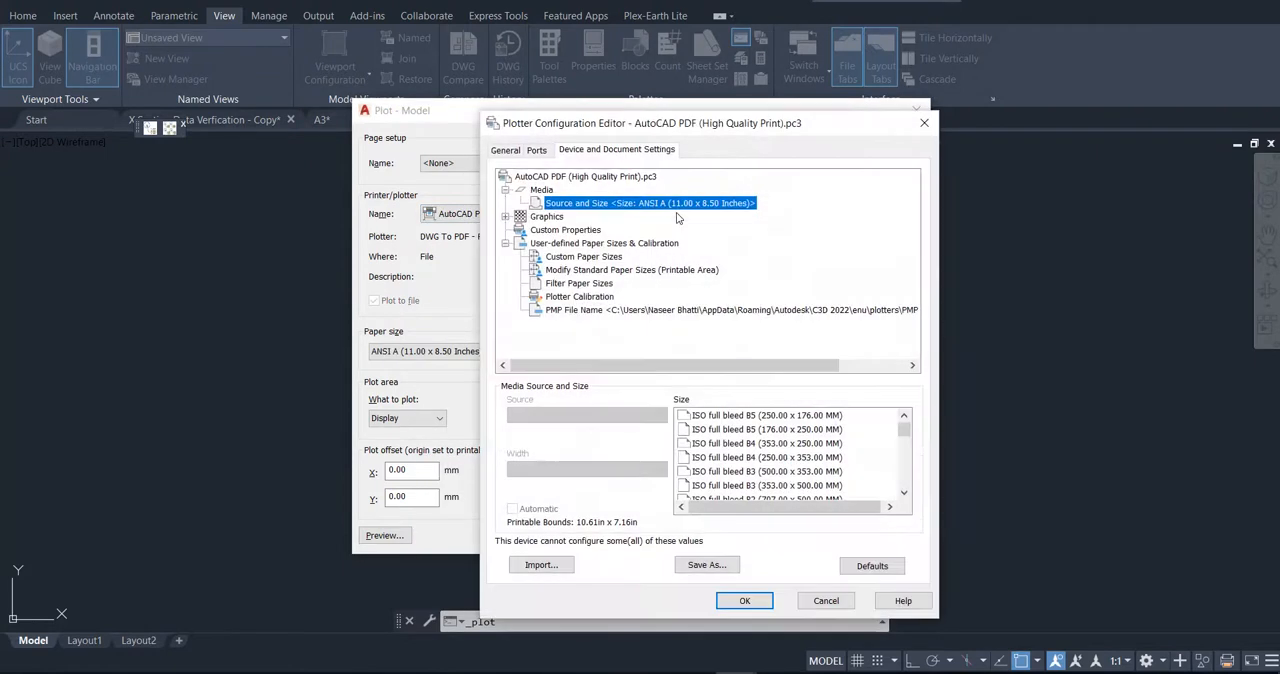
left_click(584, 257)
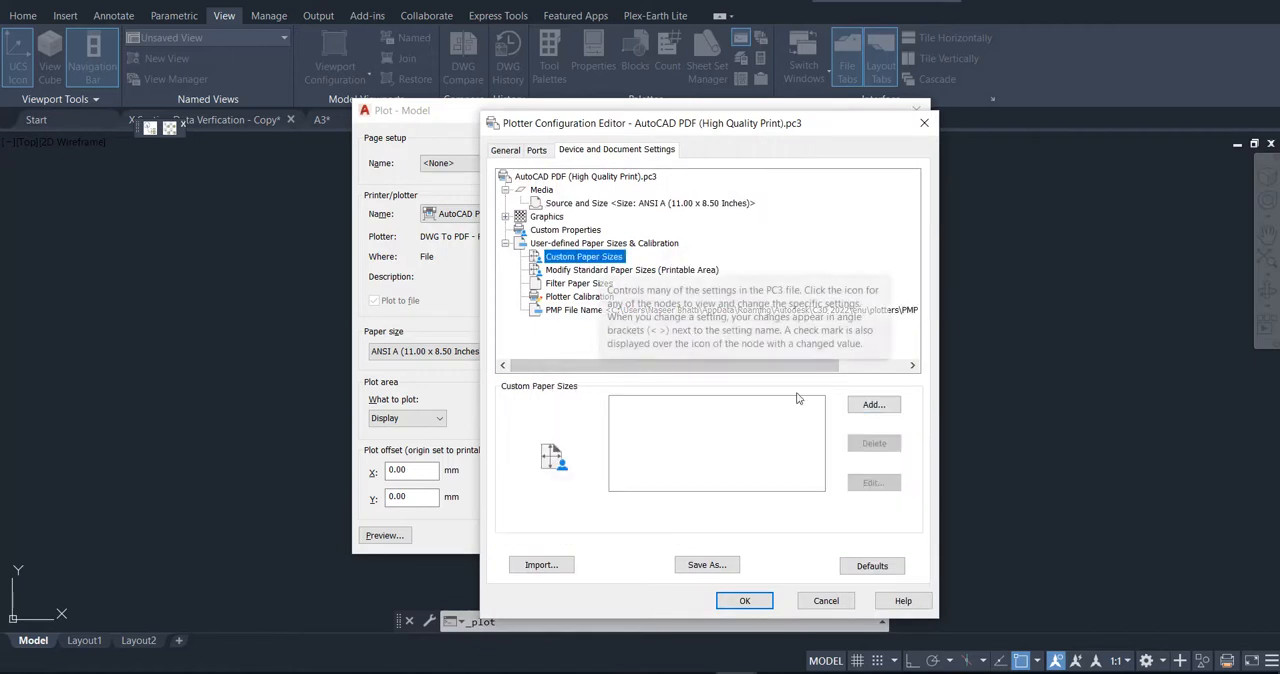
left_click(873, 405)
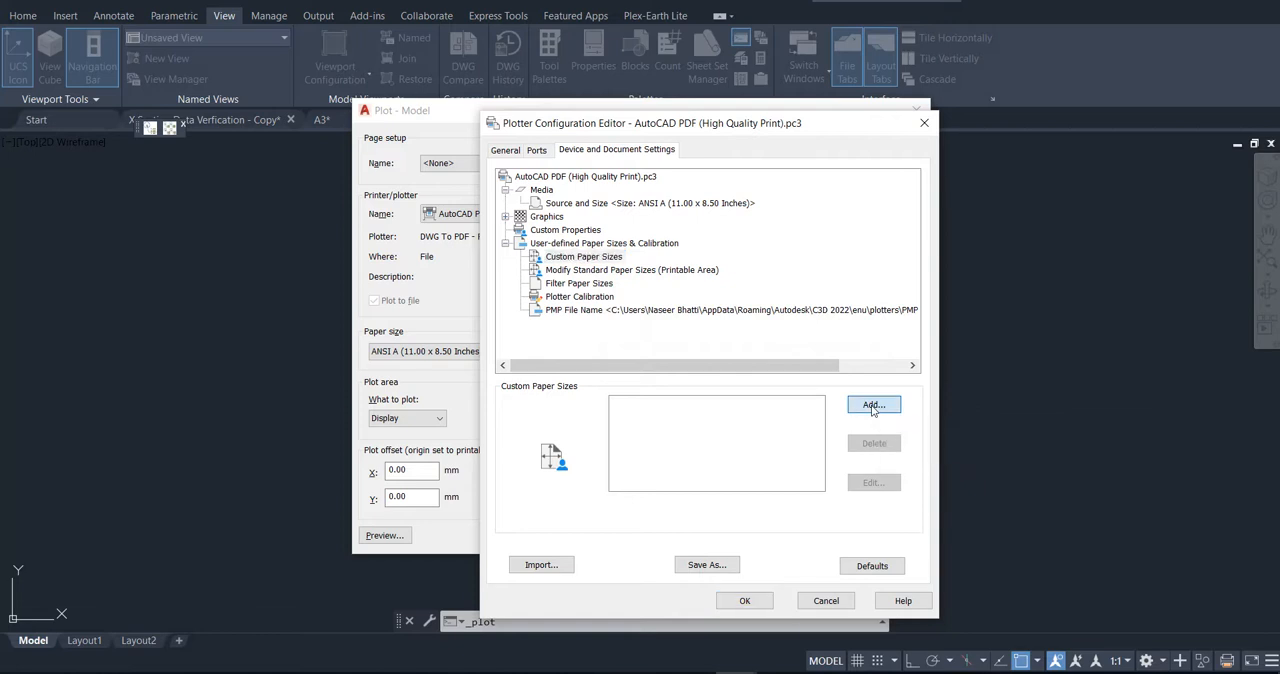
left_click(559, 300)
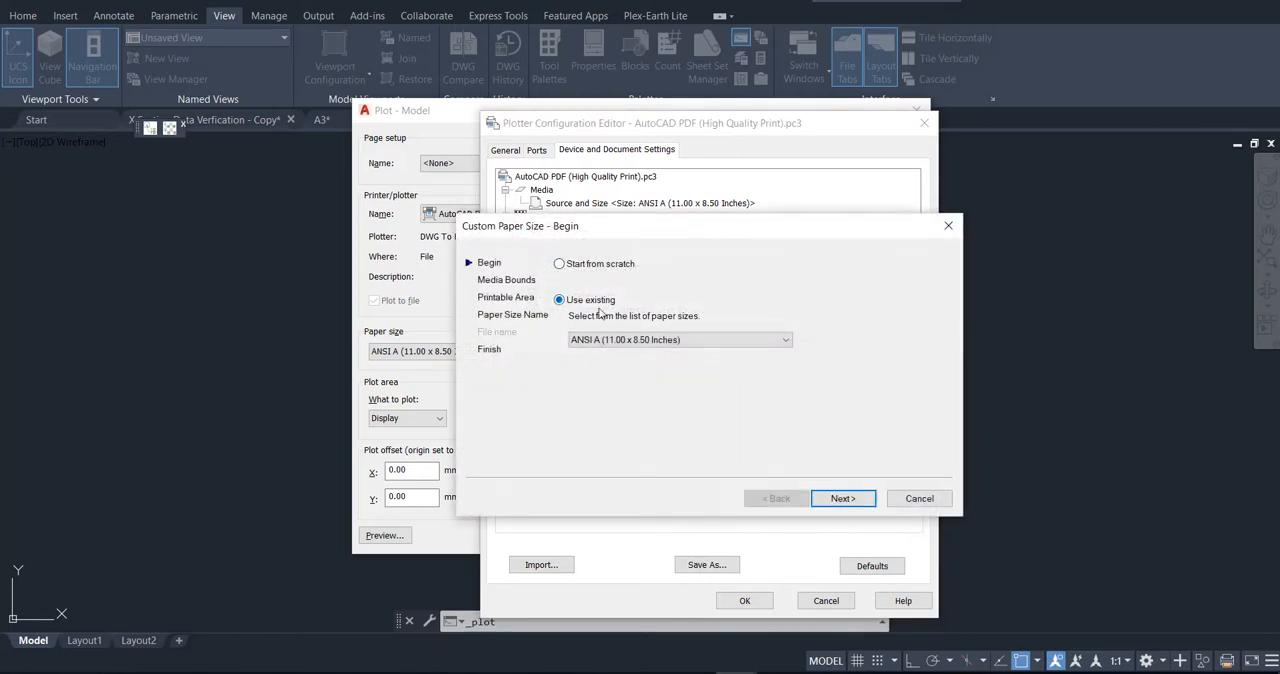
left_click(746, 341)
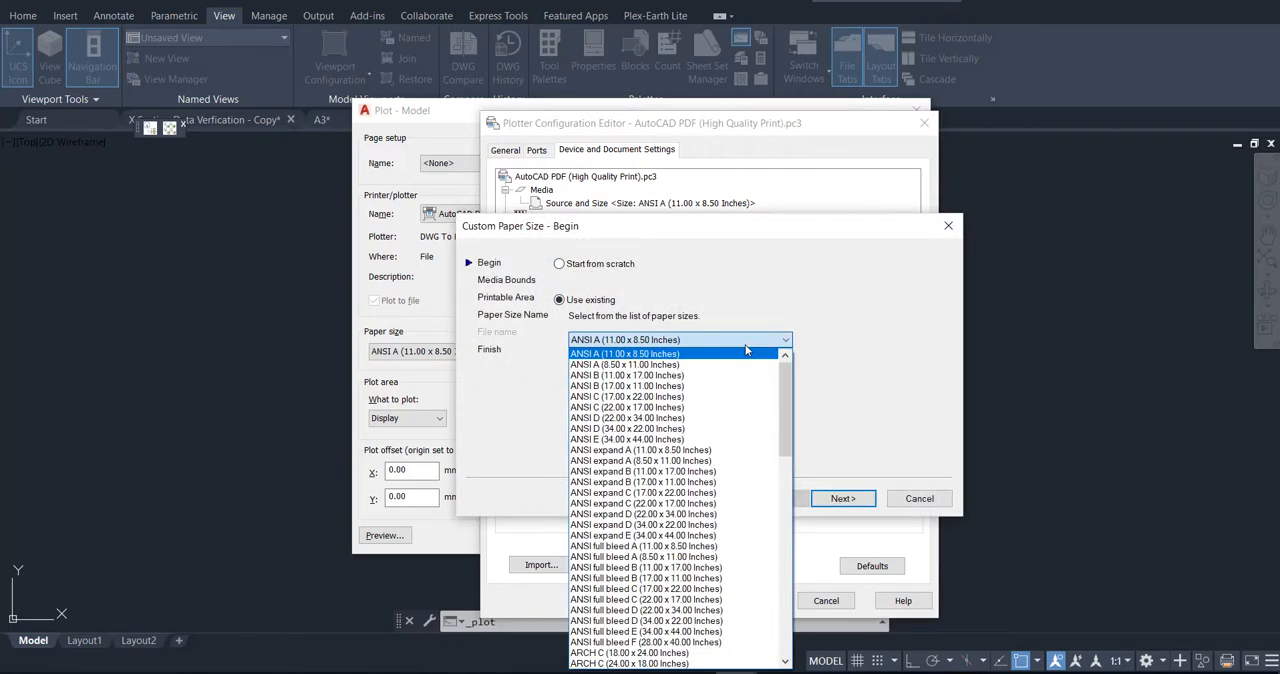
left_click_drag(785, 407, 788, 511)
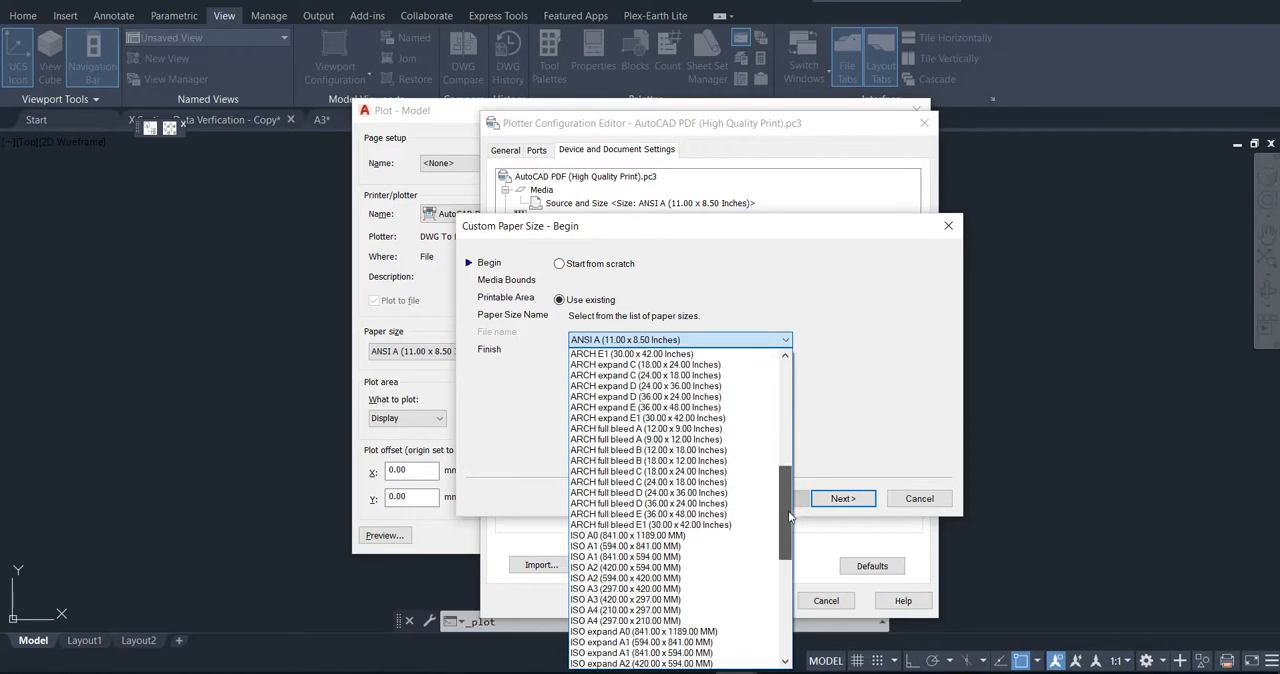
left_click(728, 600)
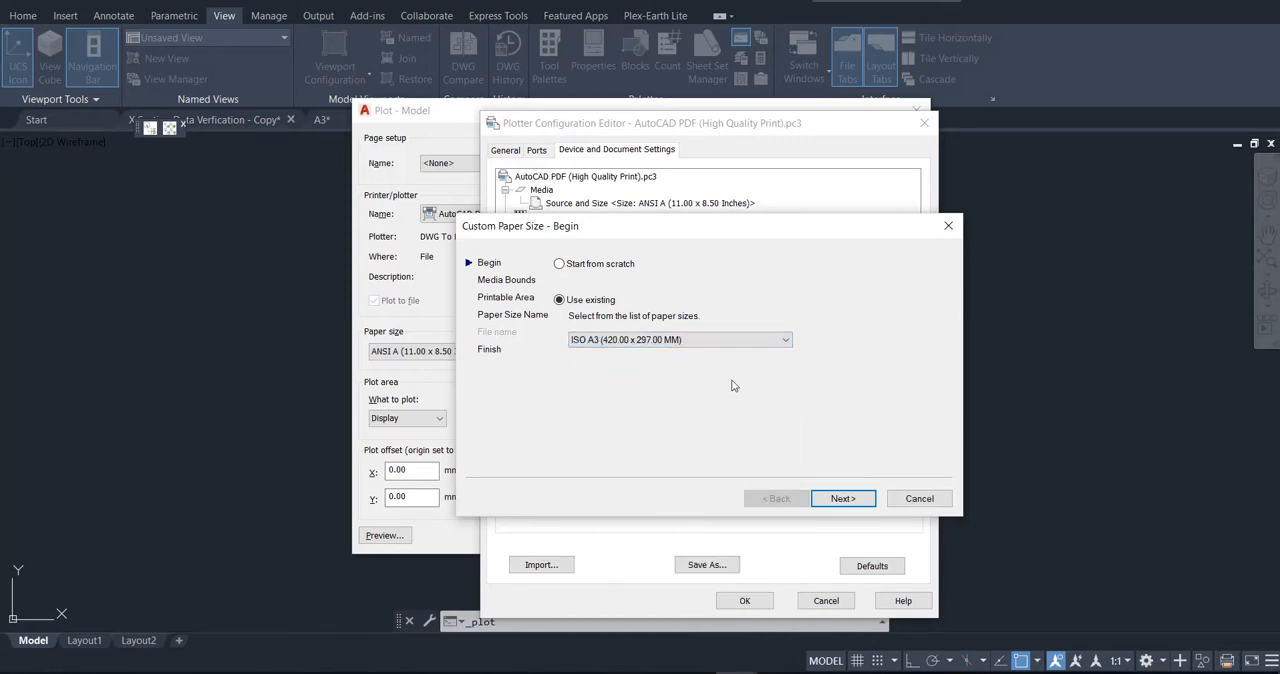
left_click(841, 498)
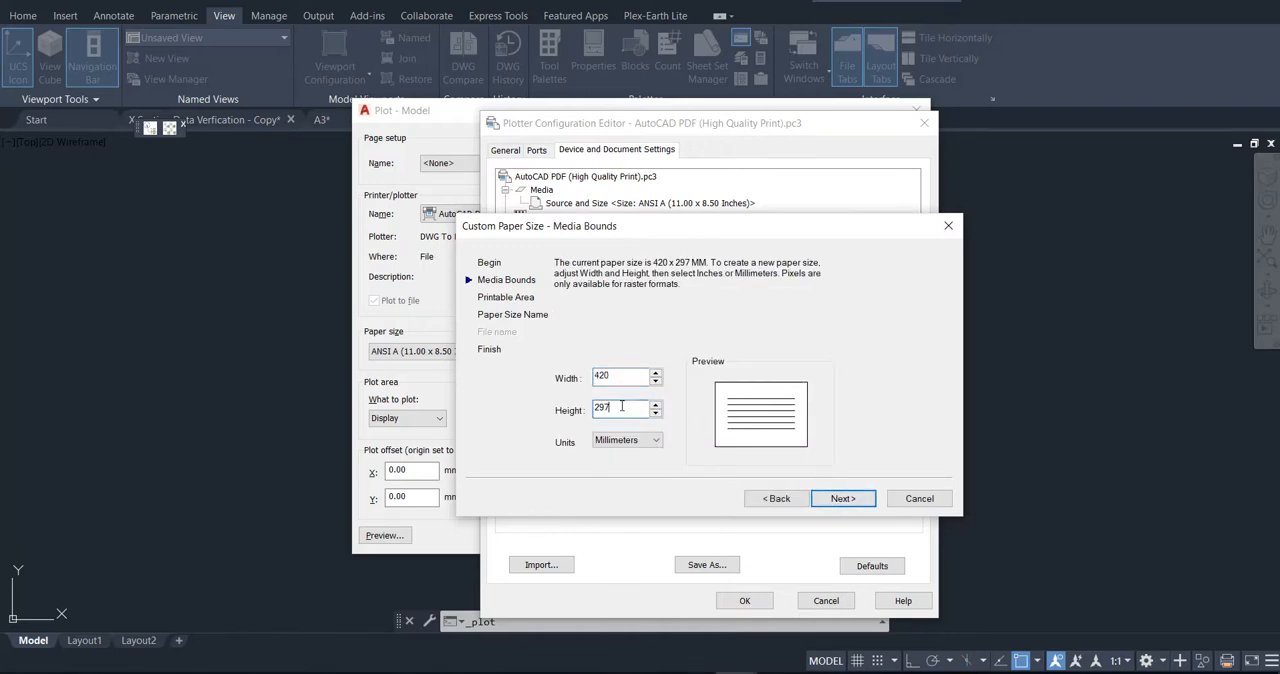
left_click(836, 498)
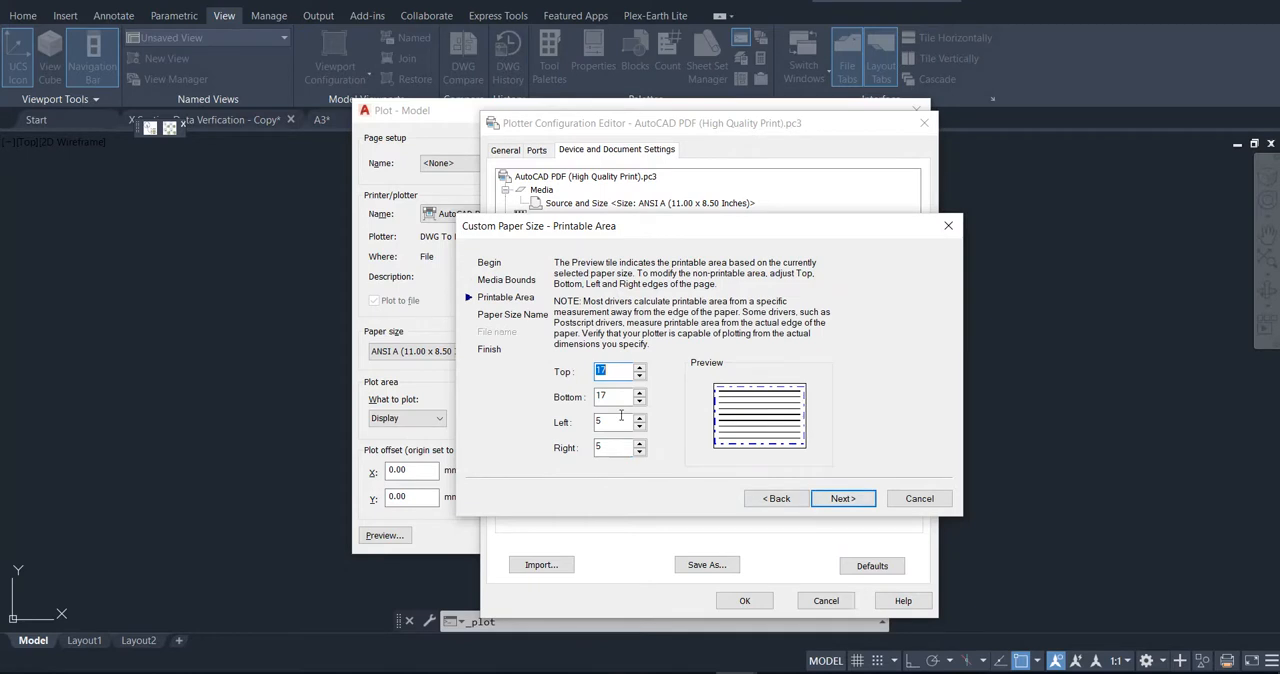
Step: Set the custom paper size's top, bottom, left and right printable-area margins to 0
type("0")
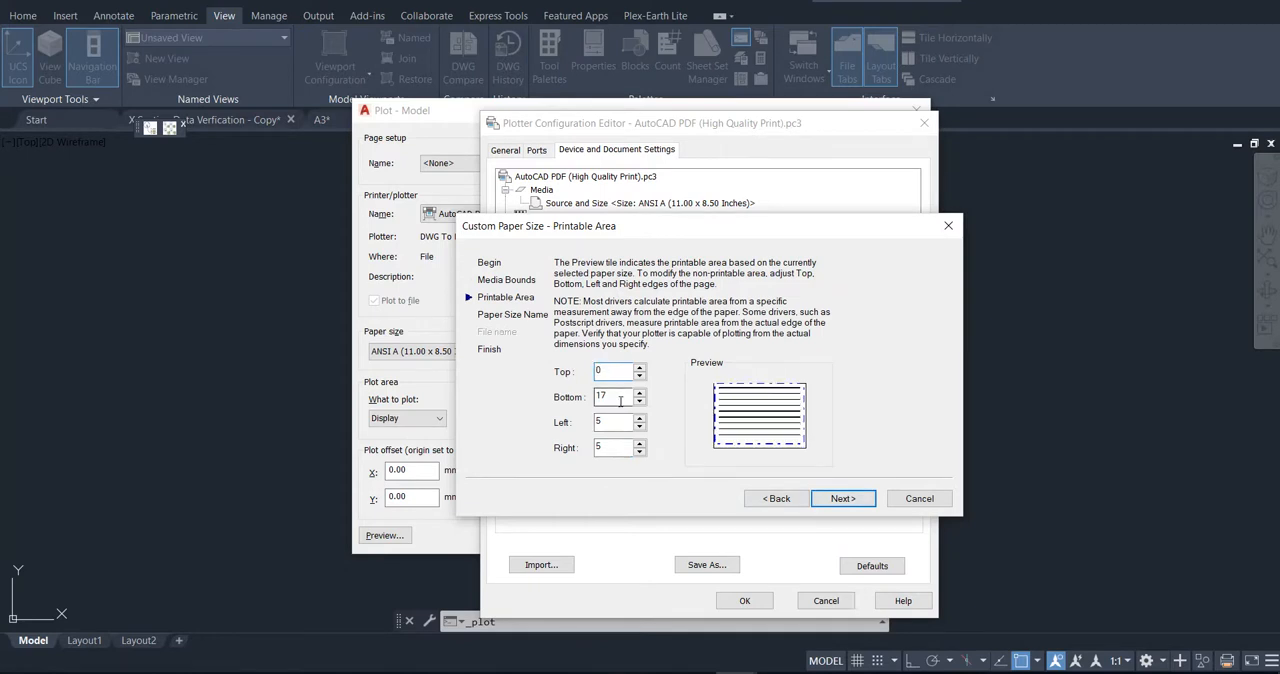
type("0")
key("Tab")
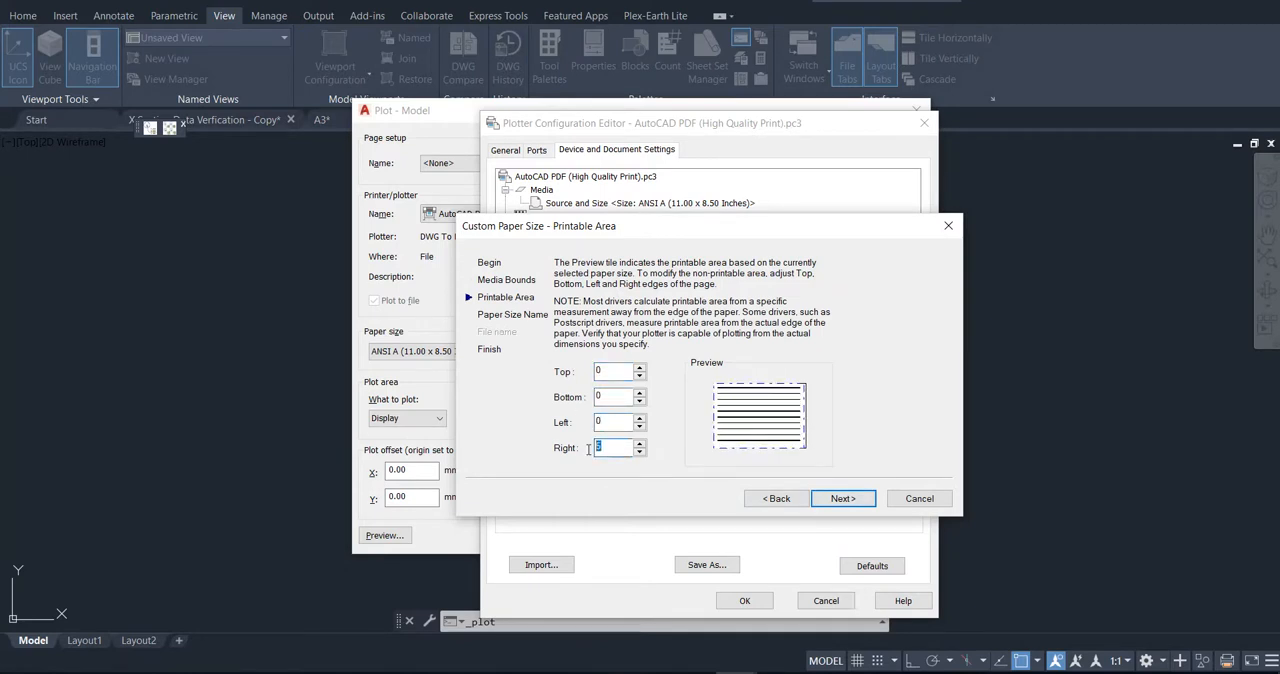
left_click(837, 498)
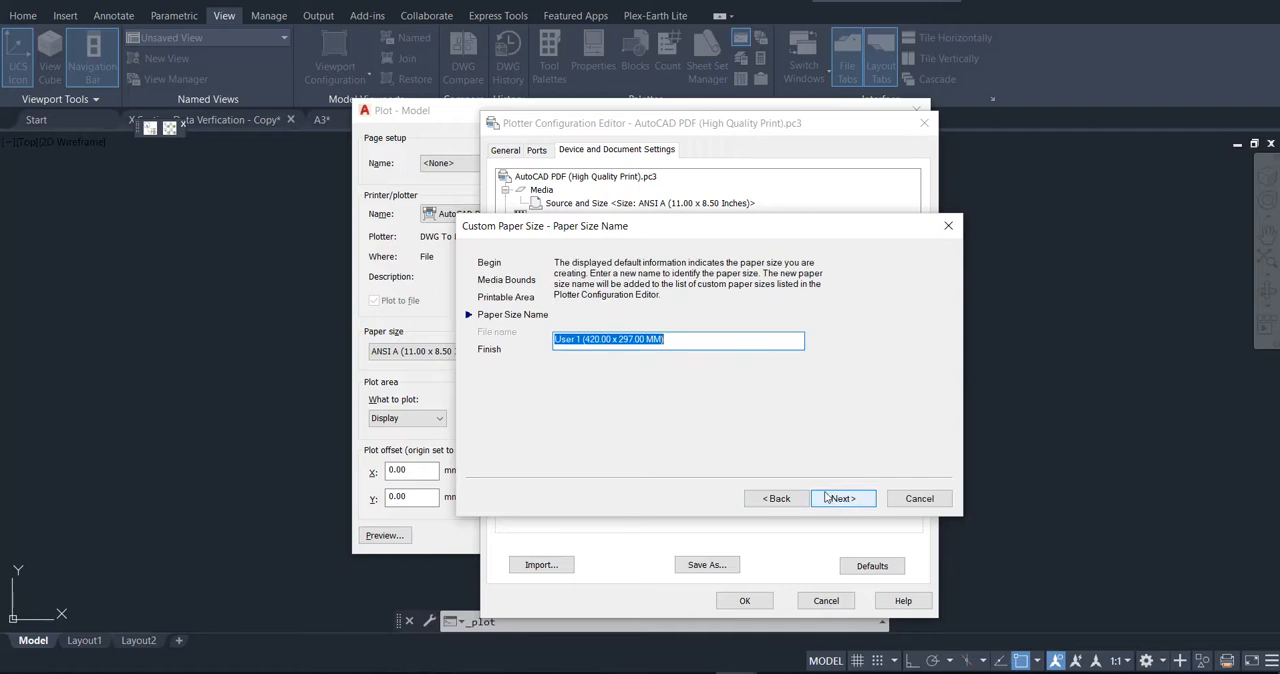
Step: Name the custom paper size "A3 for X Section", finish creating it and accept the plotter configuration
type("A3 for X Section")
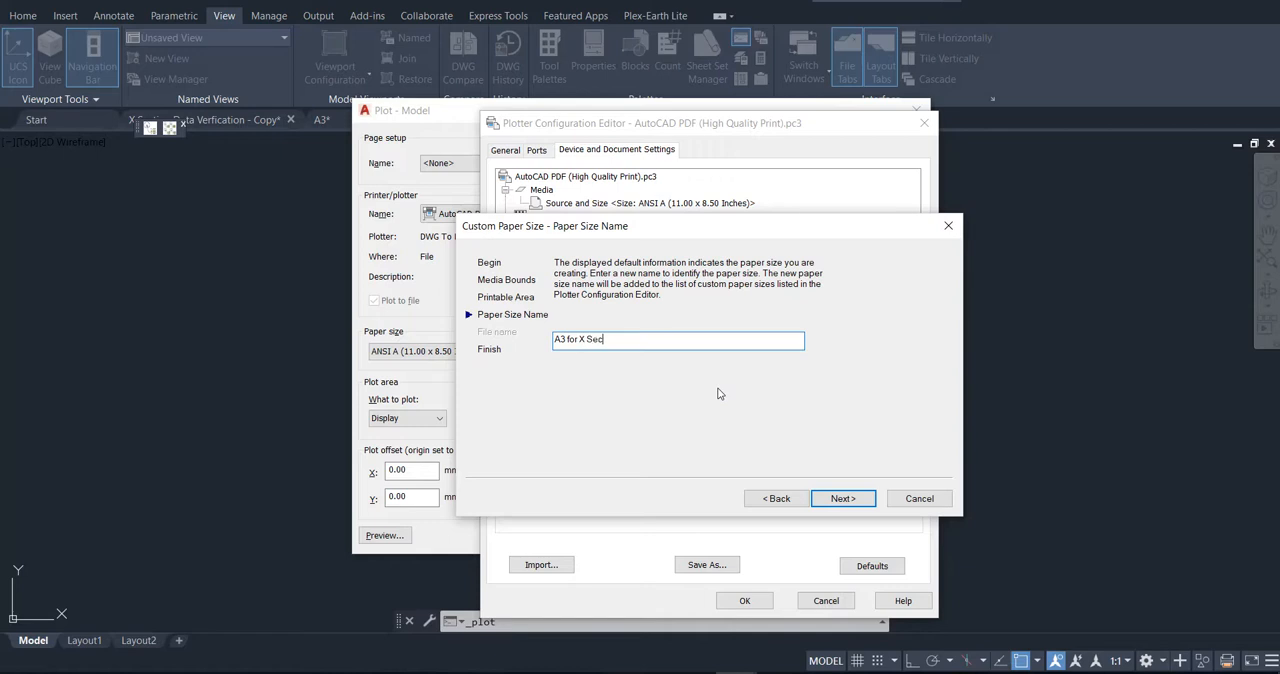
left_click(849, 498)
left_click(840, 498)
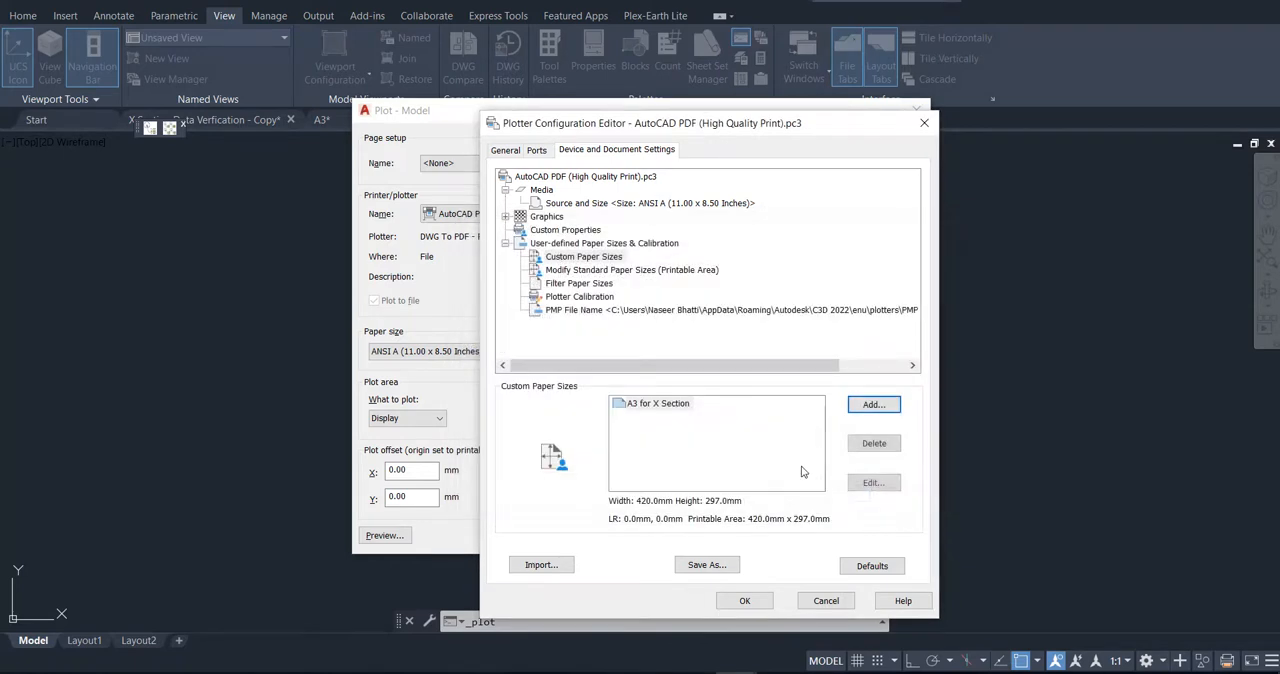
left_click(659, 404)
left_click(744, 600)
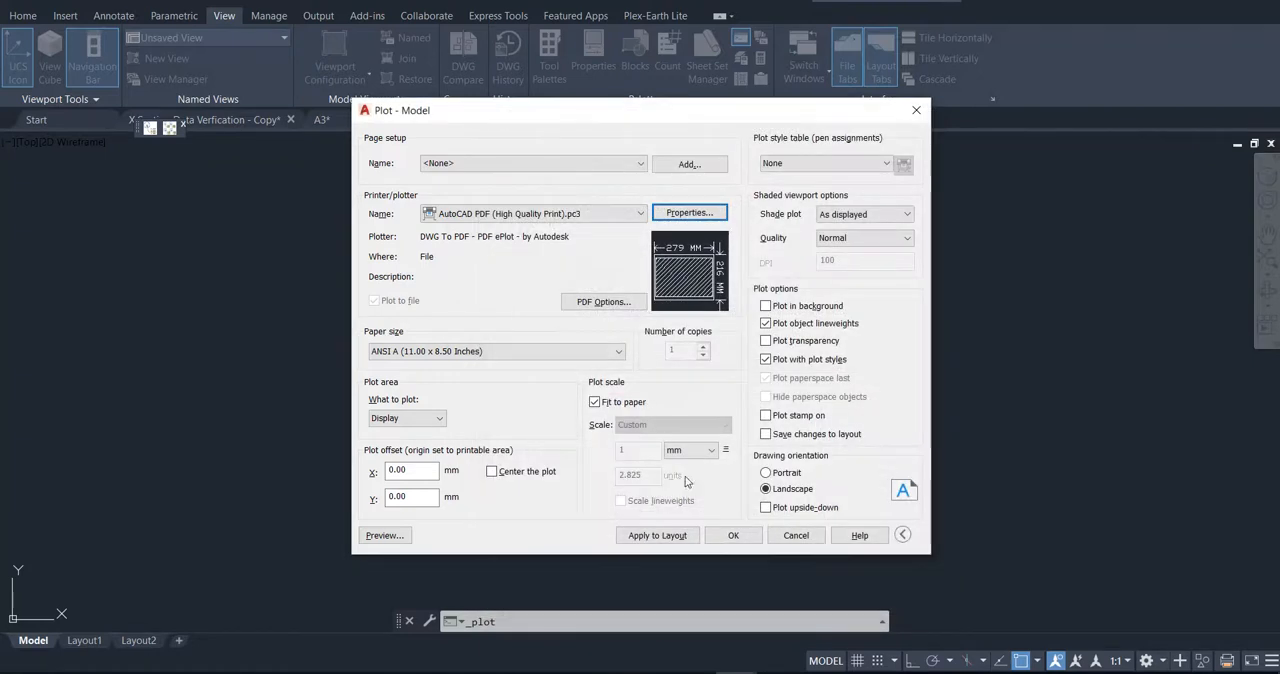
Step: Preview the model plot on the A3 for X Section paper size and leave the plot settings without plotting
left_click(618, 353)
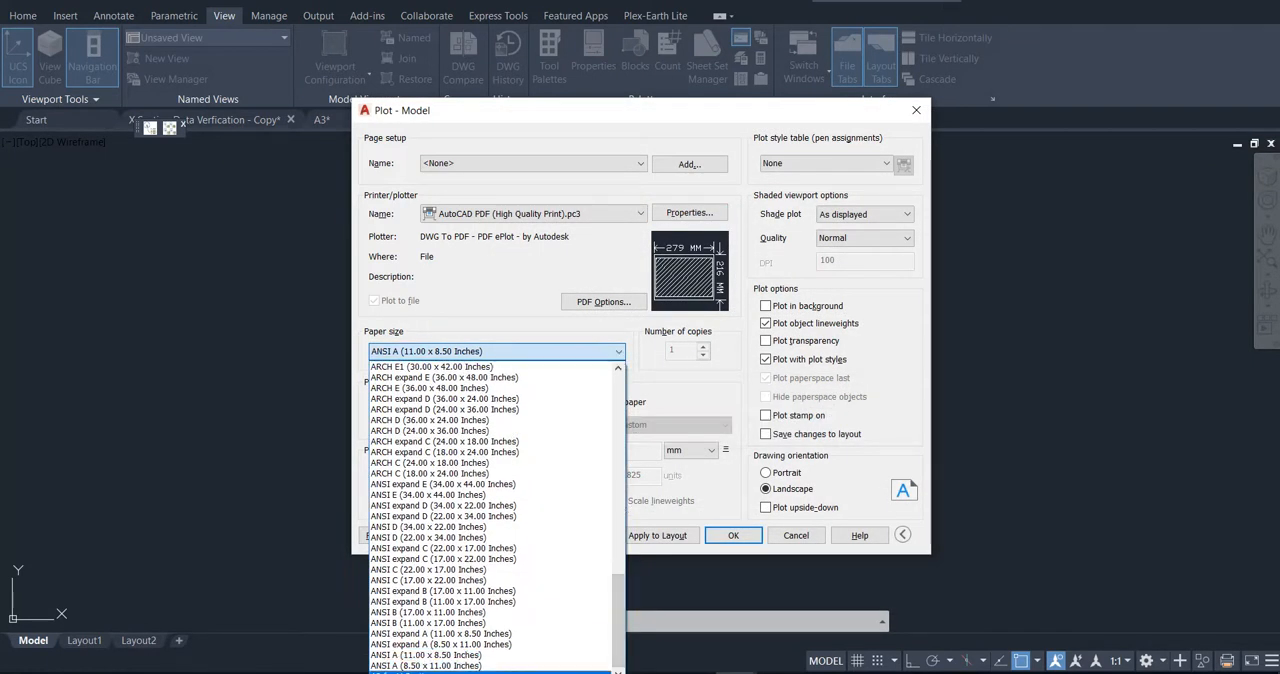
left_click(490, 671)
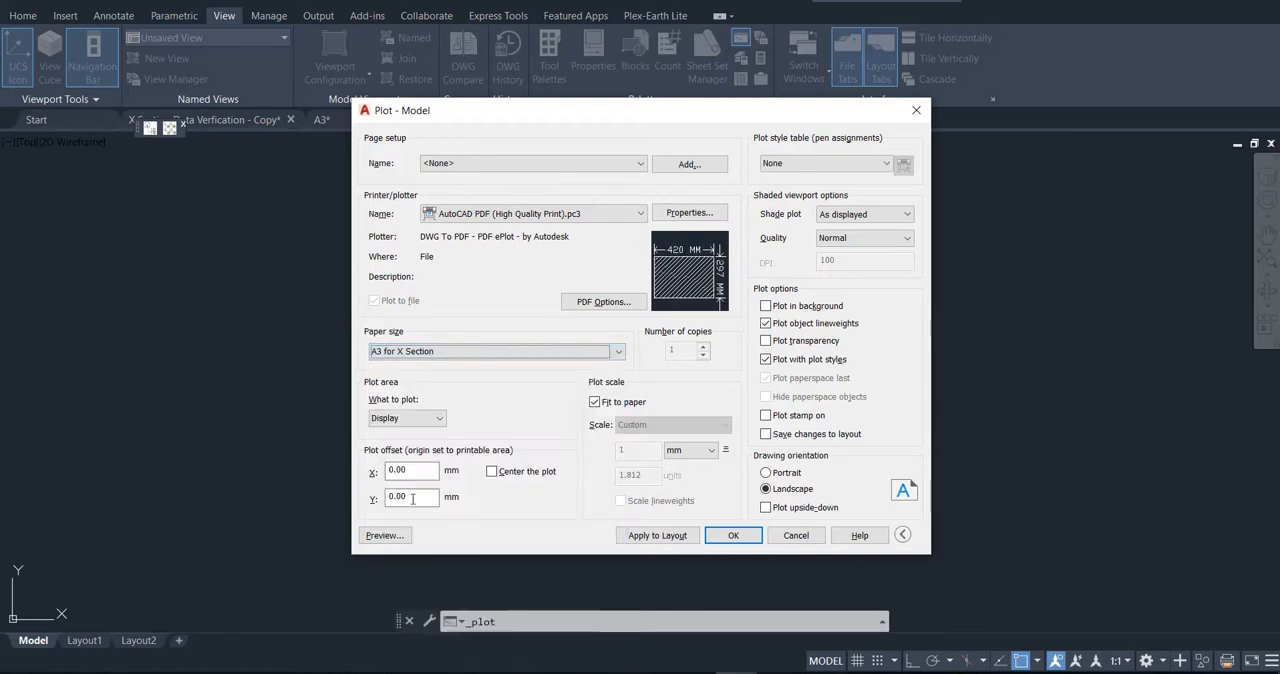
left_click(386, 535)
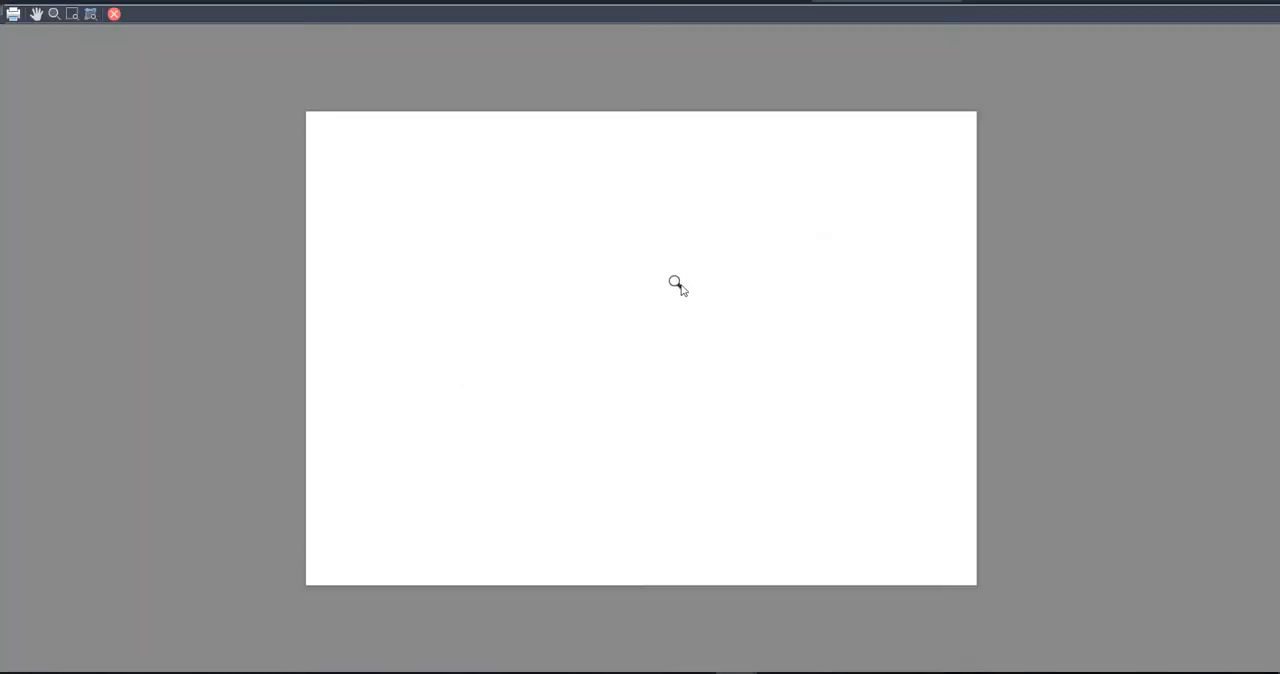
key("Escape")
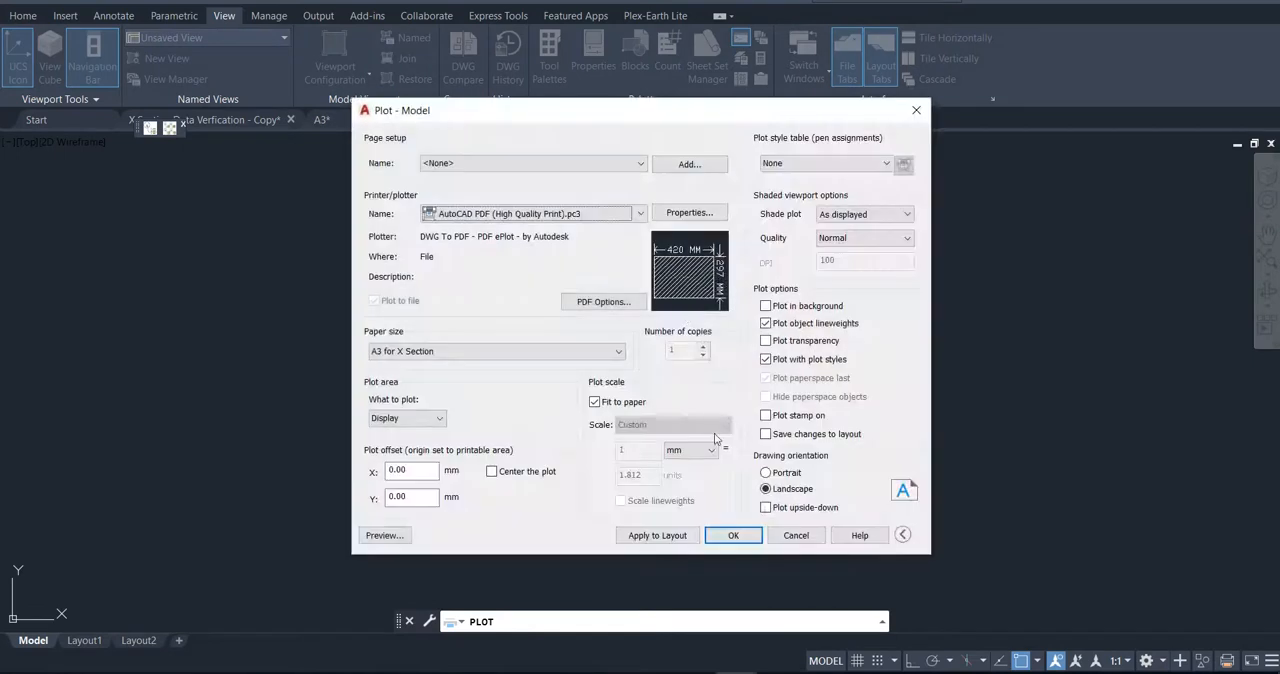
left_click(796, 535)
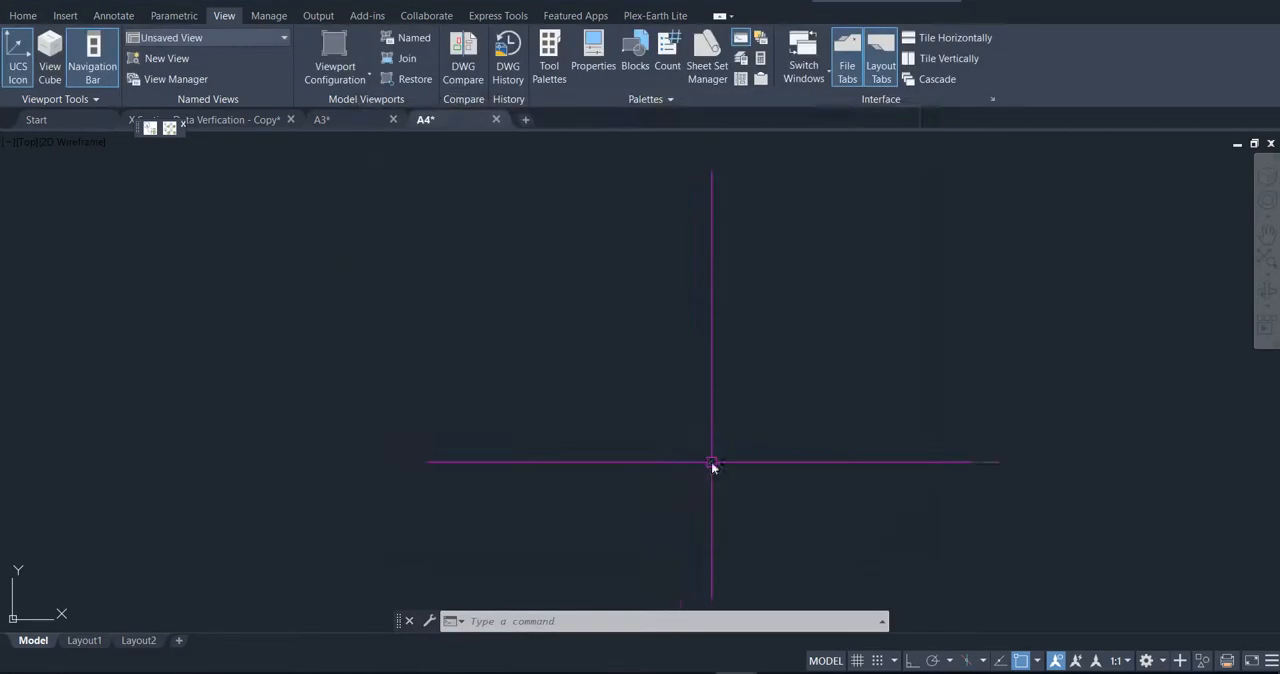
Step: Delete the default viewport frame from Layout1 of the A4 drawing
left_click(88, 644)
left_click(521, 459)
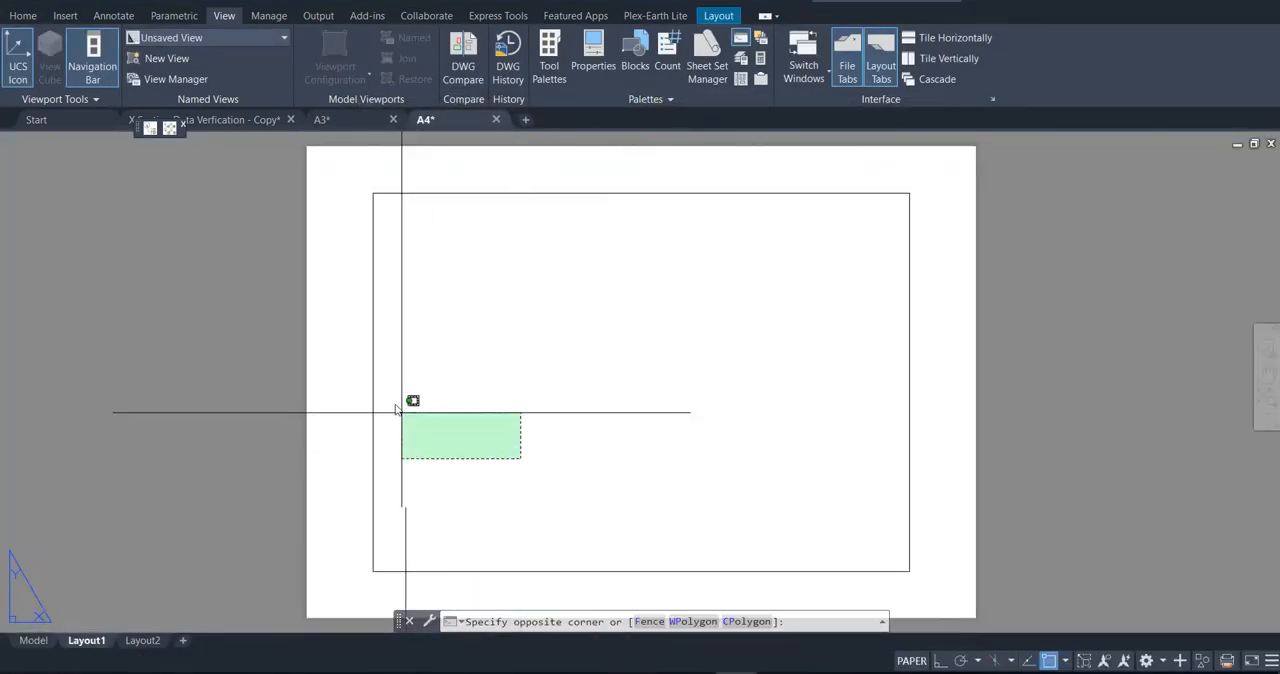
left_click(358, 357)
key("Delete")
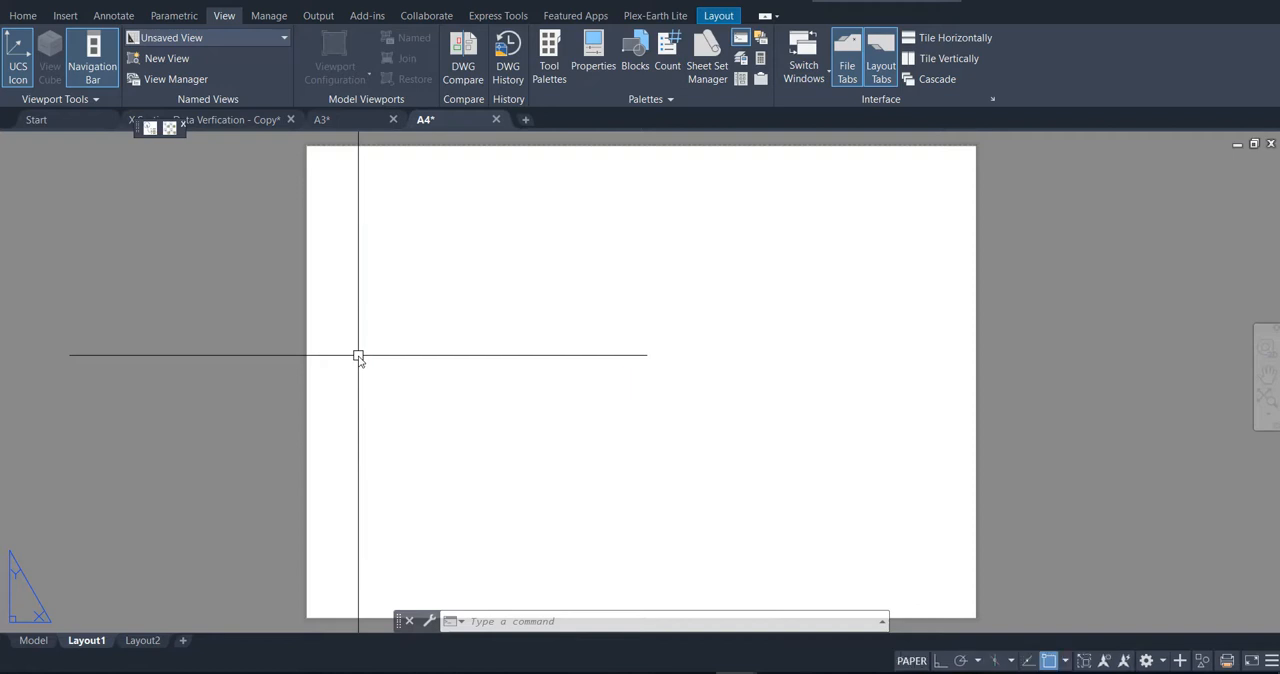
Step: Draw a single polyline segment from the origin at the sheet's lower-left corner to a point diagonally below and outside the sheet
scroll(440, 245, "down", 2)
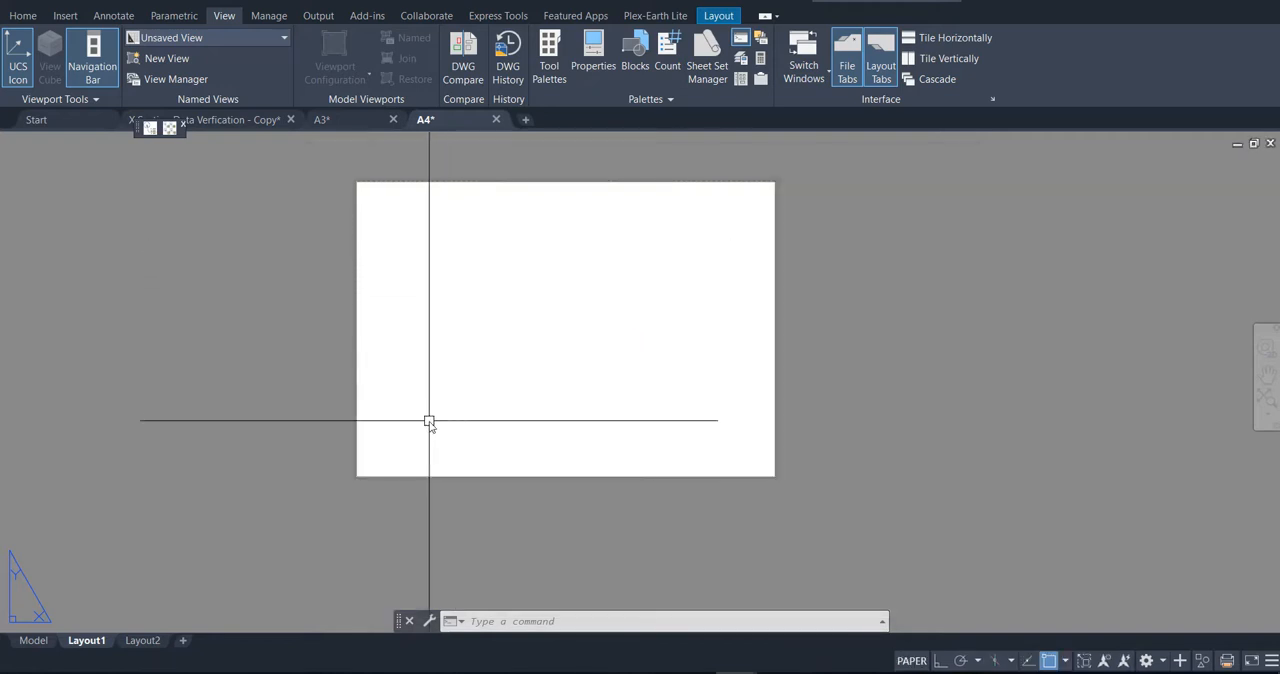
type("pl")
key("Return")
type("0,")
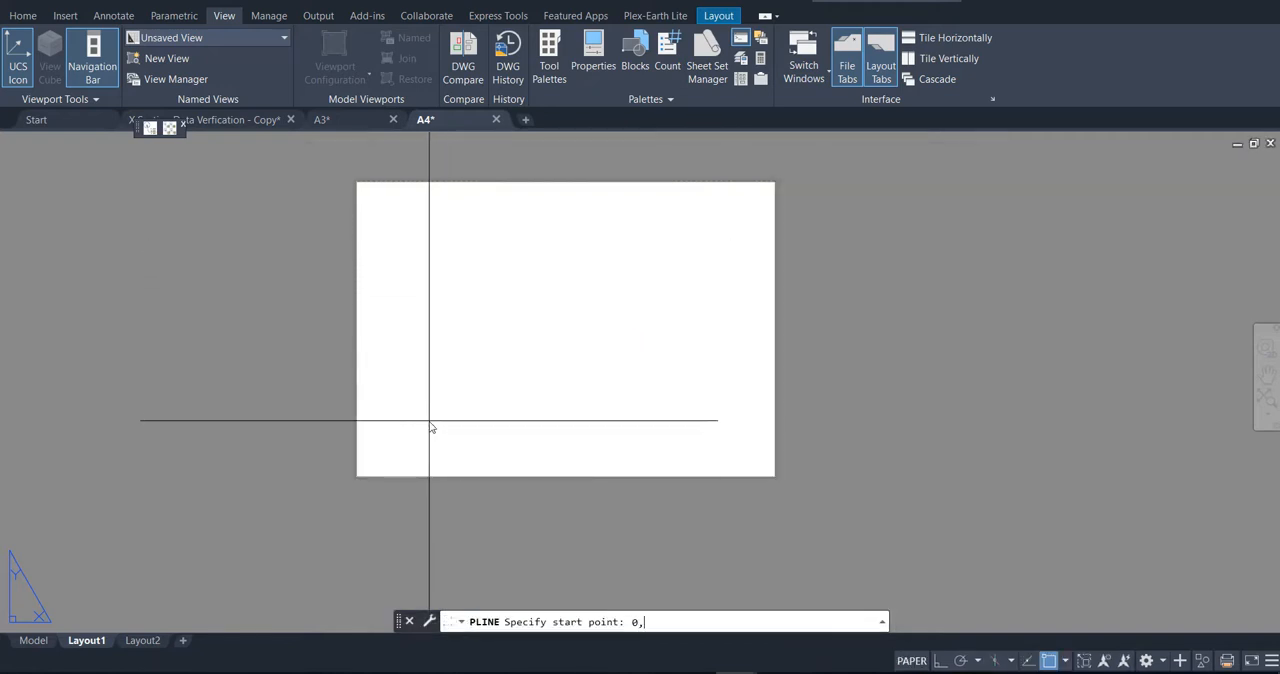
key("Return")
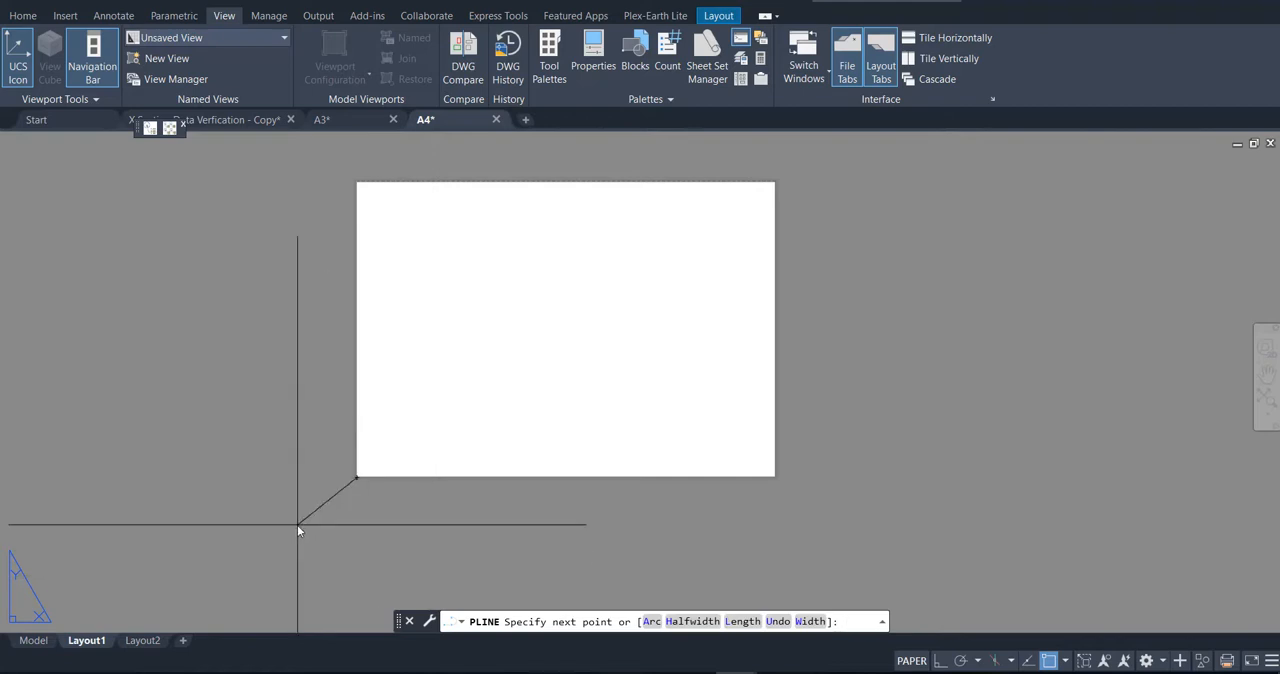
left_click(297, 525)
key("Return")
key("Escape")
key("Escape")
key("Escape")
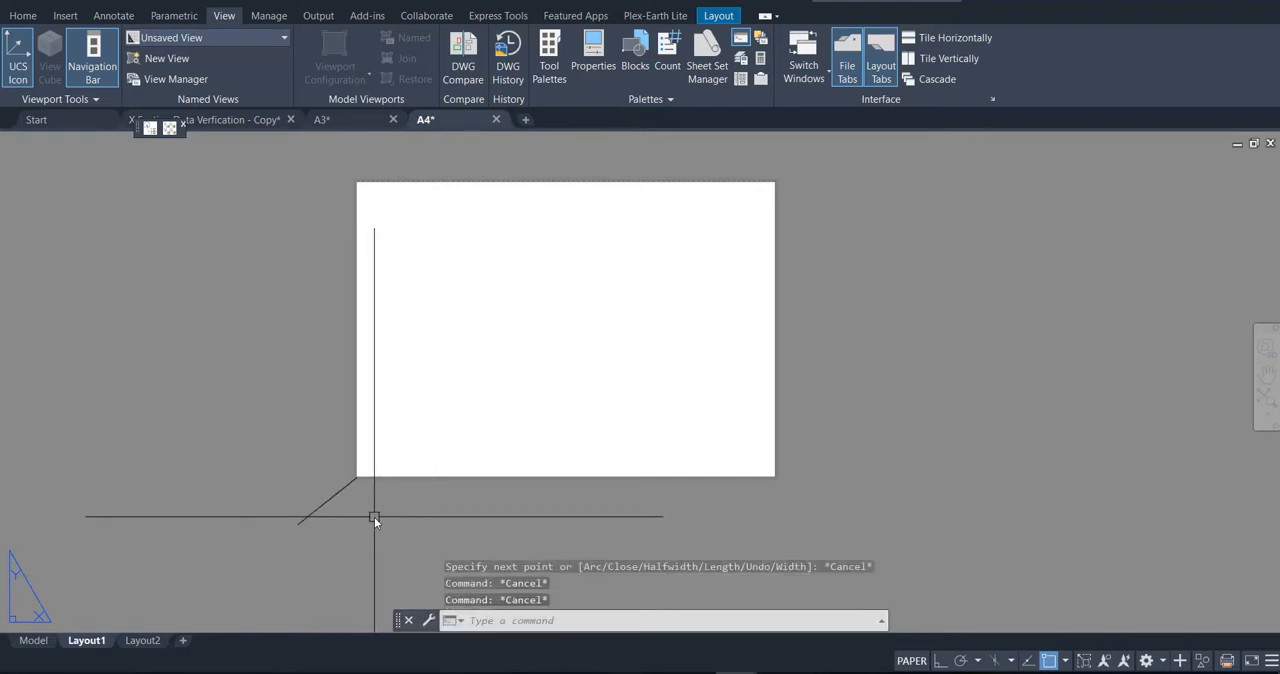
Step: Modify Layout1's page setup to use the AutoCAD PDF (High Quality Print).pc3 plotter
right_click(84, 649)
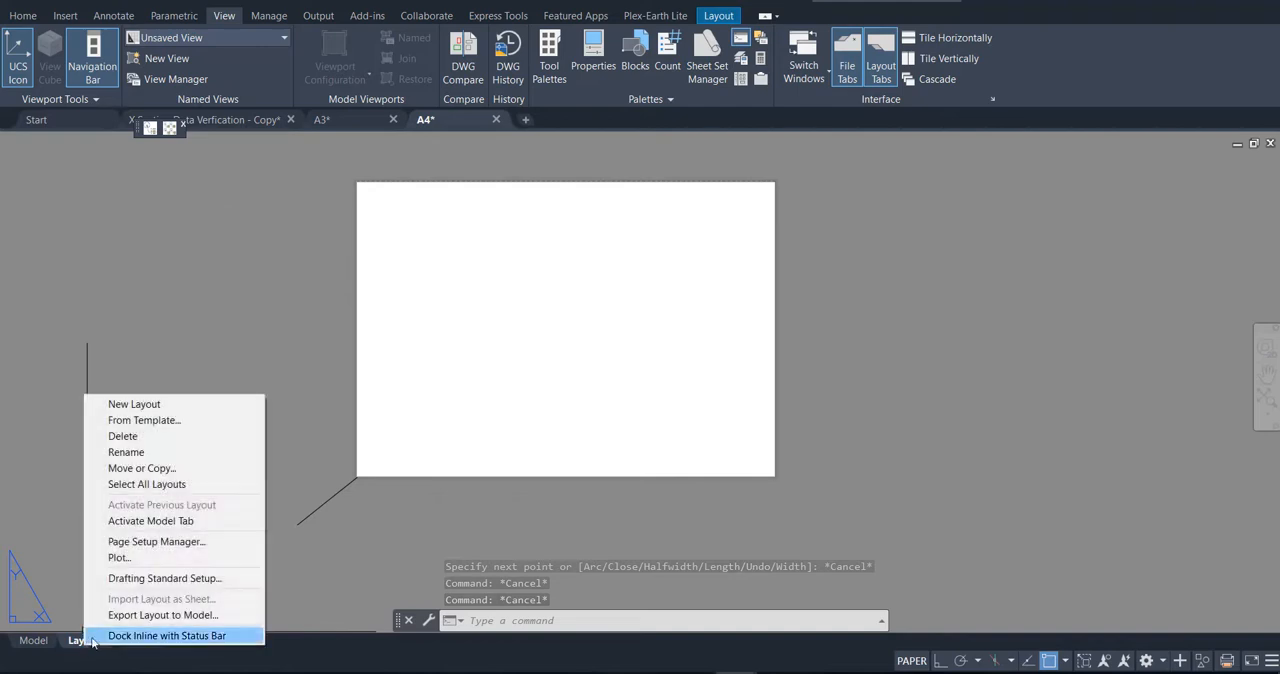
left_click(190, 541)
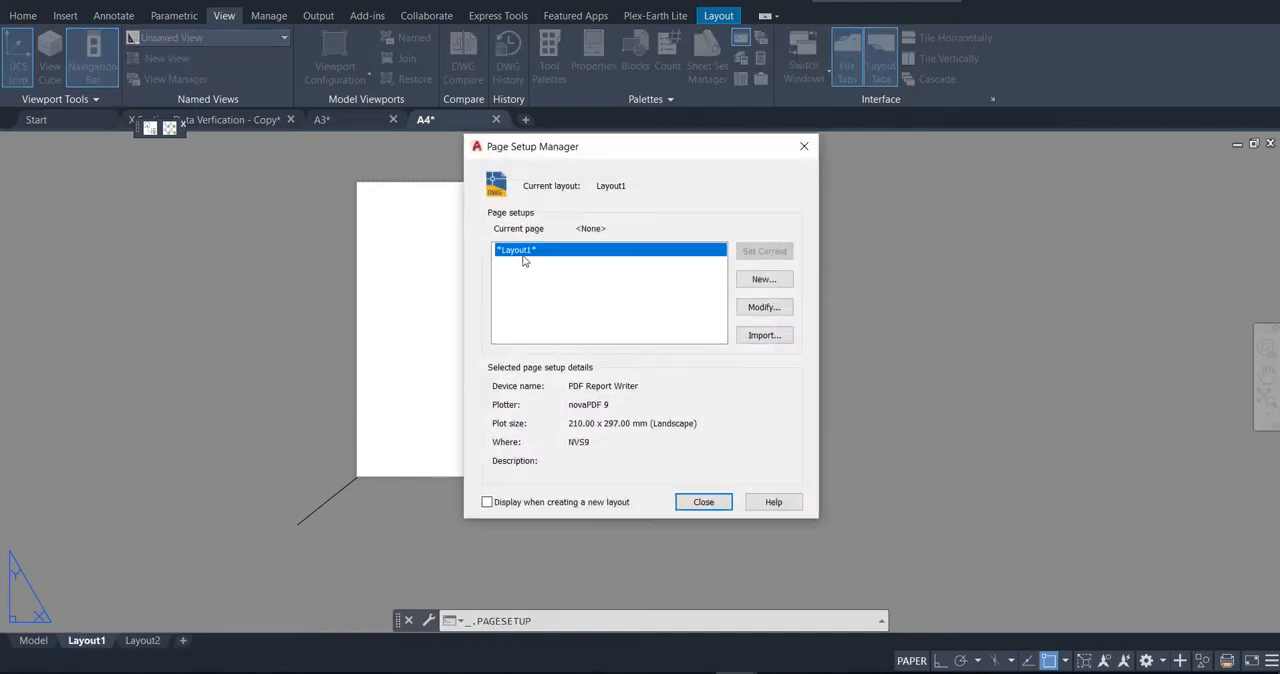
left_click(766, 308)
left_click(612, 216)
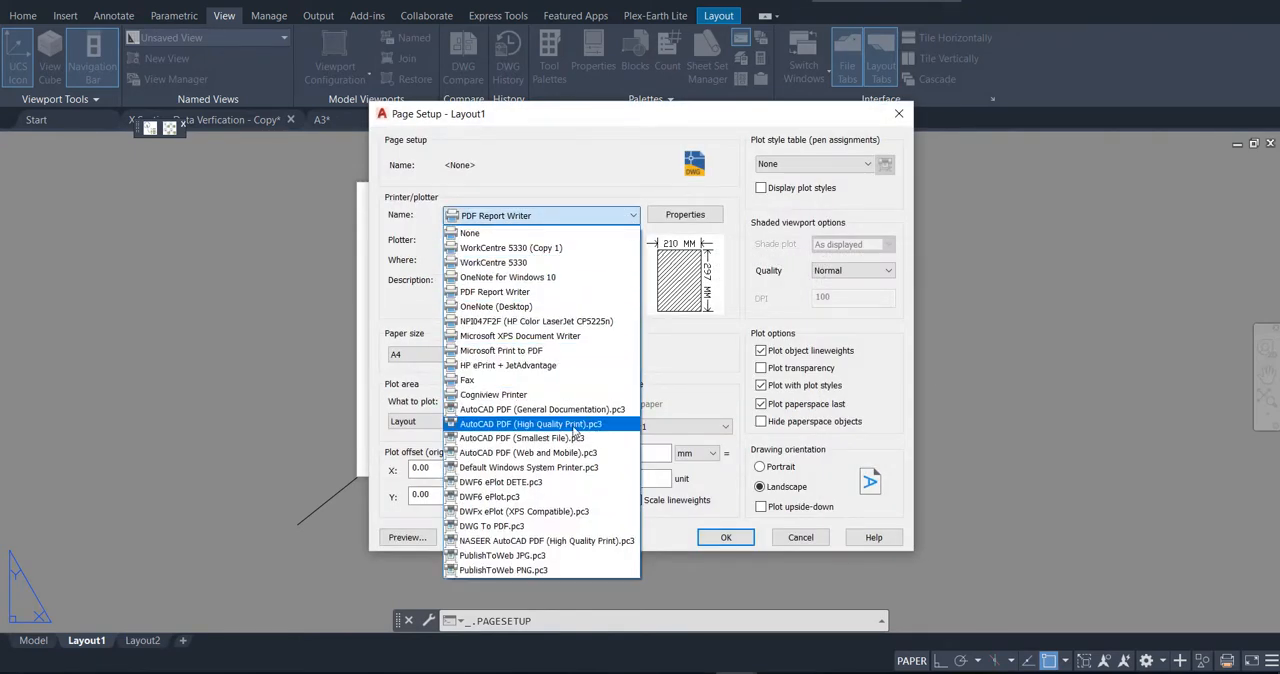
left_click(575, 431)
Step: Set Layout1's paper size to A3 for X Section, preview the sheet and accept the page setup
left_click(573, 357)
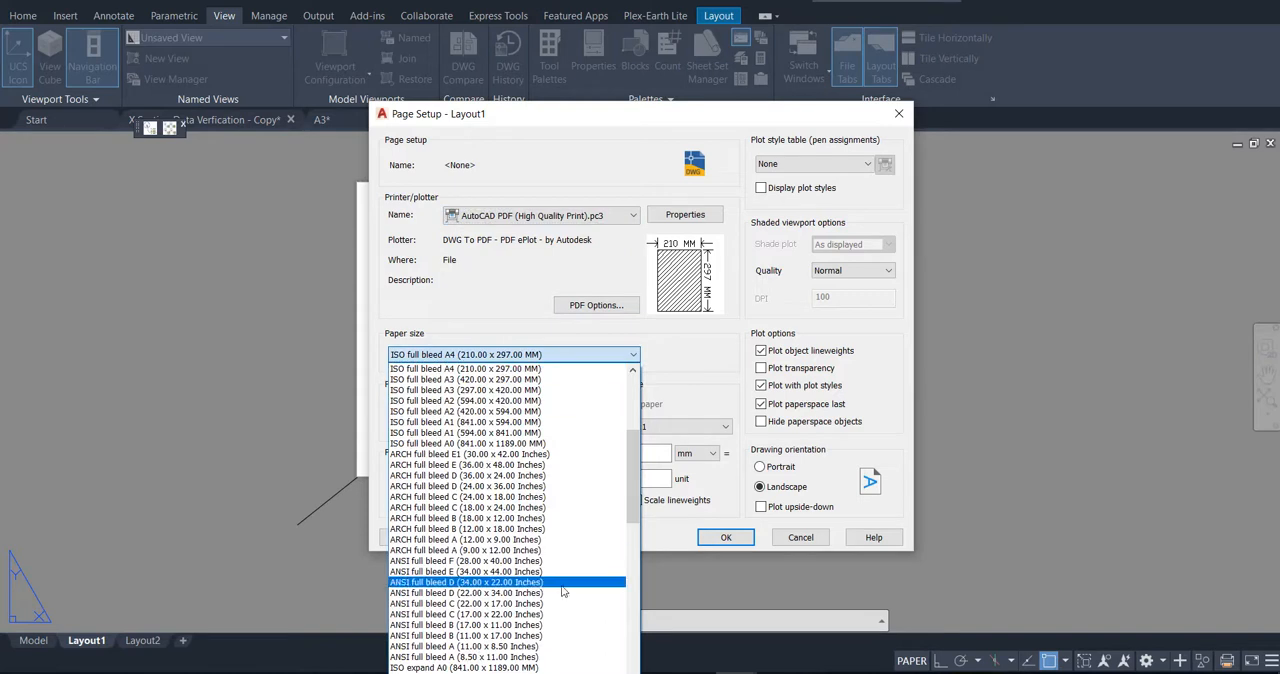
scroll(562, 591, "down", 9)
left_click_drag(630, 558, 639, 670)
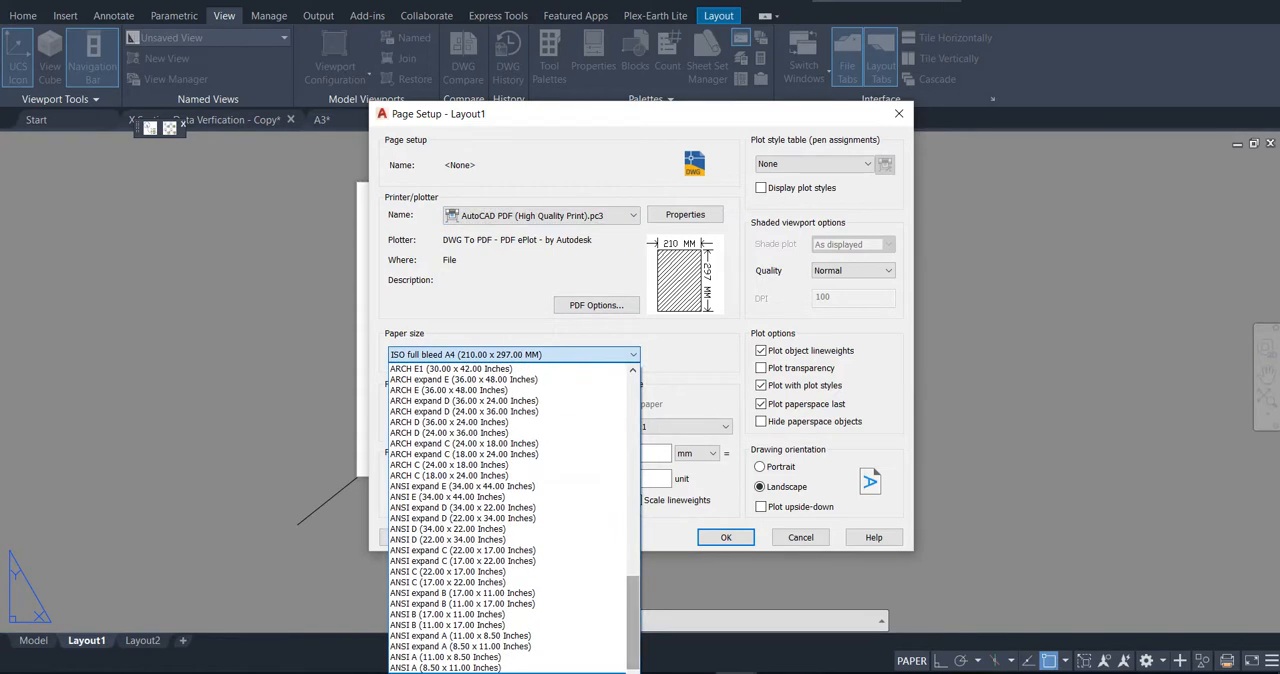
left_click(496, 671)
left_click(419, 542)
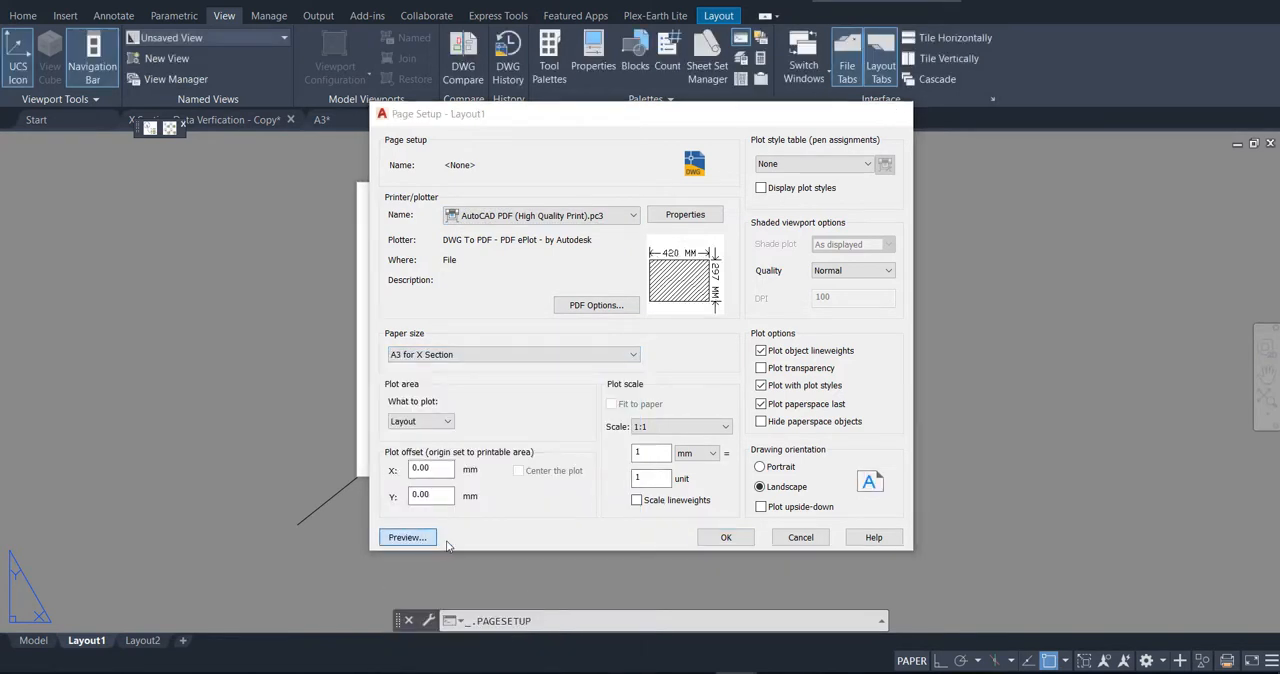
key("Escape")
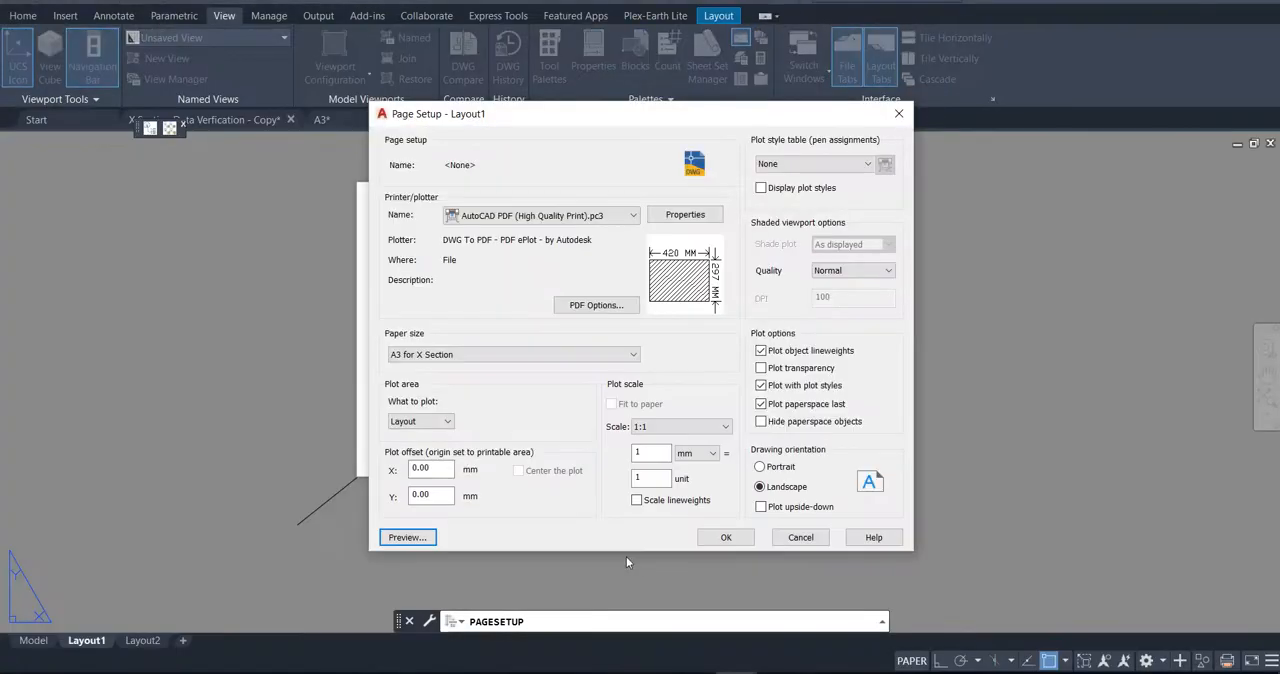
left_click(720, 544)
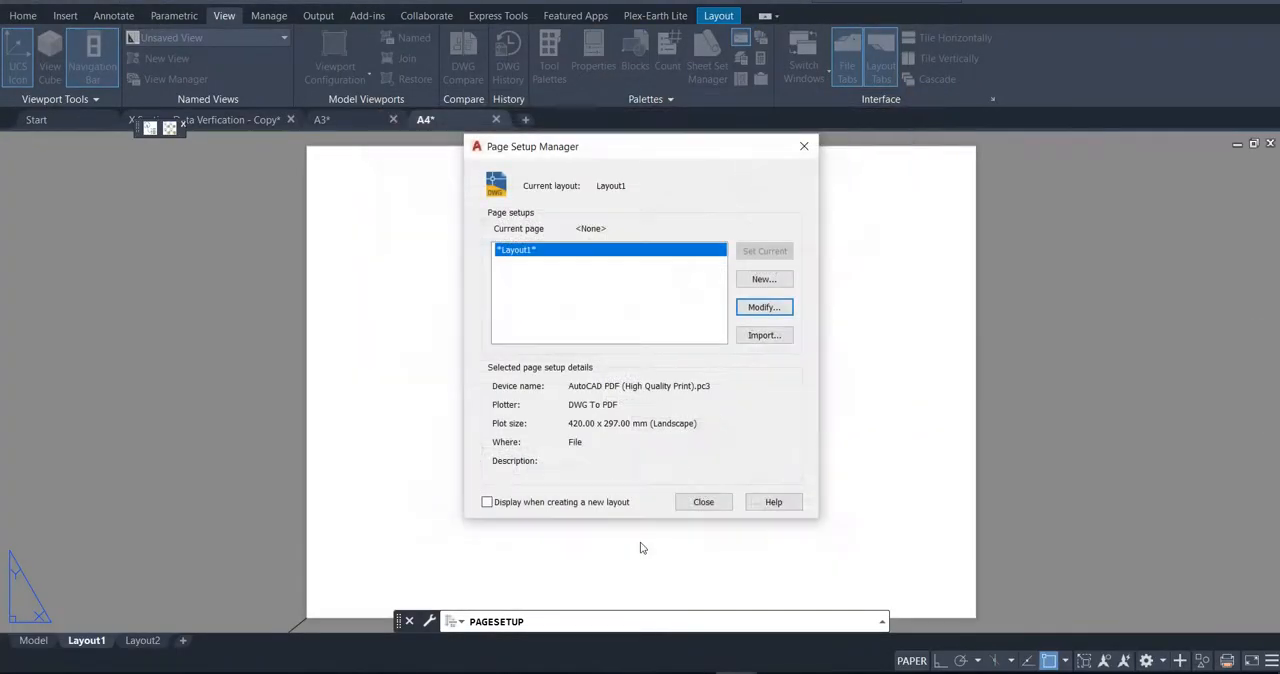
left_click(703, 502)
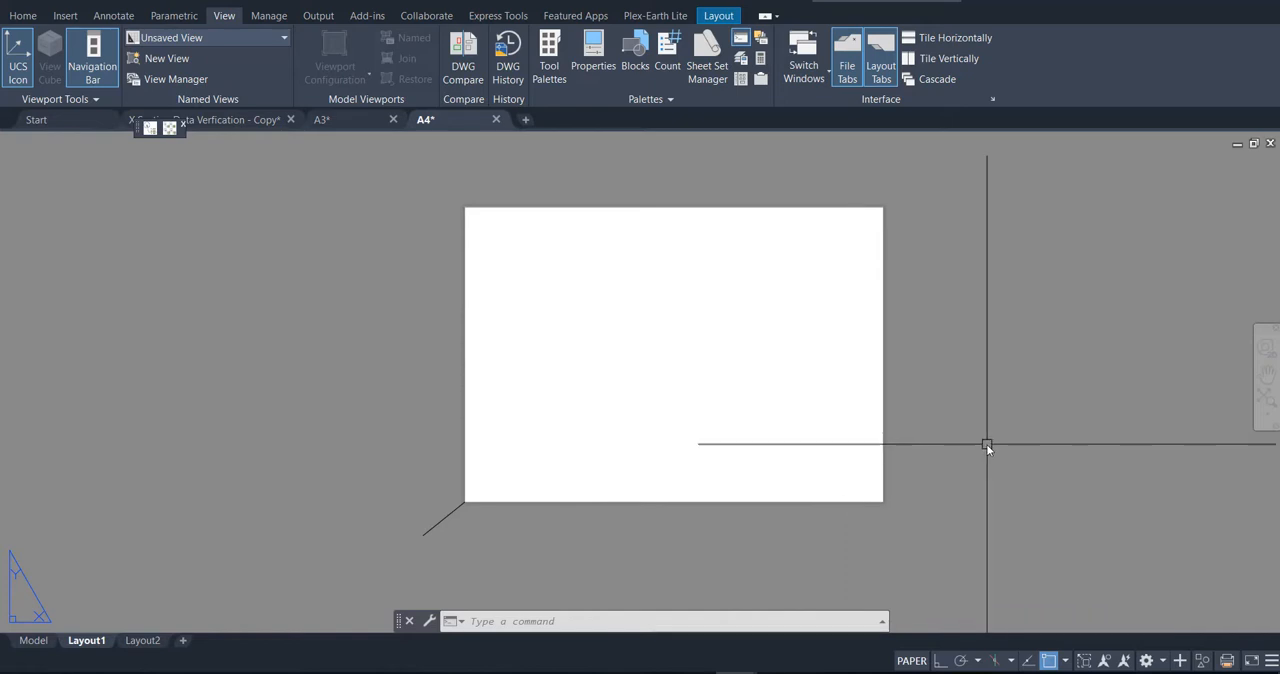
Step: Draw a rectangle with a width of 297 from the sheet's lower-left corner so it outlines the whole A3 sheet
type("REC")
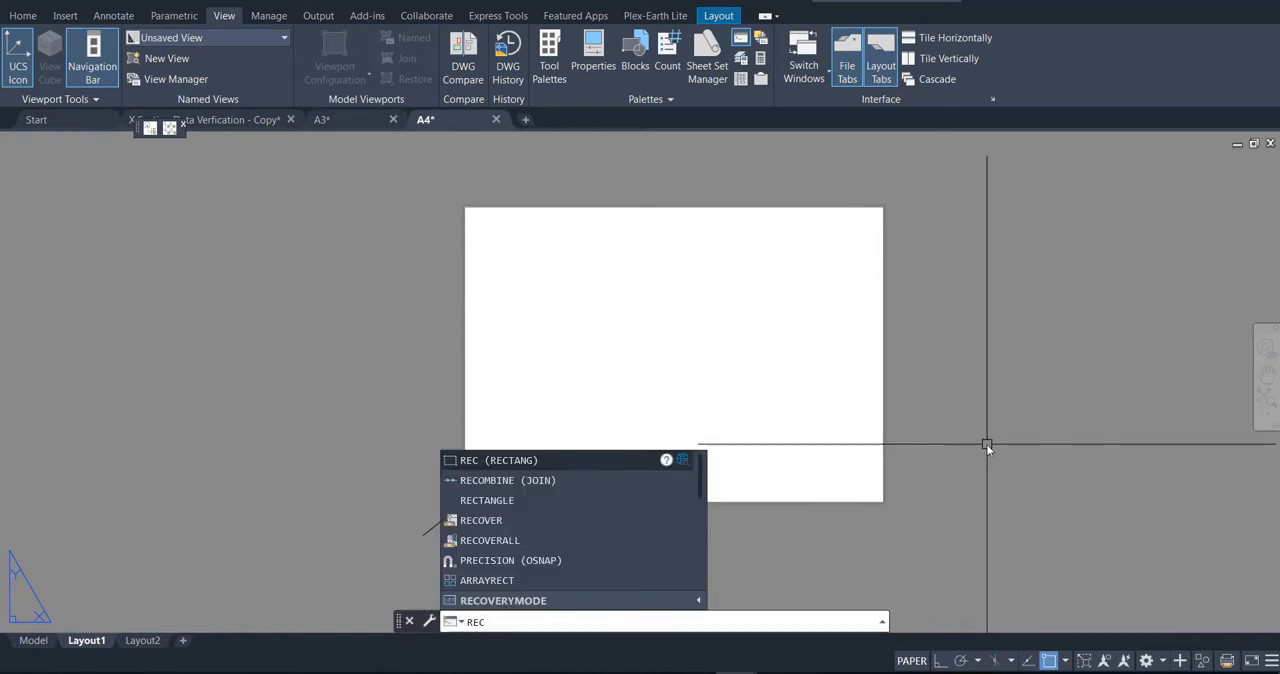
key("Return")
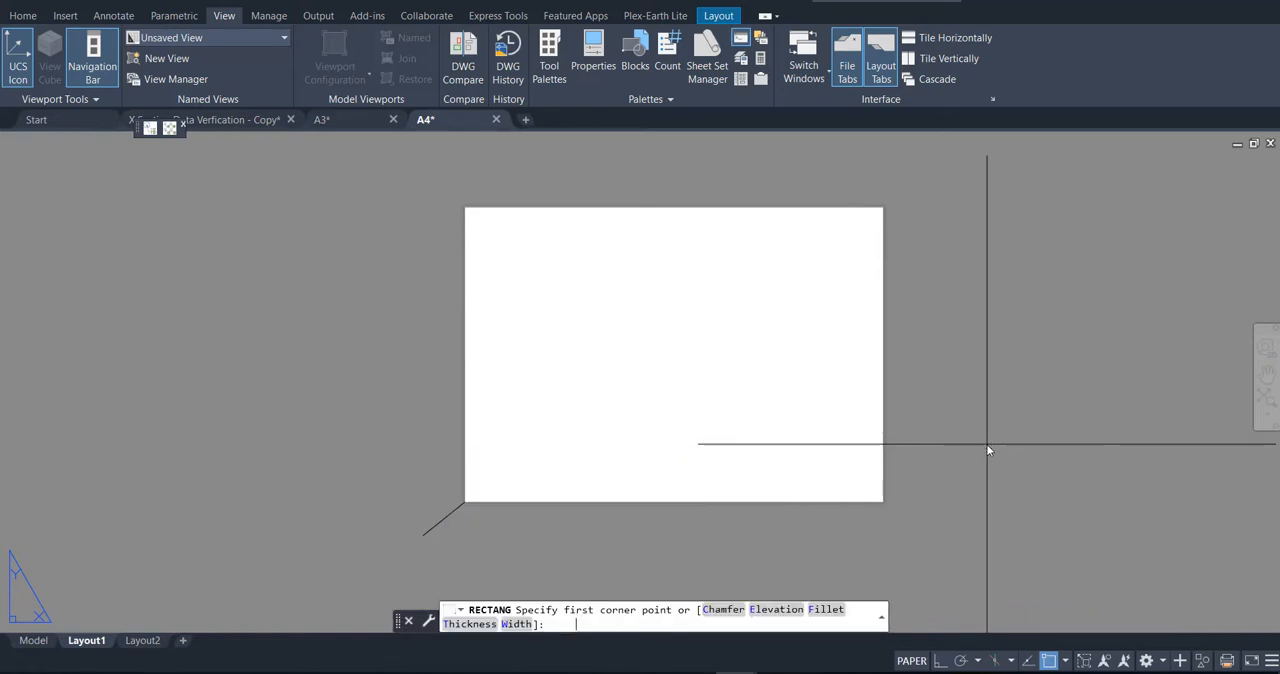
left_click(464, 501)
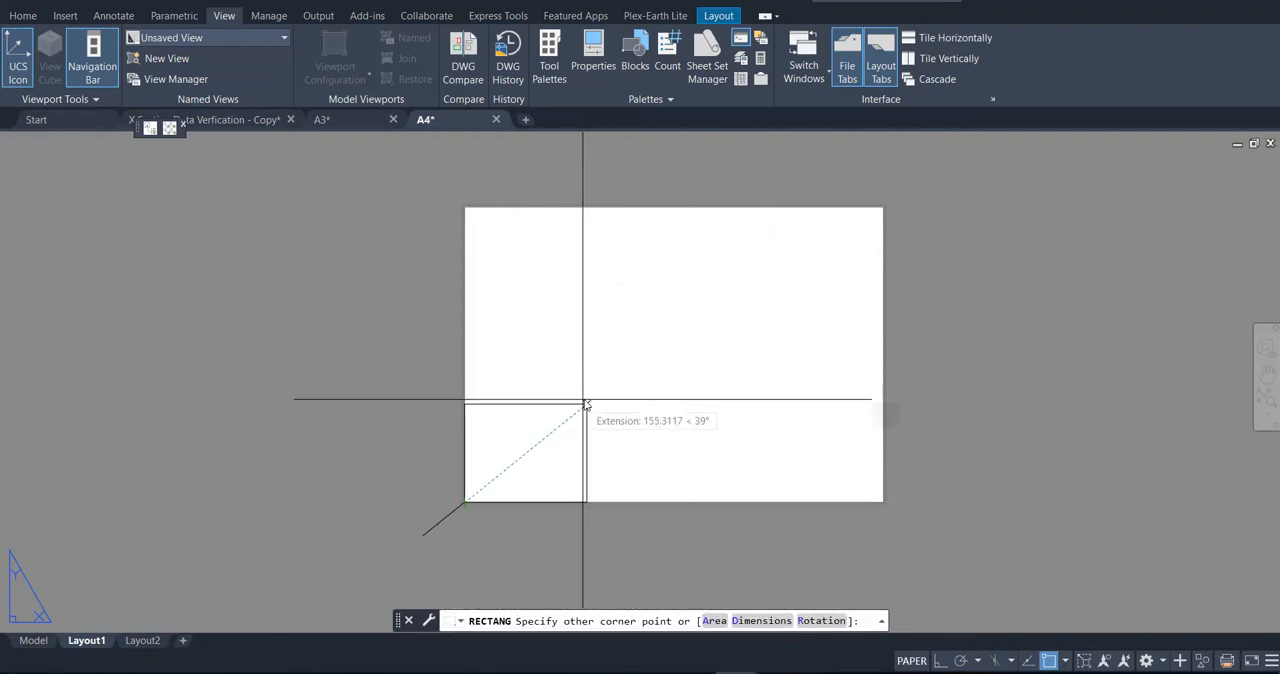
type("d")
key("Return")
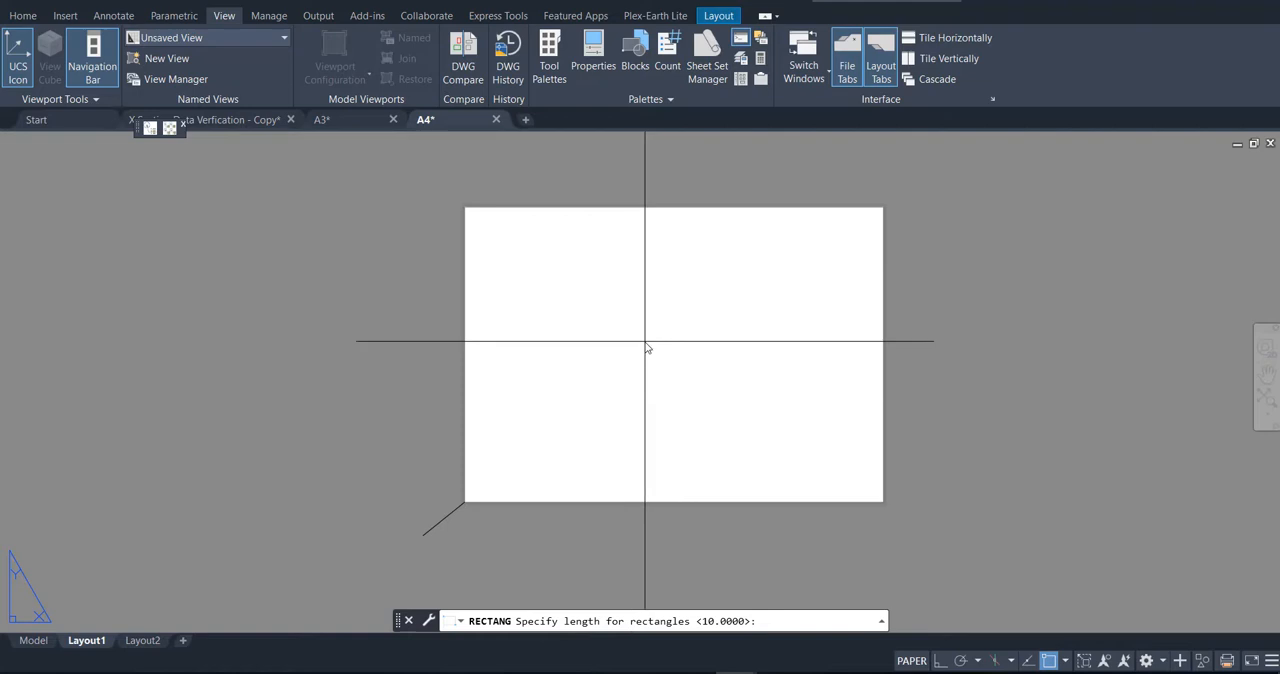
key("Return")
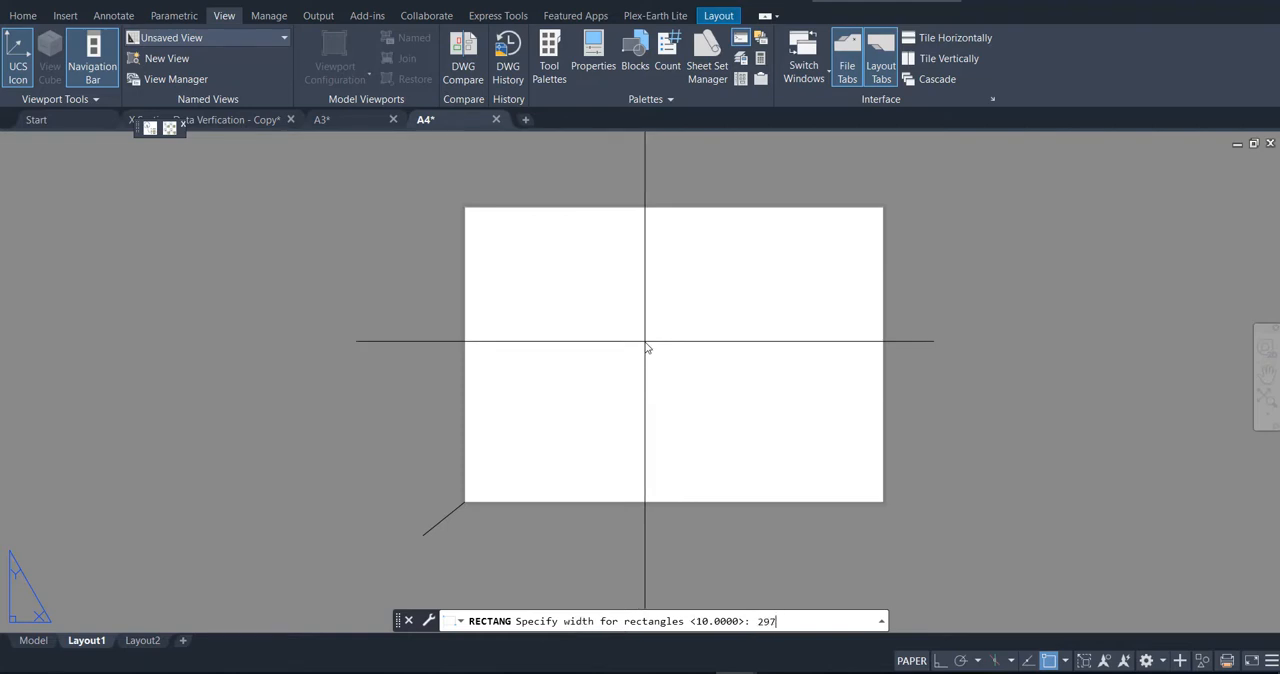
key("Return")
left_click(809, 218)
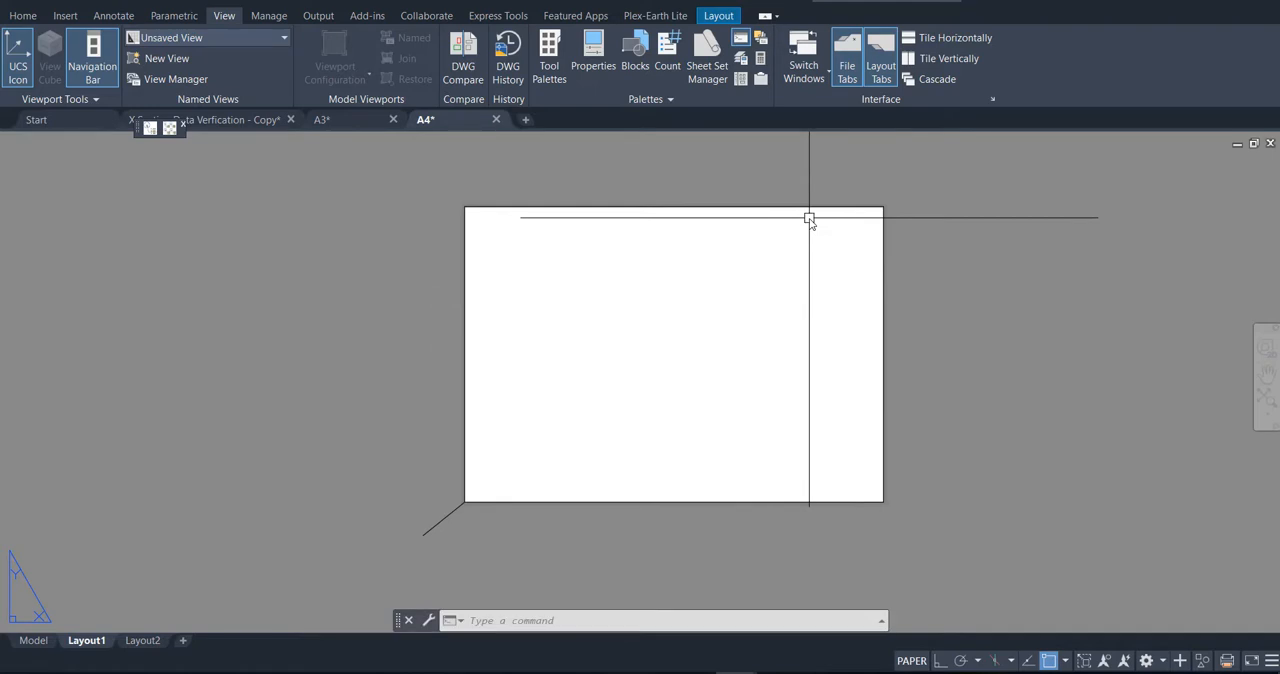
right_click(809, 220)
left_click(799, 218)
left_click(766, 185)
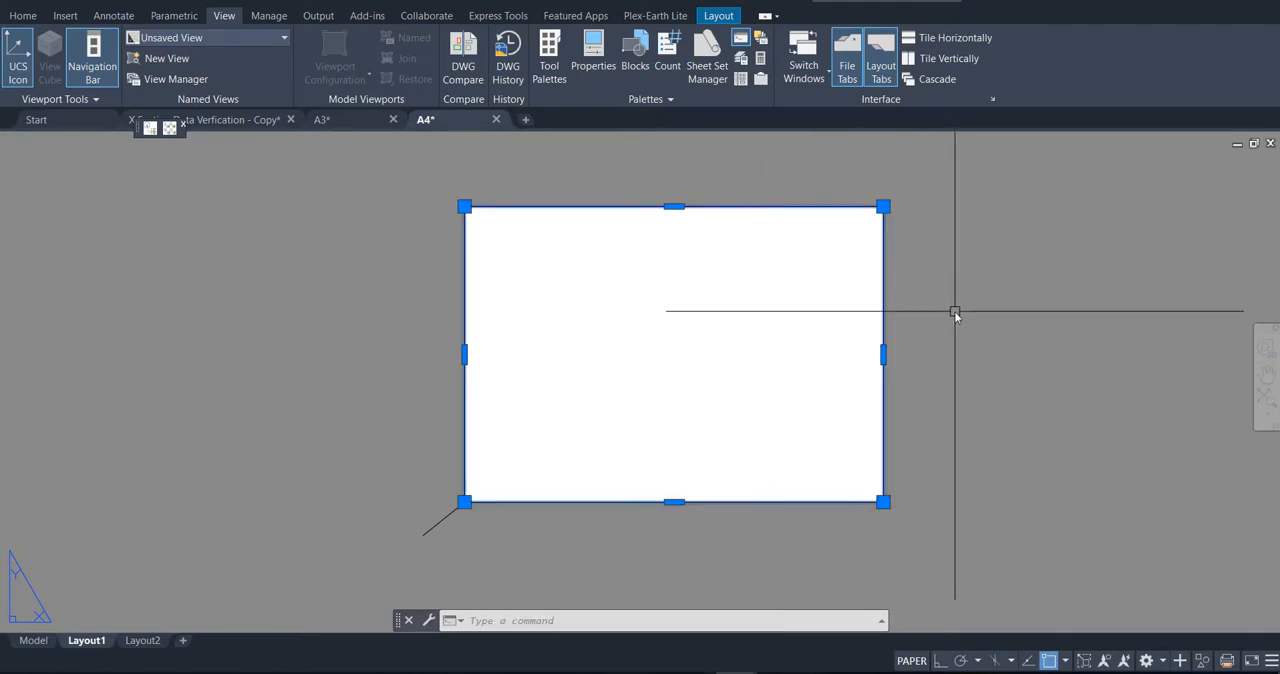
key("Escape")
Step: Delete the diagonal polyline segment outside the sheet's lower-left corner
left_click(430, 524)
left_click(401, 536)
key("Delete")
left_click(523, 367)
left_click(315, 393)
key("Escape")
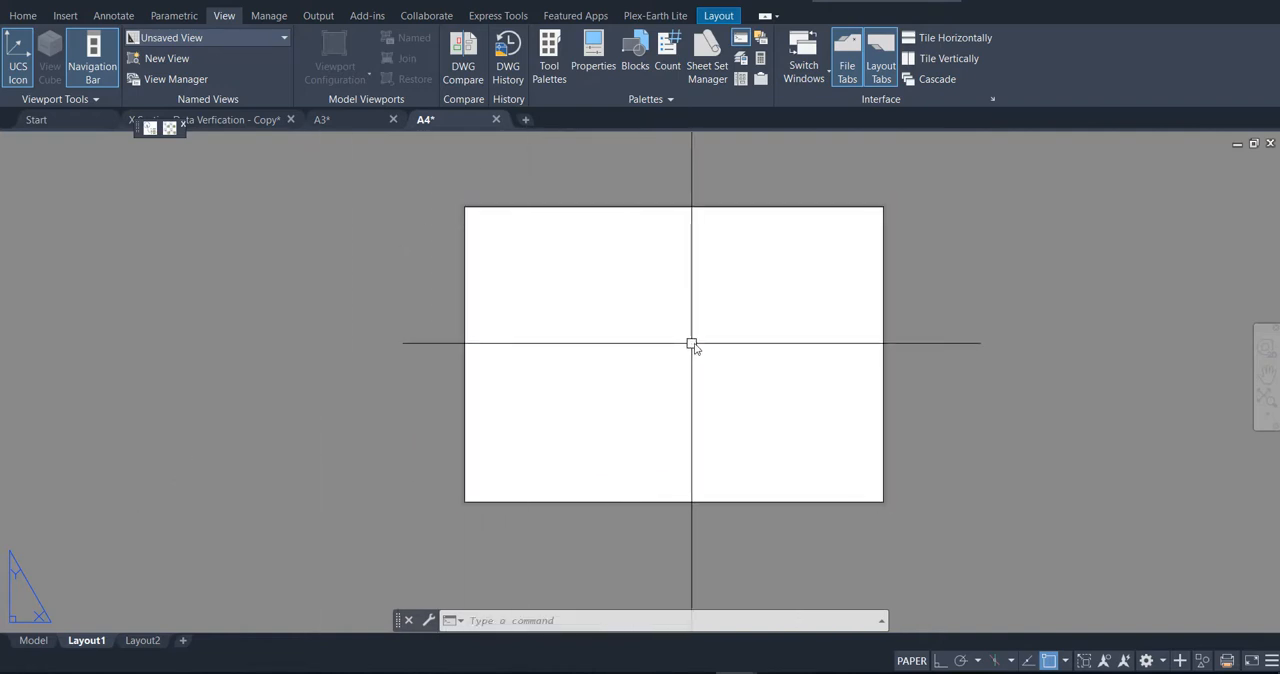
Step: Check the full extents of the A4 drawing's model space for existing objects
left_click(40, 645)
left_click(692, 401)
left_click(449, 294)
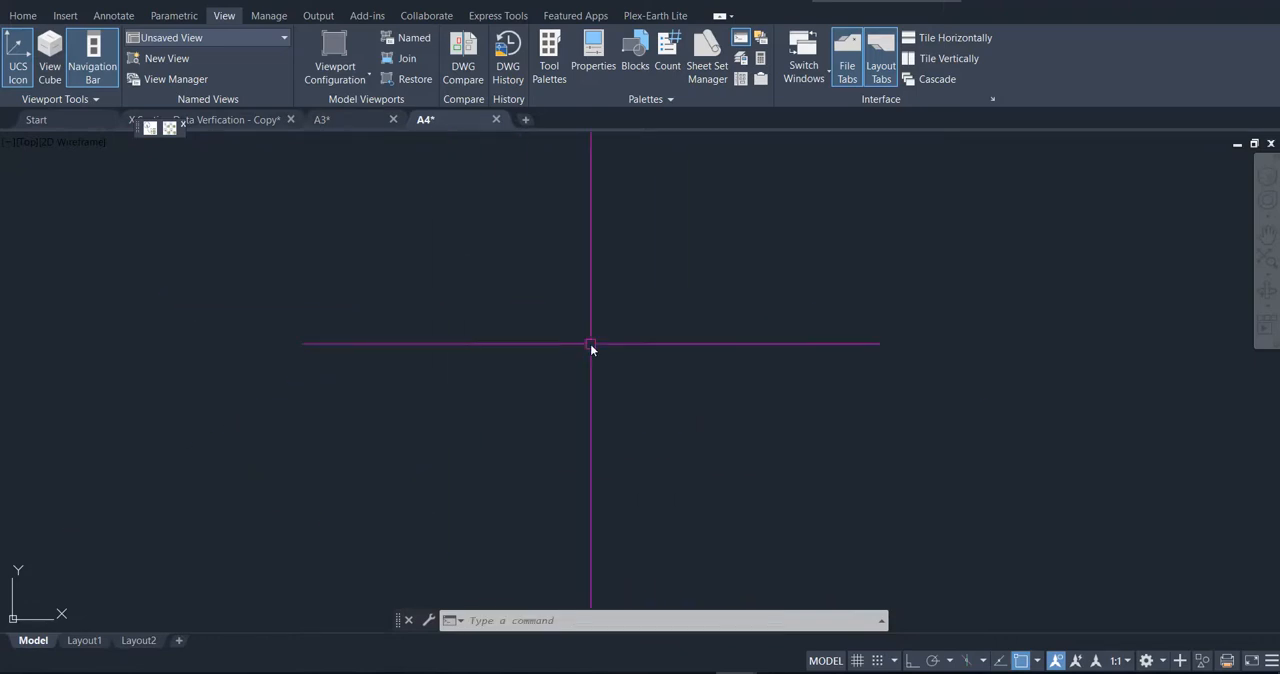
type("z")
key("Return")
type("e")
key("Return")
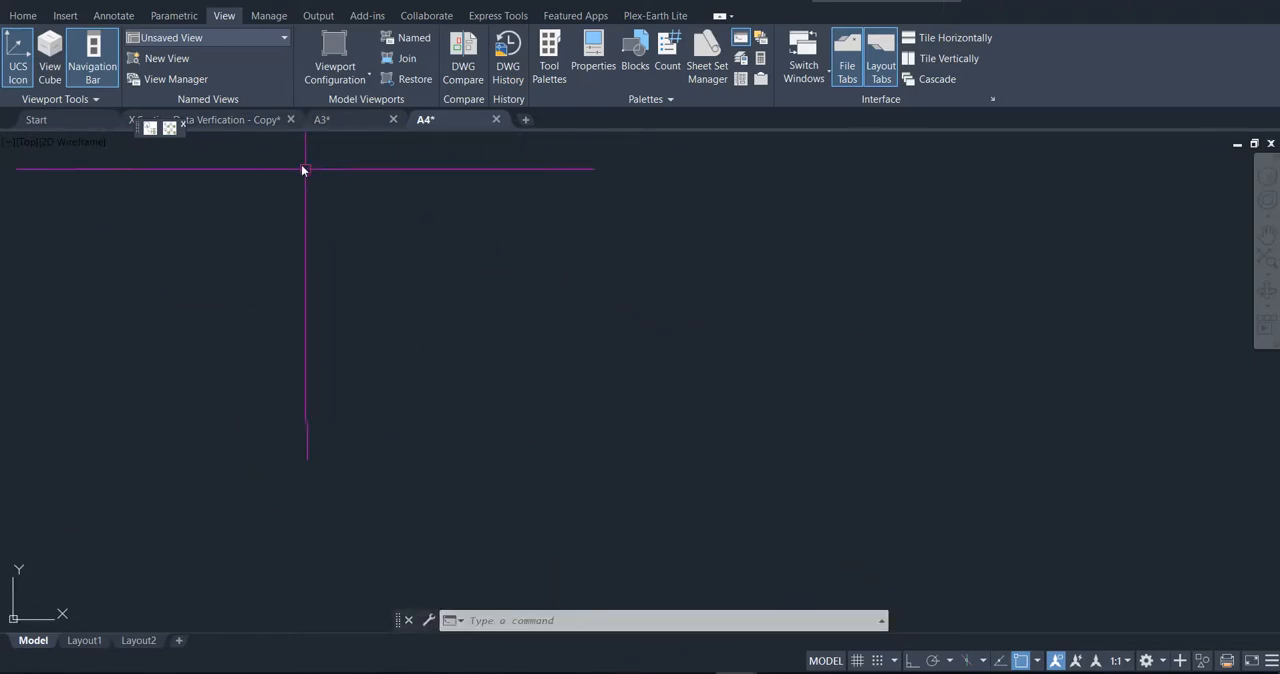
Step: Copy all twelve cross-section sheets from the model space of the X Section Data Verfication - Copy drawing to the clipboard
left_click(250, 119)
left_click(387, 229)
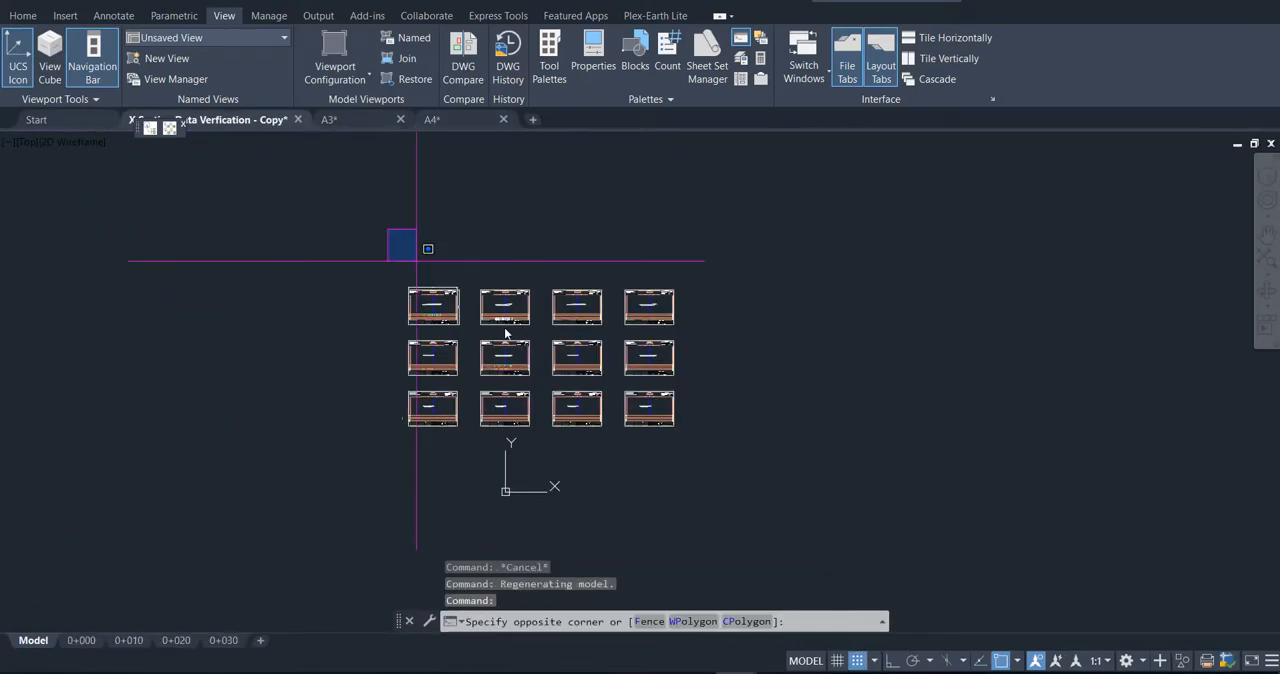
left_click(843, 480)
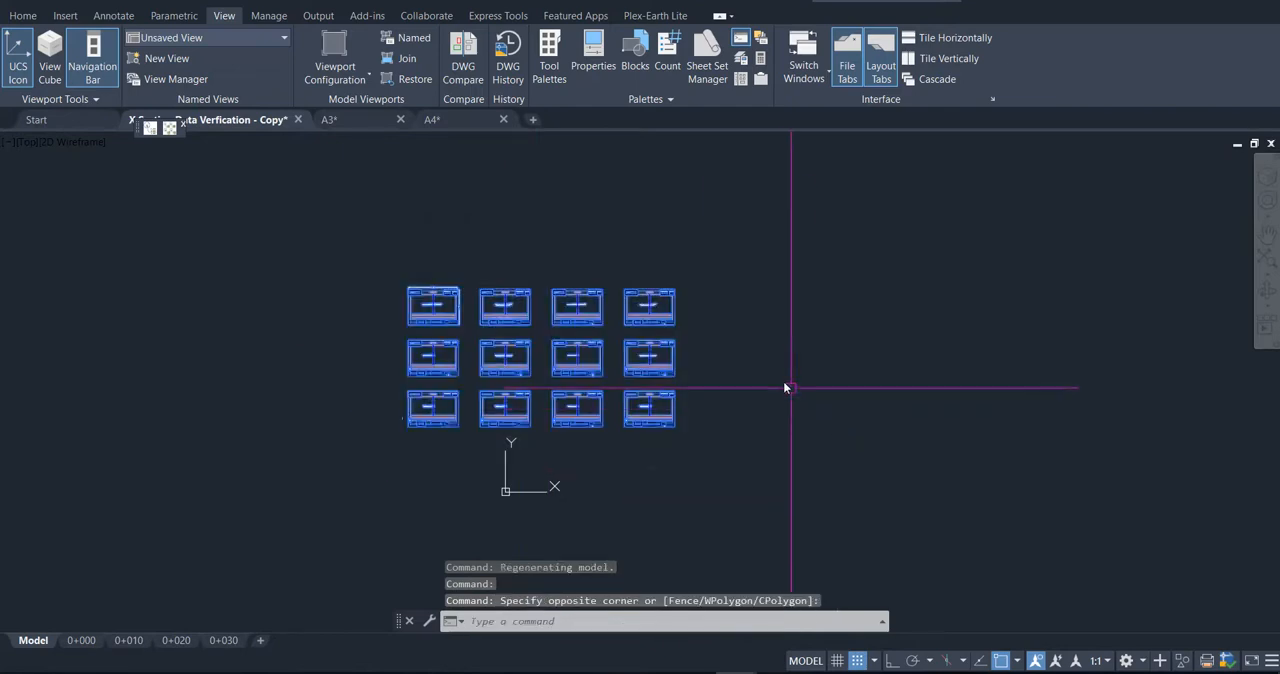
right_click(763, 279)
mouse_move(863, 322)
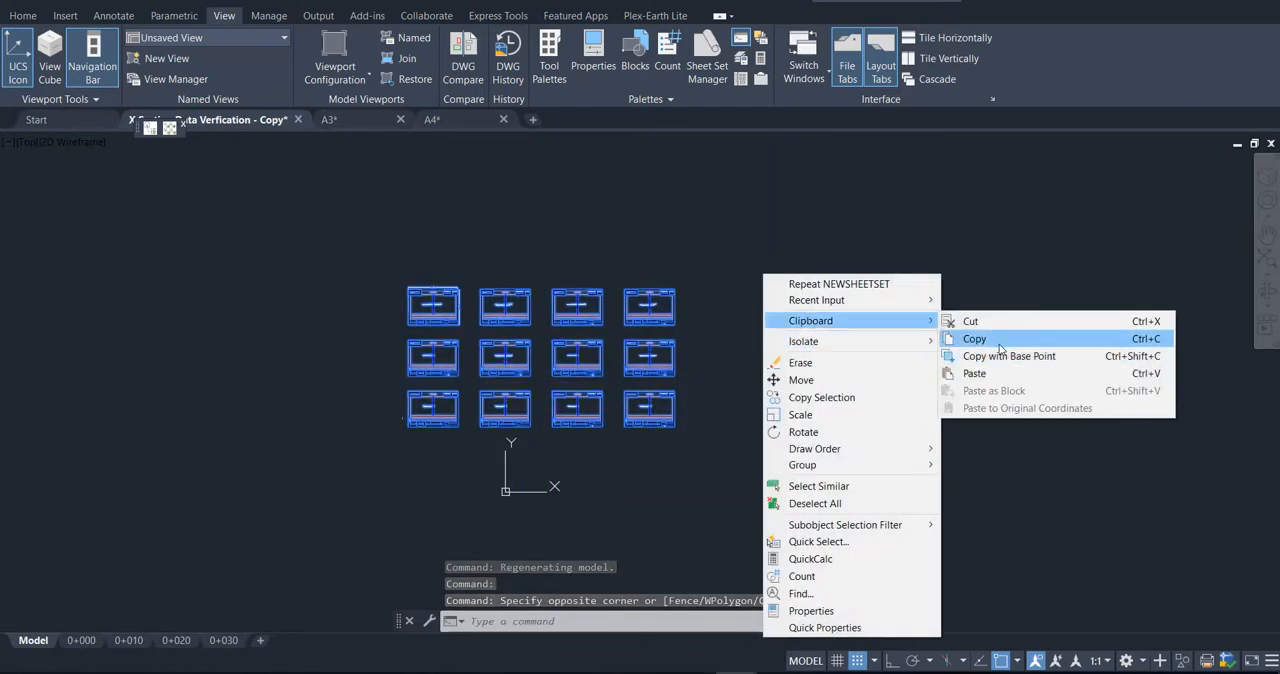
left_click(1000, 339)
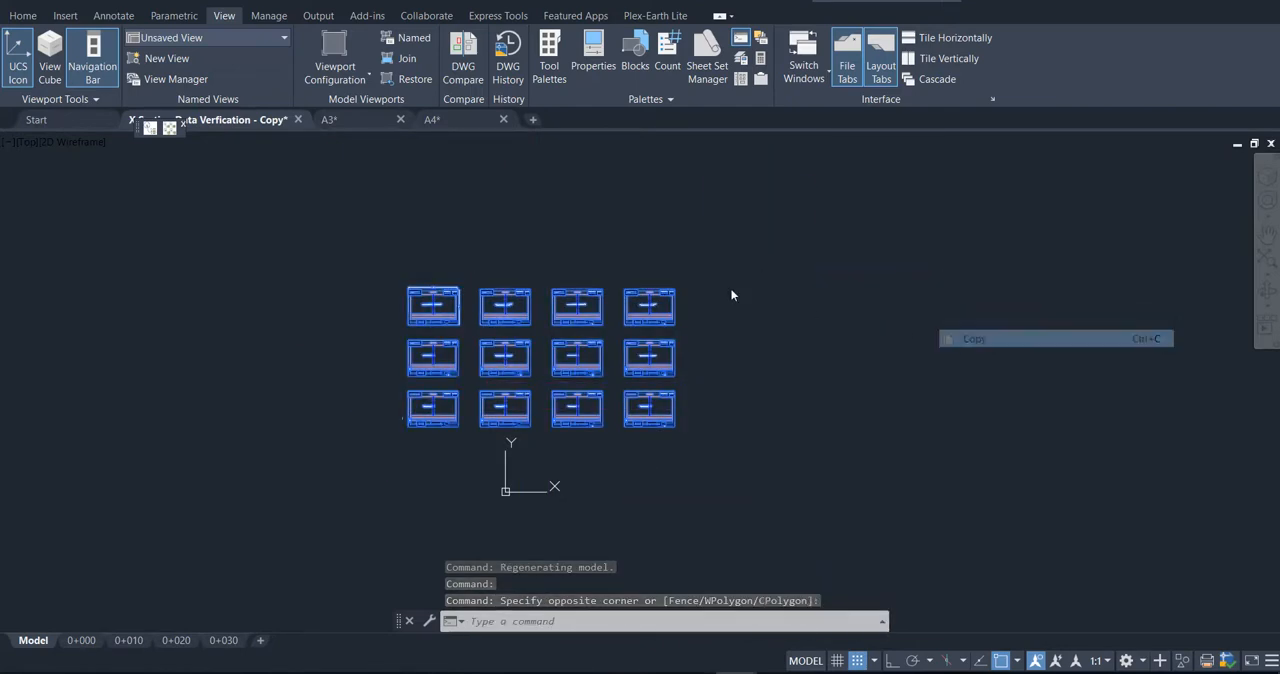
Step: Paste the copied cross-section sheets into the A3 drawing's model space at their original coordinates and show their full extents
left_click(350, 120)
right_click(463, 199)
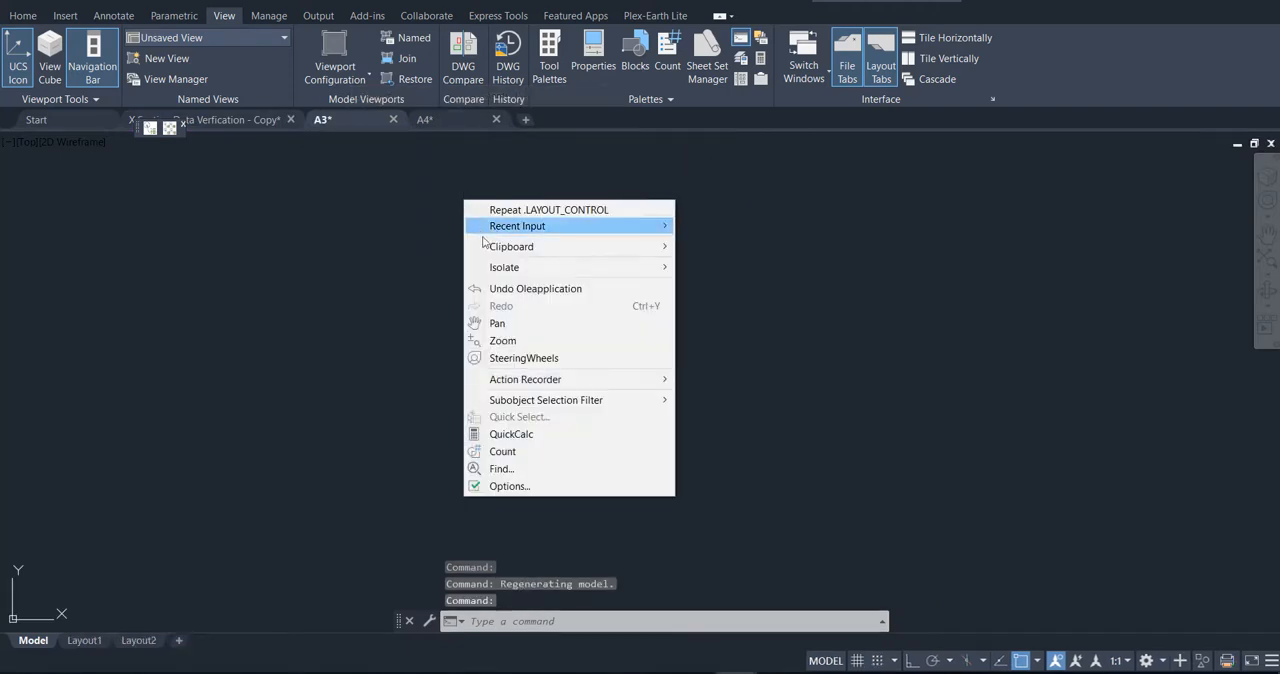
mouse_move(495, 248)
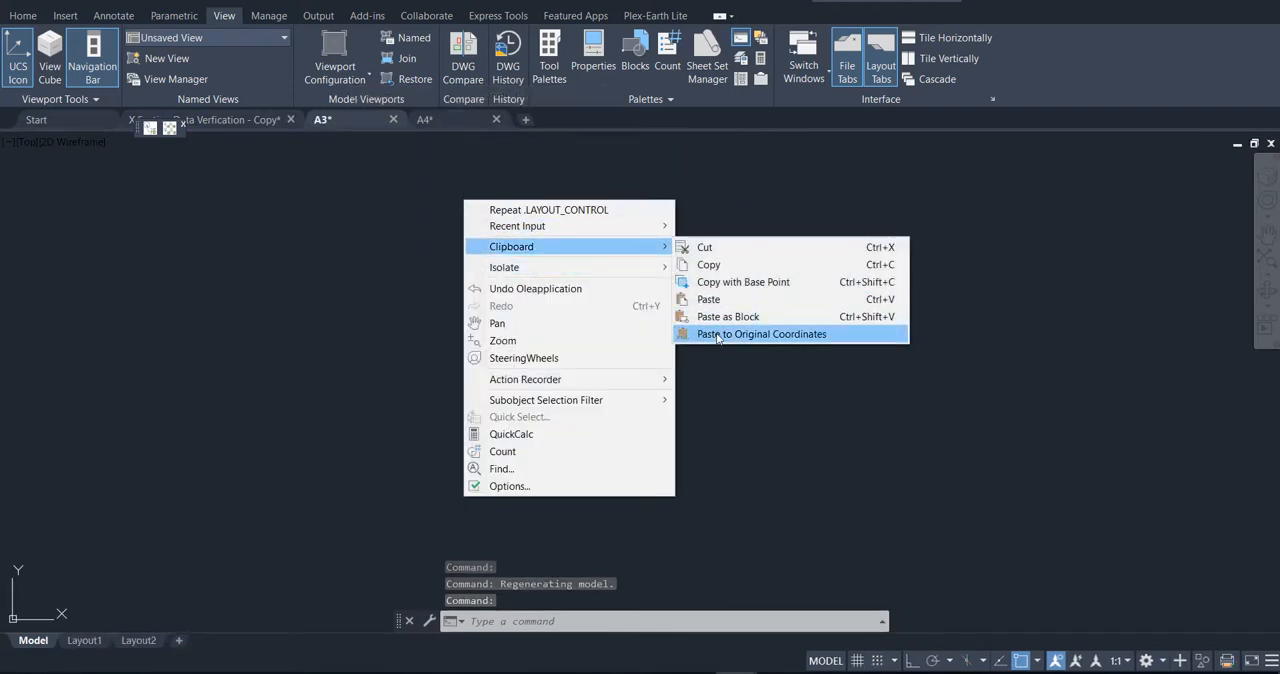
left_click(716, 335)
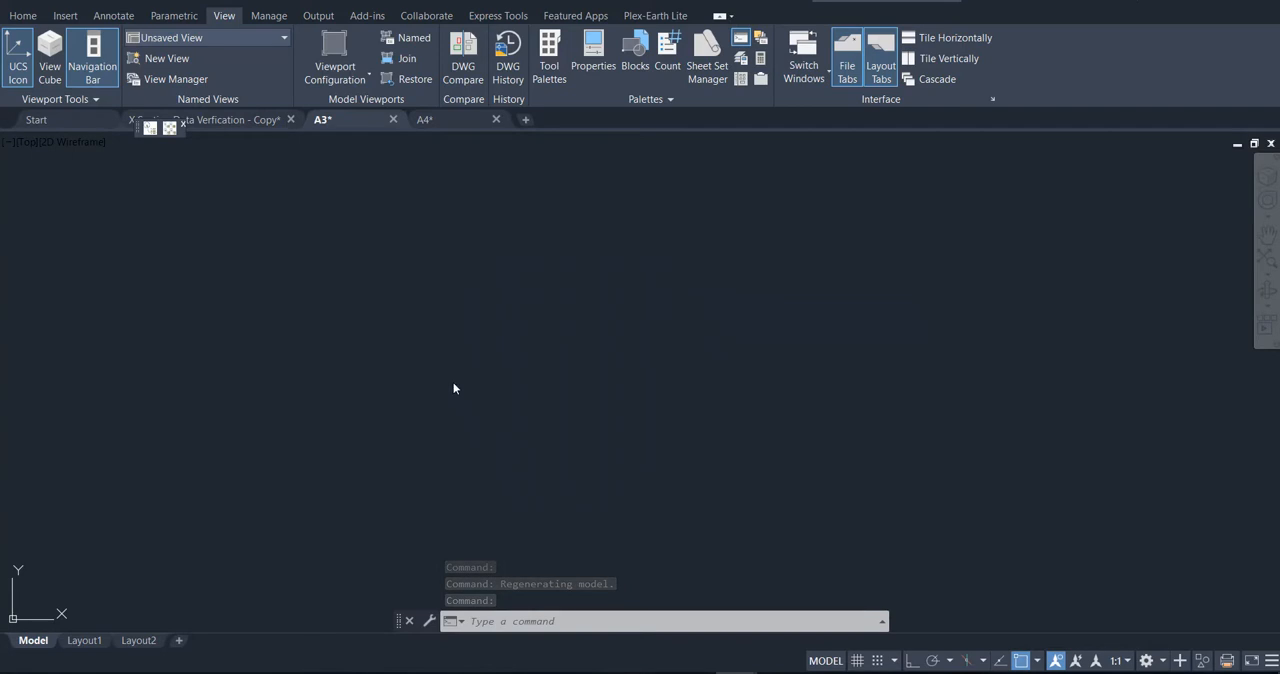
type("z")
key("Return")
type("e")
key("Return")
scroll(420, 290, "down", 3)
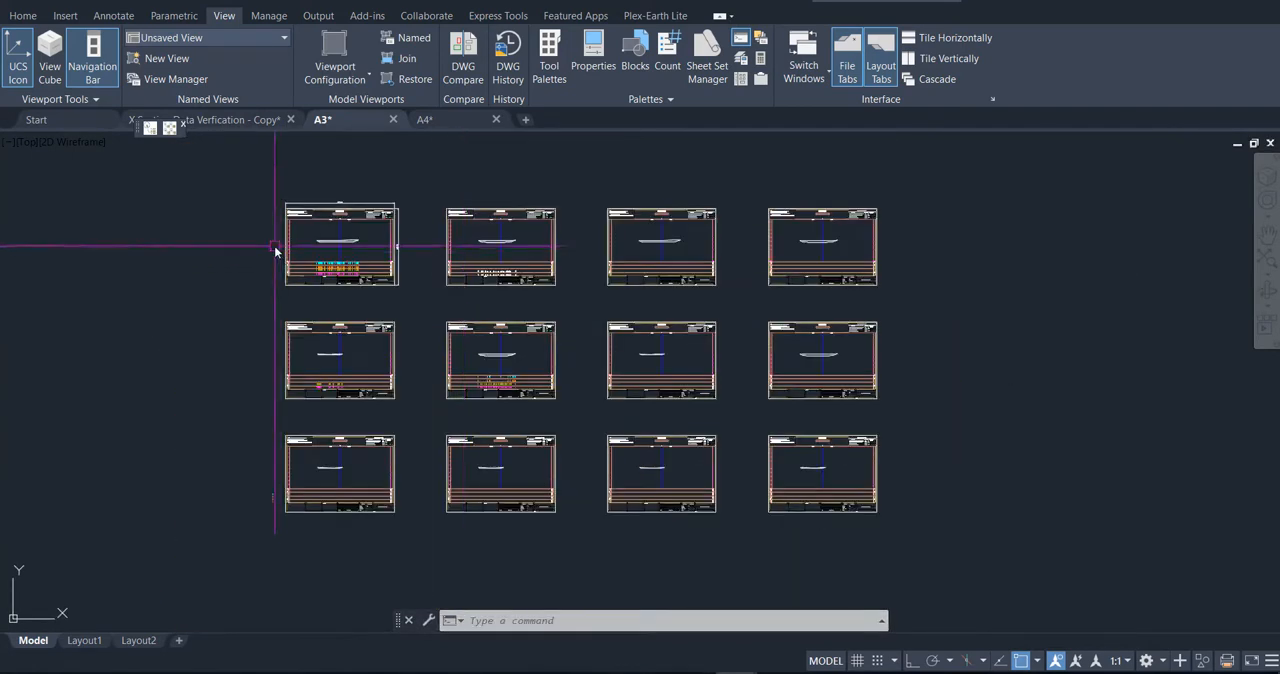
scroll(272, 254, "down", 2)
Step: Examine Layout1 in the A3 and A4 drawings to find which one holds the sheet border rectangle
left_click(84, 640)
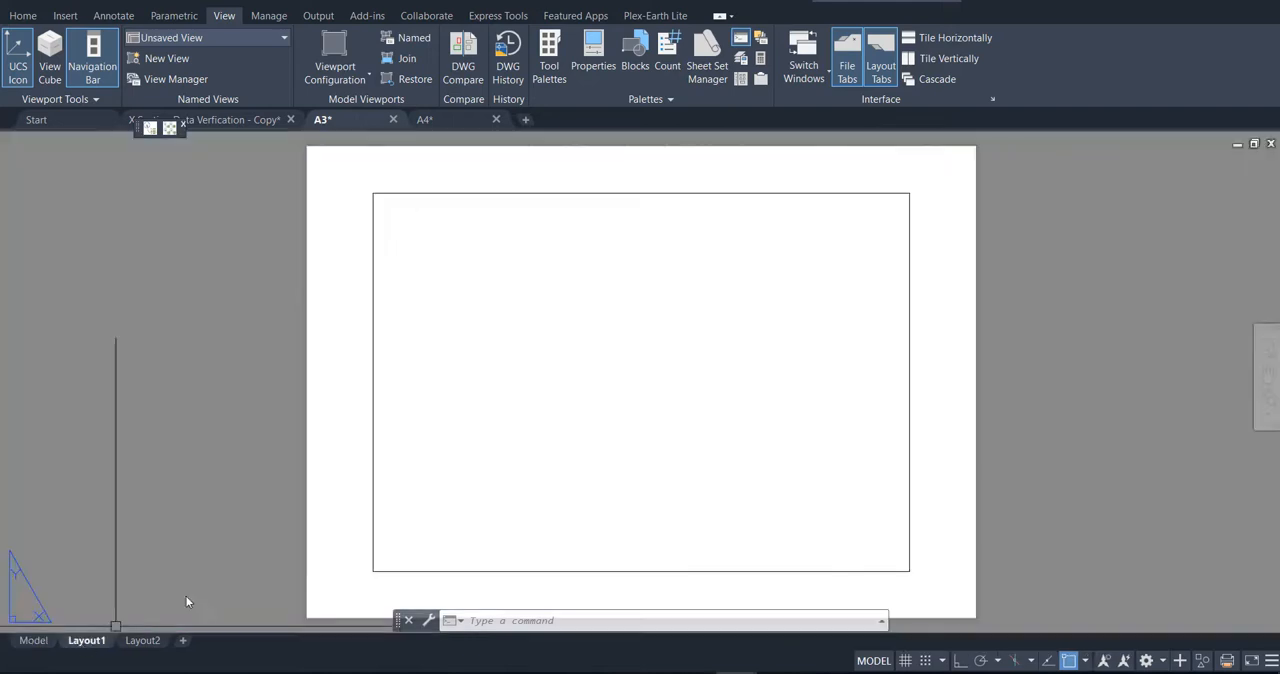
left_click(454, 308)
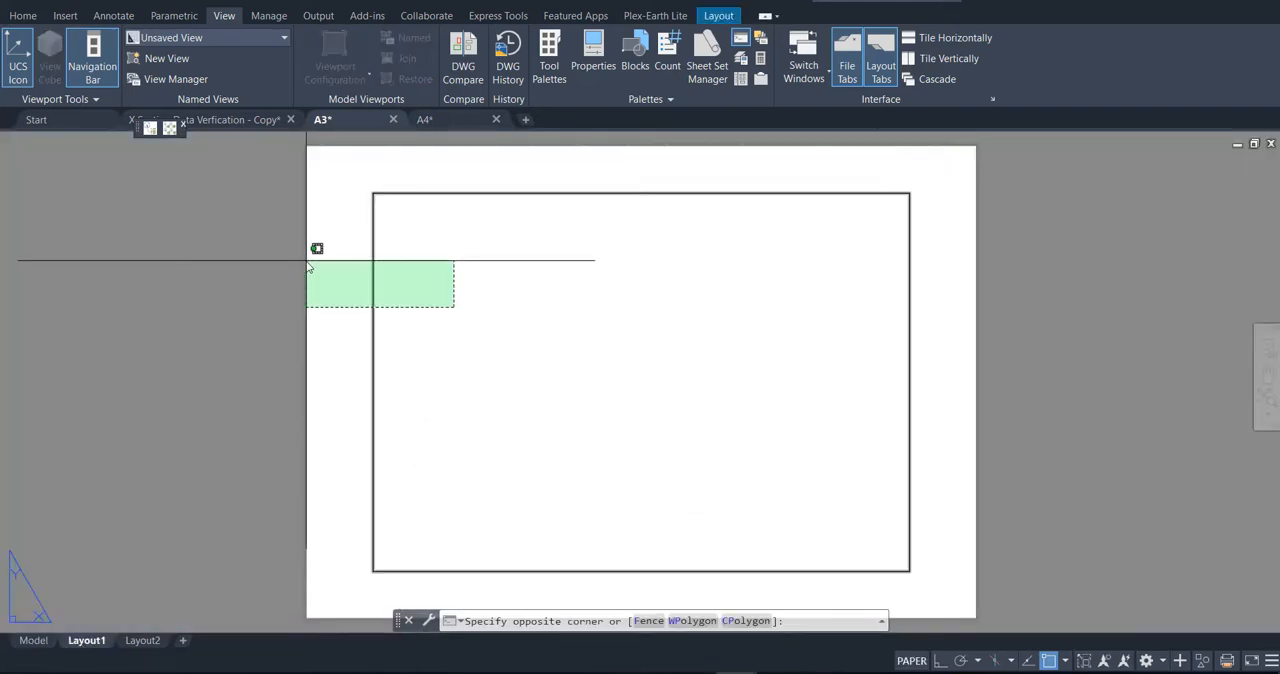
left_click(307, 261)
key("Escape")
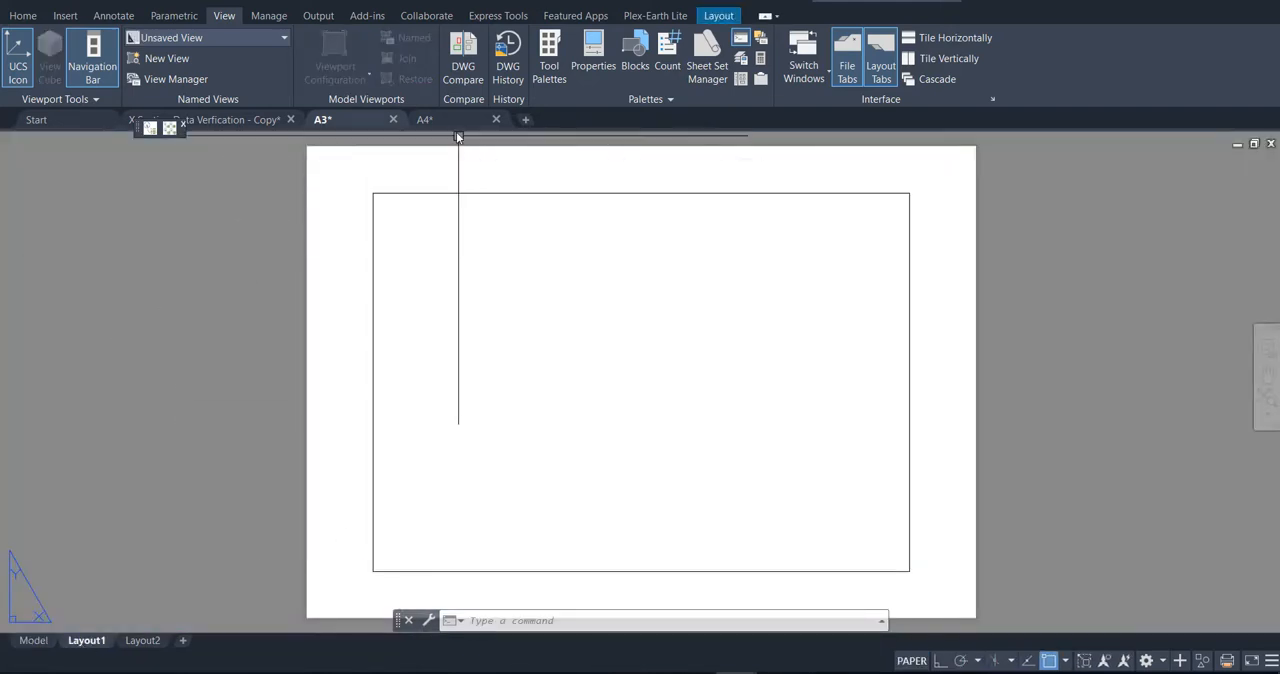
left_click(445, 119)
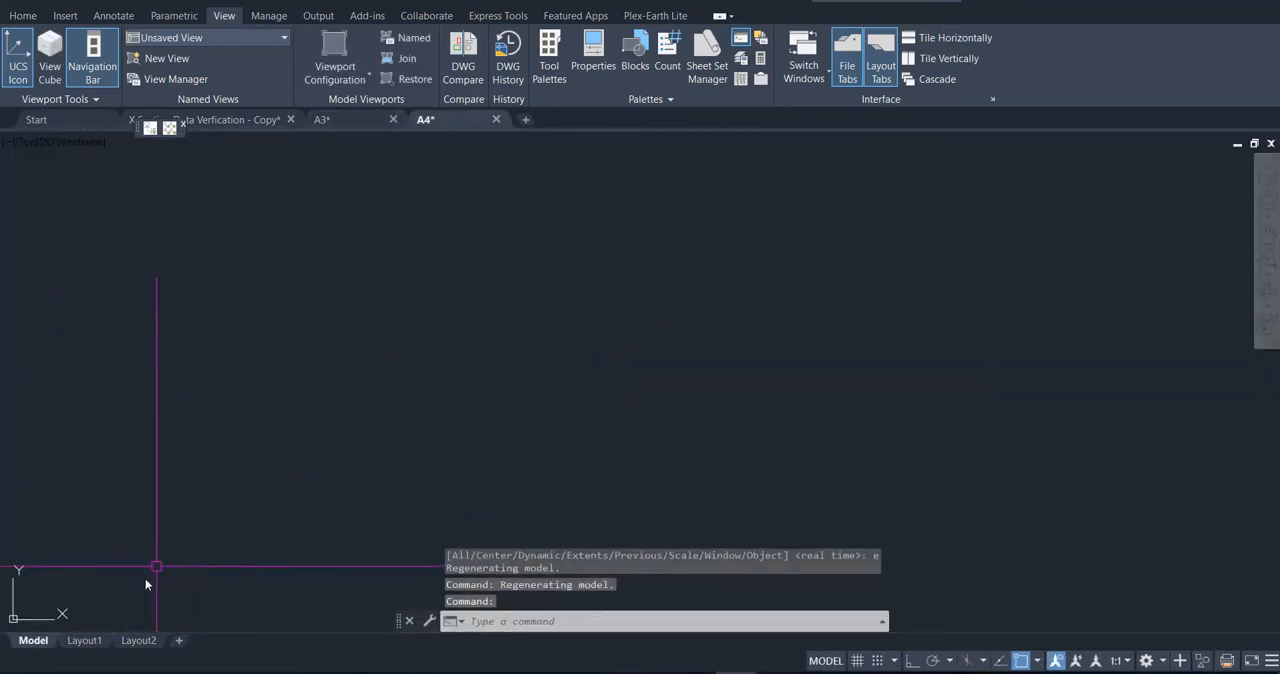
left_click(97, 636)
left_click(486, 277)
left_click(402, 241)
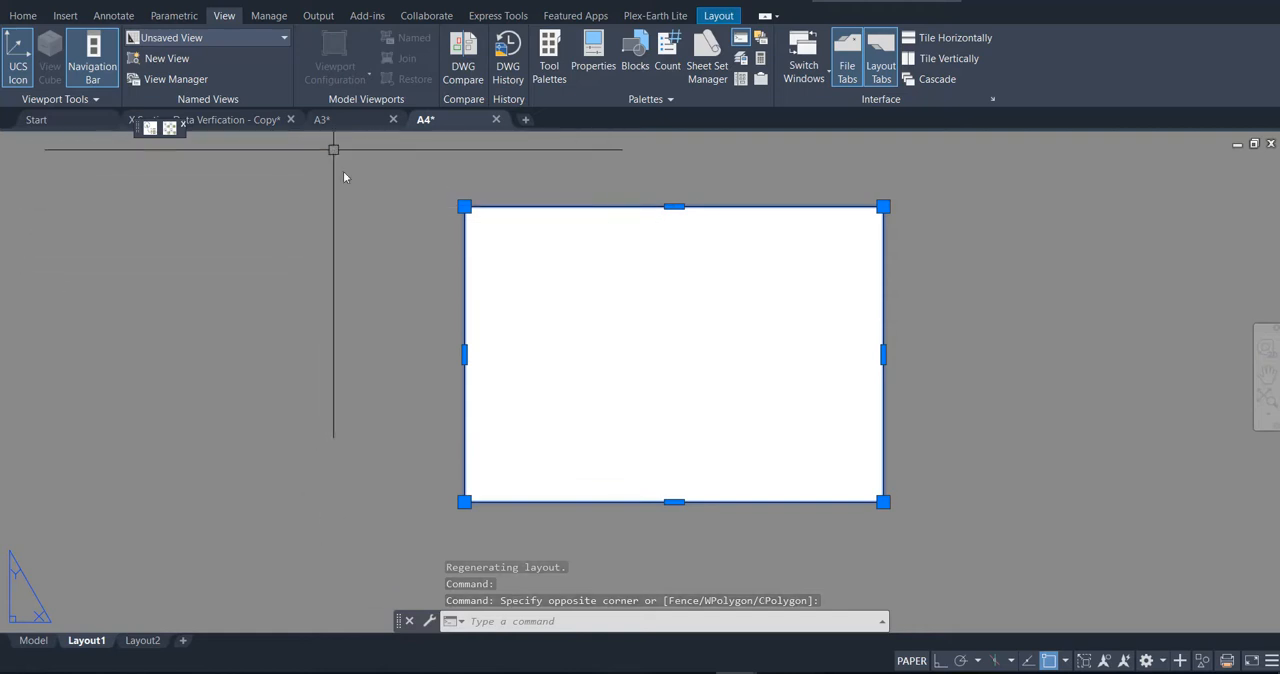
Step: Paste the copied cross-section sheets into the A4 drawing's model space at their original coordinates
left_click(47, 643)
right_click(366, 229)
mouse_move(405, 296)
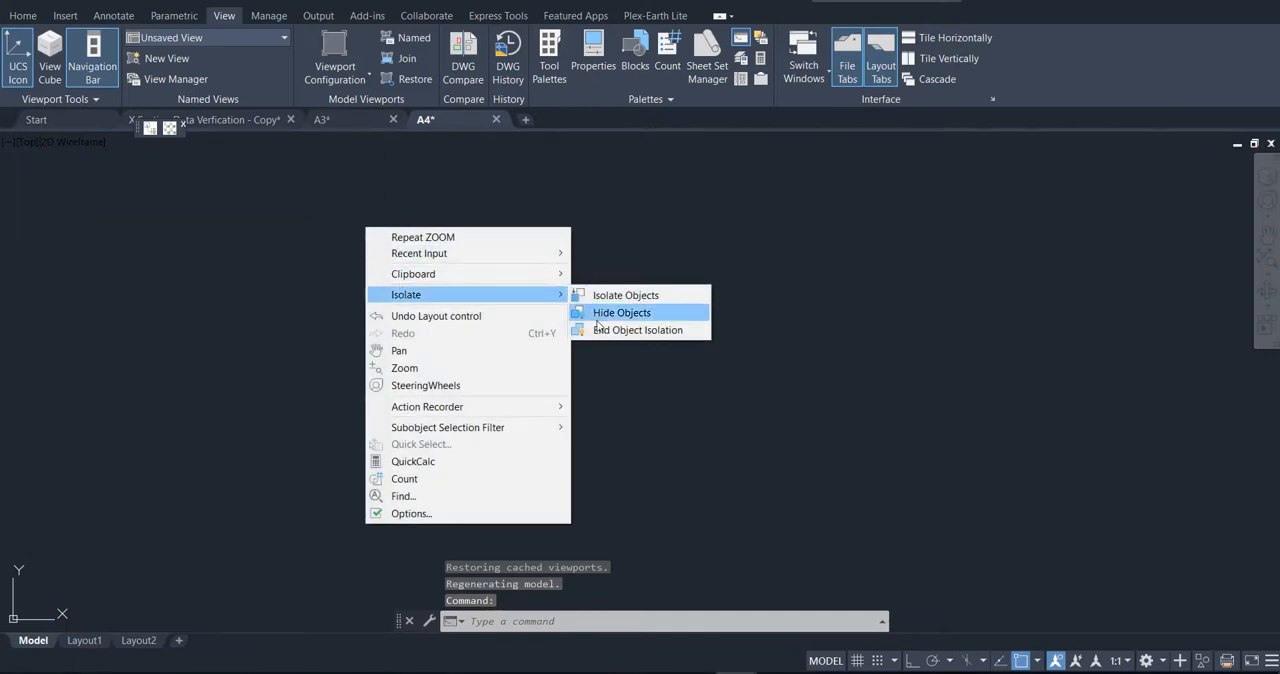
mouse_move(520, 274)
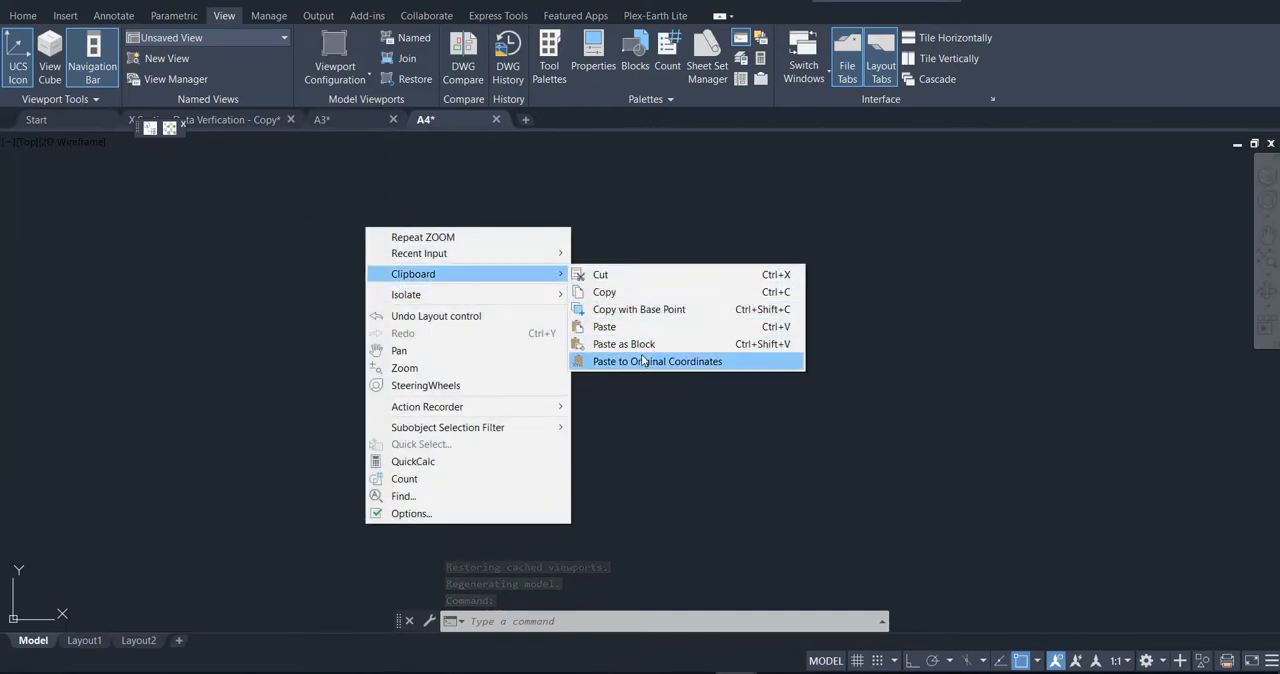
left_click(641, 358)
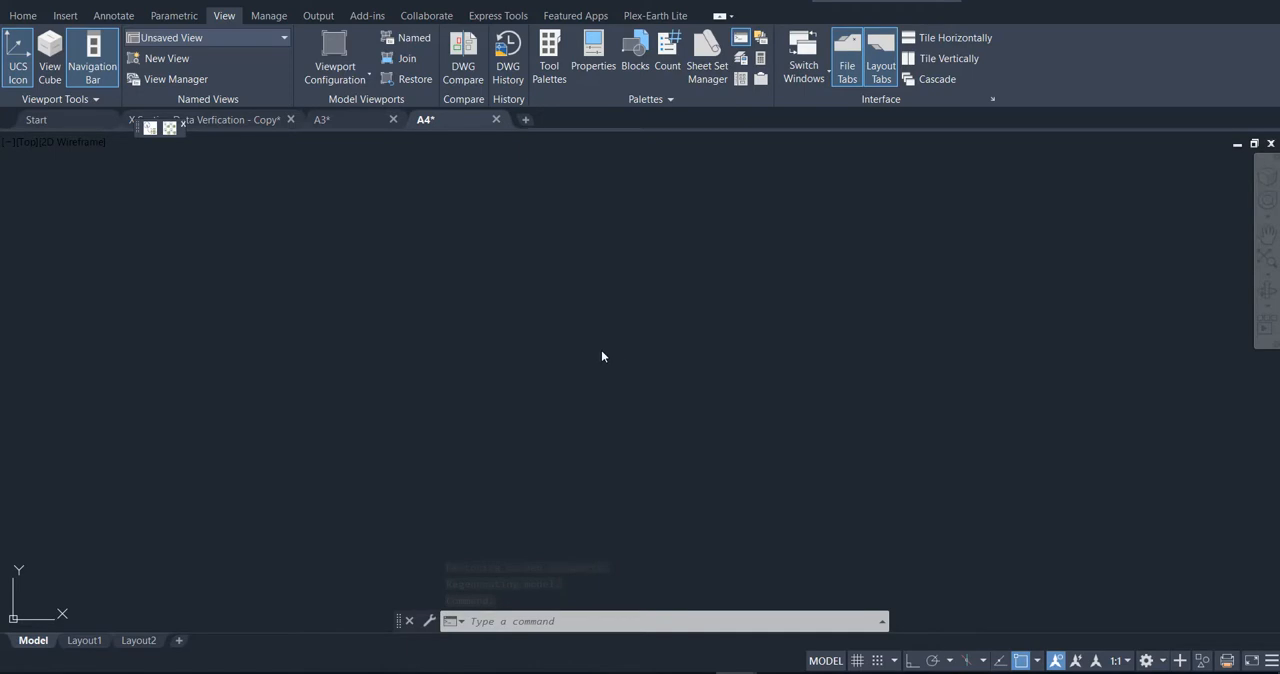
Step: Show the full extents of the pasted cross-section sheets in the A4 drawing's model space
type("z")
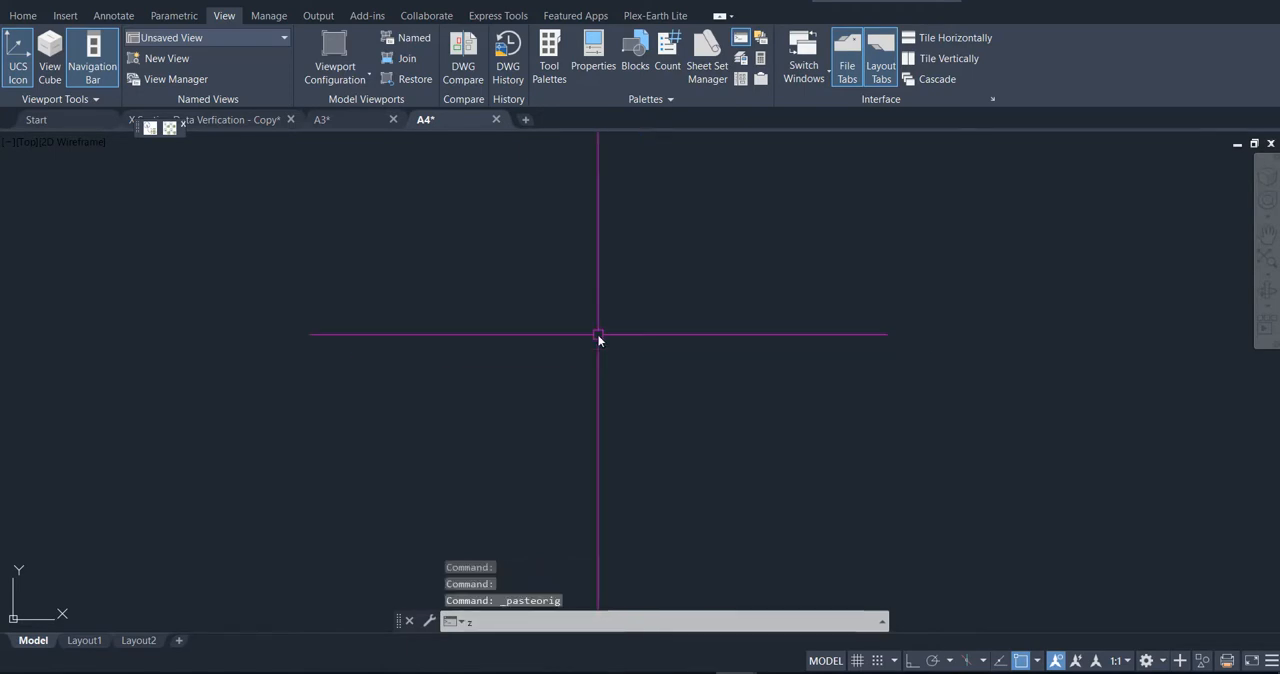
key("Return")
type("e")
key("Return")
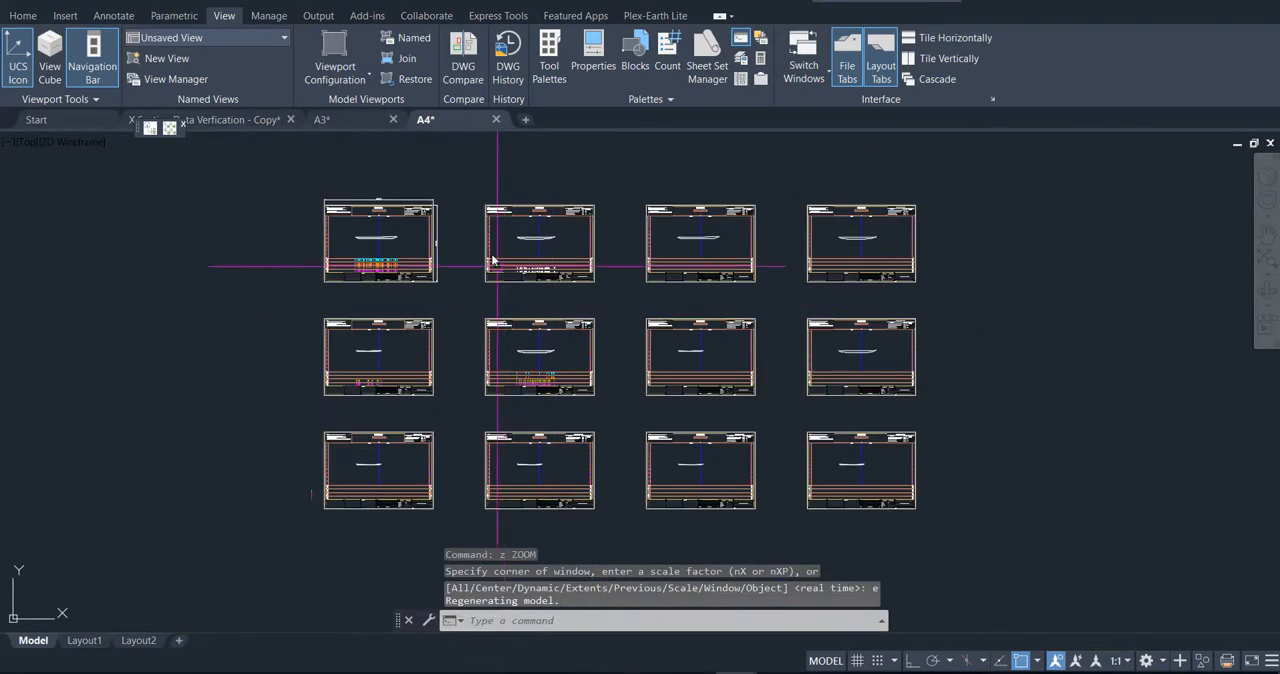
mouse_move(430, 124)
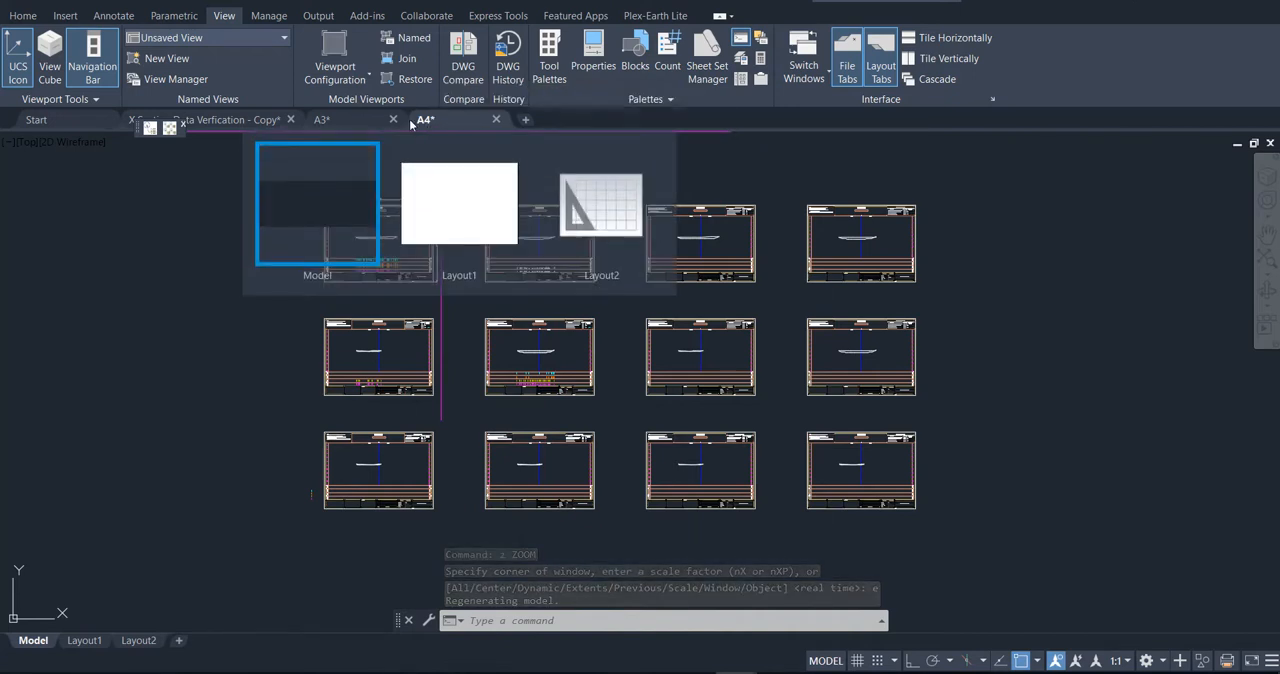
mouse_move(323, 125)
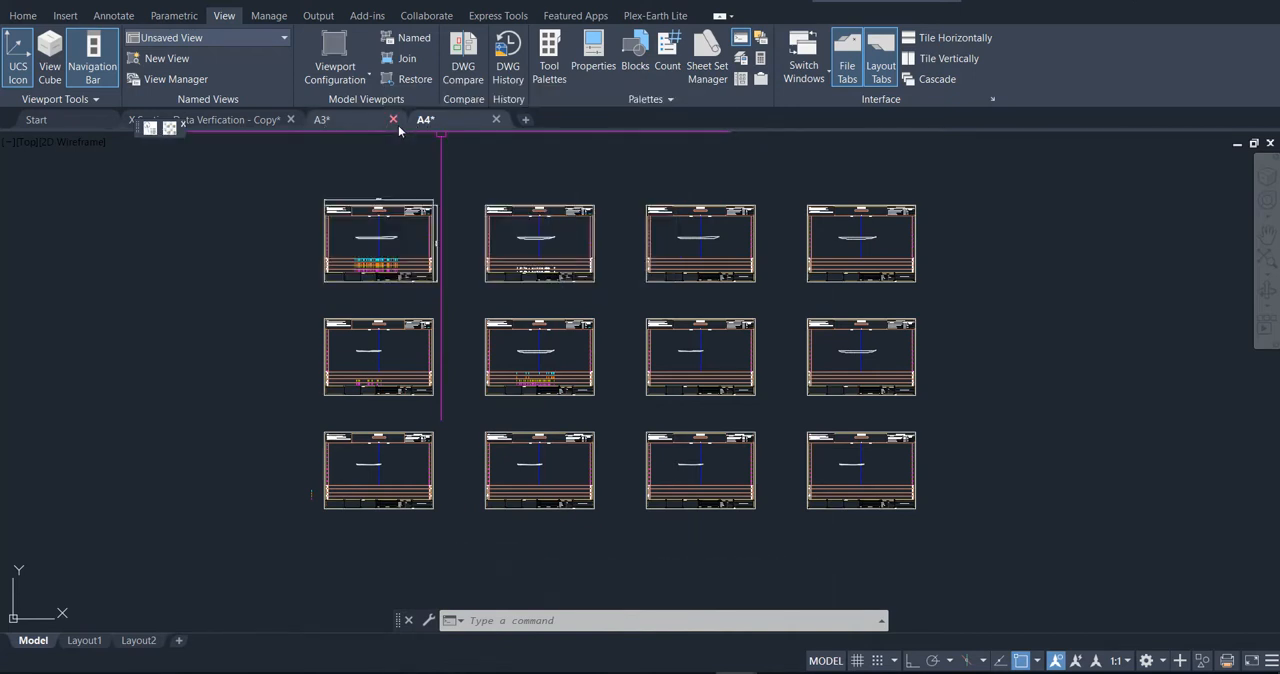
Step: Examine the border rectangle on Layout1 of the A3 drawing and the cross-section sheets in its model space
mouse_move(410, 287)
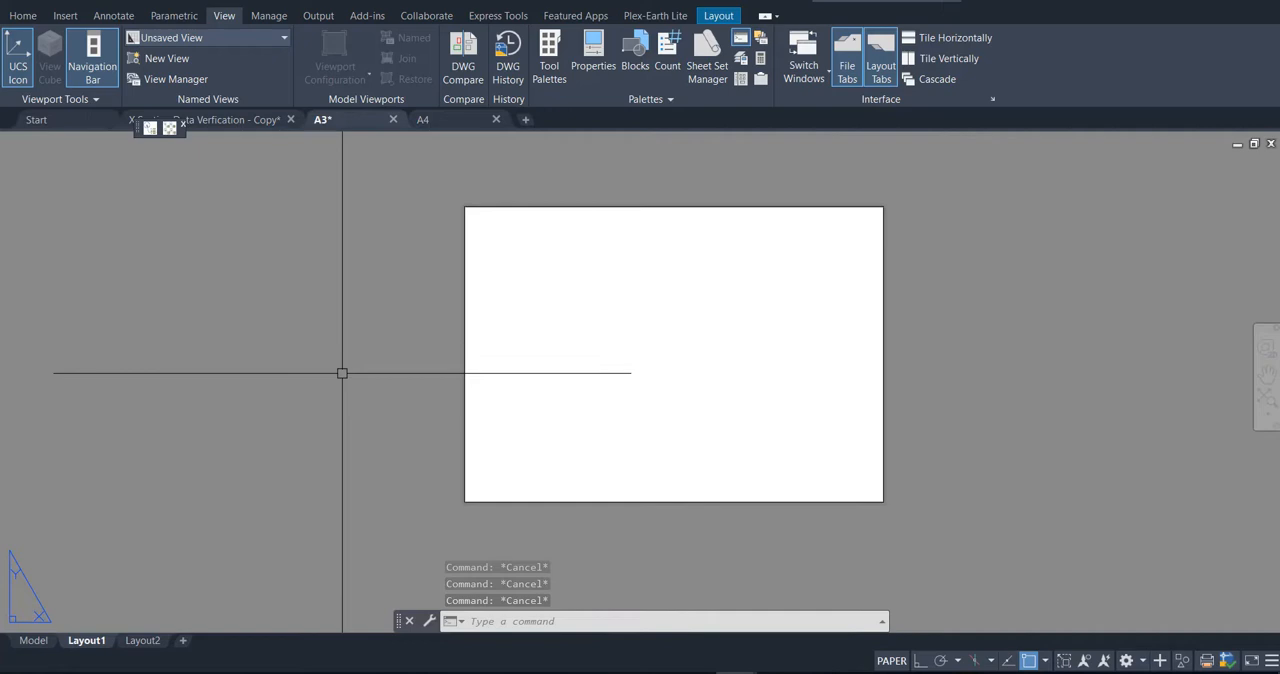
left_click(560, 283)
left_click(376, 269)
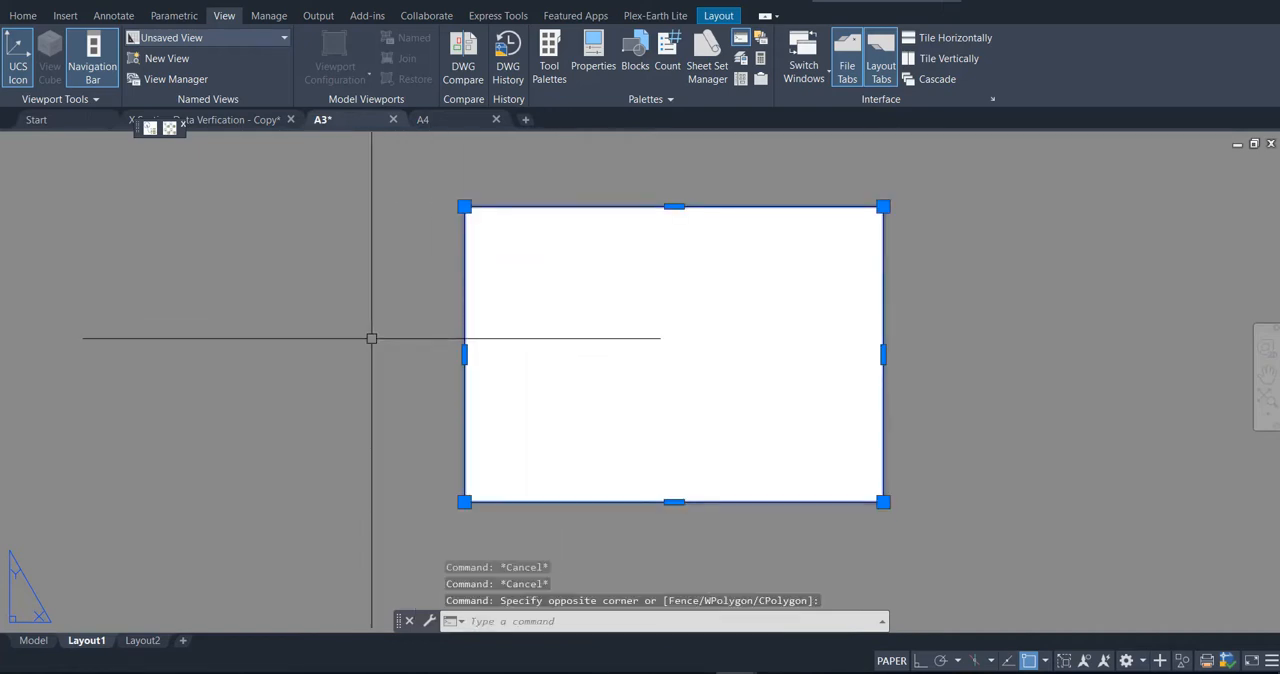
key("Escape")
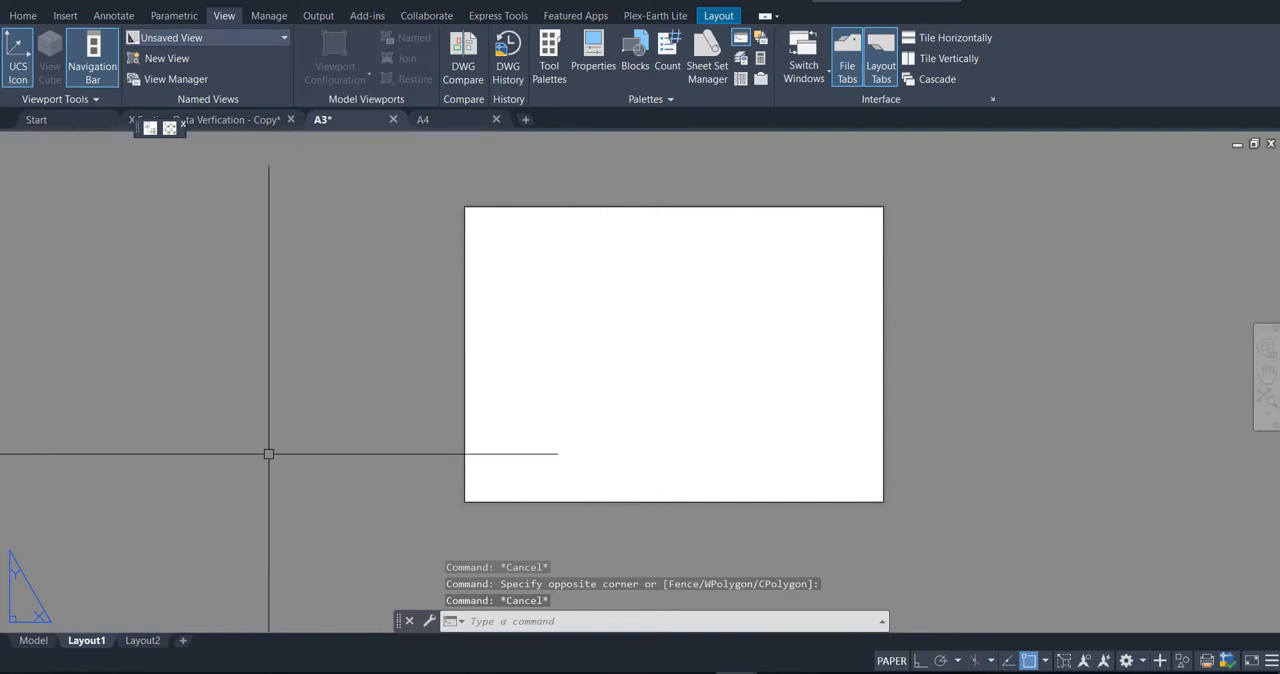
left_click(686, 397)
left_click(639, 320)
left_click(647, 299)
type("z")
key("Return")
type("e")
key("Return")
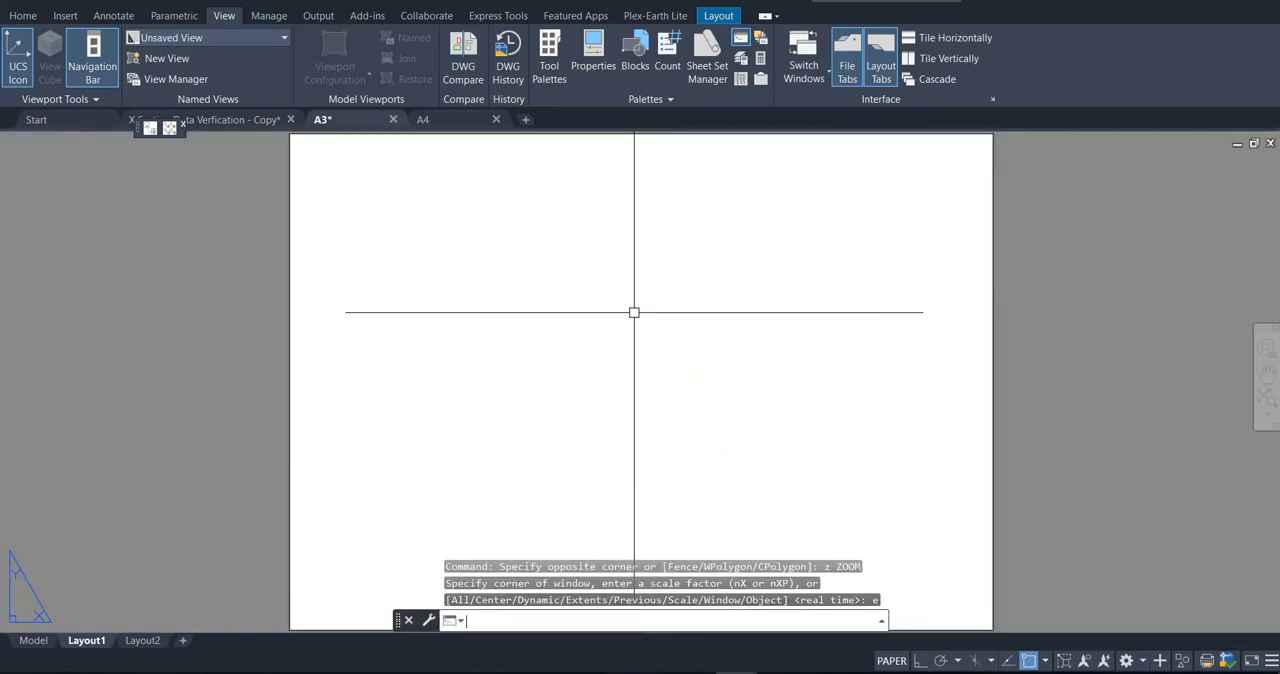
left_click(32, 642)
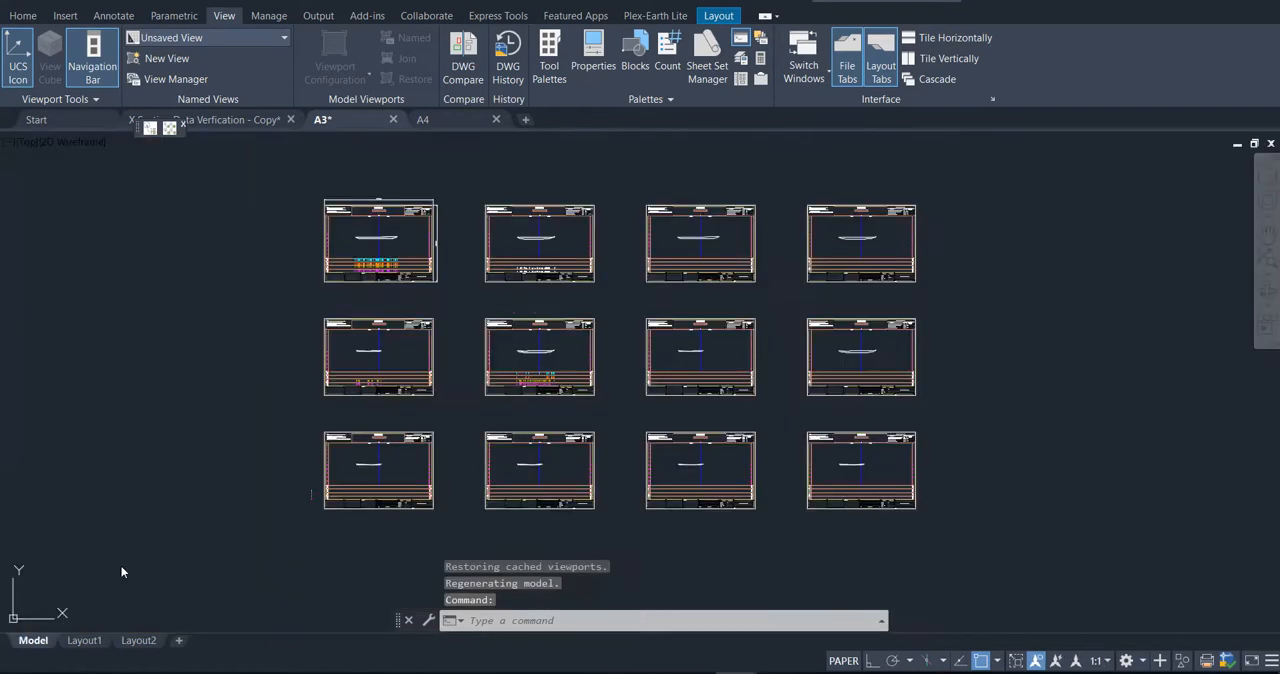
Step: Convert the border rectangle on Layout1 of the A3 drawing into a viewport with the MVIEW Object option
left_click(86, 642)
key("Escape")
key("Escape")
key("Escape")
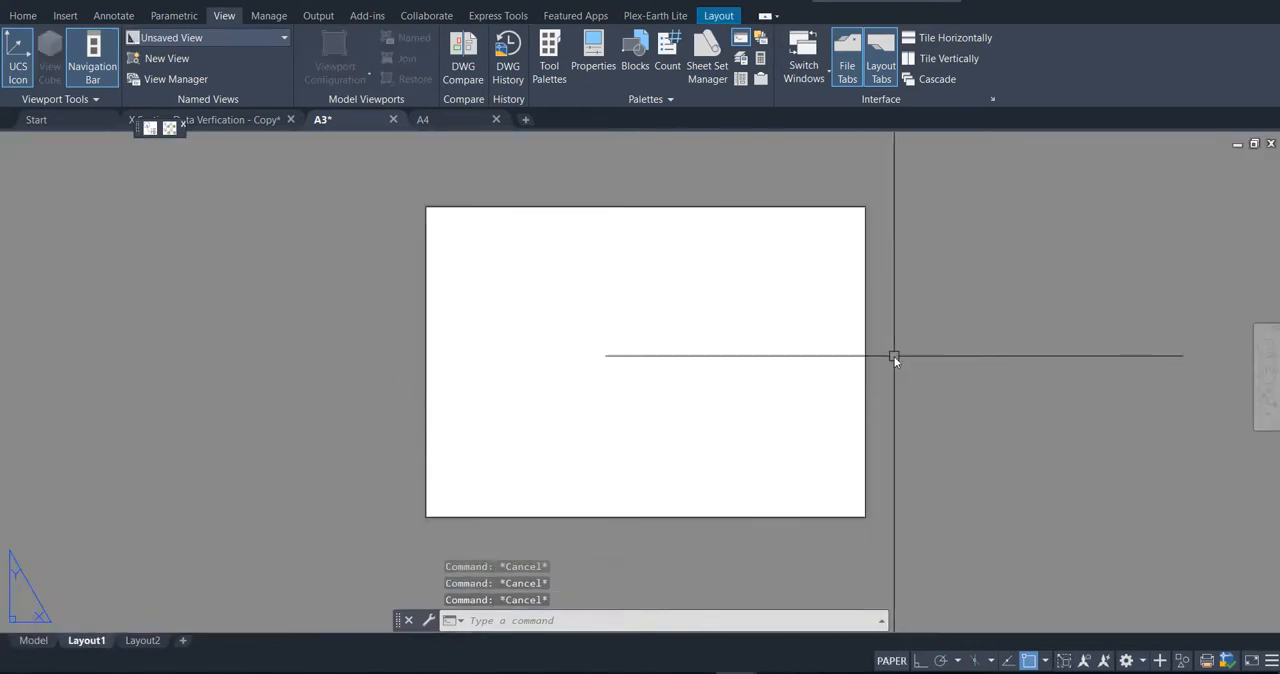
type("m")
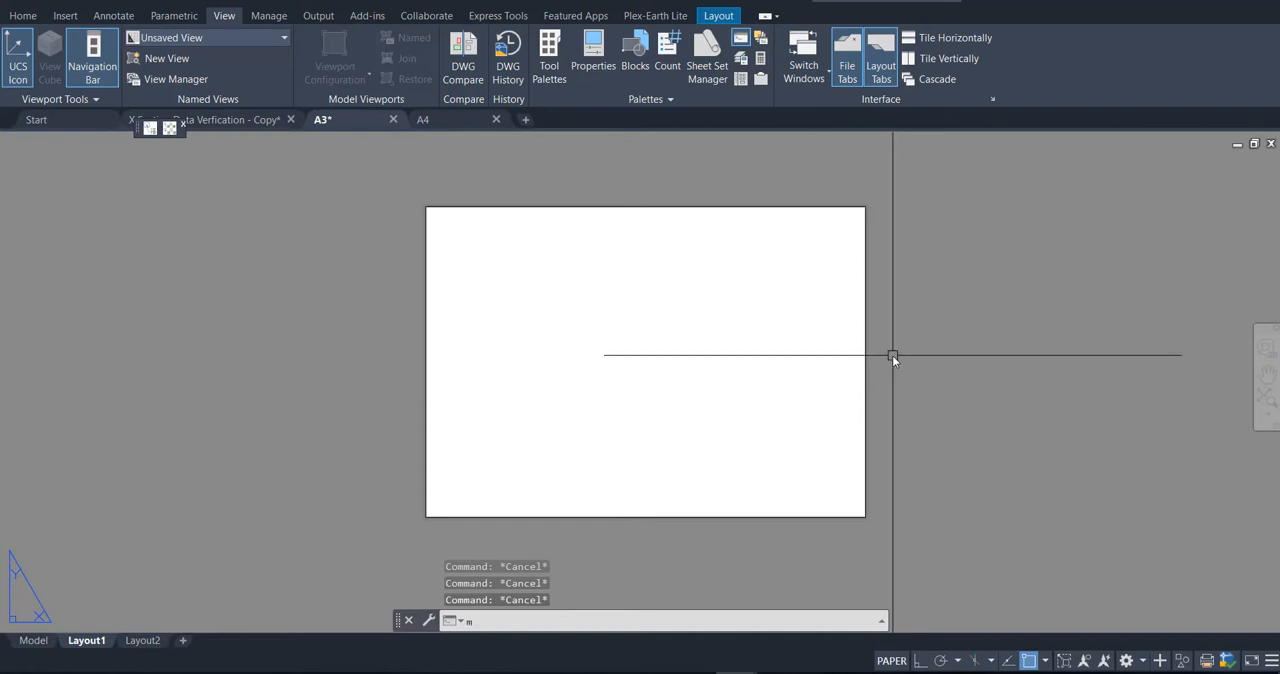
type("v")
key("Return")
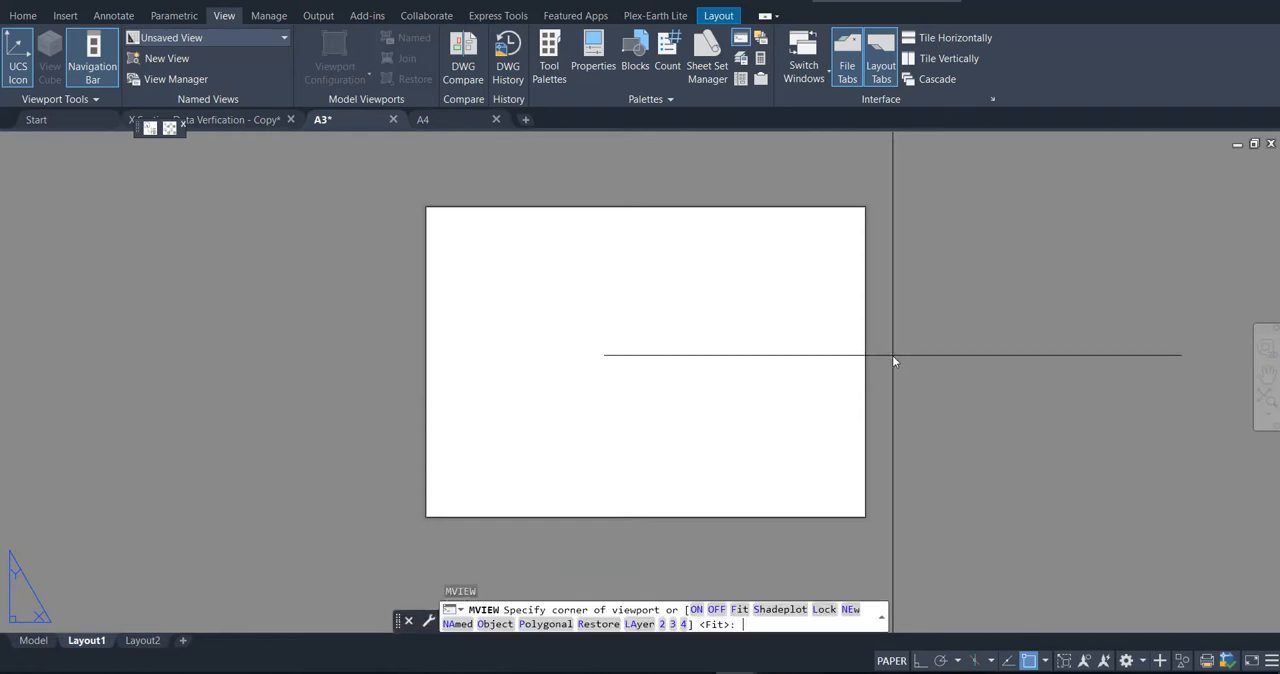
type("o")
key("Return")
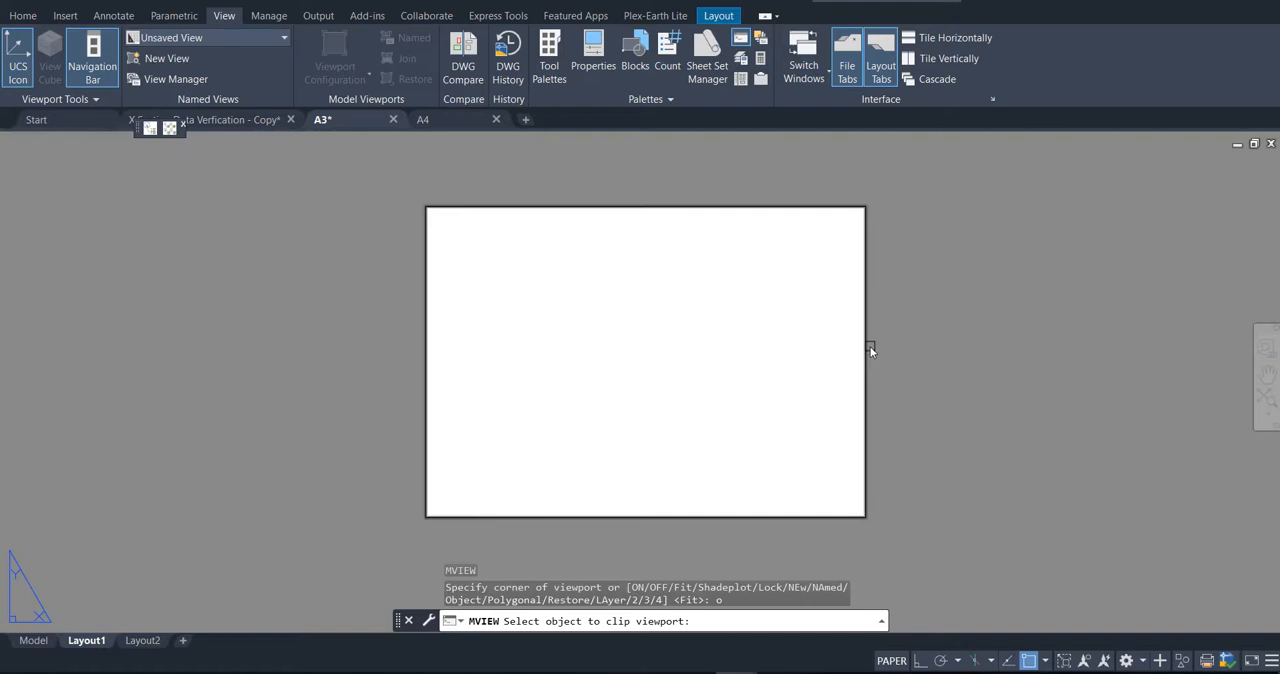
left_click(868, 346)
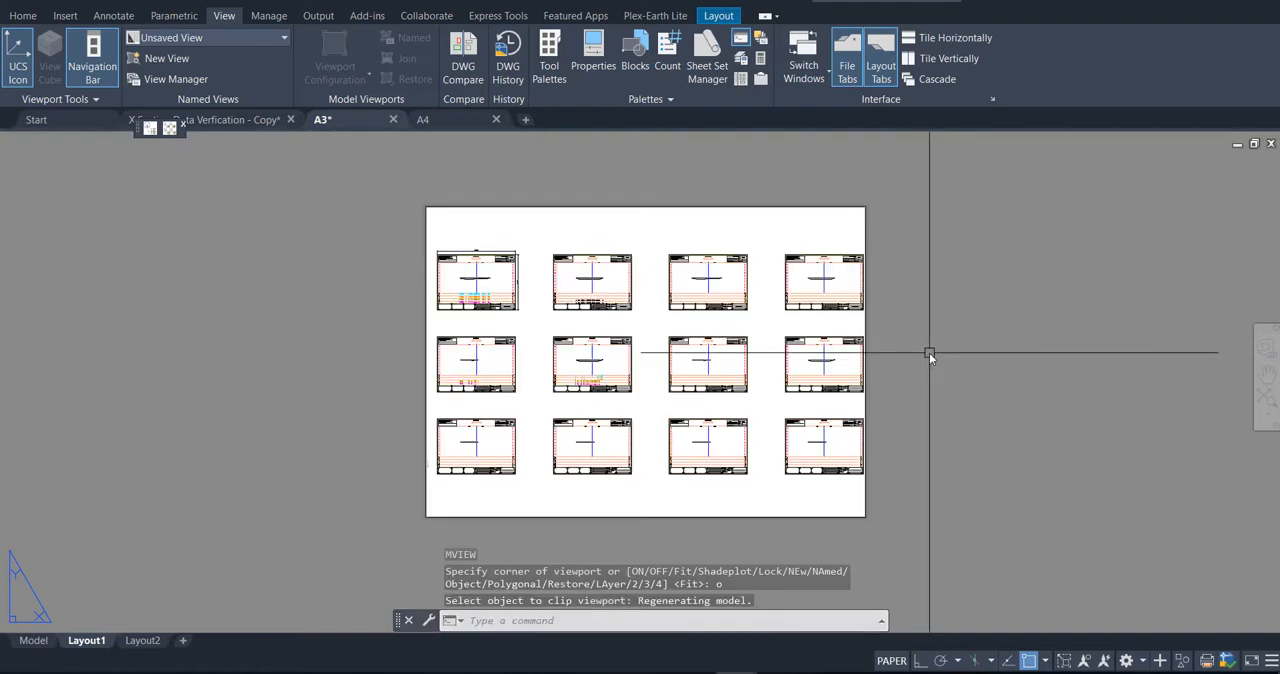
Step: Activate the viewport's model space and start a window zoom at the endpoint of the first sheet's upper-left outer corner
scroll(481, 299, "up", 2)
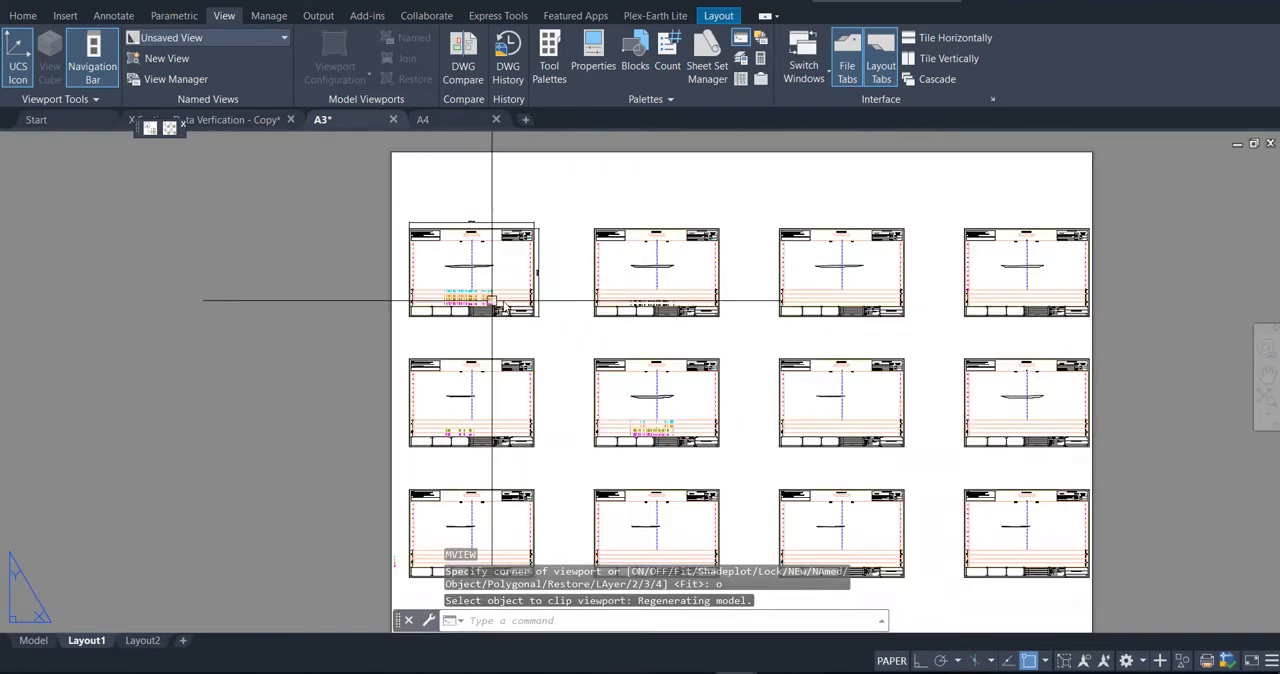
double_click(572, 294)
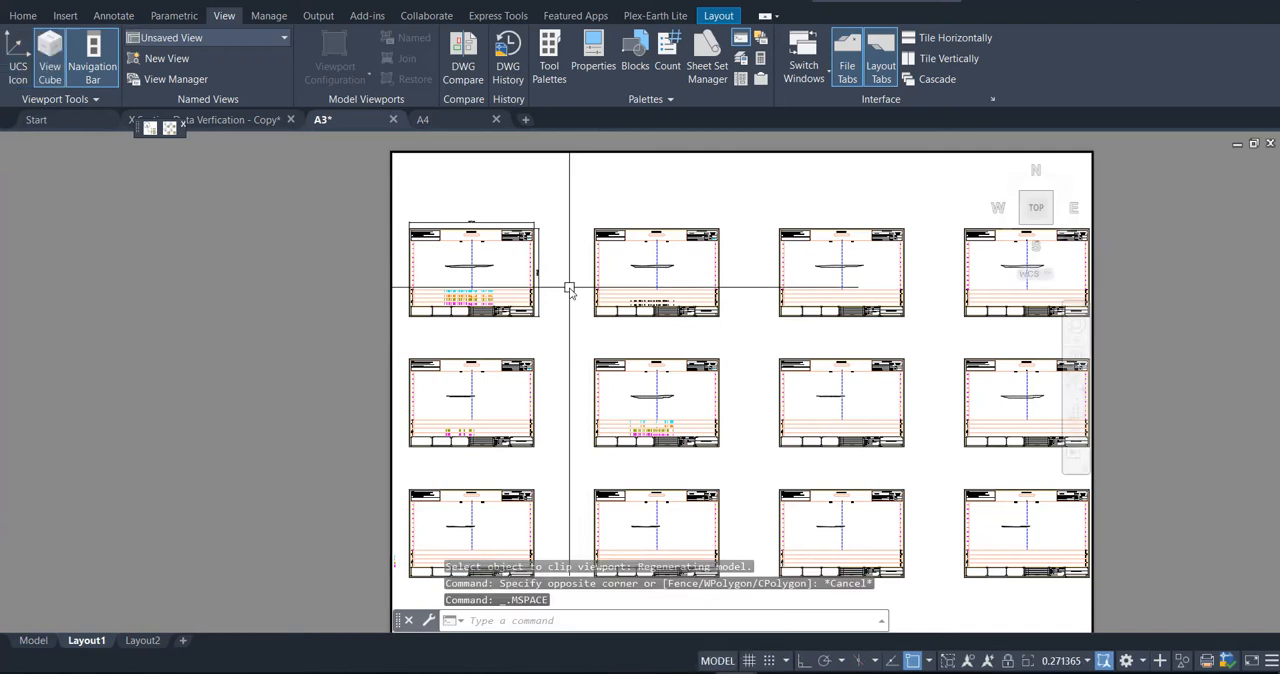
scroll(651, 286, "down", 2)
scroll(500, 278, "up", 5)
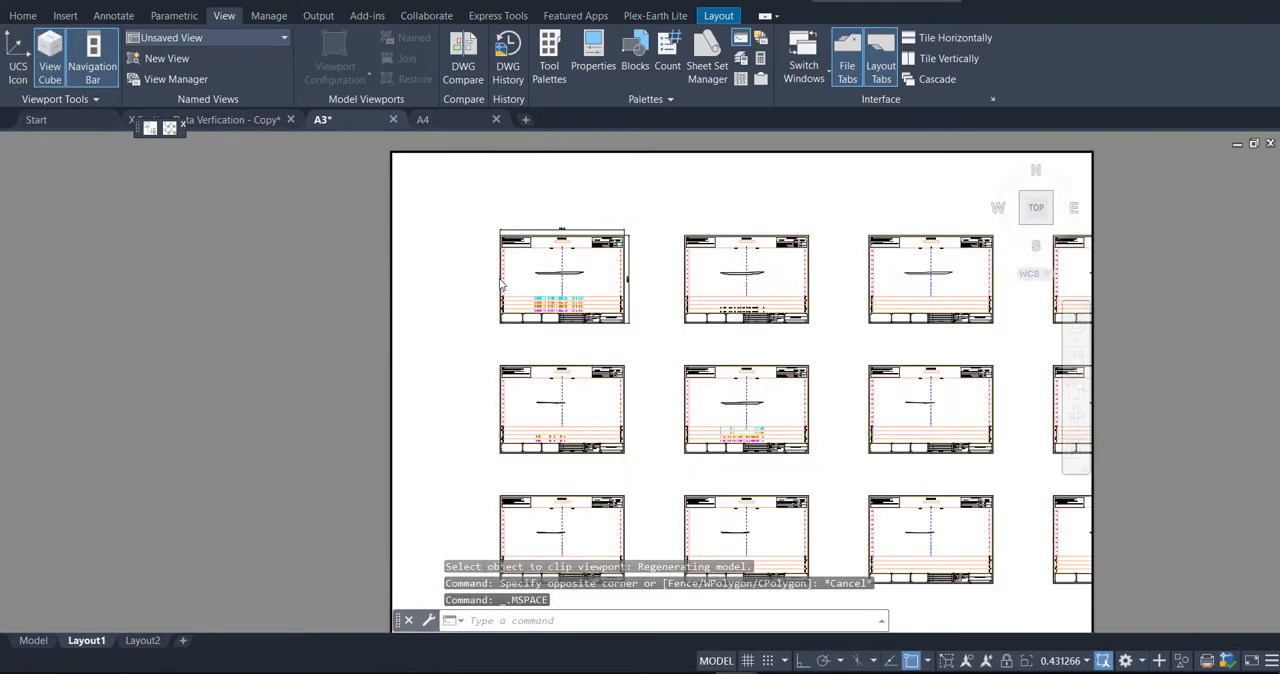
type("z")
key("Return")
type("w")
key("Return")
scroll(476, 201, "up", 7)
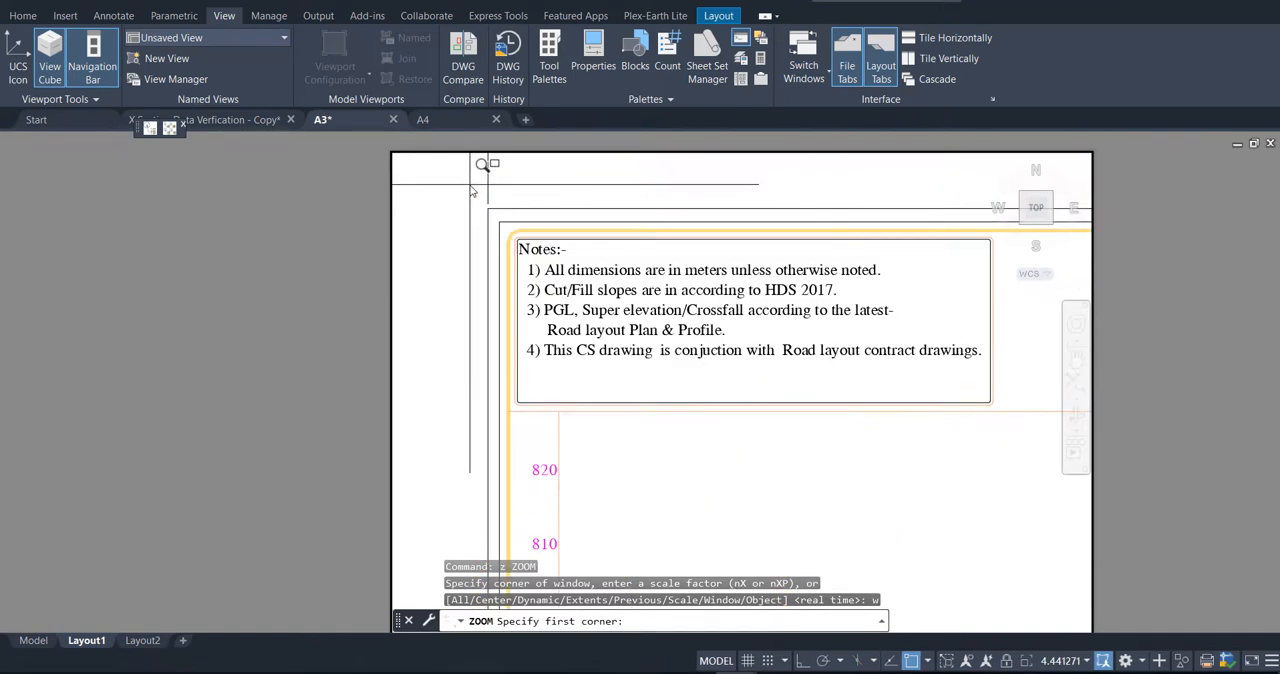
right_click(490, 213, "shift")
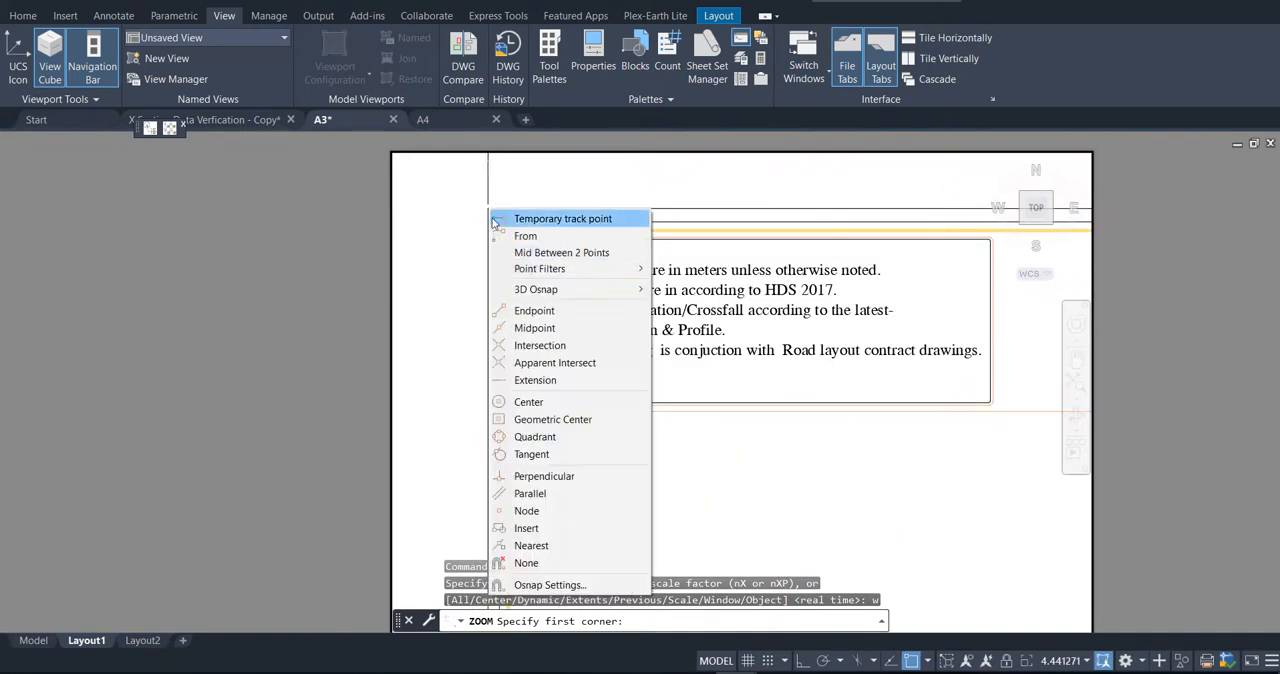
left_click(523, 311)
left_click(487, 208)
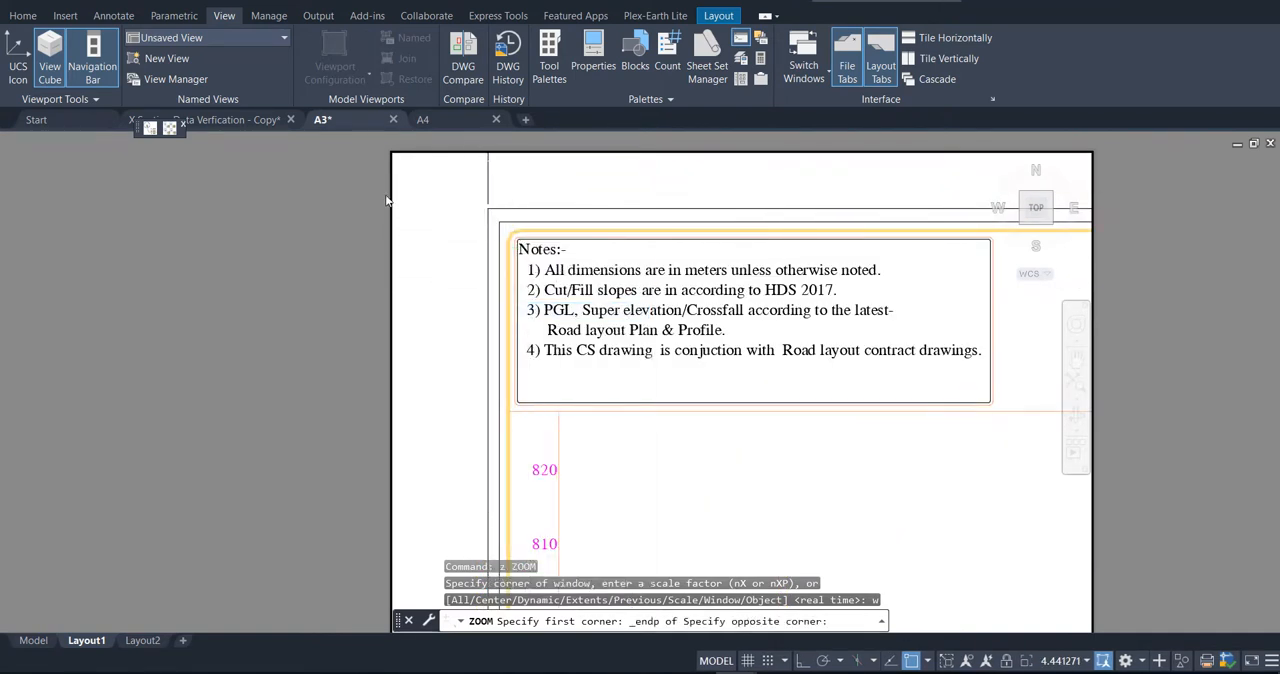
Step: Finish the window zoom at the endpoint of the first sheet's lower-right outer corner and return to paper space
scroll(405, 198, "down", 6)
right_click(1011, 547, "shift")
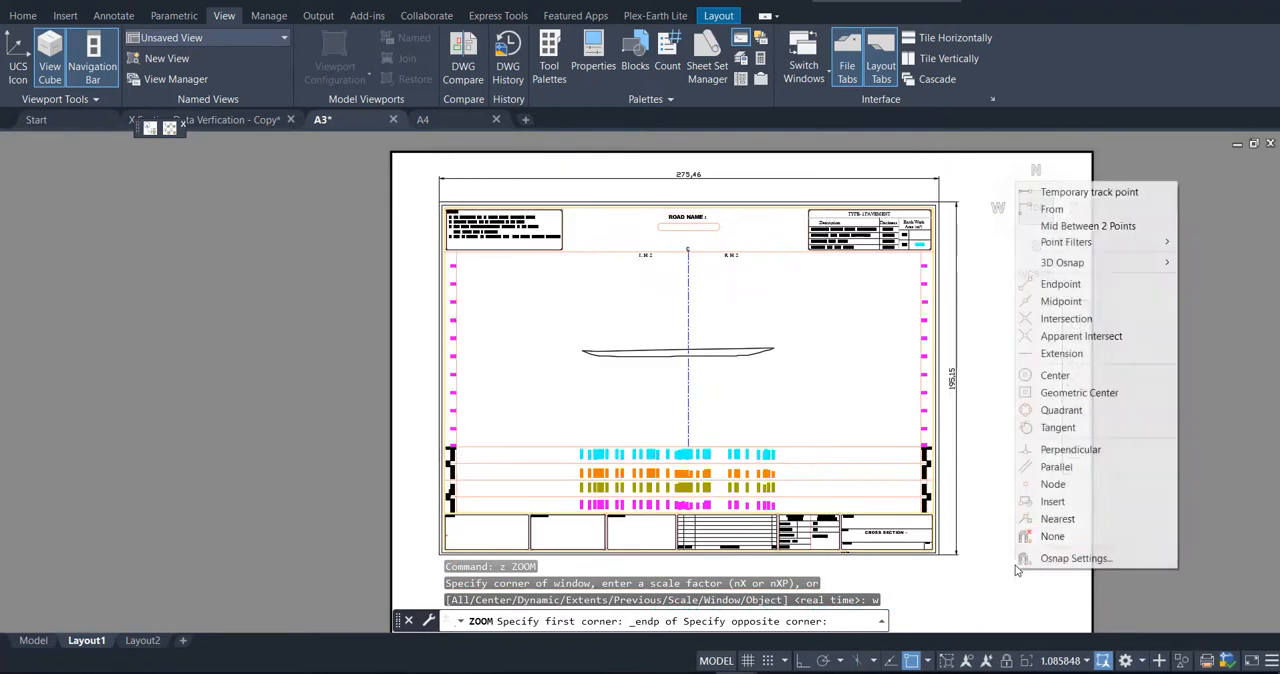
left_click(1061, 285)
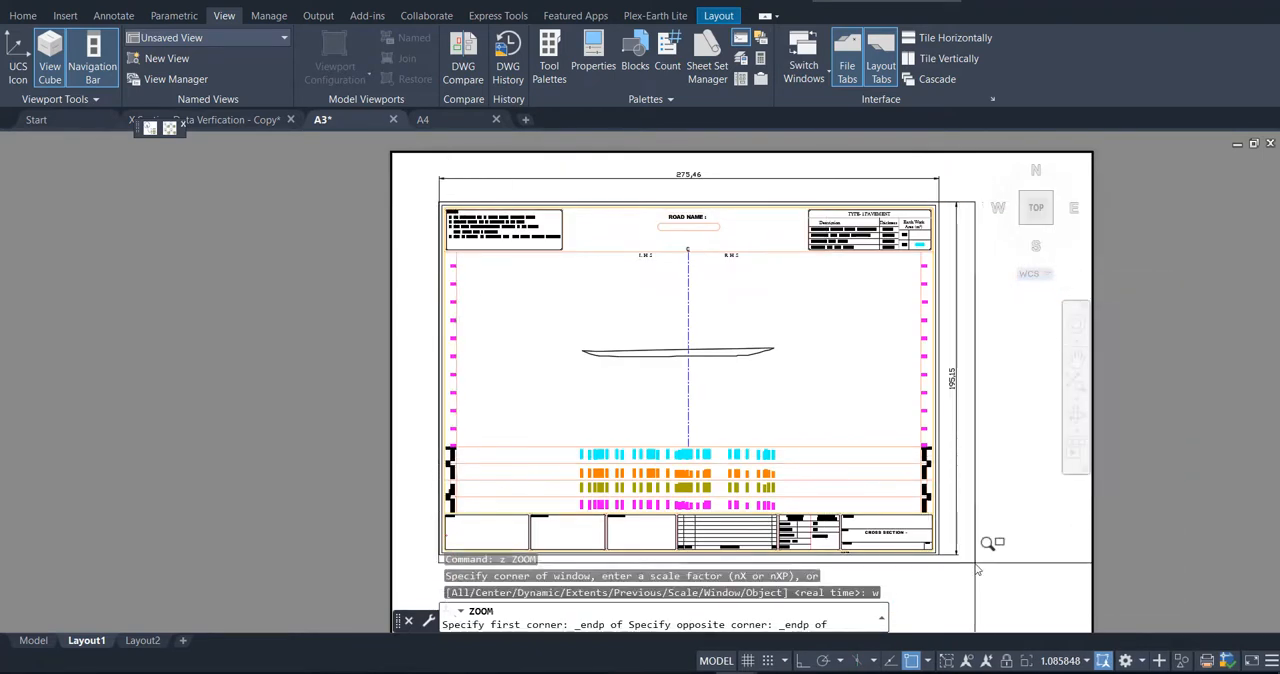
scroll(985, 533, "up", 6)
left_click(868, 506)
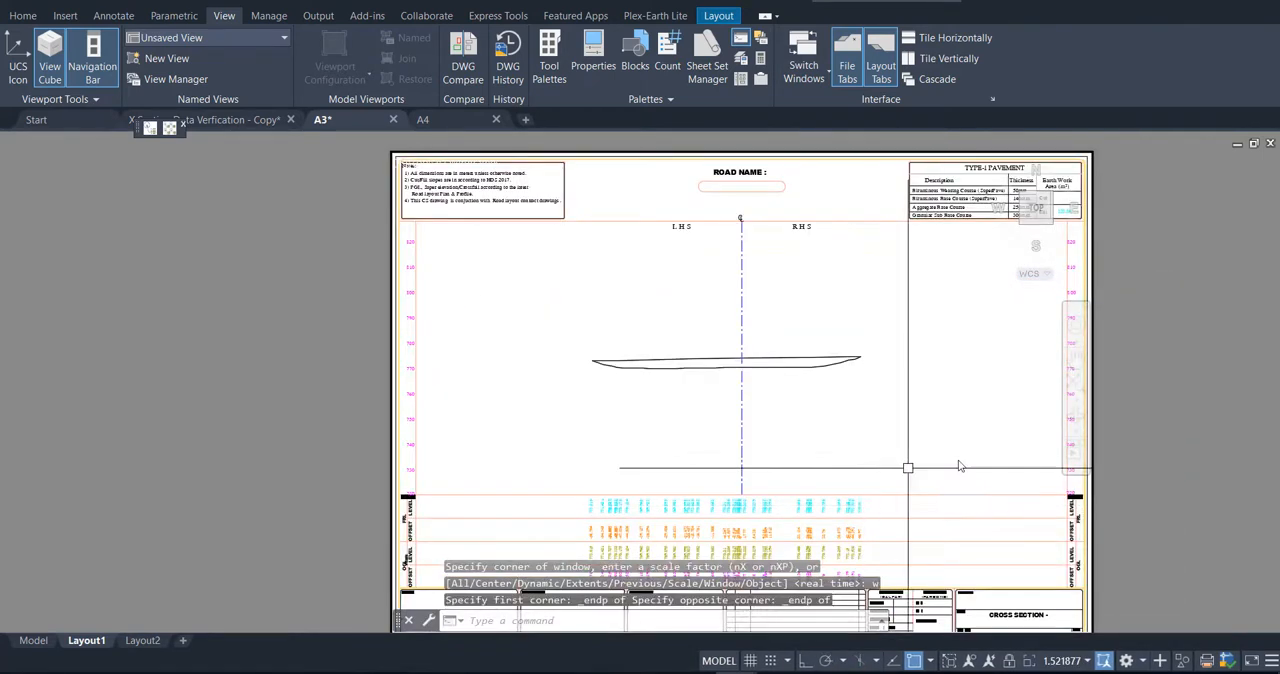
double_click(1200, 380)
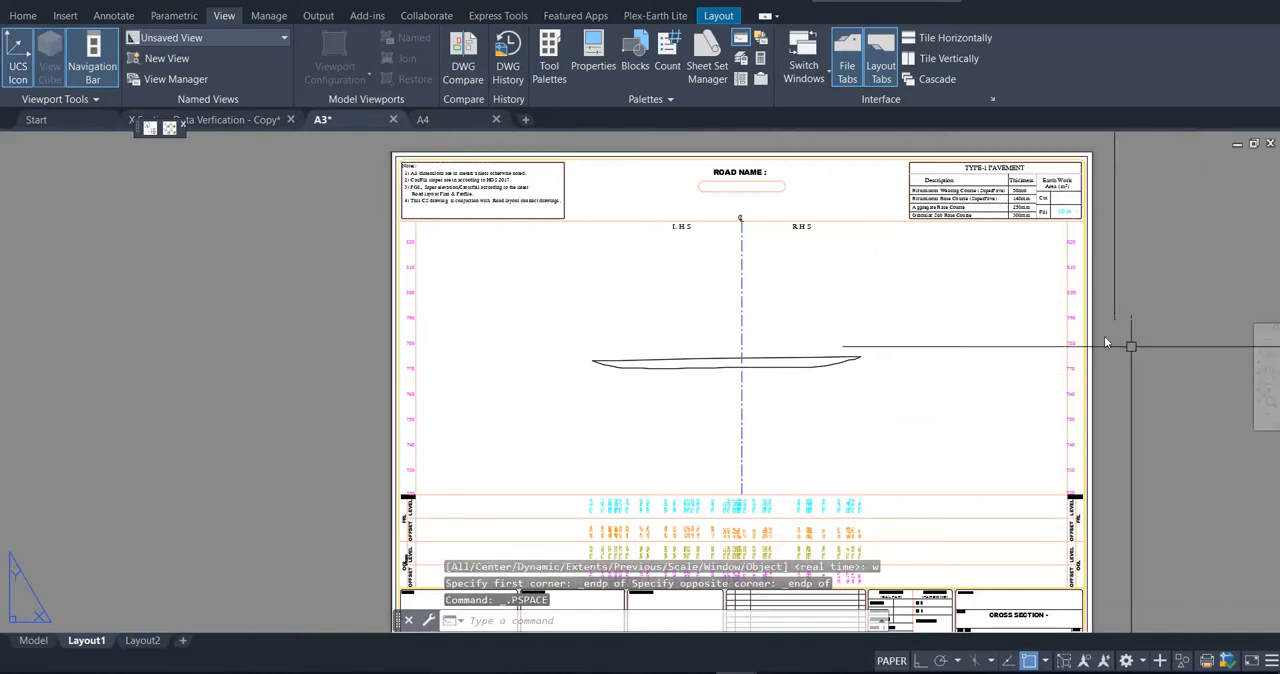
scroll(1090, 325, "down", 2)
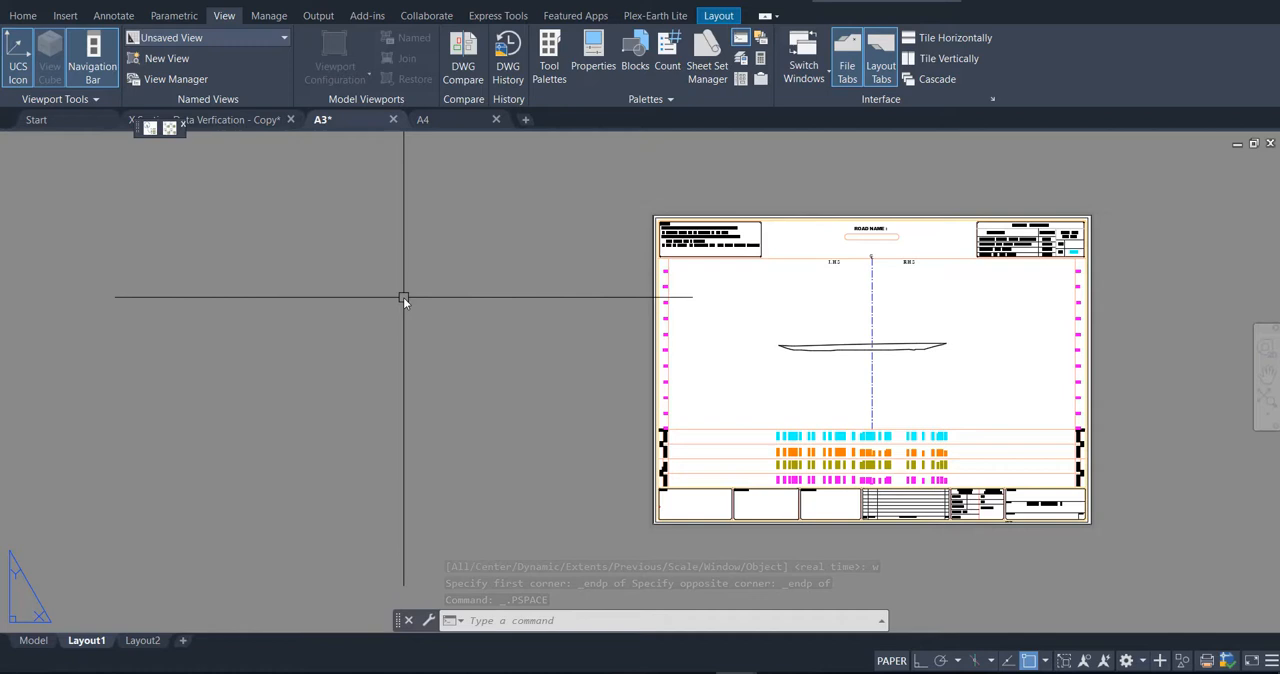
Step: Rename Layout1 of the A3 drawing as 01
right_click(88, 646)
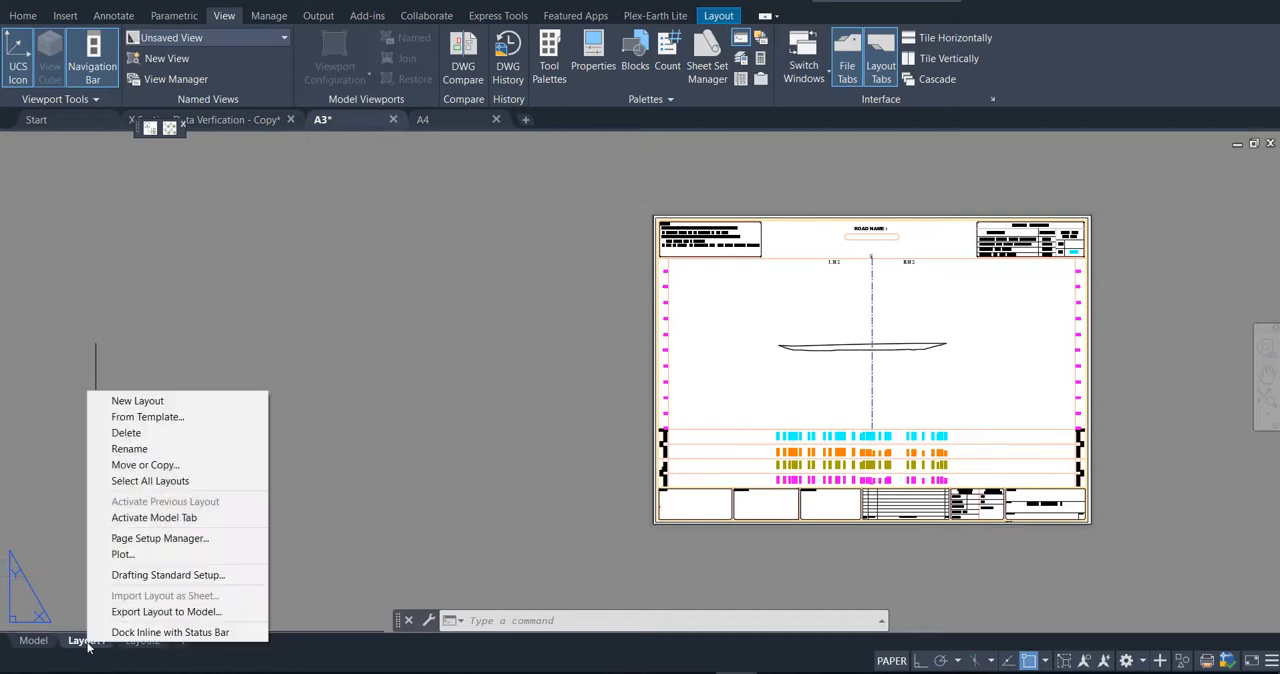
left_click(150, 449)
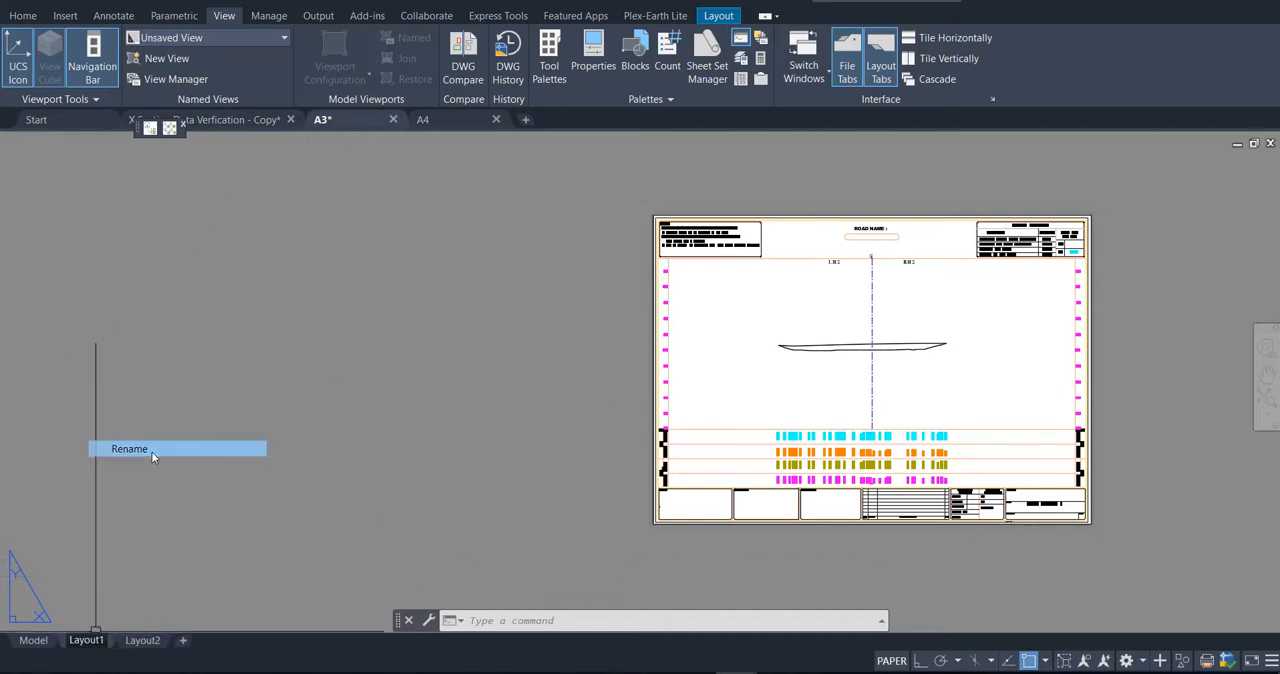
left_click(510, 443)
key("Escape")
key("Escape")
key("Escape")
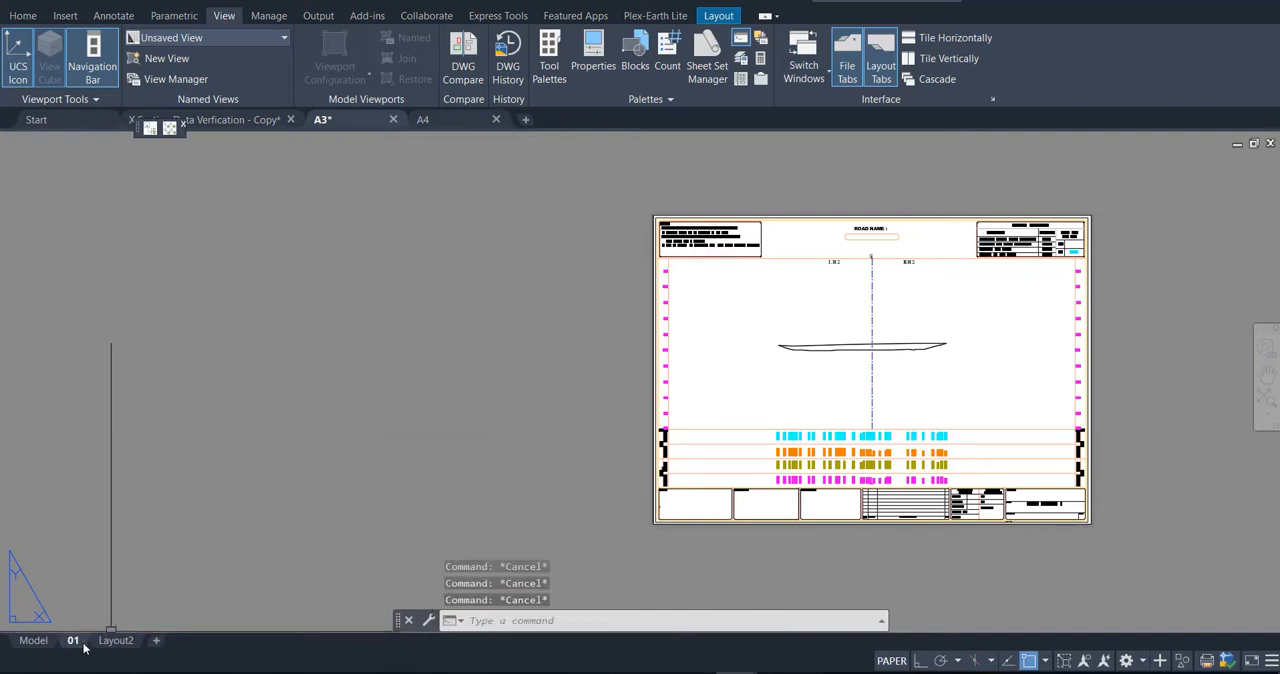
Step: Delete Layout2 from the A3 drawing
left_click(115, 641)
right_click(118, 641)
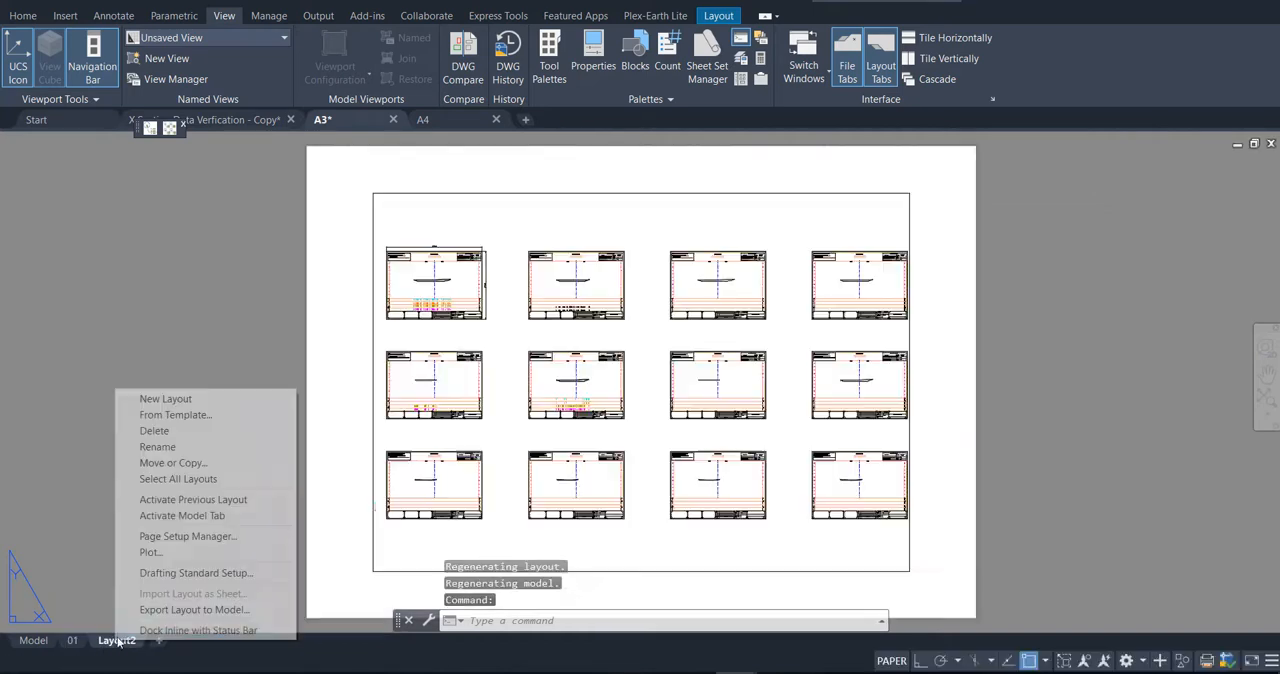
left_click(174, 431)
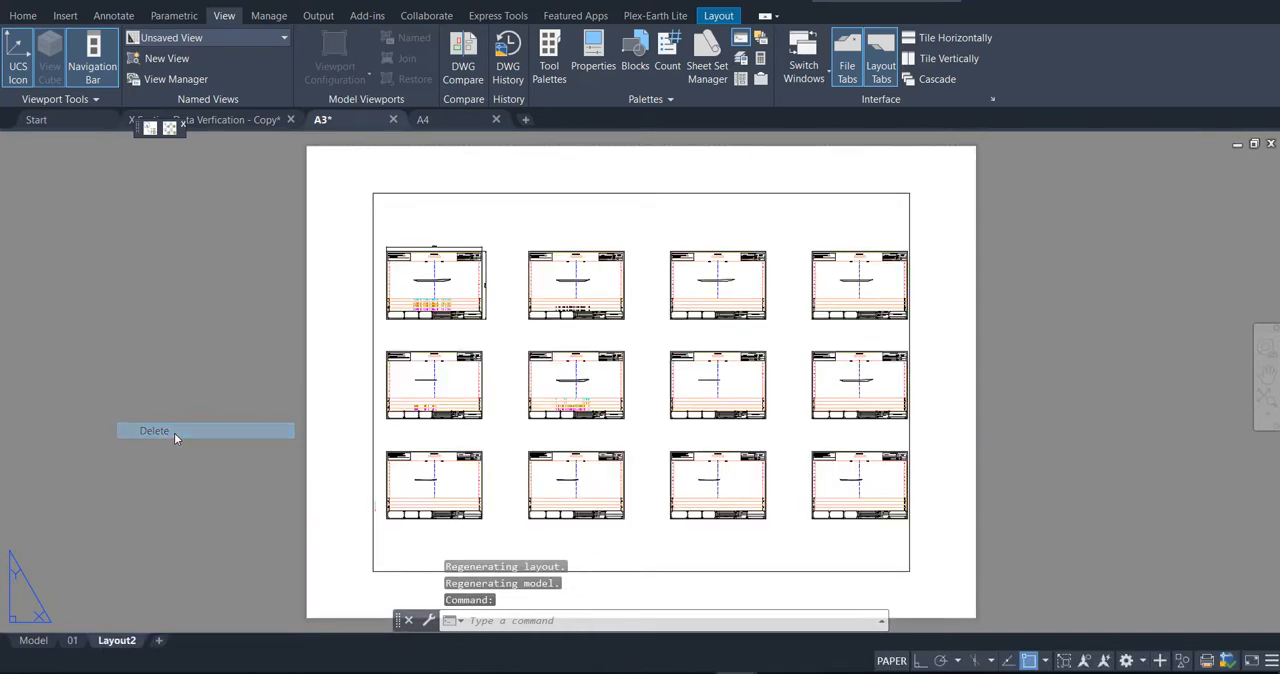
left_click(681, 404)
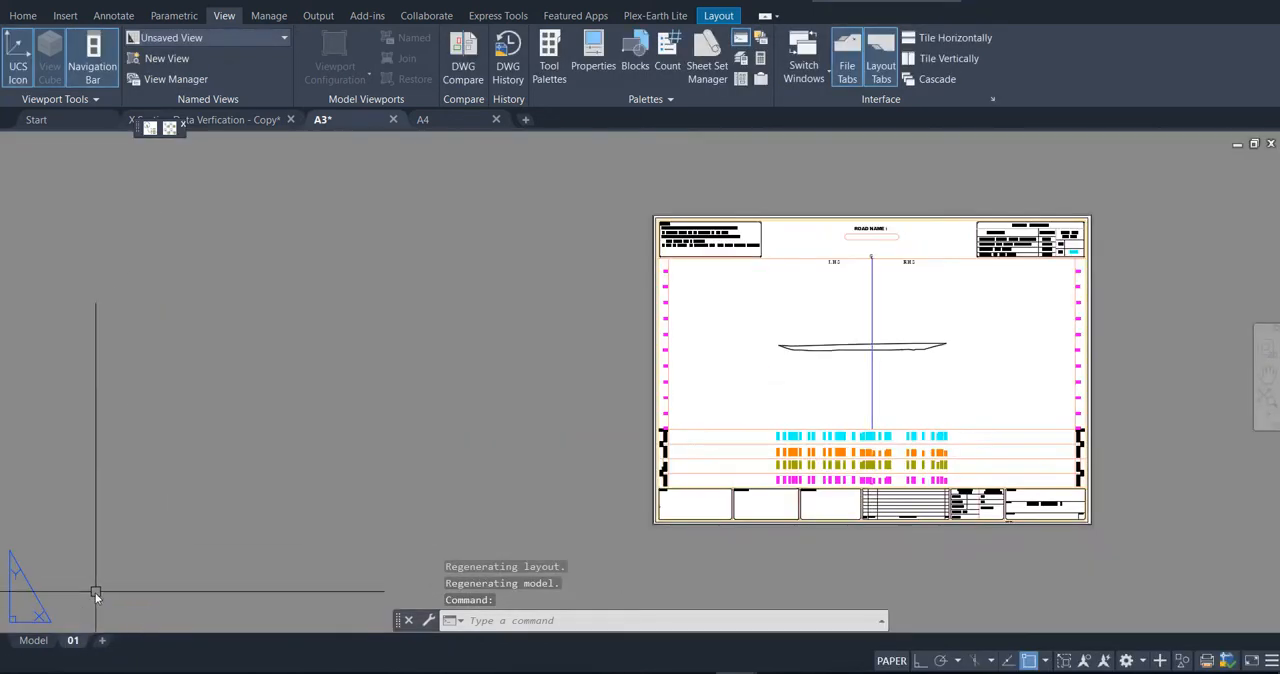
Step: Create a copy of layout 01 at the end of the layouts and rename the copy as 02
right_click(76, 643)
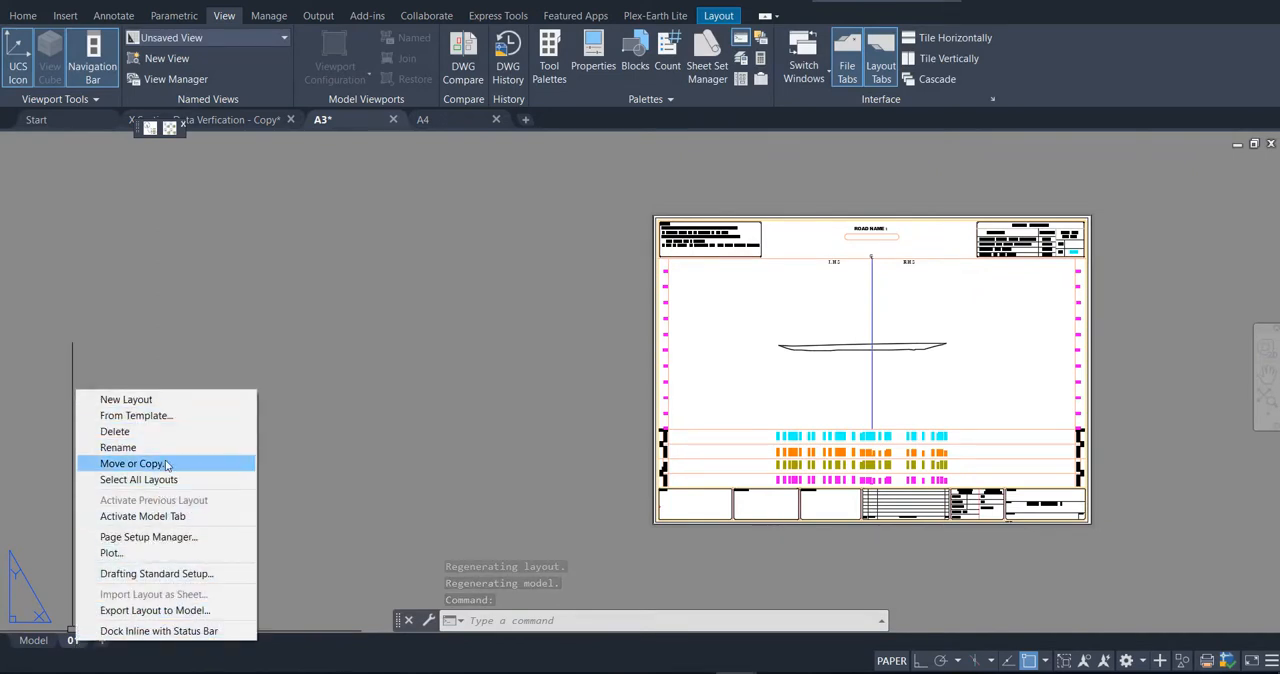
left_click(132, 463)
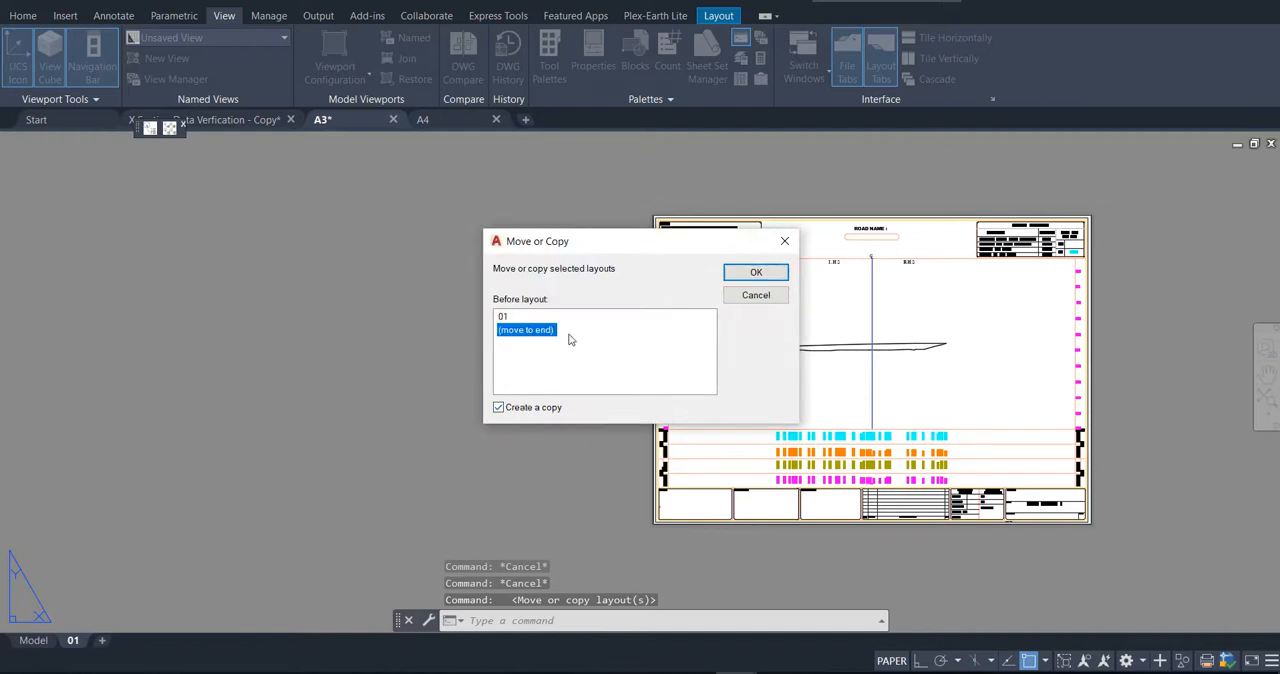
left_click(756, 273)
left_click(115, 641)
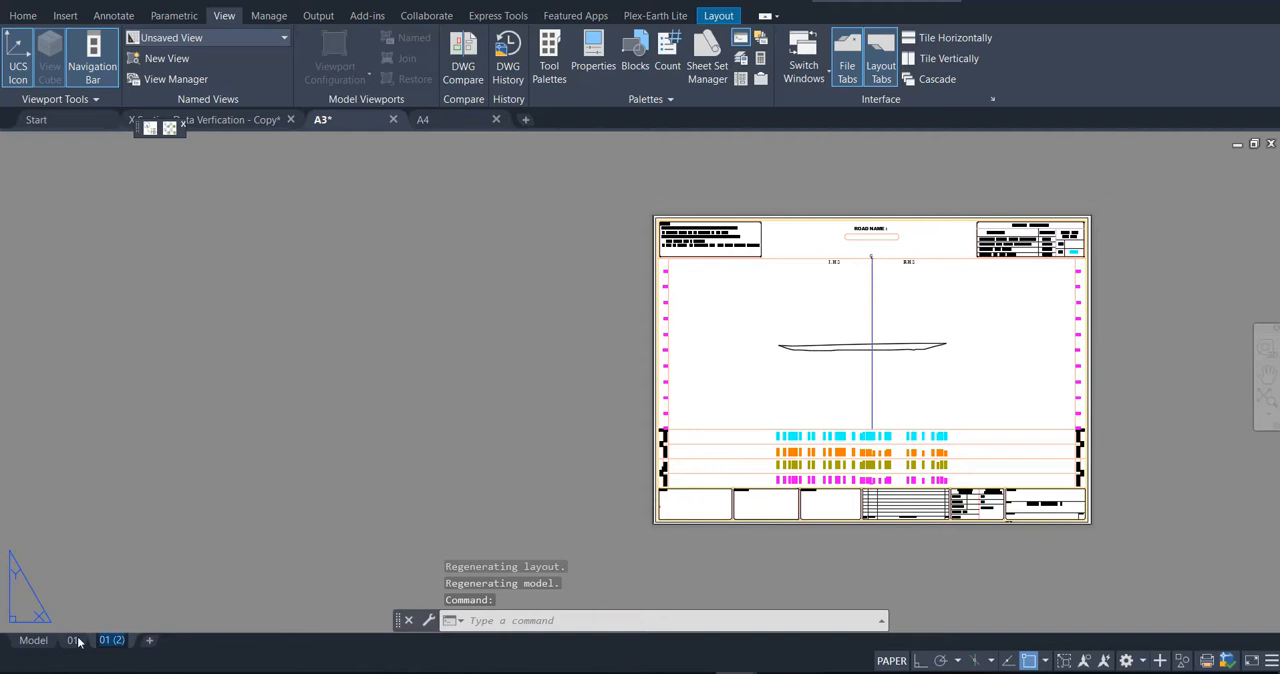
type("02")
key("Return")
left_click(309, 458)
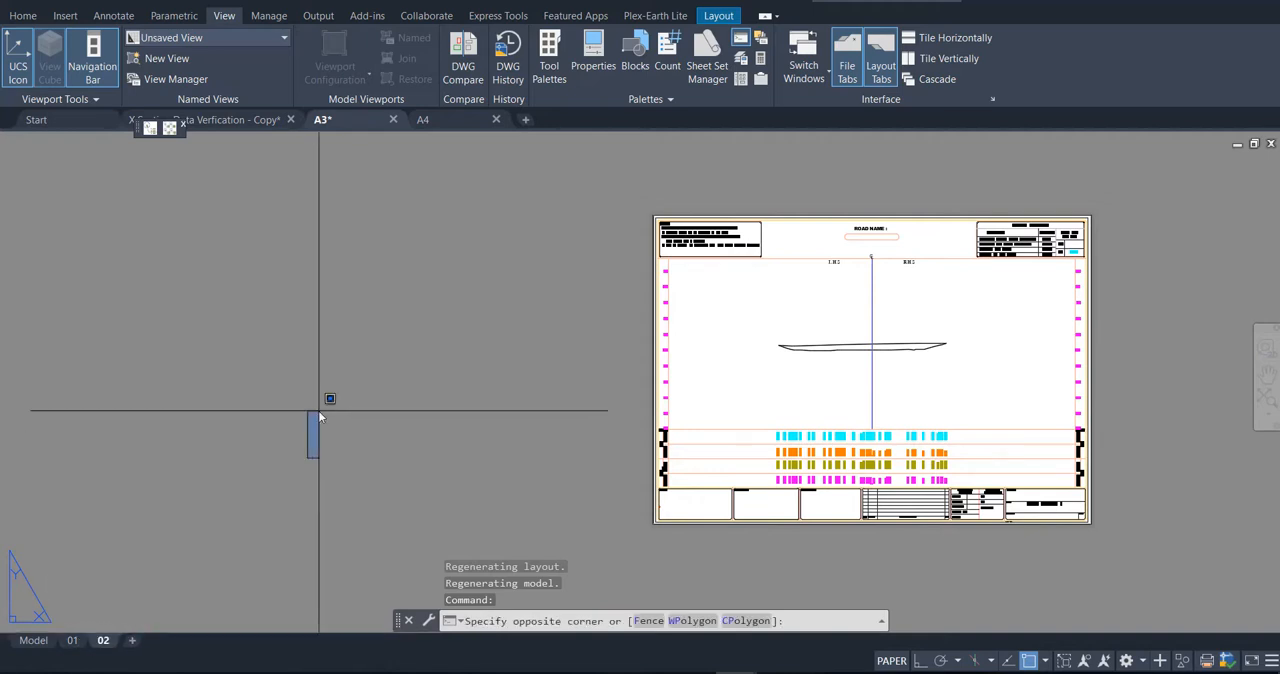
Step: Activate layout 02's viewport and start a window zoom at the endpoint of the lower-right outer corner of the second-row, first-column sheet
key("Escape")
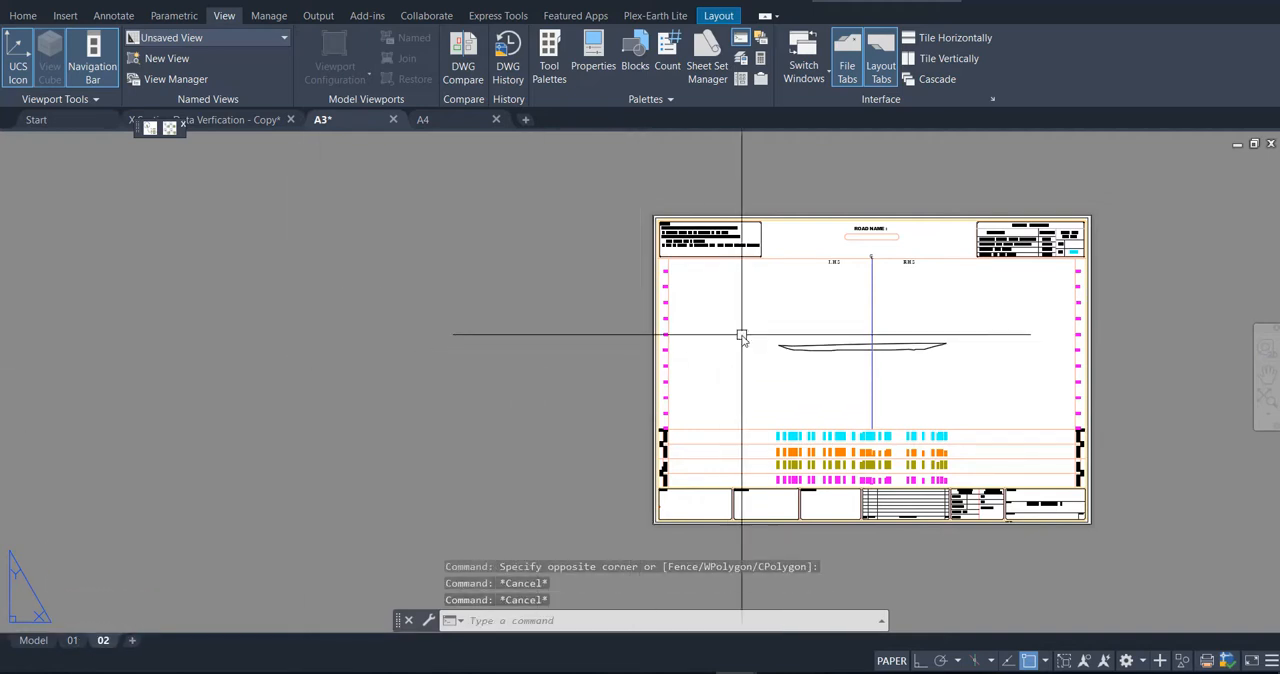
double_click(741, 336)
scroll(741, 336, "down", 5)
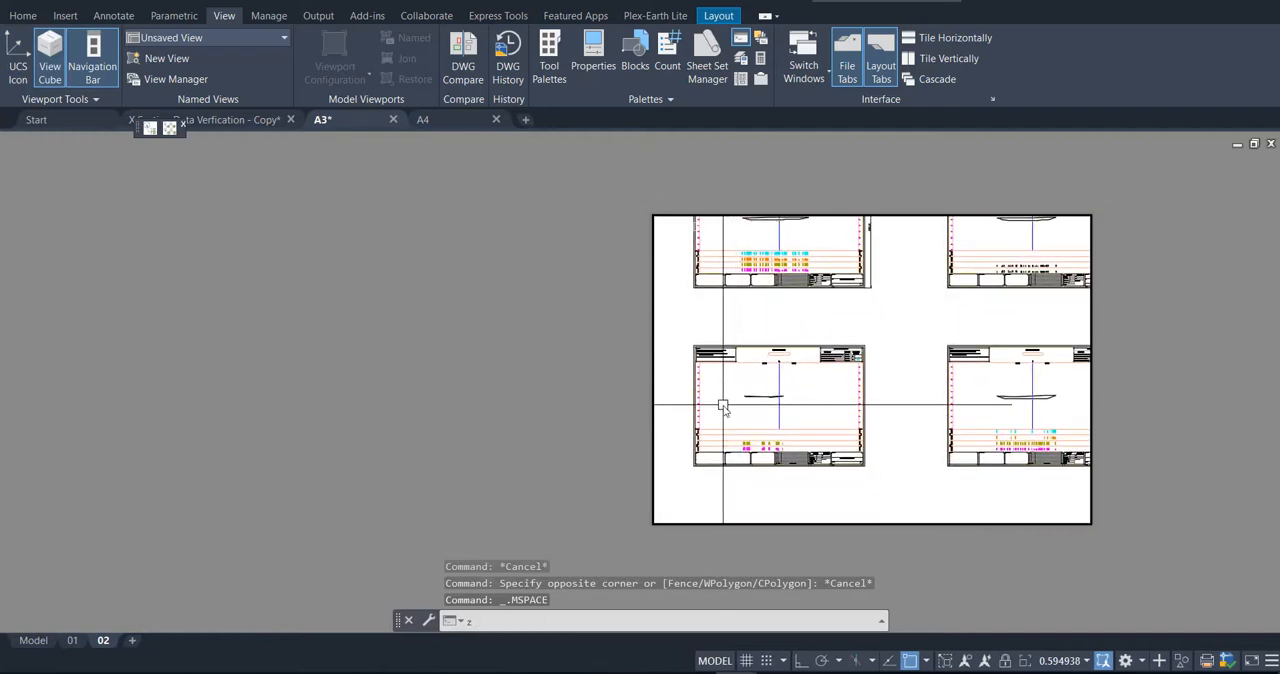
key("Return")
type("w")
key("Return")
right_click(863, 470, "shift")
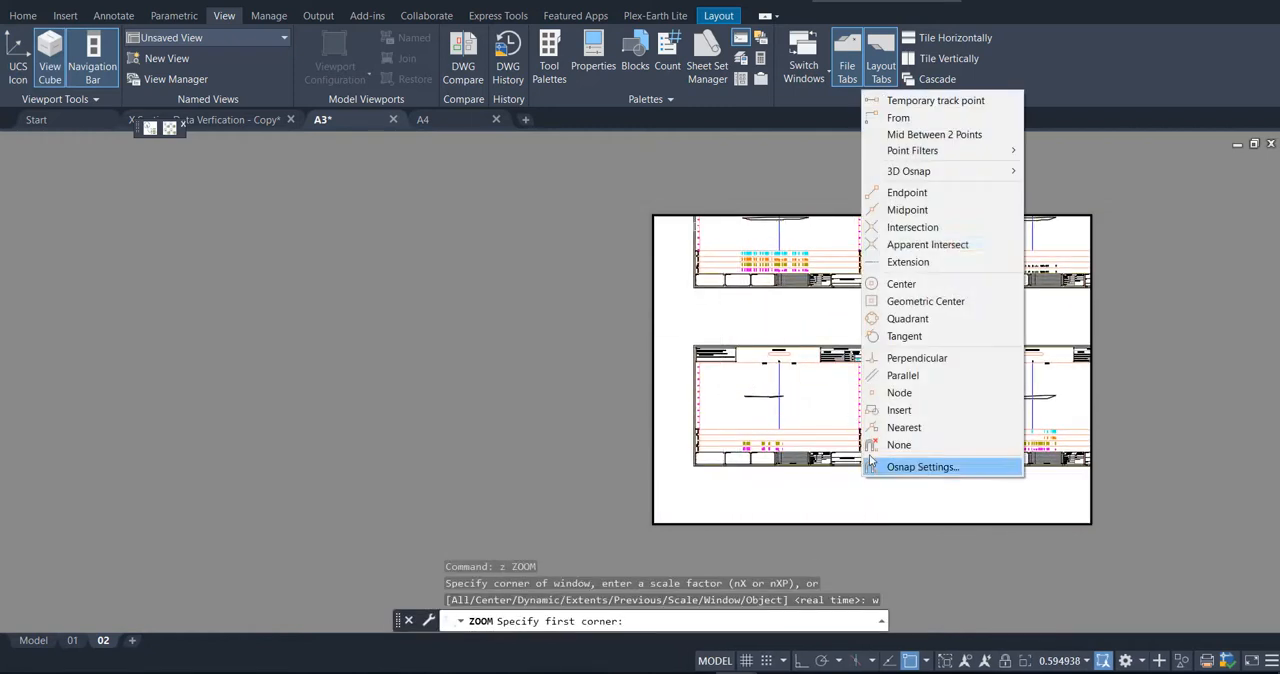
left_click(907, 192)
scroll(866, 481, "up", 10)
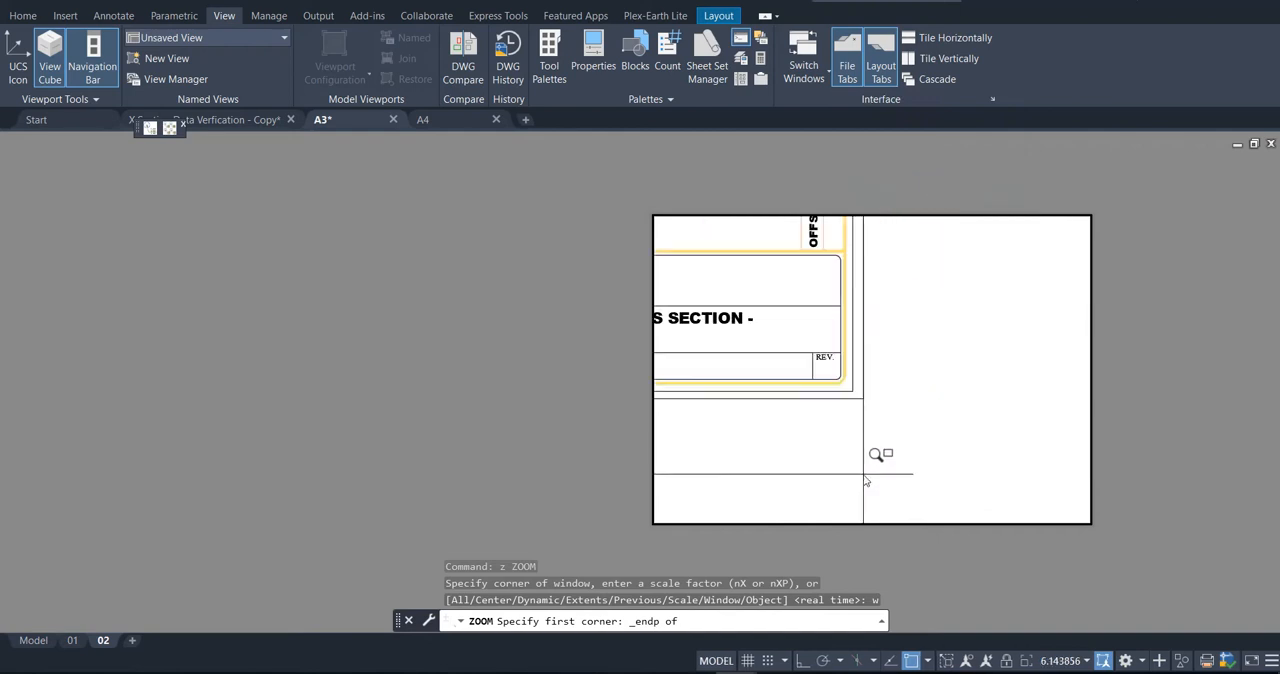
left_click(868, 406)
Step: Finish the window zoom at the endpoint of the second-row sheet's upper-left outer corner
scroll(966, 443, "down", 8)
scroll(786, 314, "up", 8)
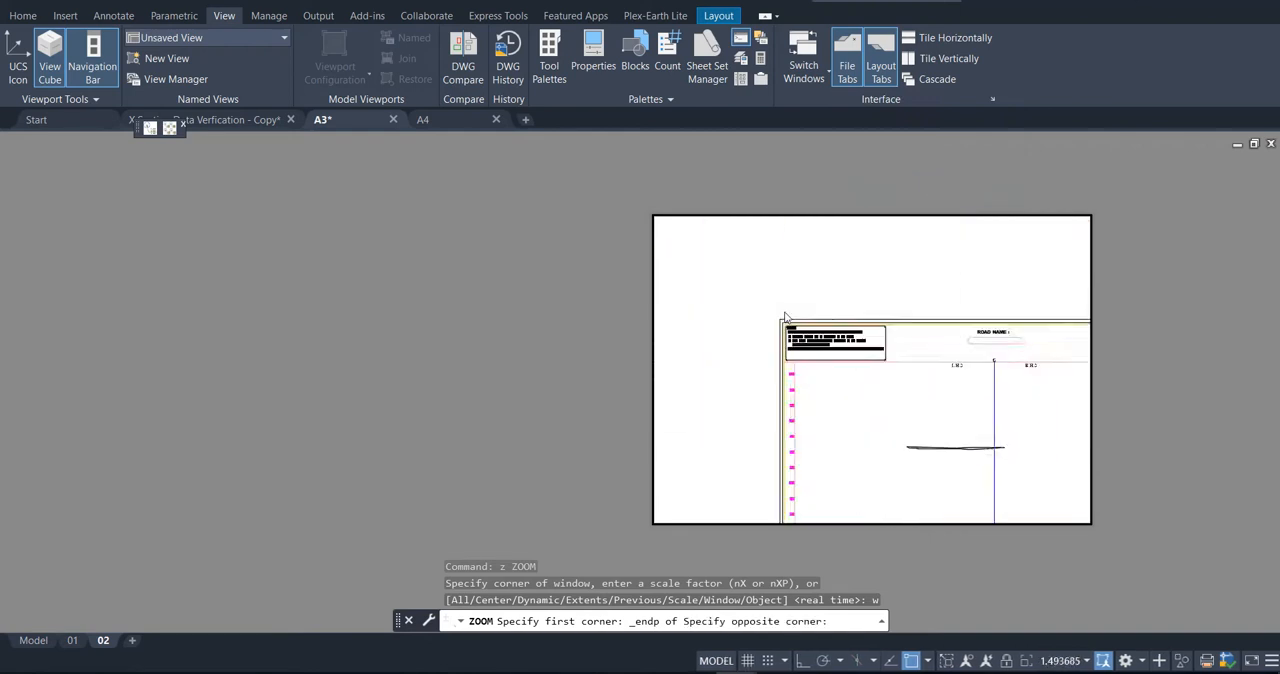
right_click(754, 301, "shift")
left_click(795, 386)
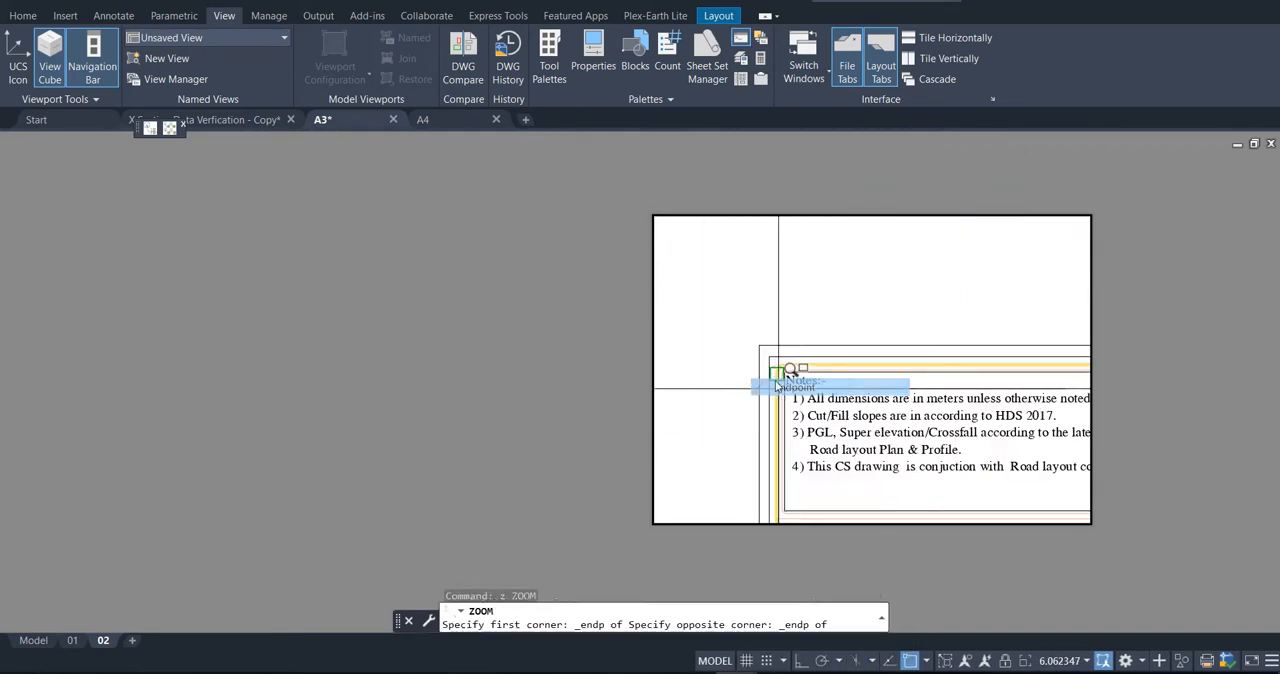
left_click(759, 346)
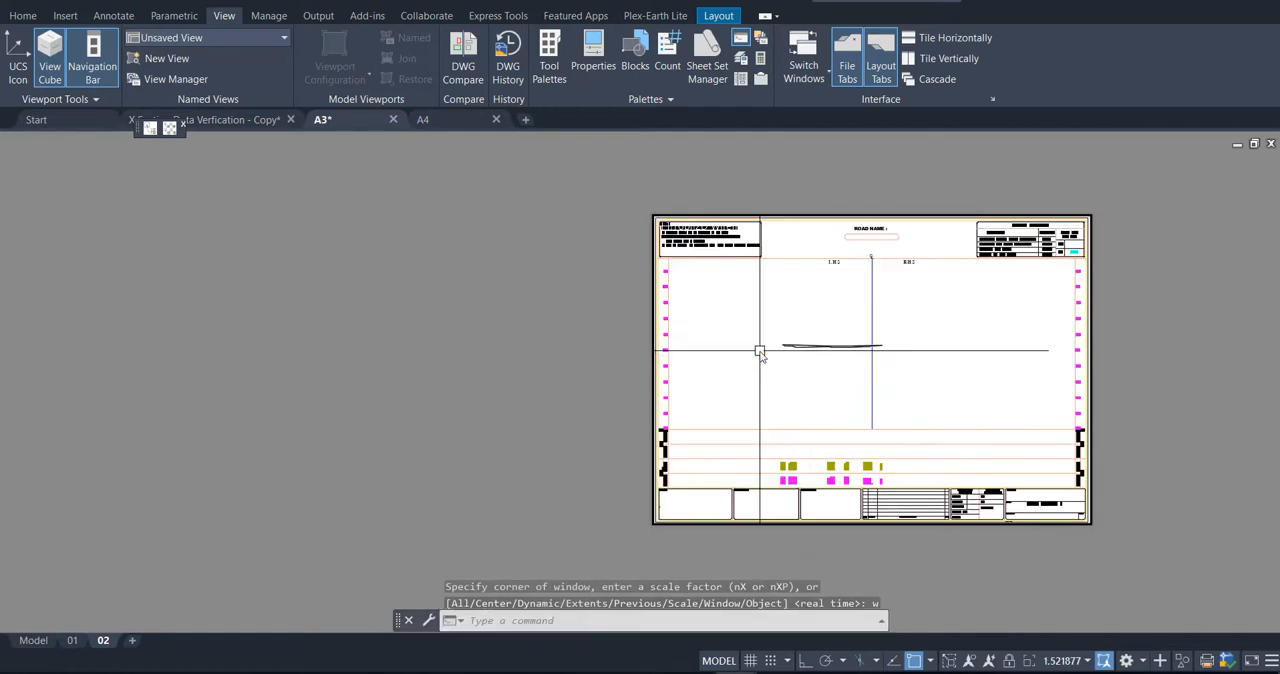
Step: Return layout 02 to paper space and zoom the layout to its extents
double_click(1160, 313)
type("z")
key("Return")
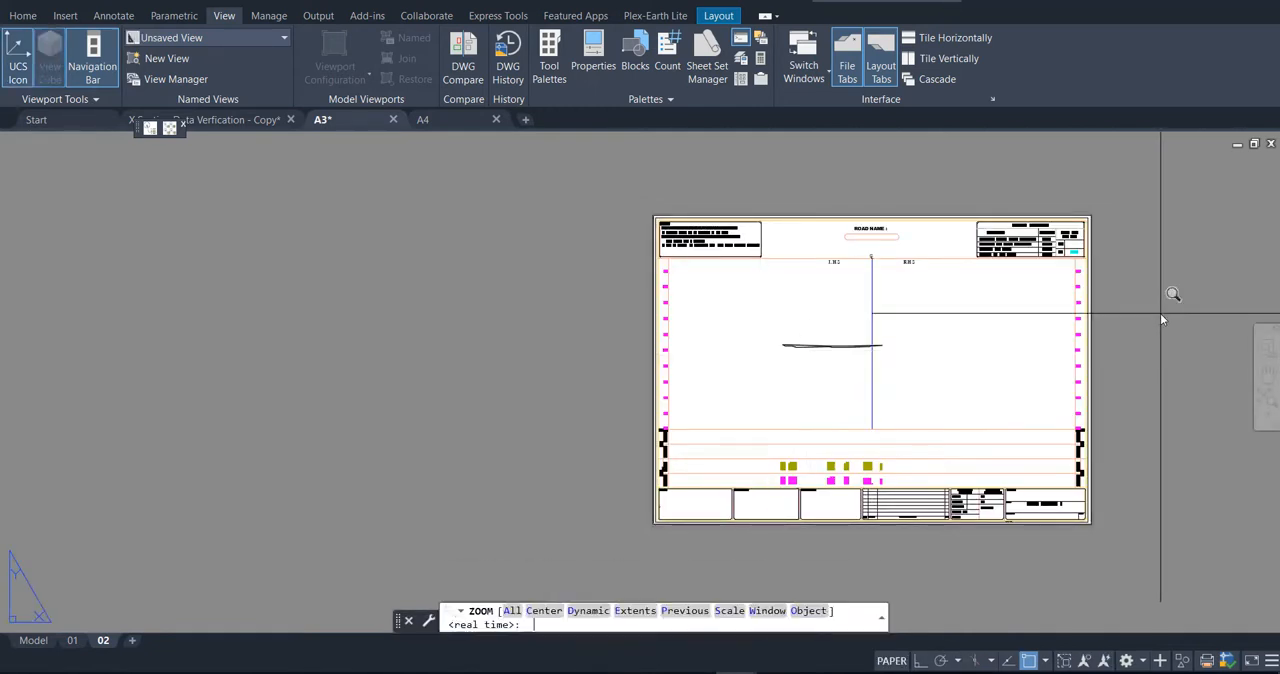
type("e")
key("Return")
key("Escape")
key("Escape")
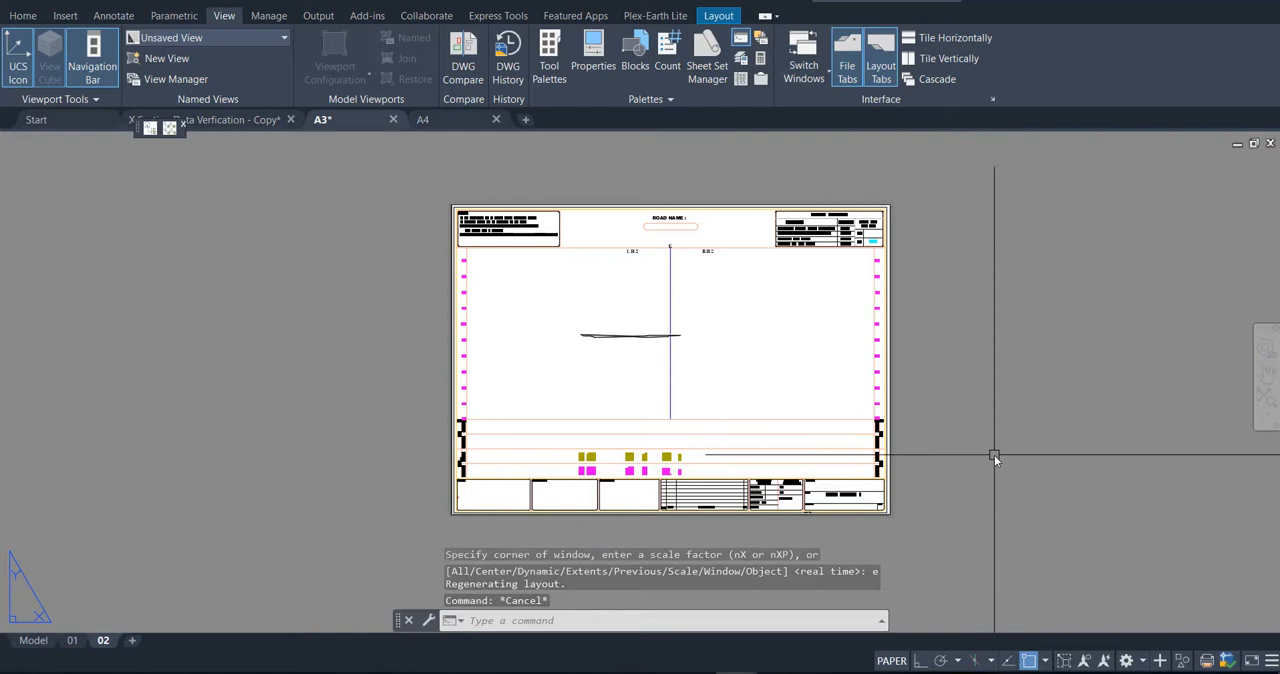
Step: Create a copy of layout 02 at the end of the layouts
right_click(108, 644)
left_click(165, 462)
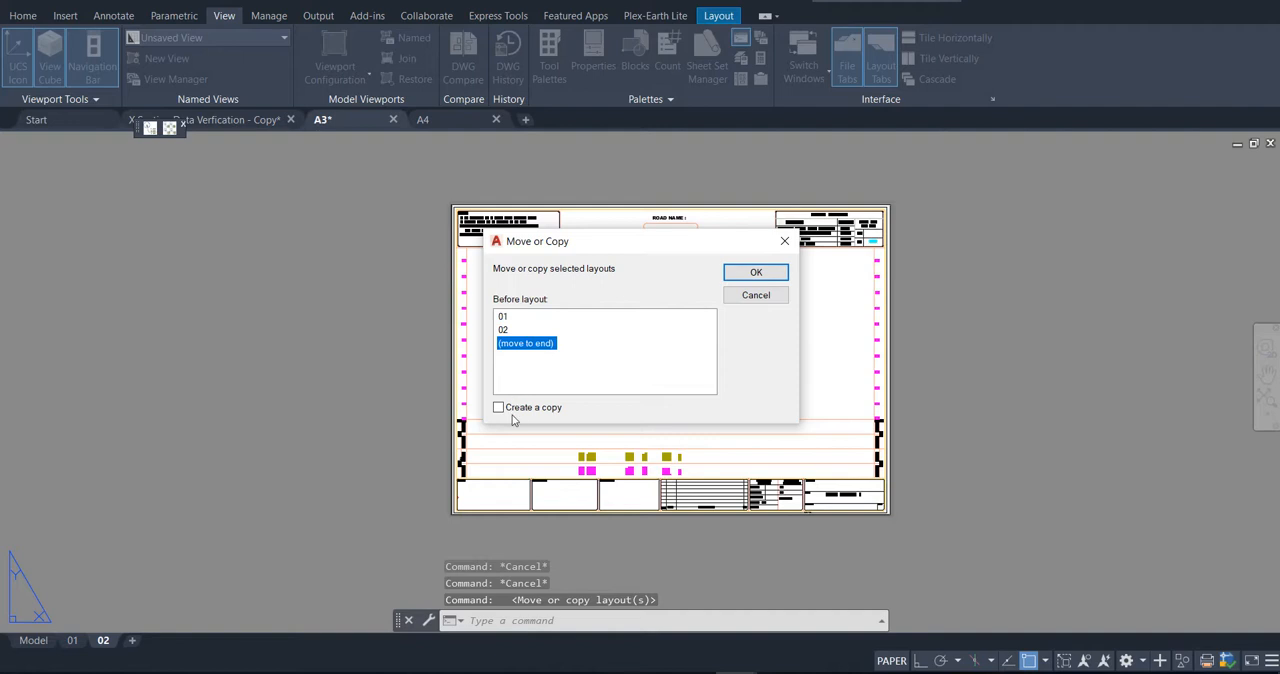
left_click(755, 273)
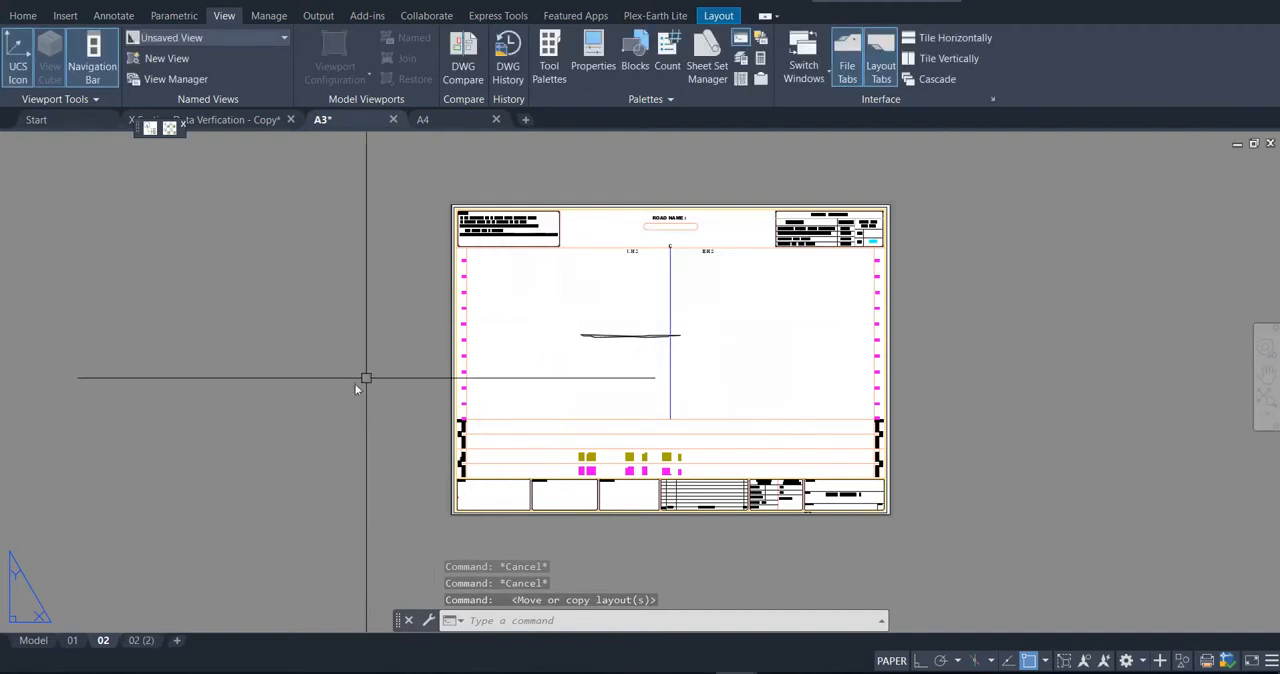
Step: Rename the copied layout as 03
left_click(141, 641)
right_click(141, 641)
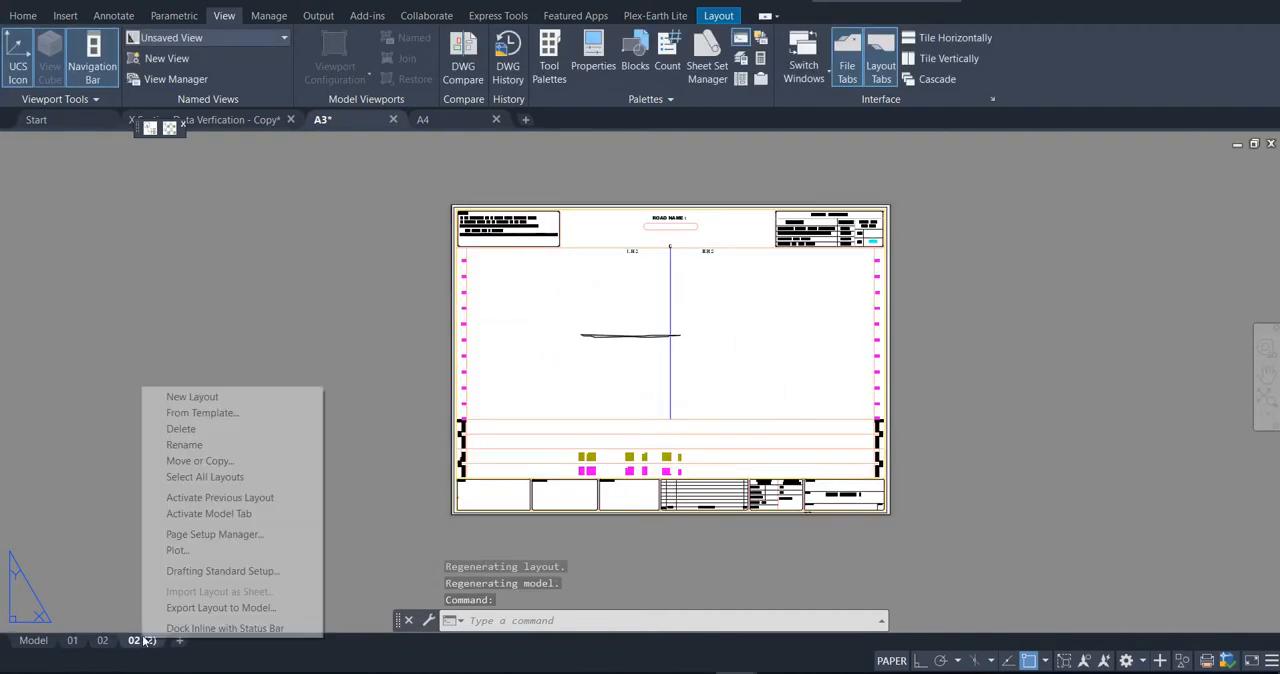
left_click(184, 444)
type("03")
key("Return")
left_click(203, 448)
key("Escape")
key("Escape")
key("Escape")
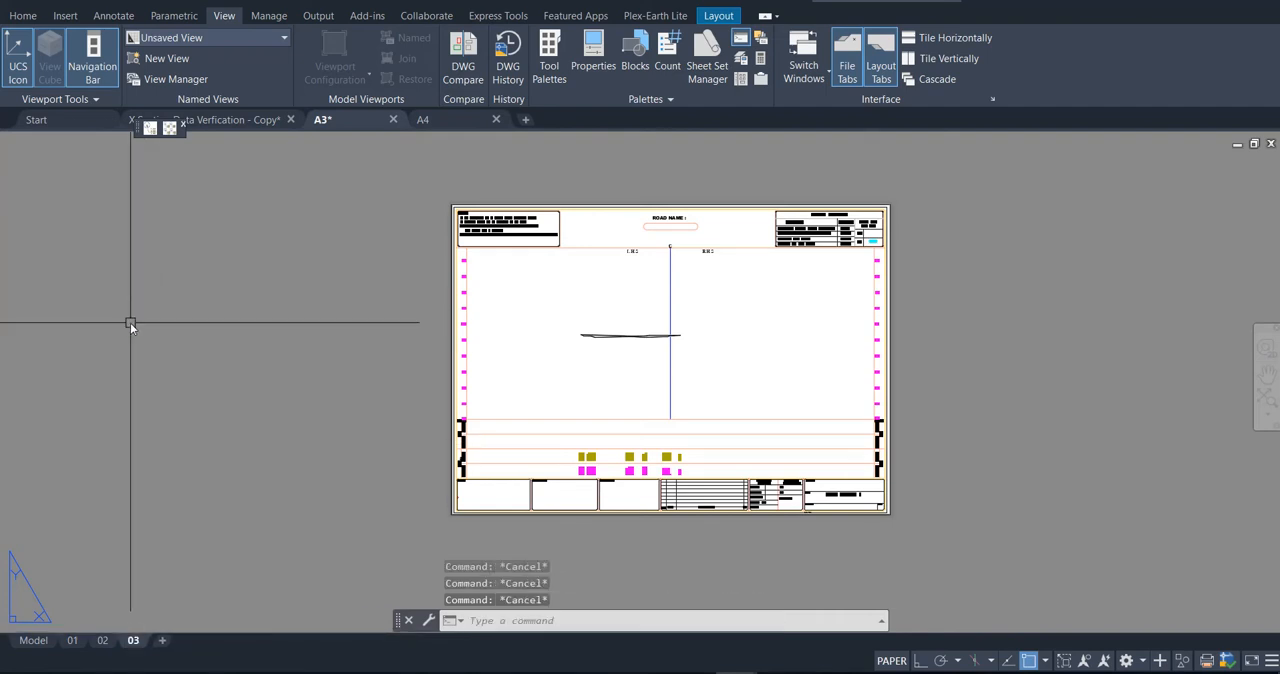
Step: Activate layout 03's viewport and start a window zoom at the endpoint of the upper-left outer corner of the third-row, first-column sheet
double_click(866, 331)
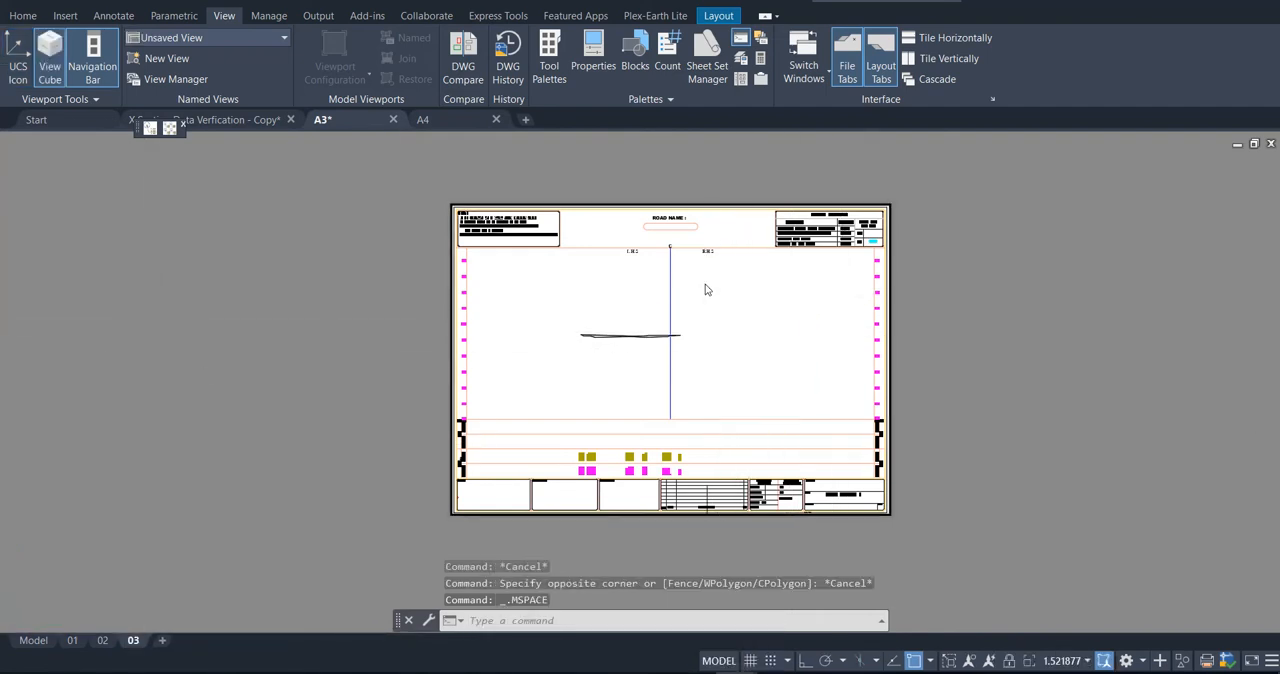
scroll(706, 286, "down", 3)
middle_click_drag(712, 387, 650, 329)
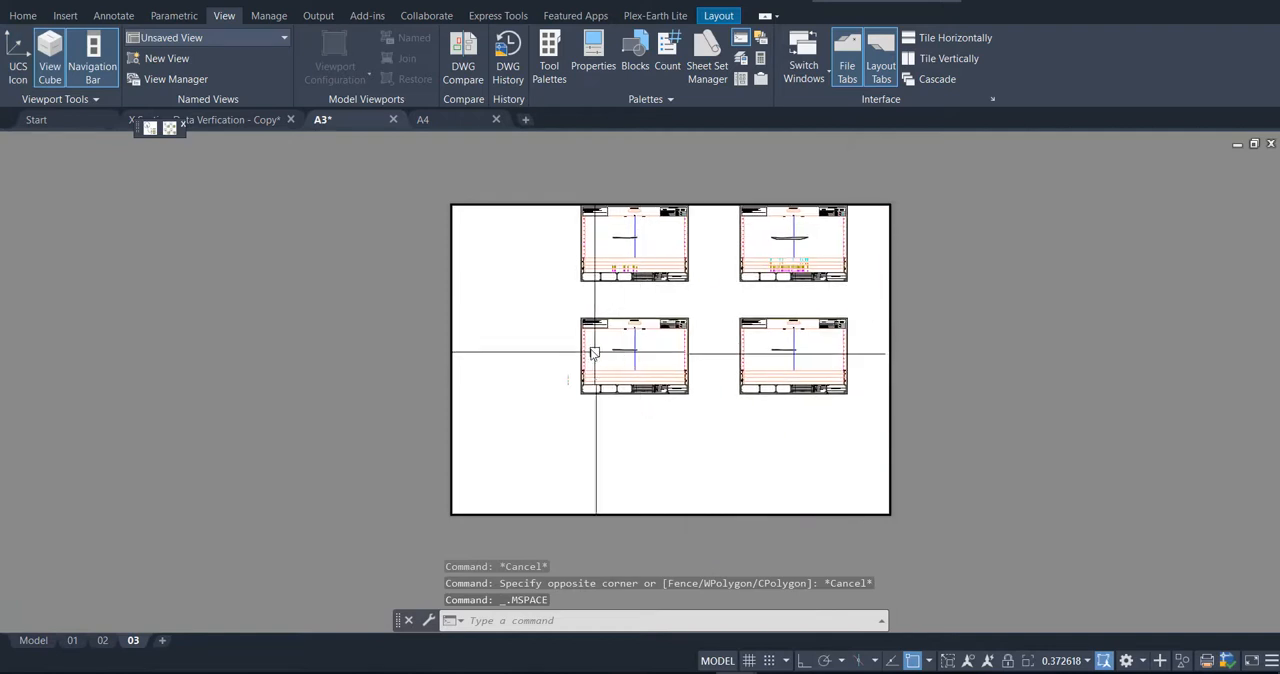
type("z")
key("Return")
type("w")
key("Return")
scroll(586, 302, "up", 12)
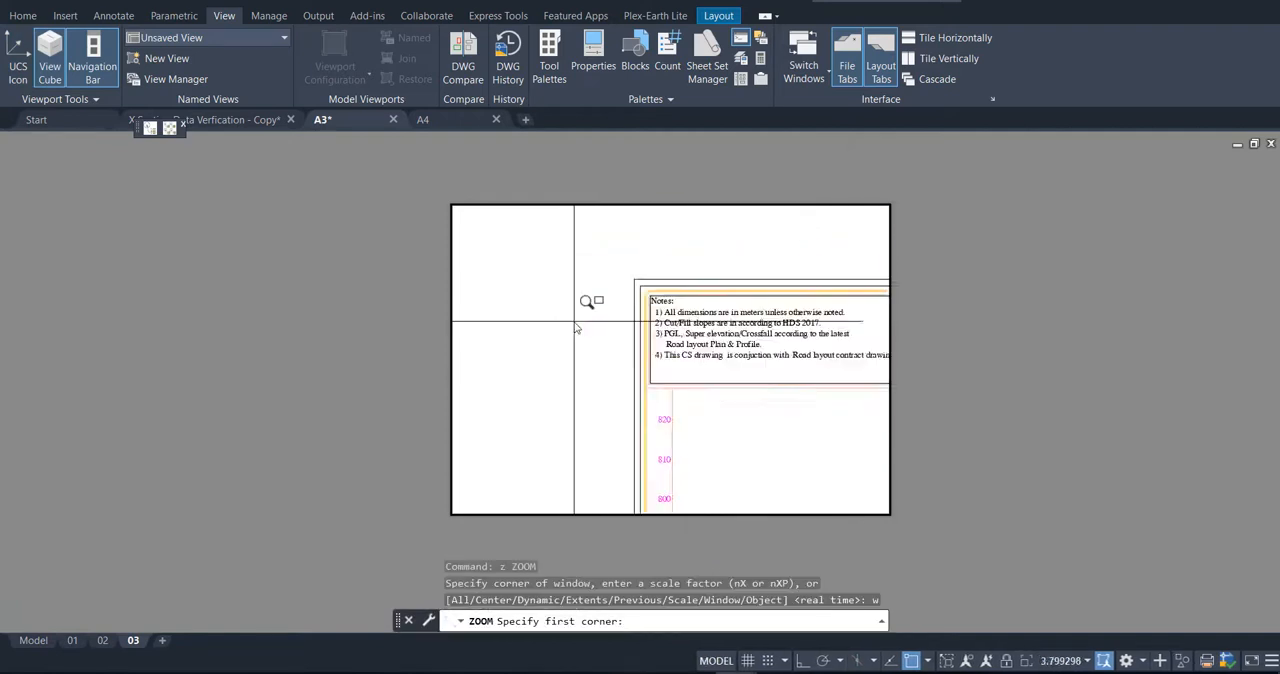
right_click(670, 258, "shift")
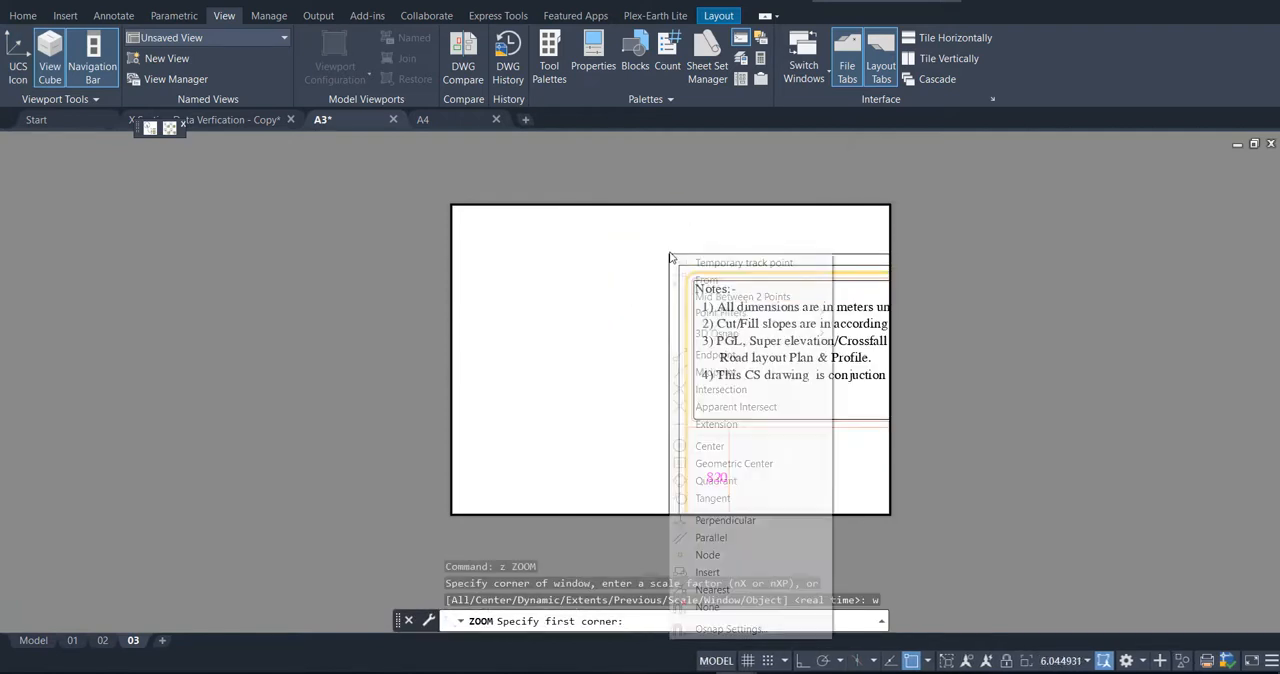
left_click(706, 354)
left_click(671, 253)
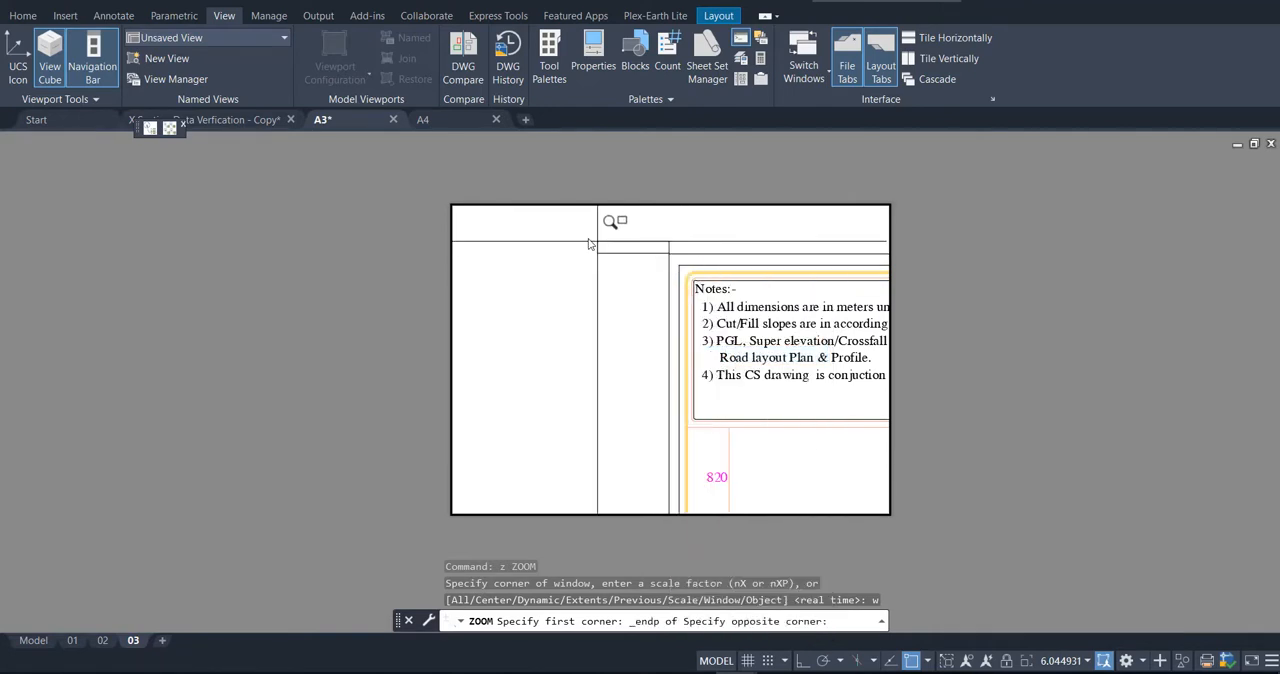
Step: Finish the window zoom at the endpoint of the third-row sheet's lower-right outer corner and return to paper space
scroll(595, 250, "down", 12)
scroll(650, 278, "up", 10)
right_click(818, 286, "shift")
left_click(864, 387)
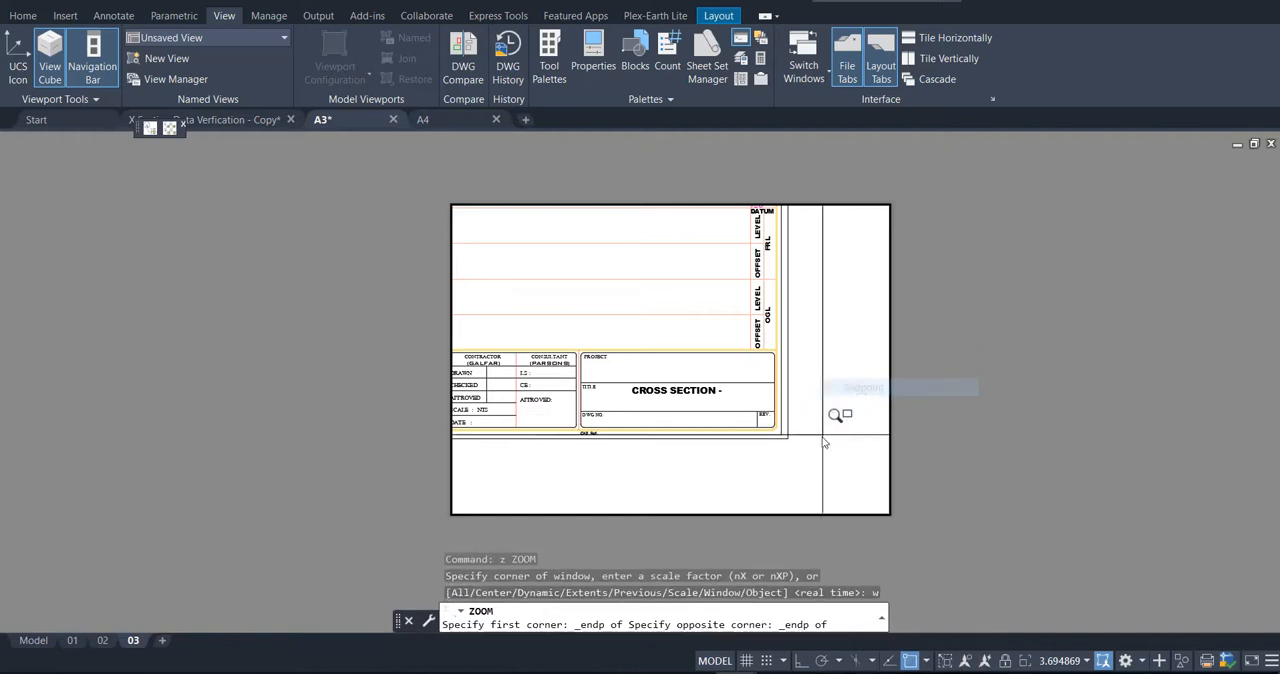
left_click(793, 437)
double_click(1003, 399)
key("Escape")
key("Escape")
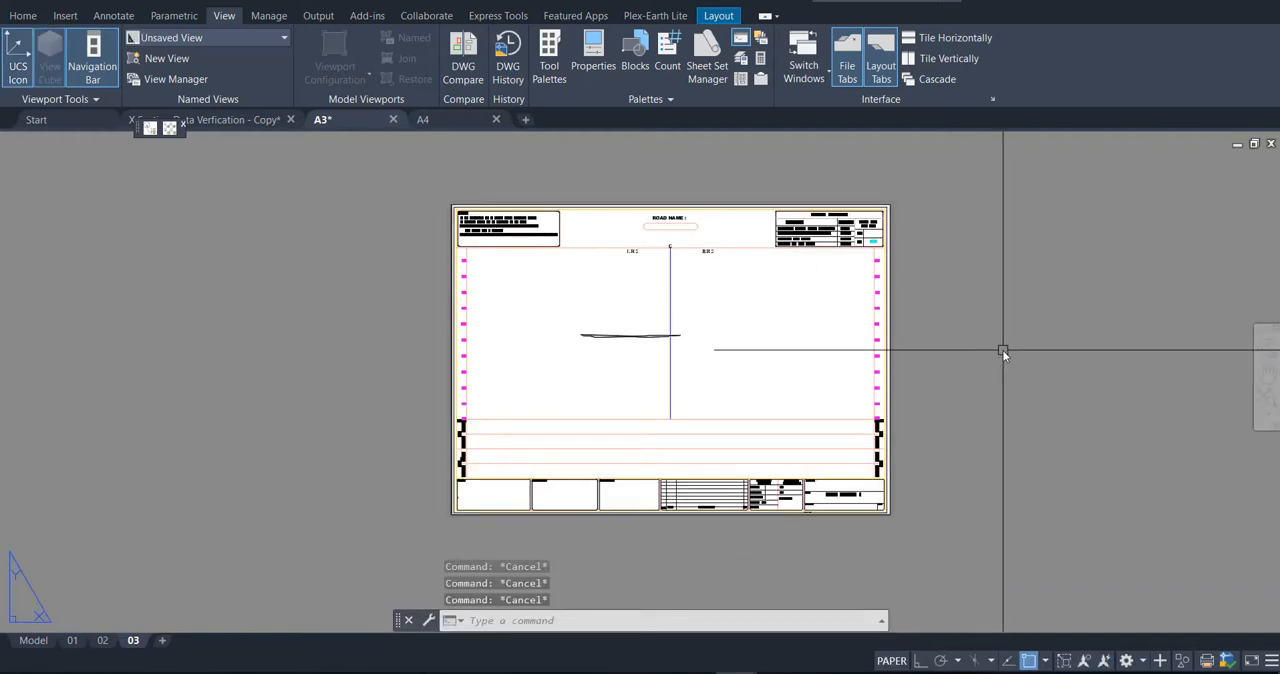
Step: Switch to the A4 drawing and erase the default viewport from Layout1
left_click(438, 118)
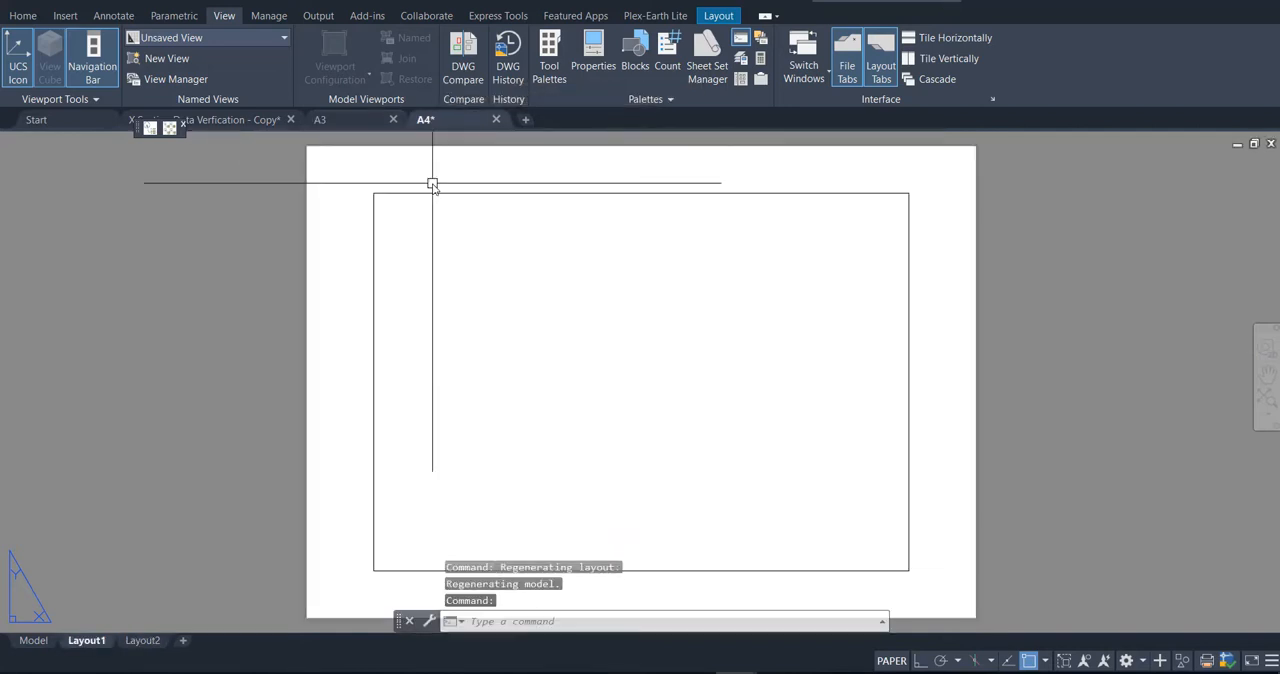
left_click(470, 261)
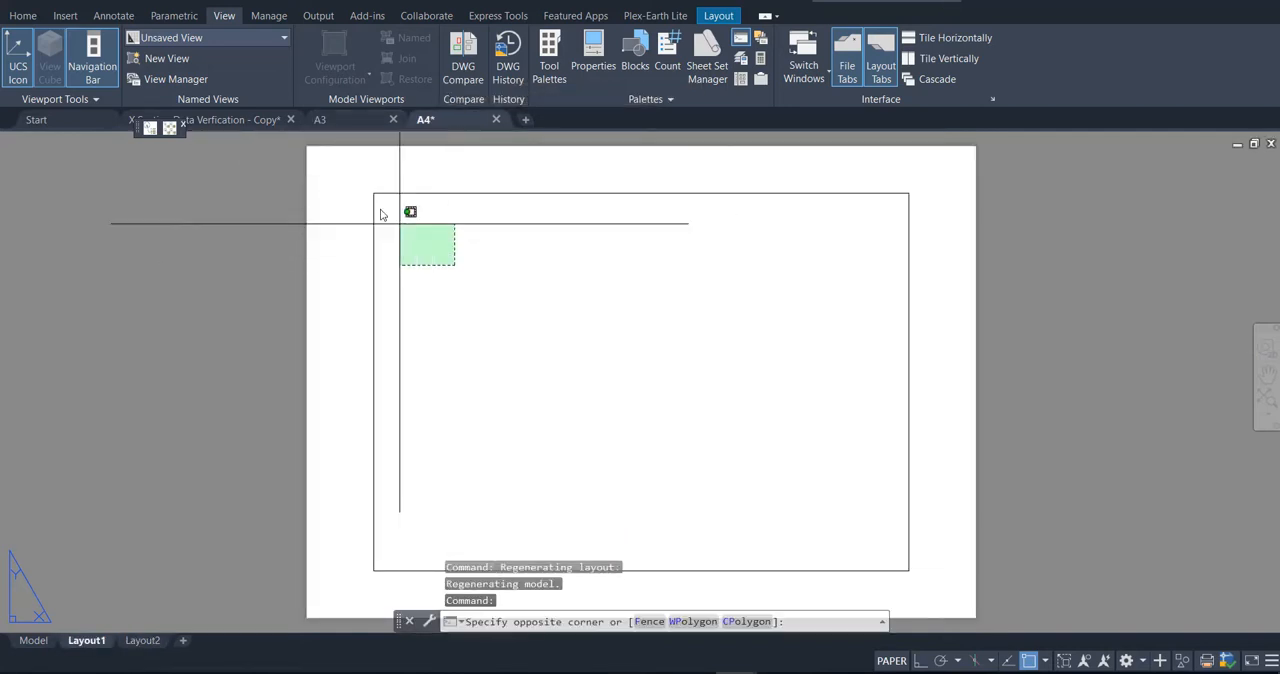
left_click(357, 195)
key("Delete")
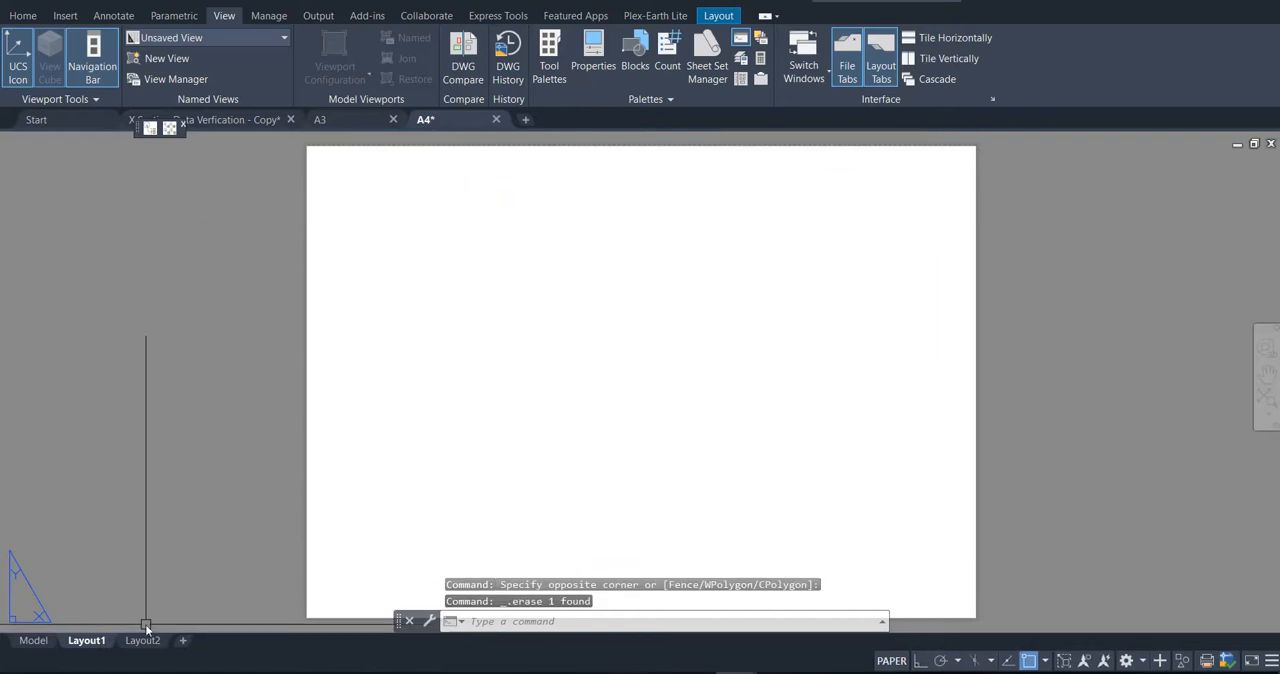
Step: Delete Layout2 from the A4 drawing
right_click(142, 646)
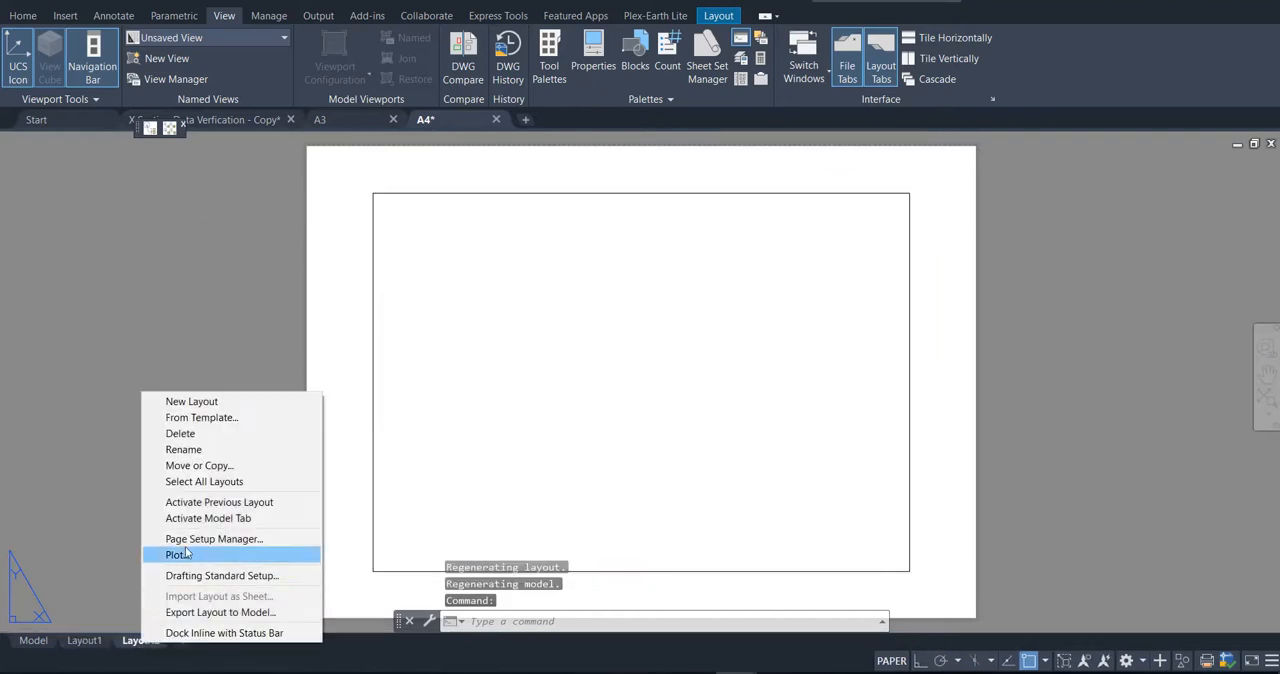
left_click(182, 433)
left_click(699, 410)
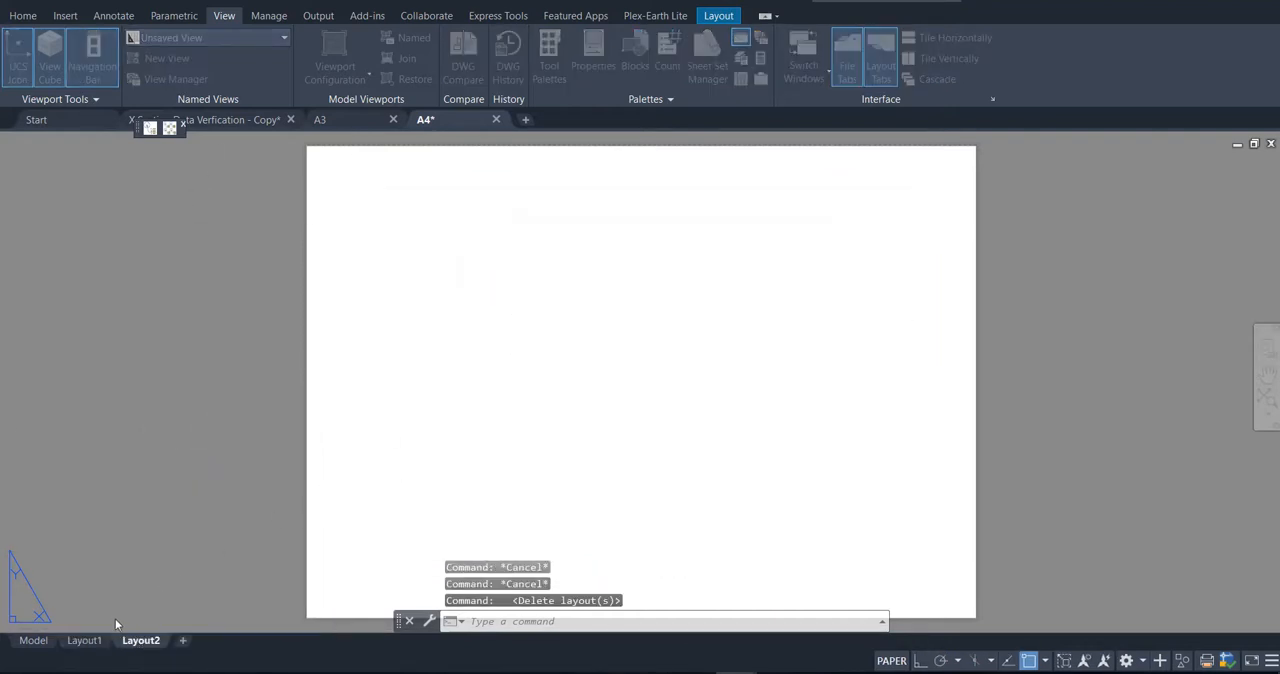
left_click(168, 452)
left_click(165, 344)
key("Escape")
Step: Open the plot settings for the A4 drawing's model space and choose the AutoCAD PDF (High Quality Print).pc3 plotter
left_click(33, 640)
key("Escape")
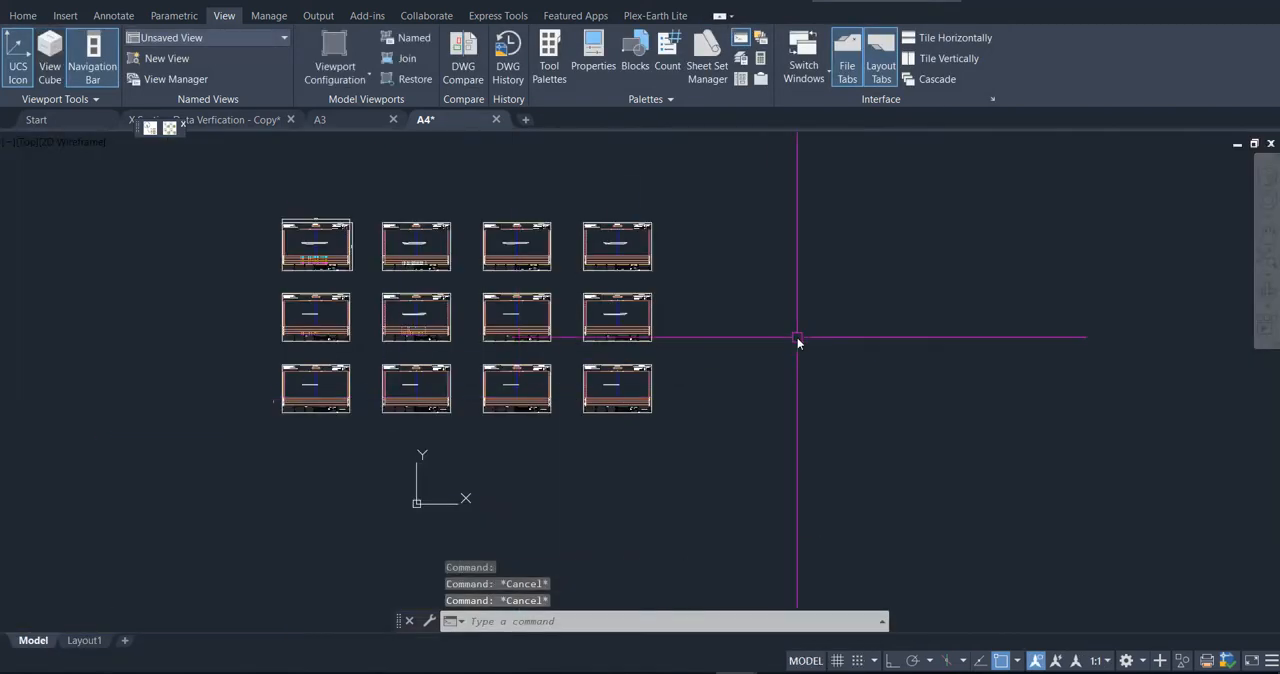
key("ctrl+p")
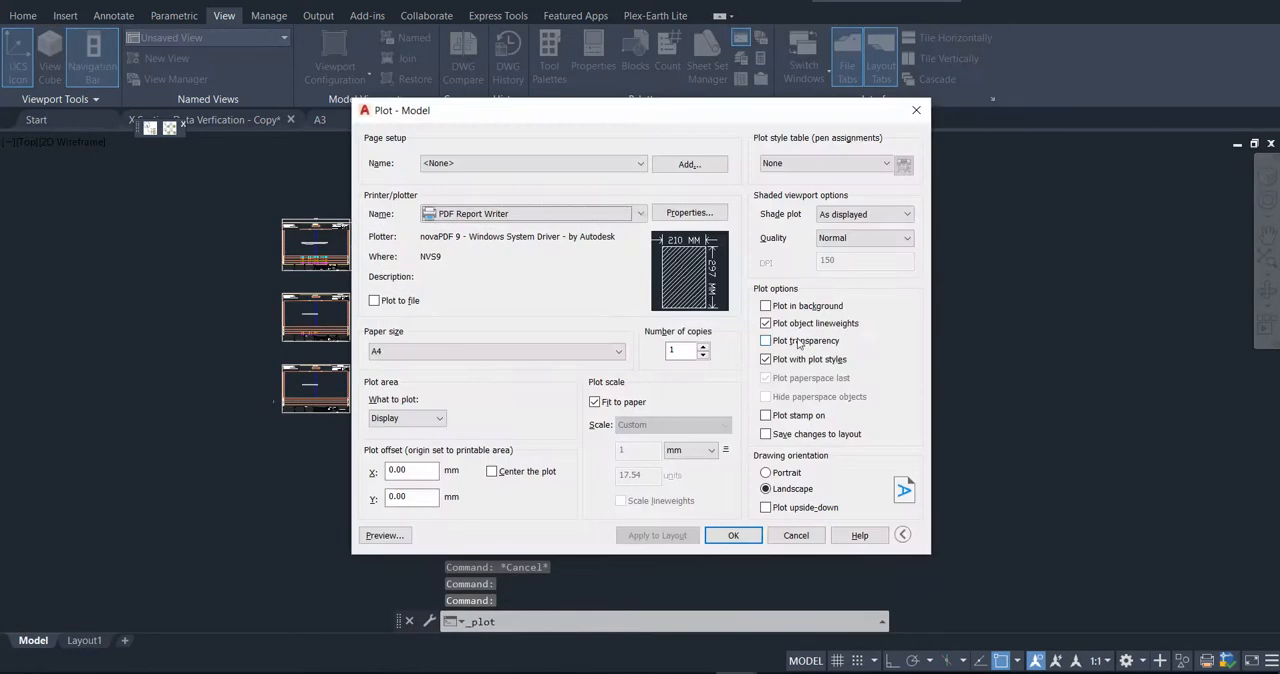
left_click(640, 216)
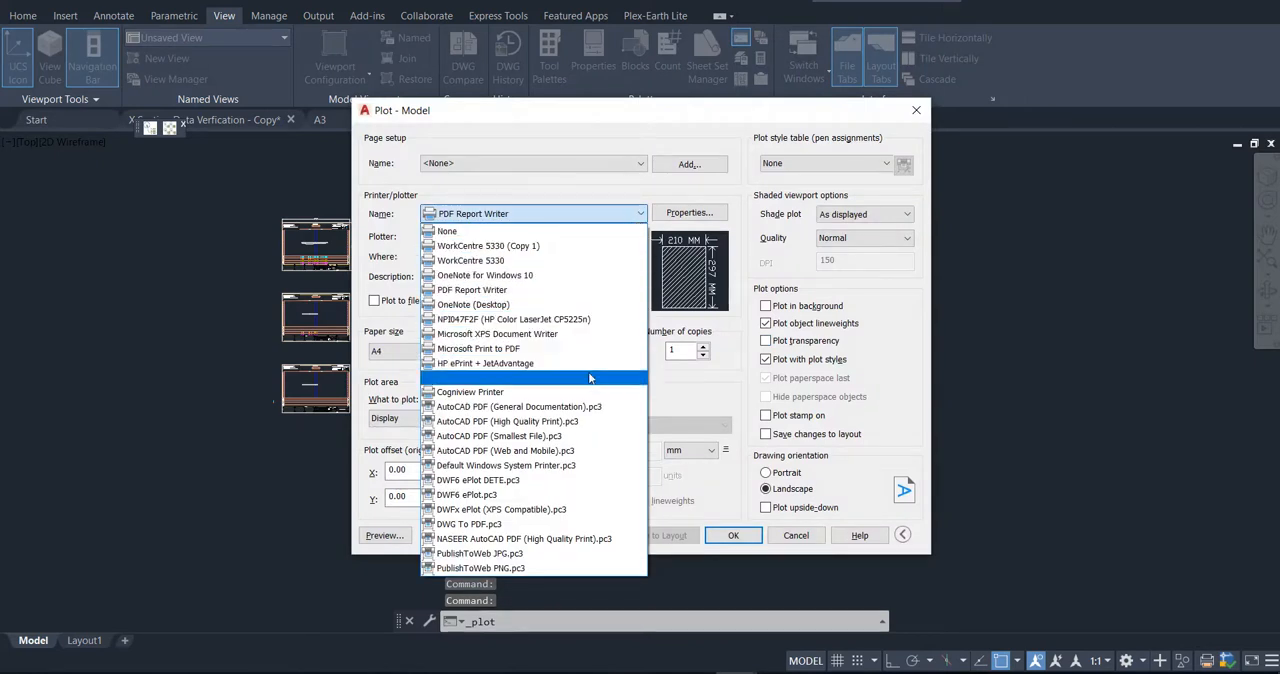
left_click(585, 422)
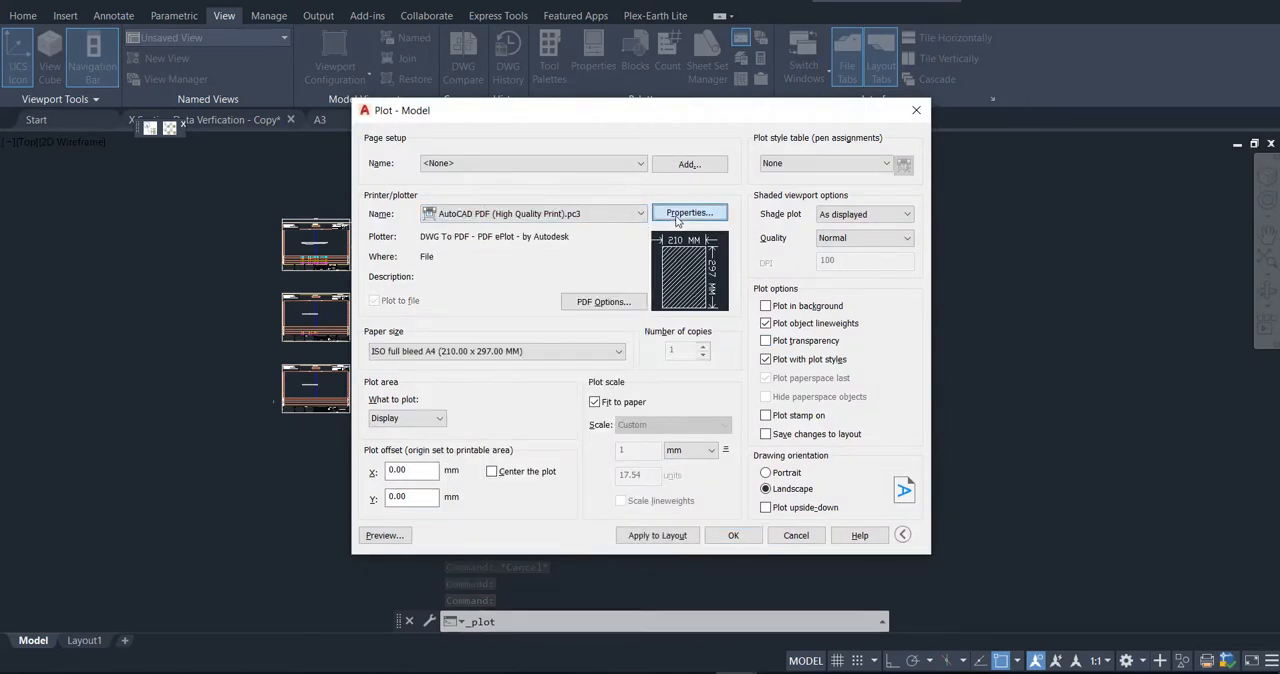
Step: Create a custom paper size for the PDF plotter from the existing ISO A4 (297.00 x 210.00 MM), keeping its media bounds
left_click(677, 218)
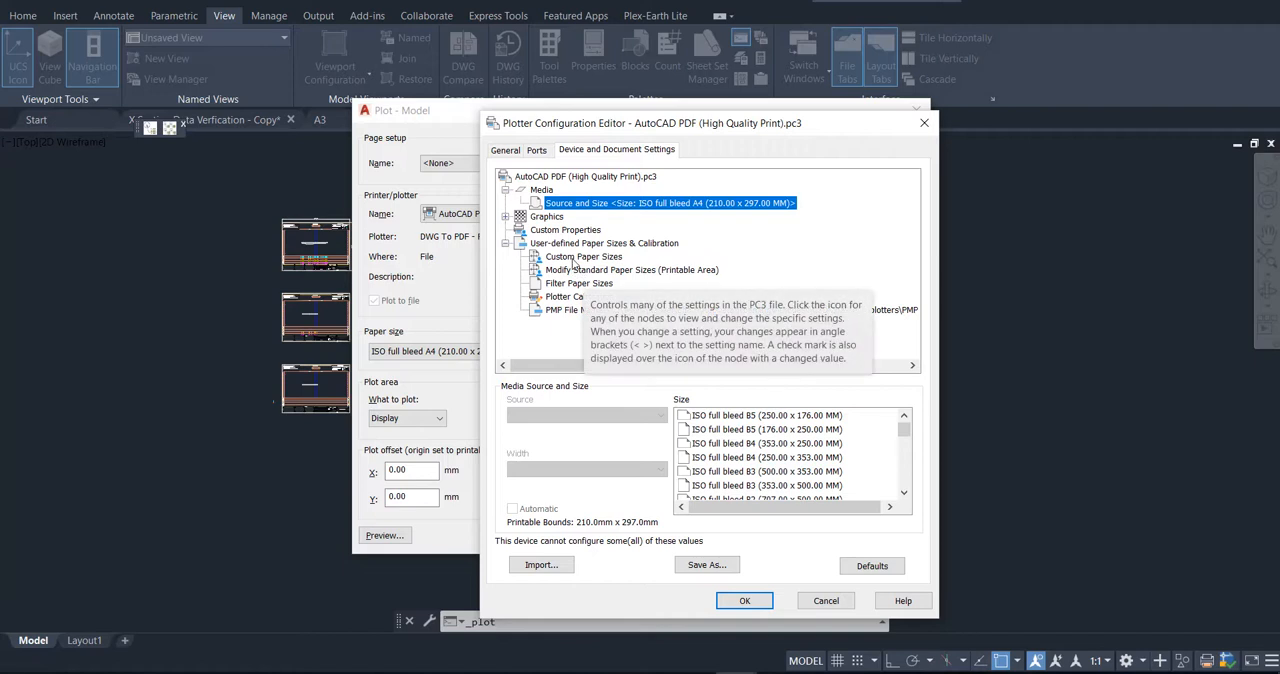
left_click(574, 259)
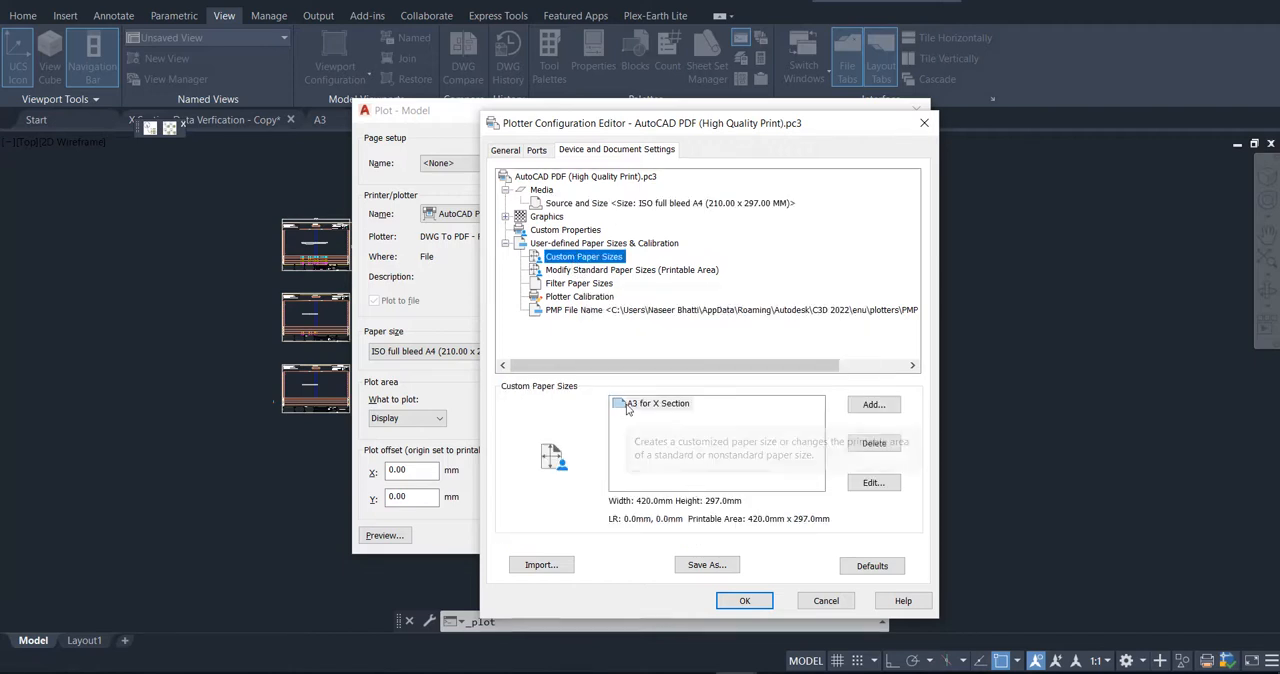
left_click(872, 405)
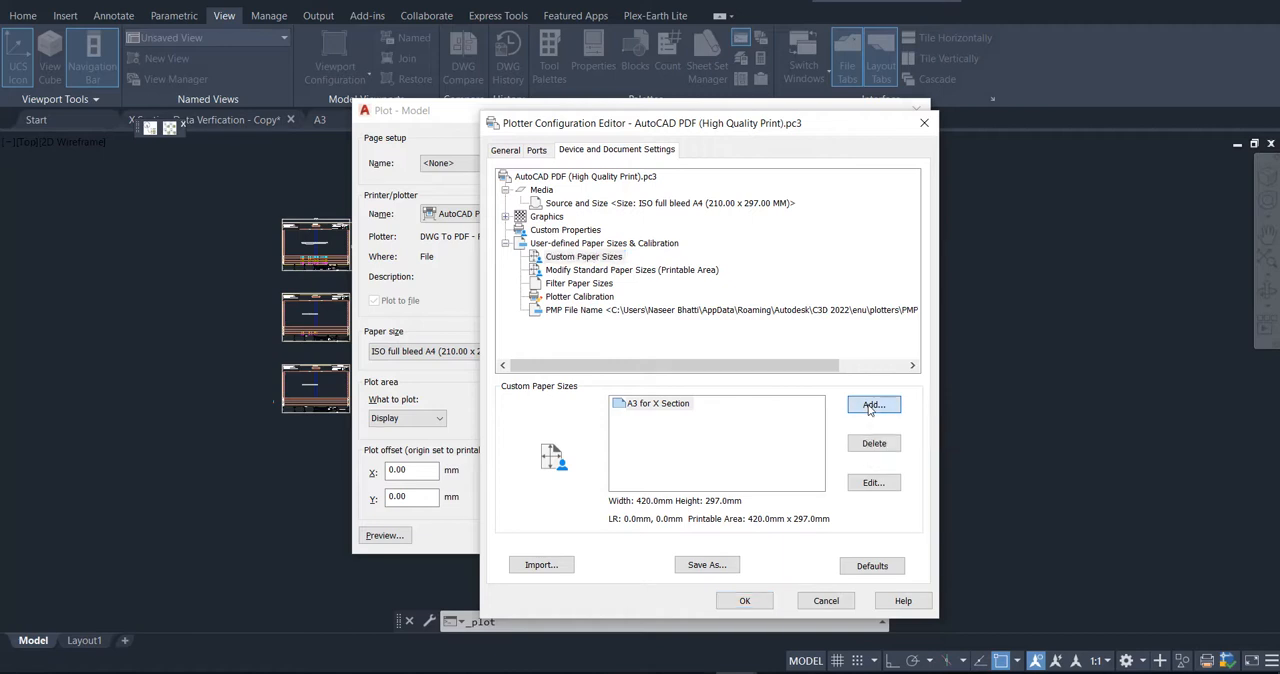
left_click(684, 345)
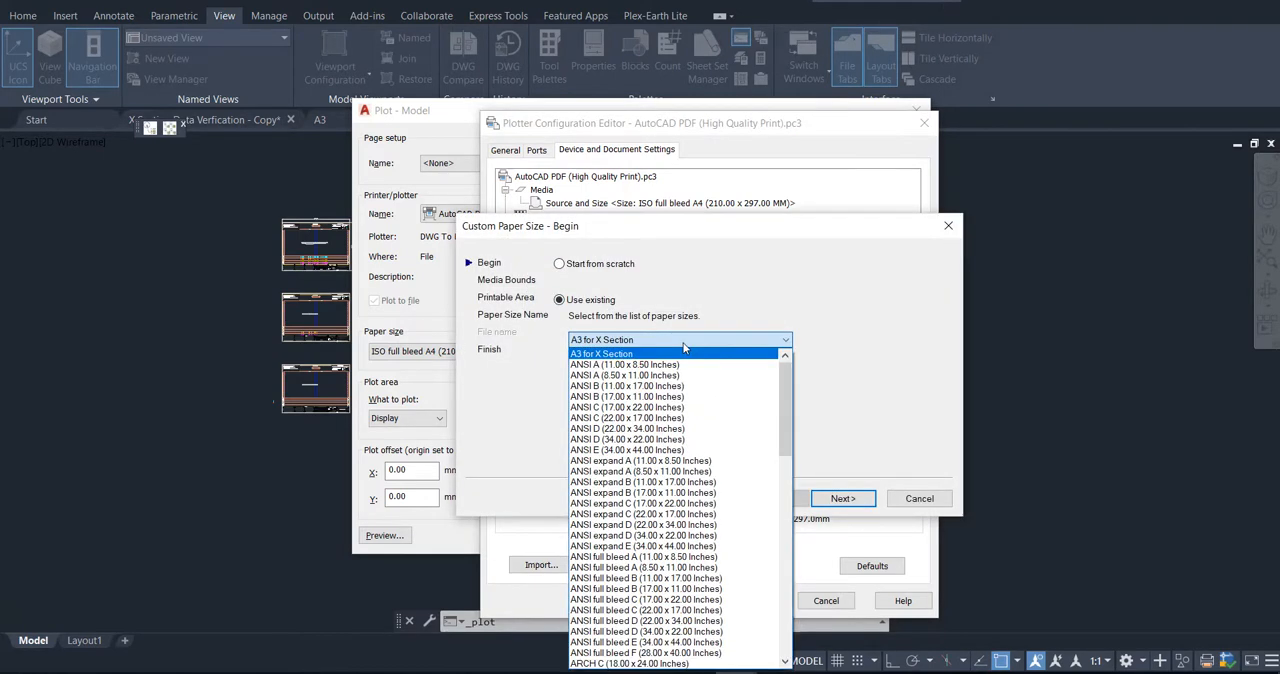
scroll(728, 440, "down", 4)
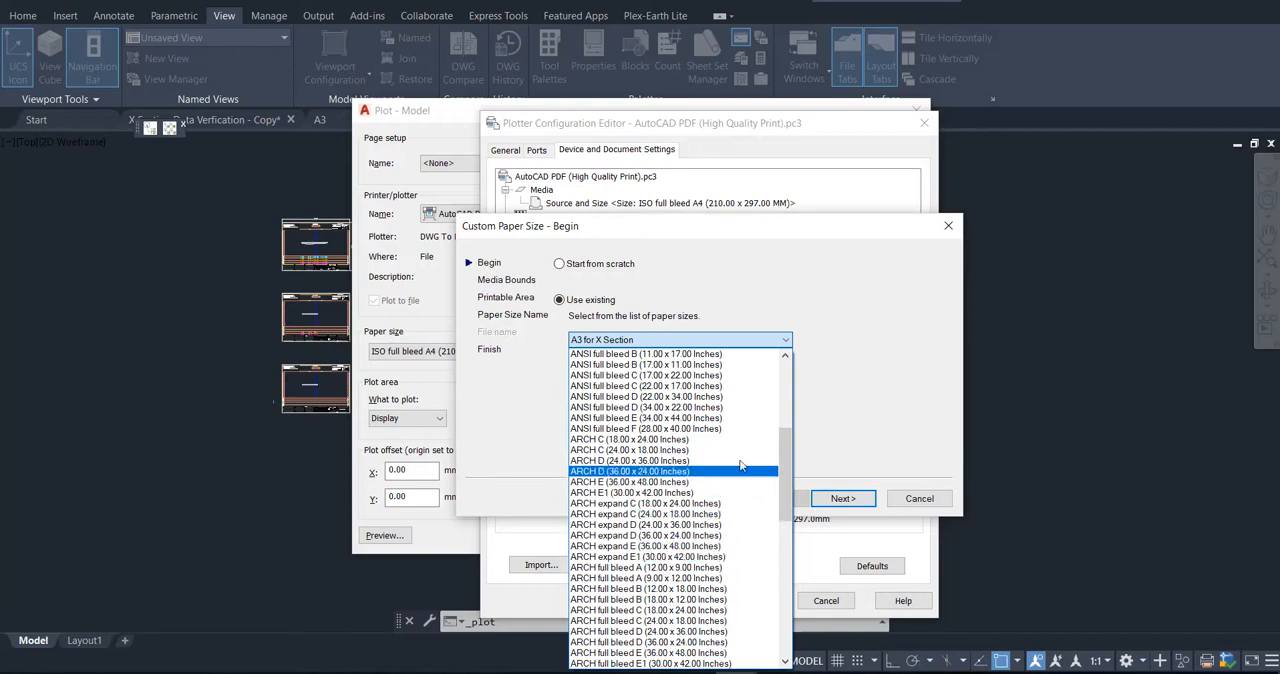
scroll(731, 430, "down", 2)
scroll(731, 430, "down", 3)
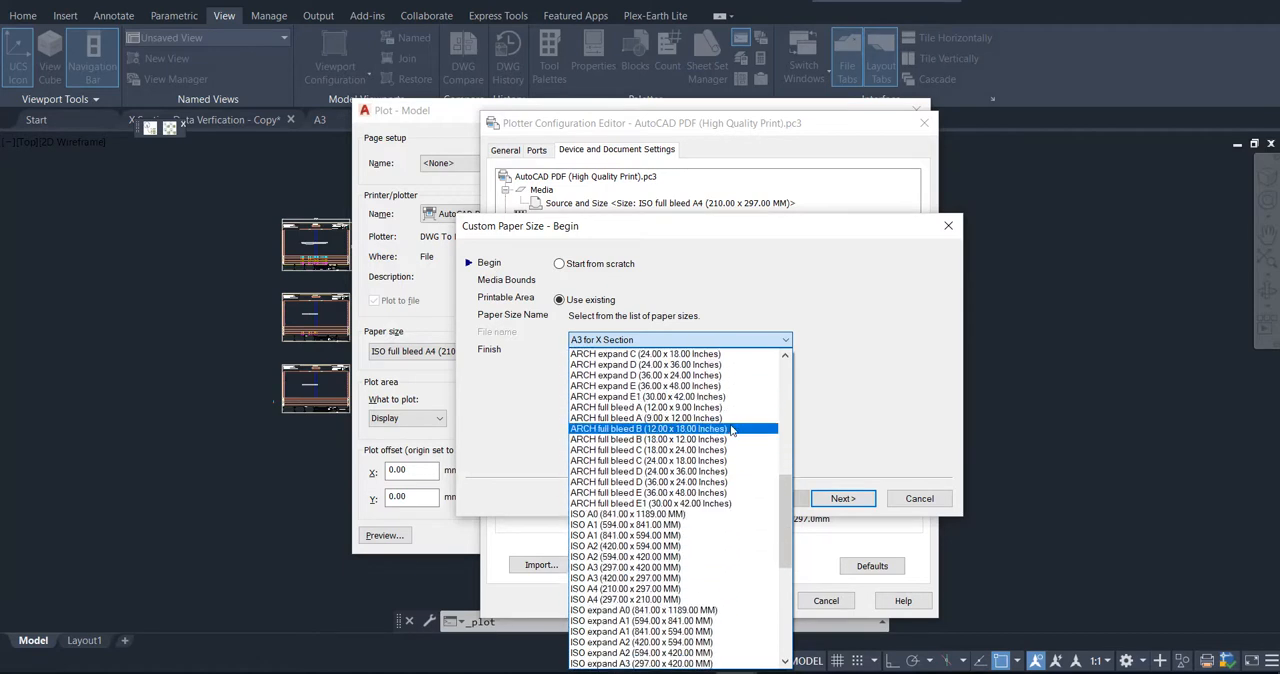
left_click(753, 600)
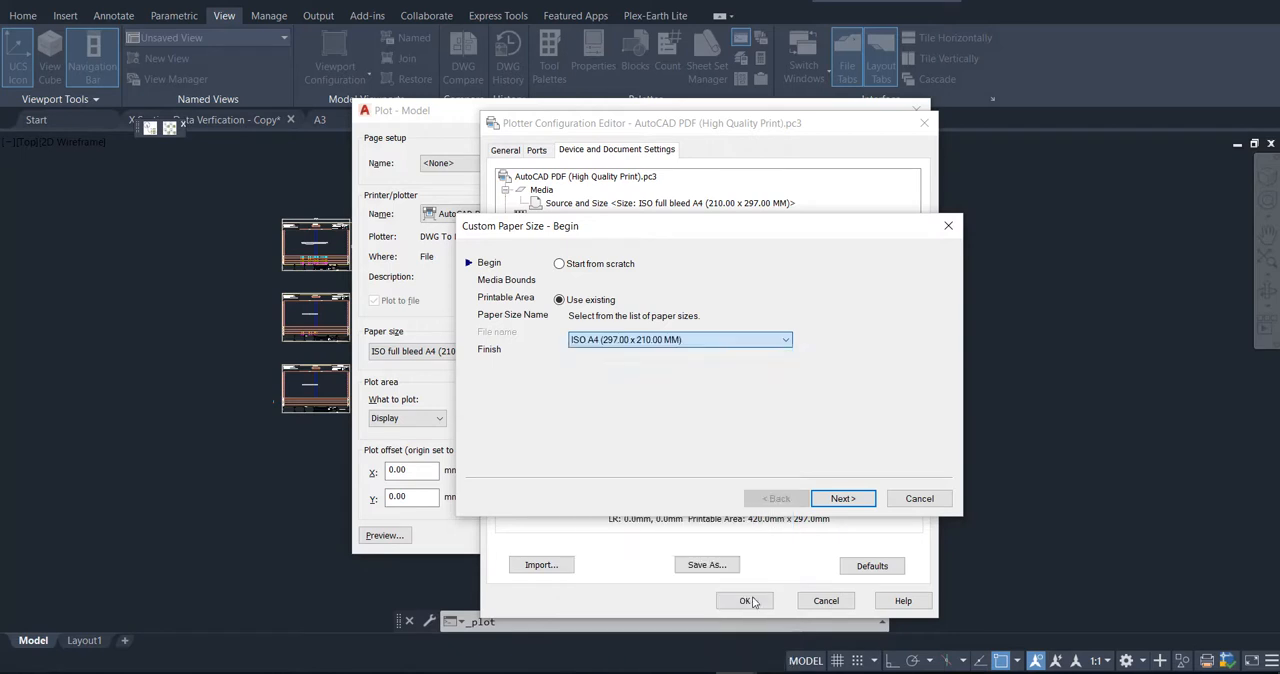
left_click(843, 498)
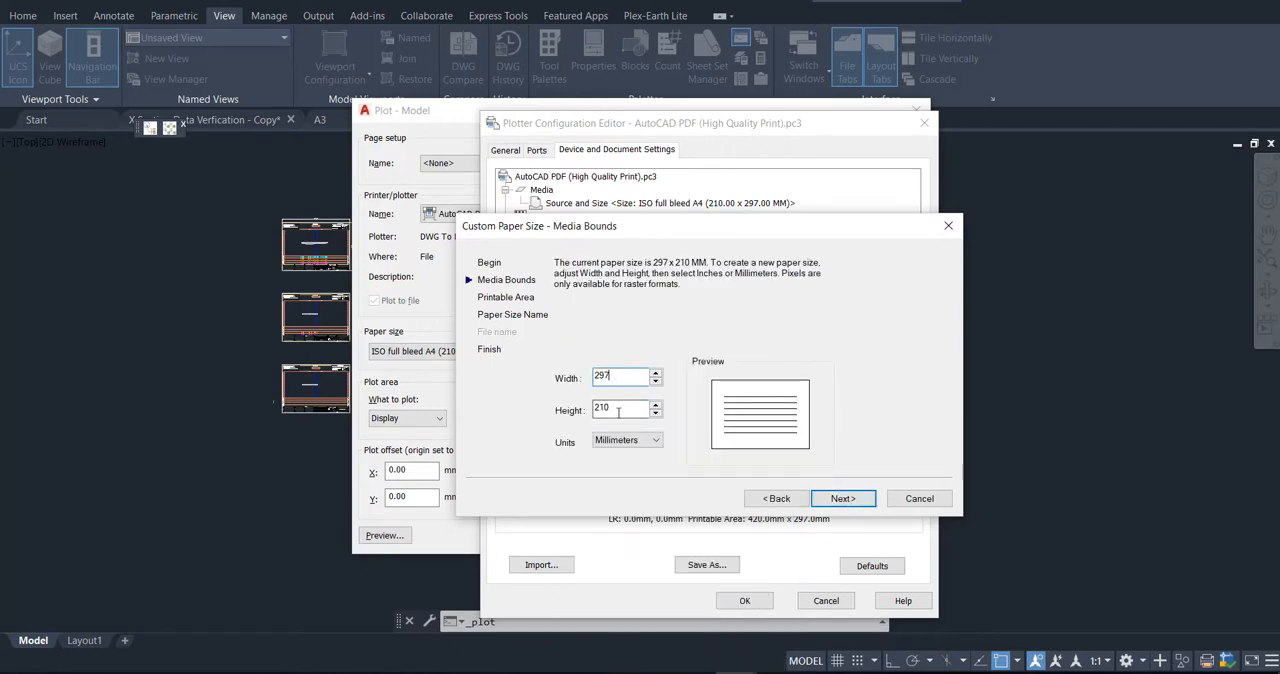
left_click(829, 499)
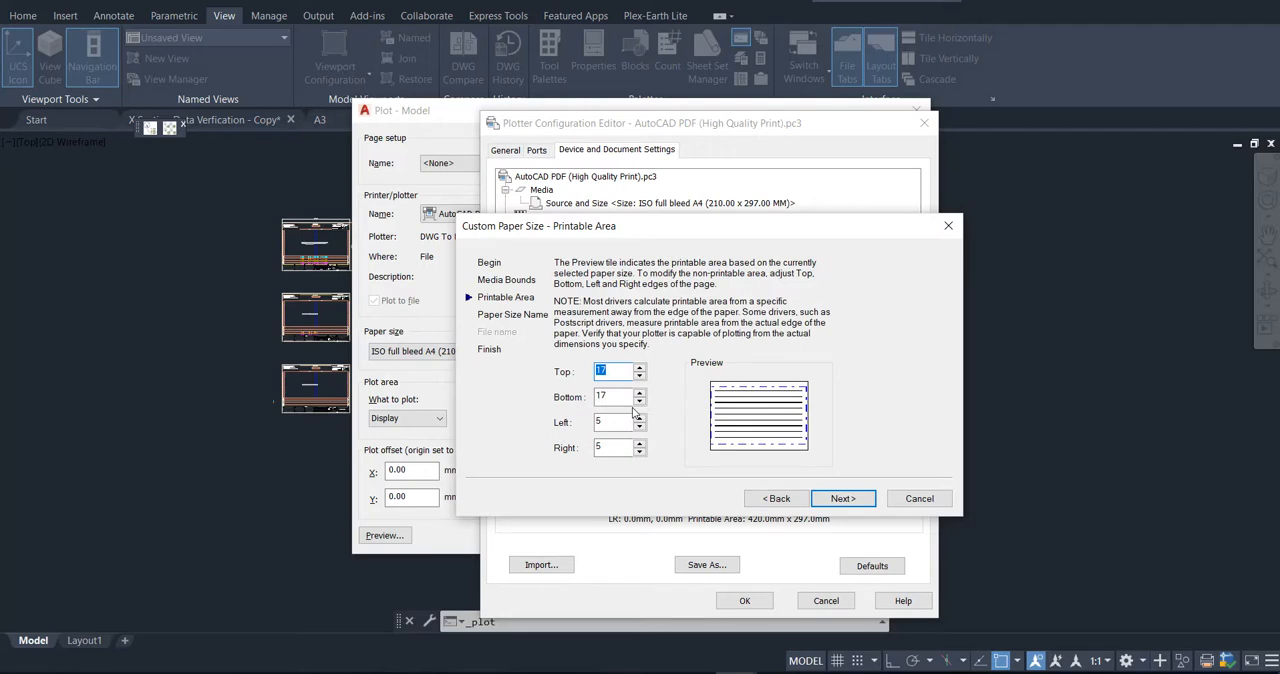
Step: Set all four printable-area margins to 0, name the paper size A4 X Section, and accept the plotter configuration
type("0")
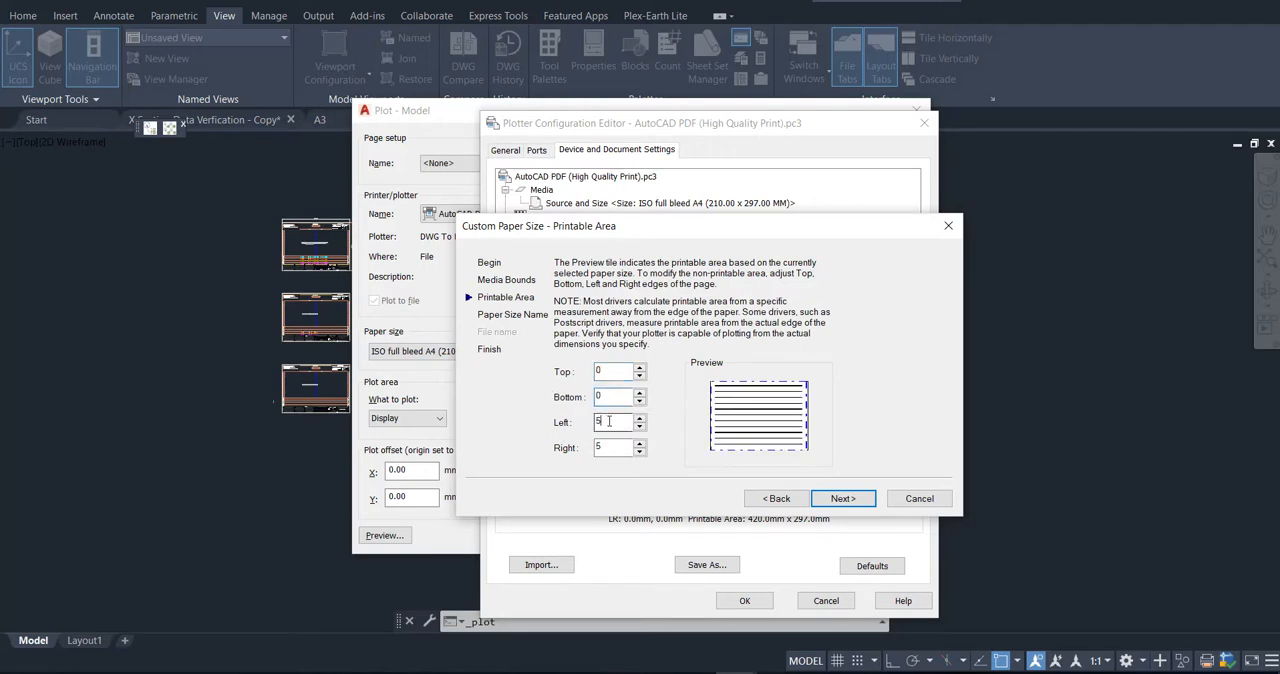
left_click(830, 499)
type("A4 X Section")
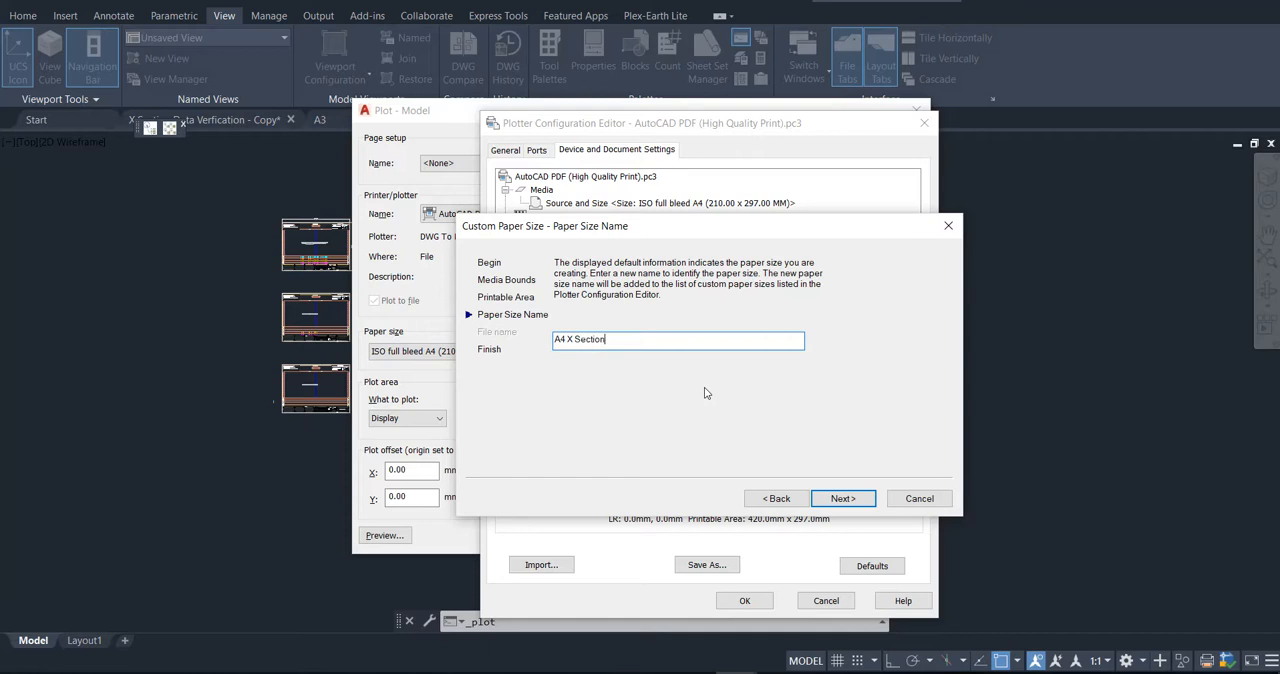
left_click(843, 498)
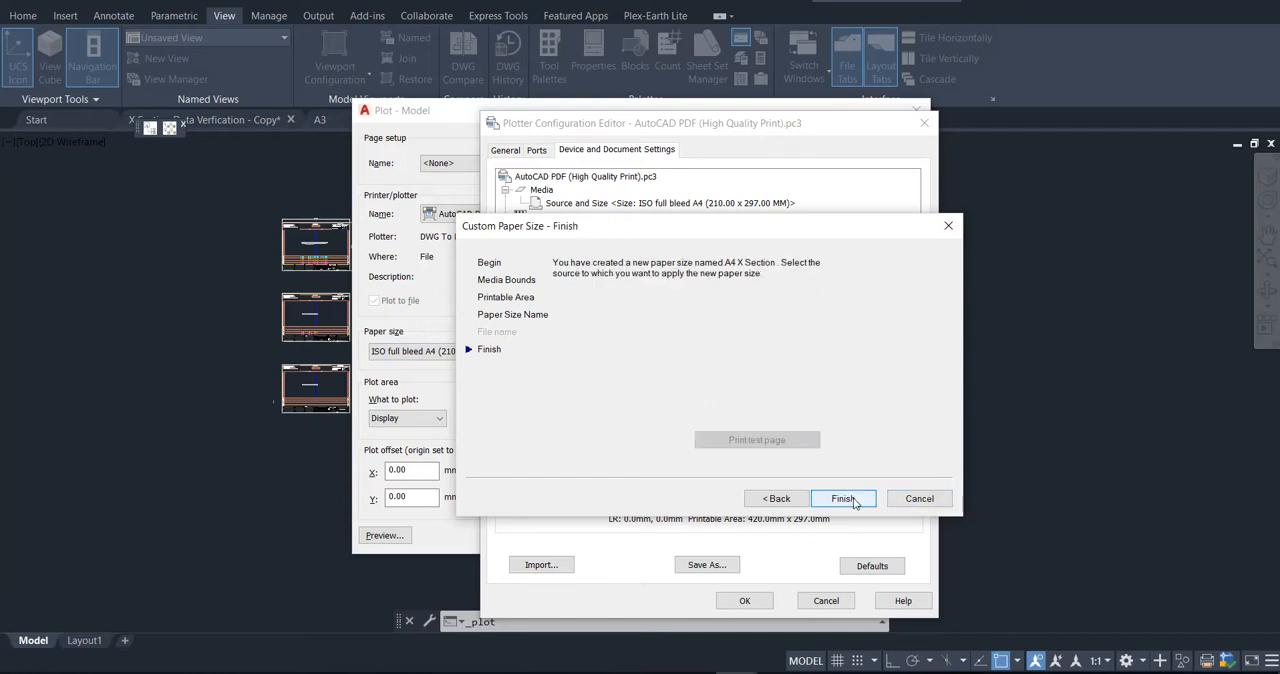
left_click(843, 498)
left_click(644, 404)
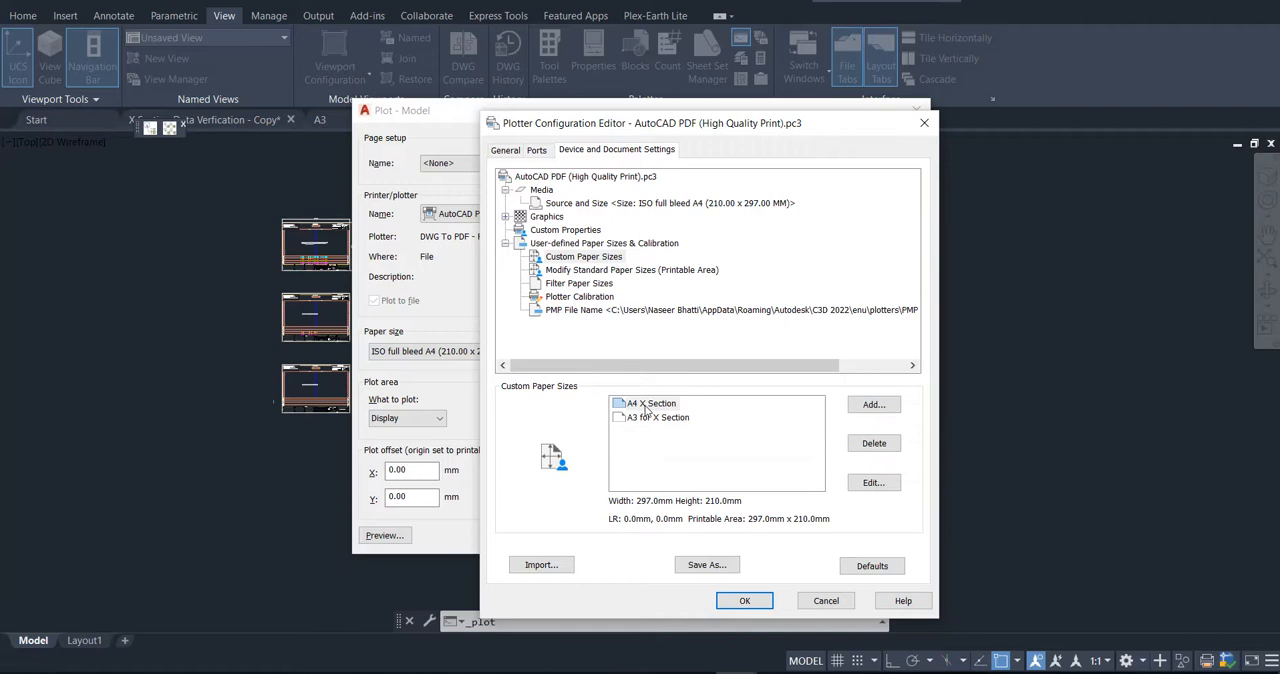
left_click(743, 600)
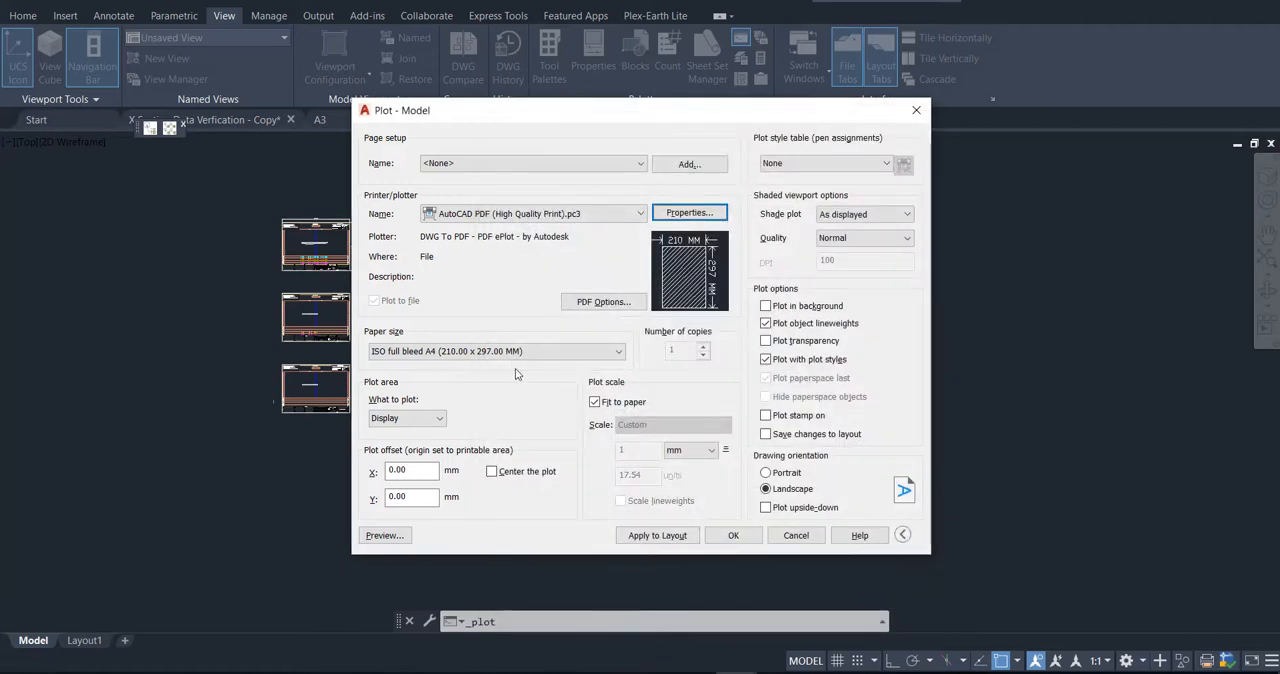
Step: Preview the model space plot, and exit the preview and the plot settings
left_click(393, 534)
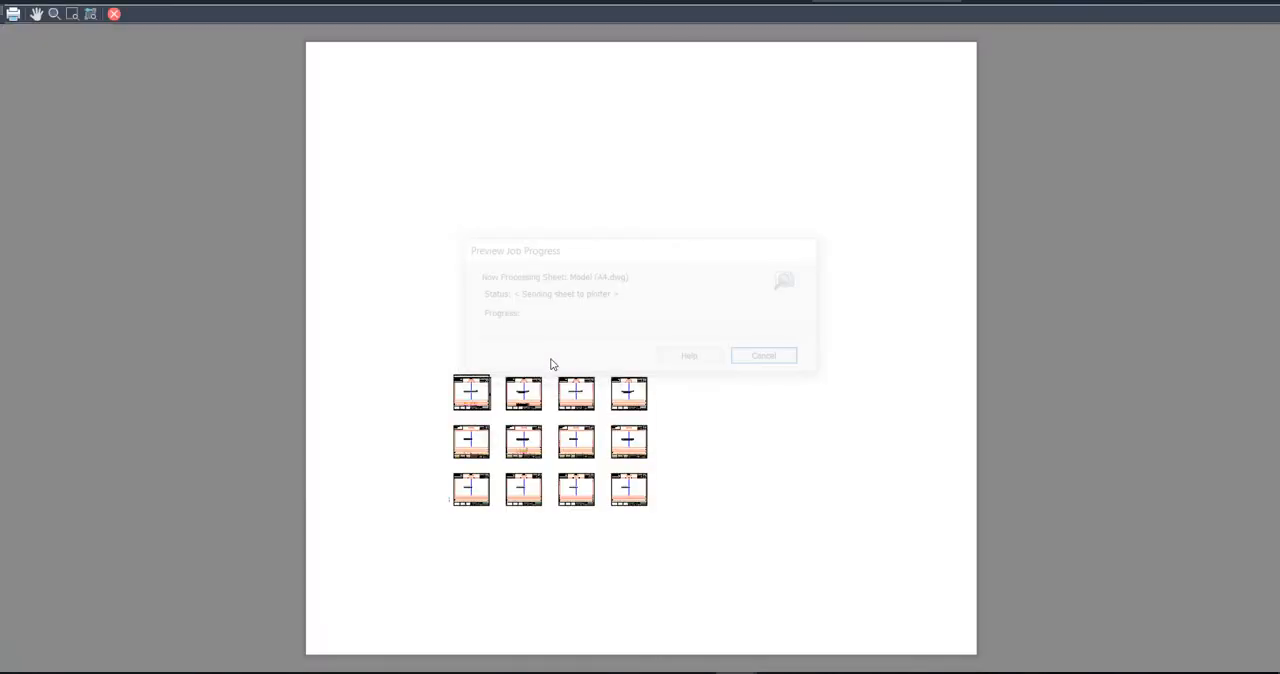
key("Escape")
key("Escape")
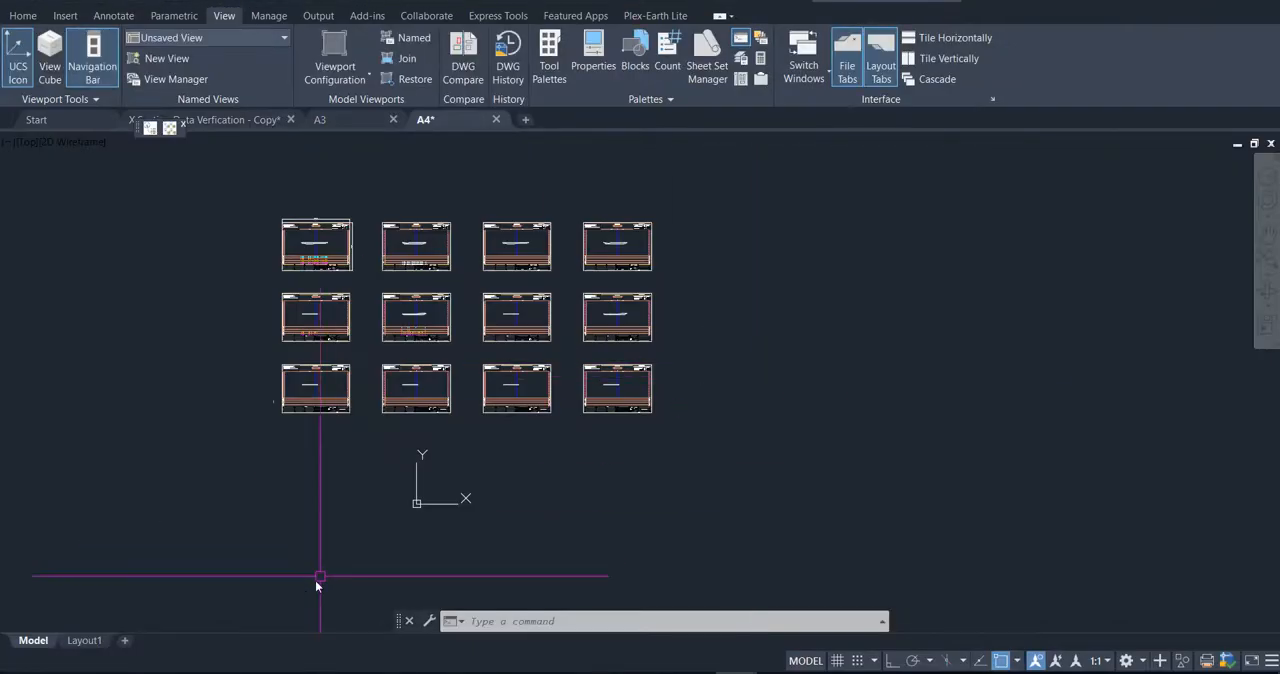
Step: Open Layout1's page setup for modification and choose the AutoCAD PDF (High Quality Print).pc3 plotter
left_click(86, 641)
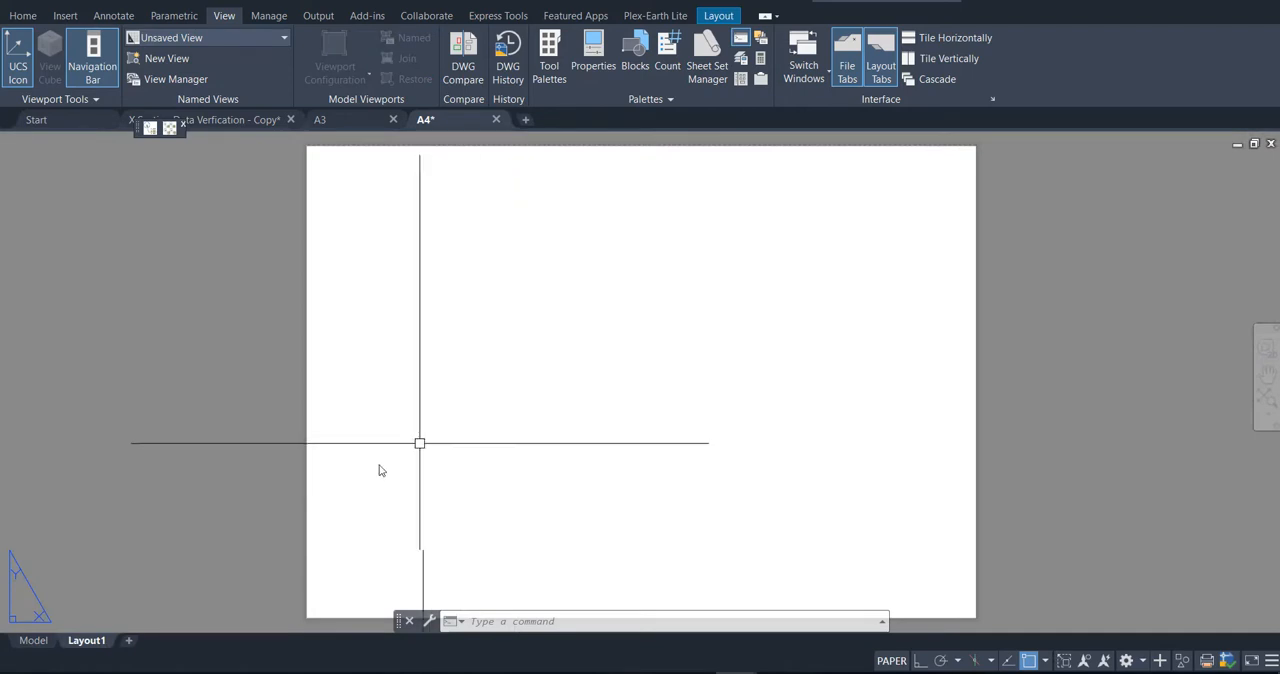
right_click(97, 645)
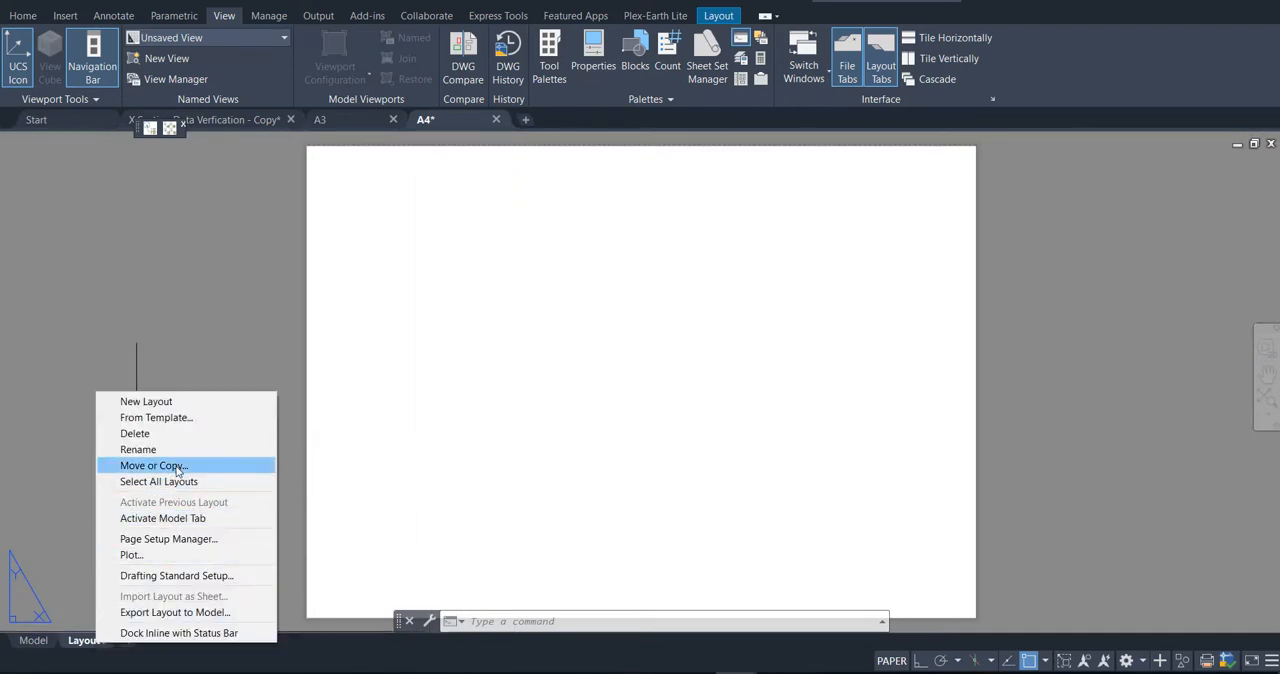
left_click(186, 539)
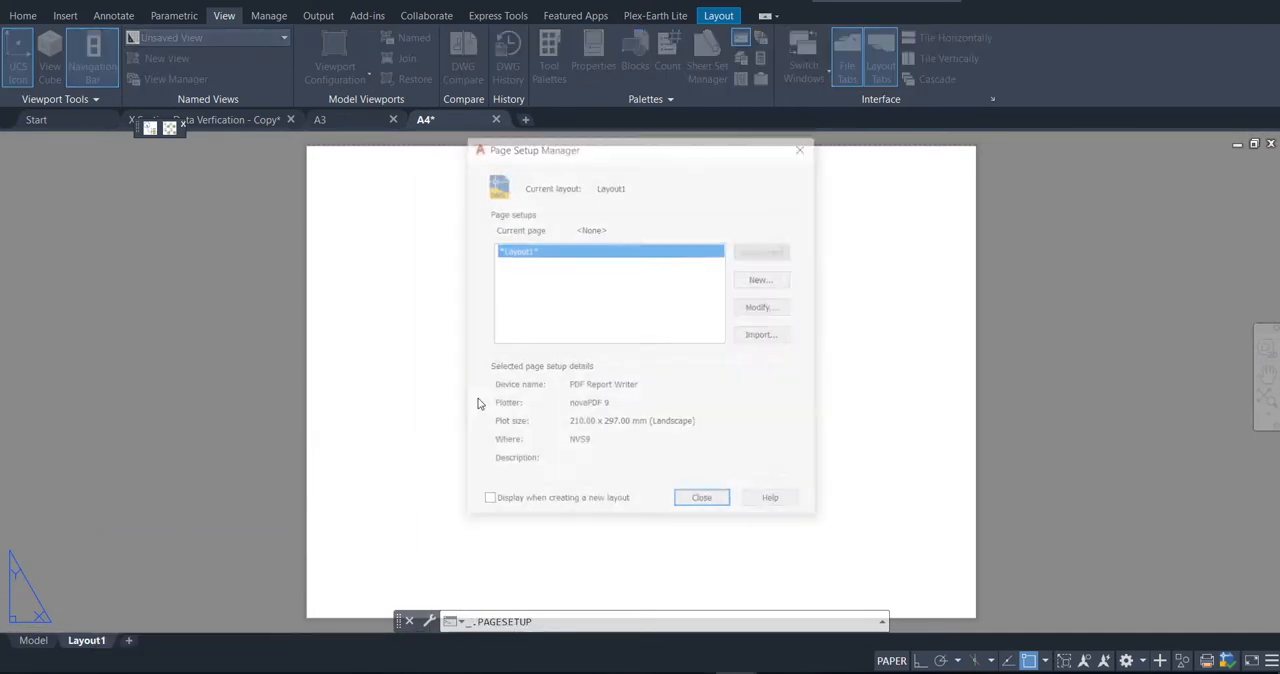
left_click(764, 307)
left_click(633, 215)
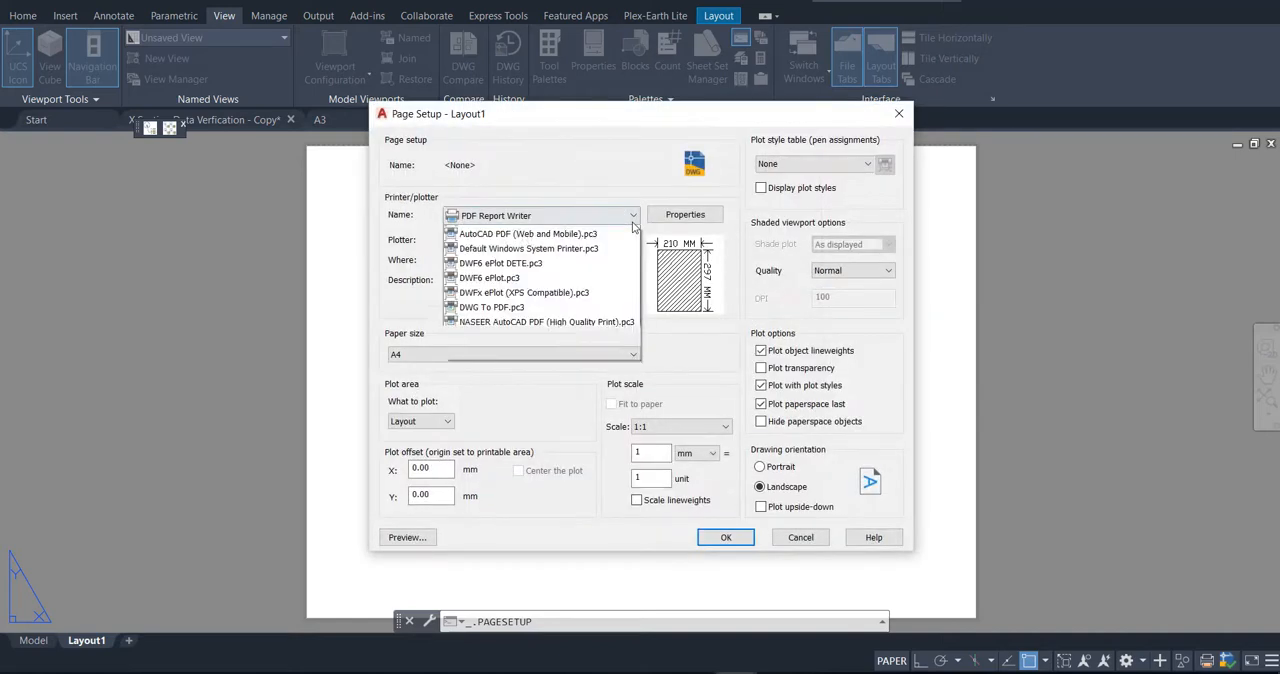
left_click(572, 424)
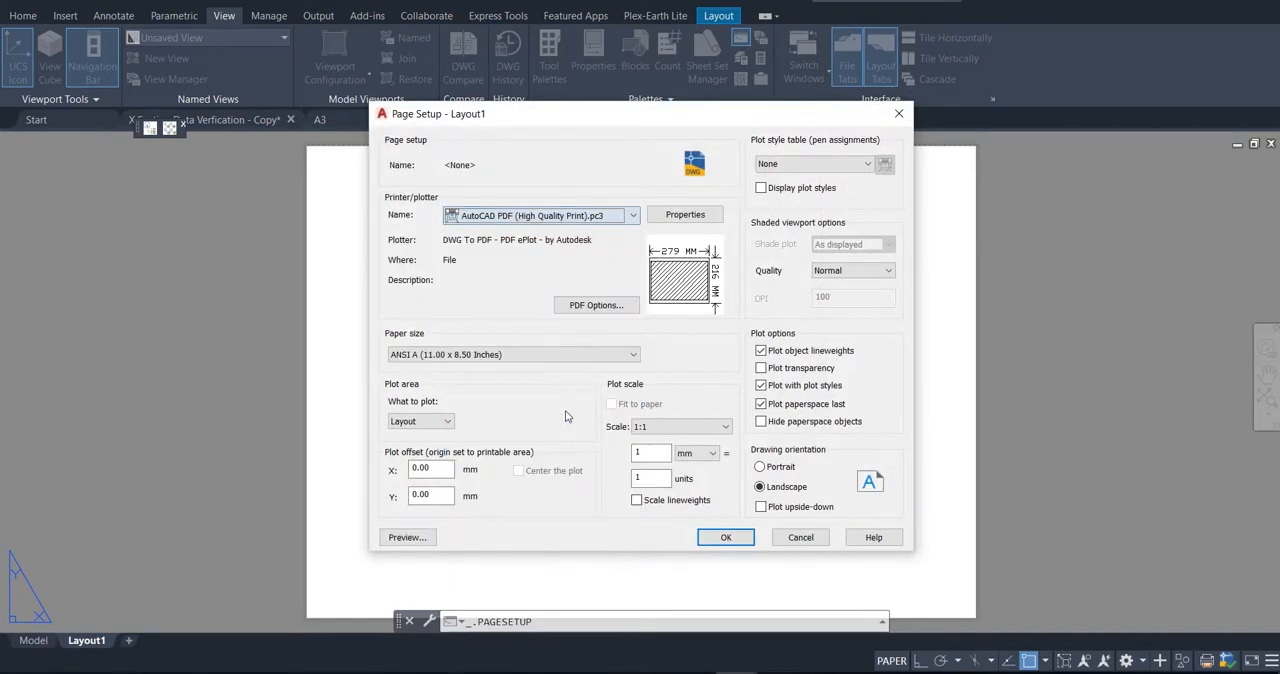
Step: Set Layout1's paper size to A4 X Section, preview the sheet, and apply the page setup
left_click(560, 354)
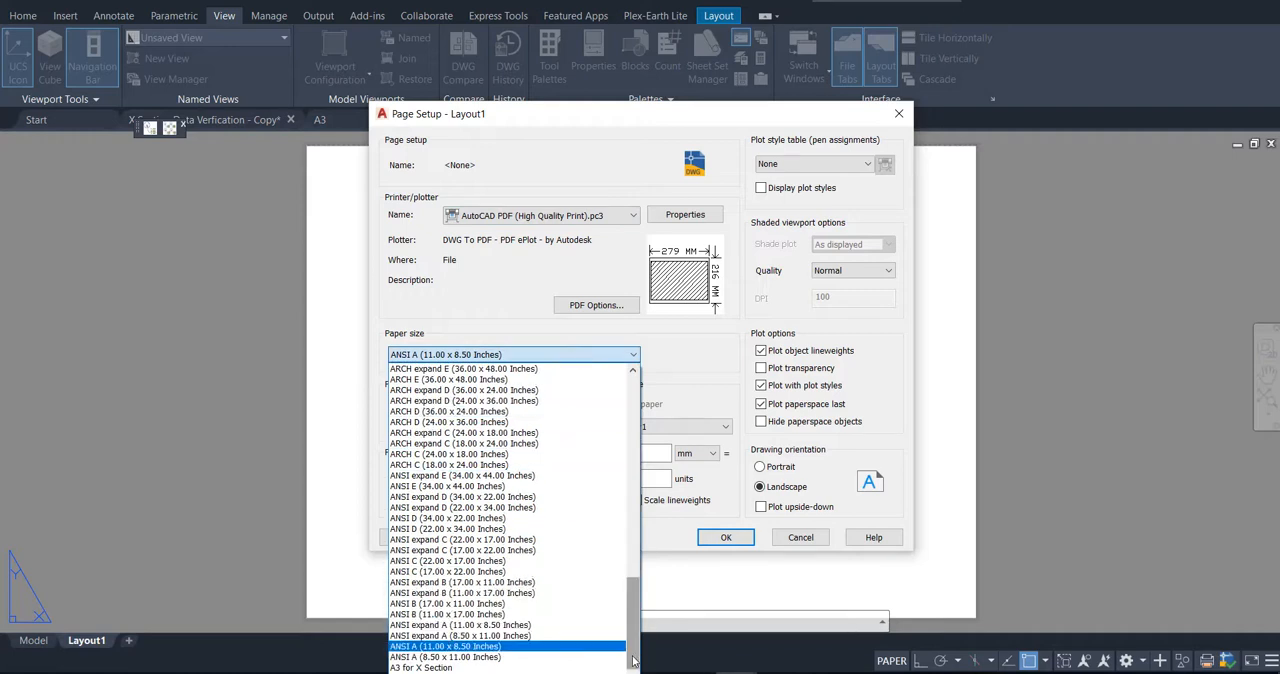
left_click(520, 672)
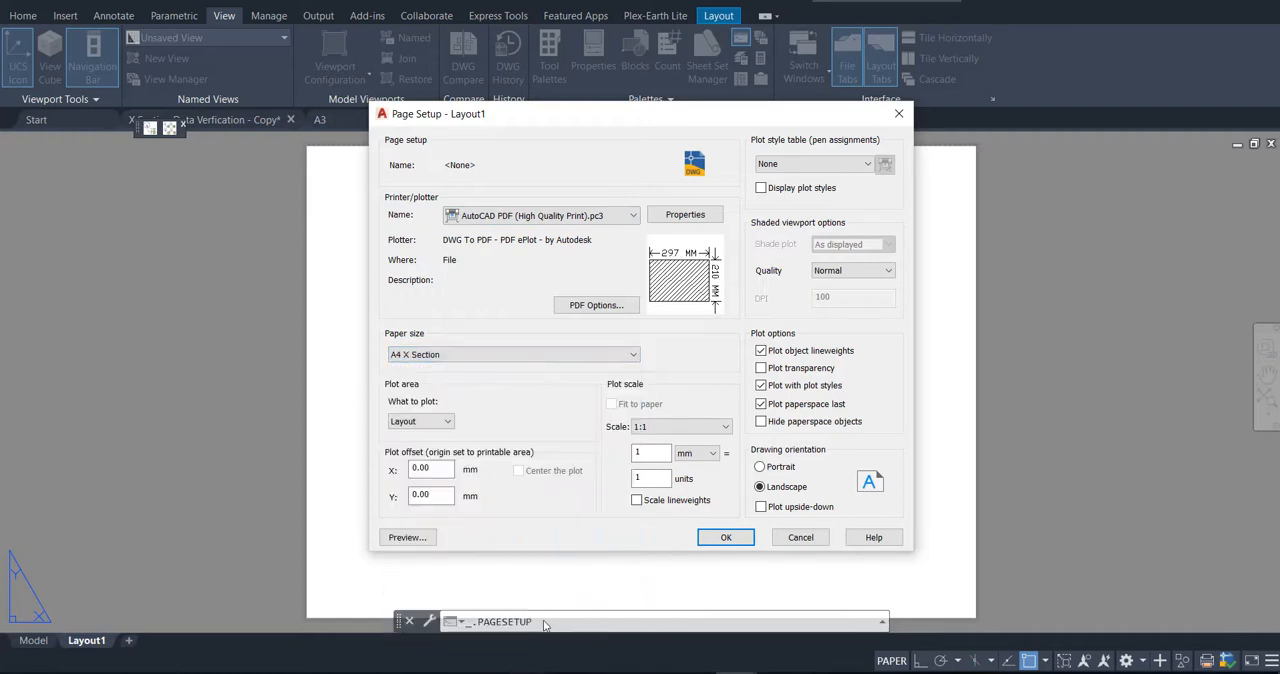
left_click(428, 537)
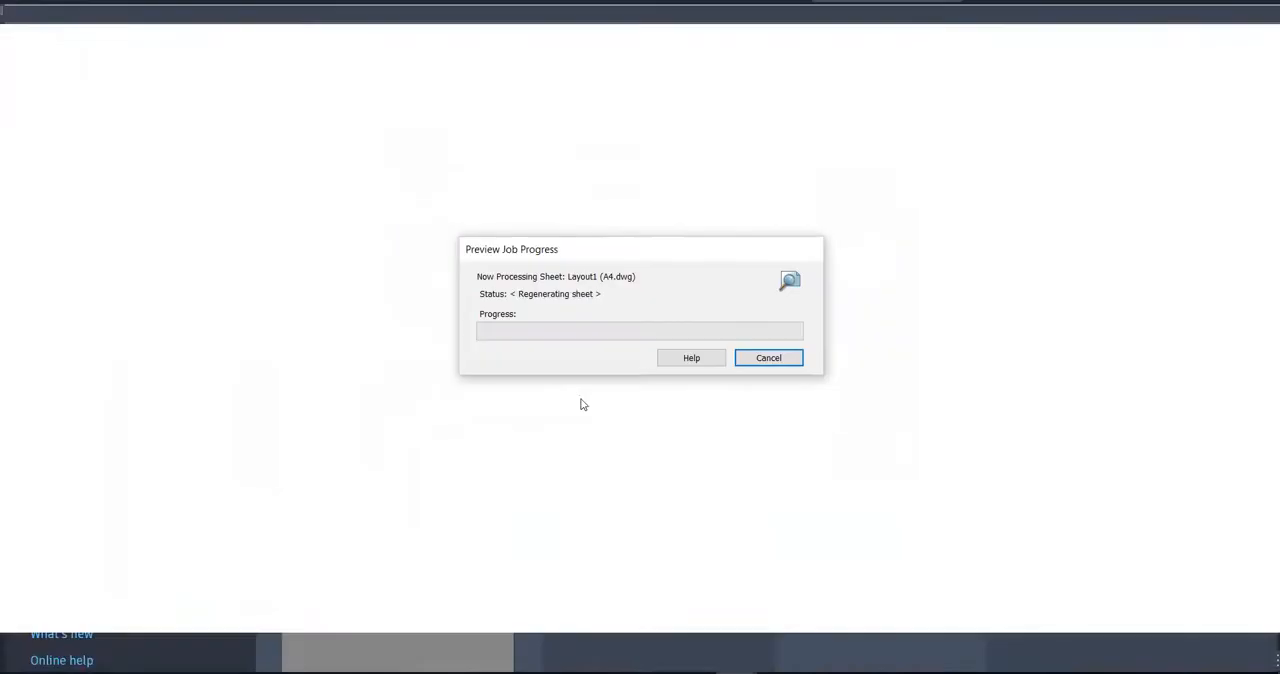
key("Escape")
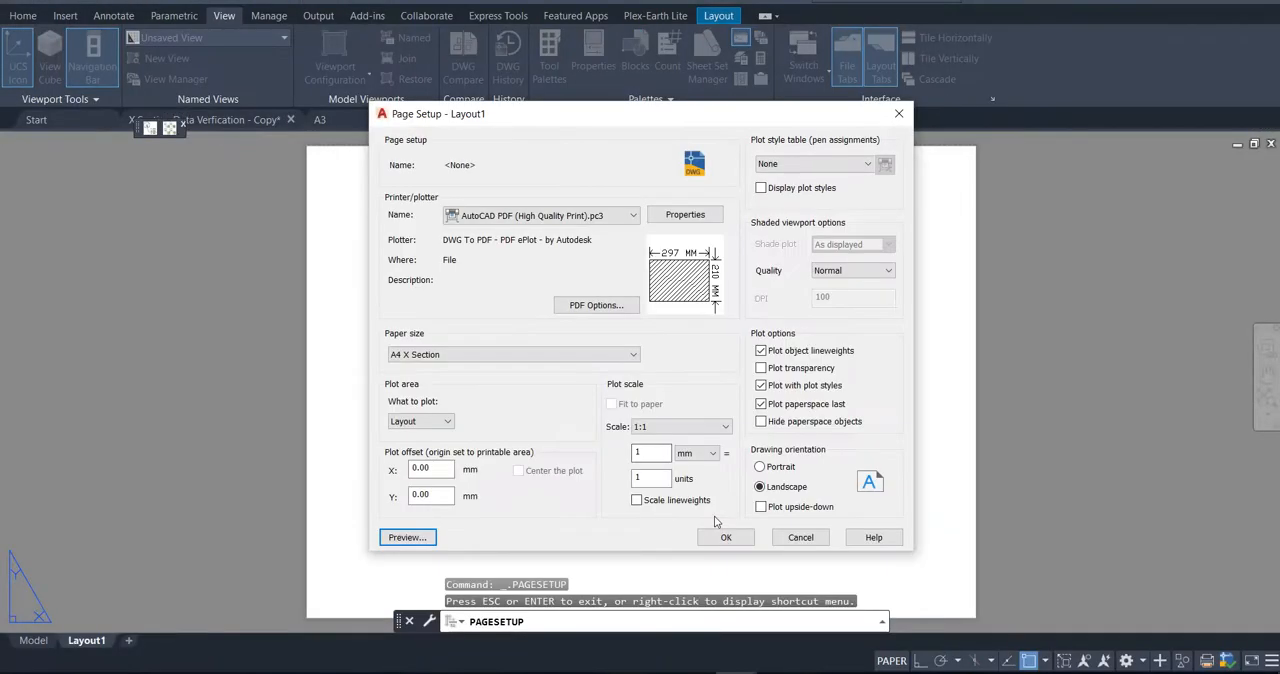
left_click(728, 535)
left_click(703, 502)
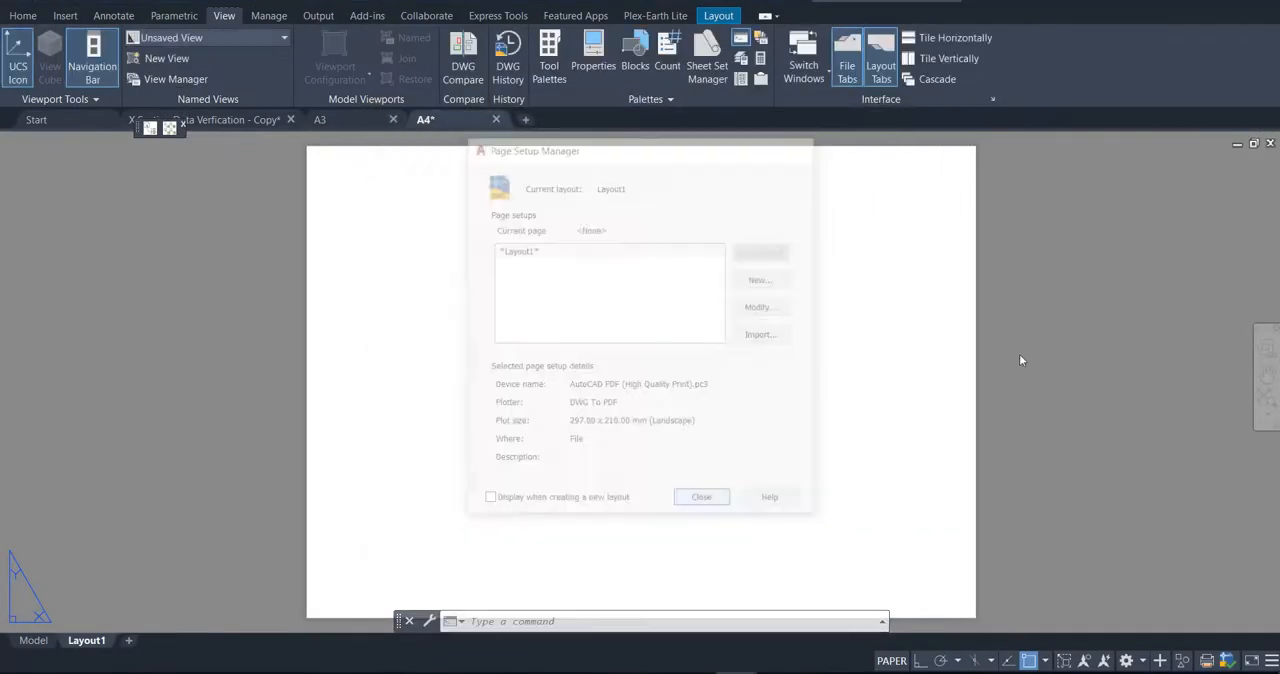
scroll(790, 340, "down", 2)
left_click(946, 325)
left_click(842, 290)
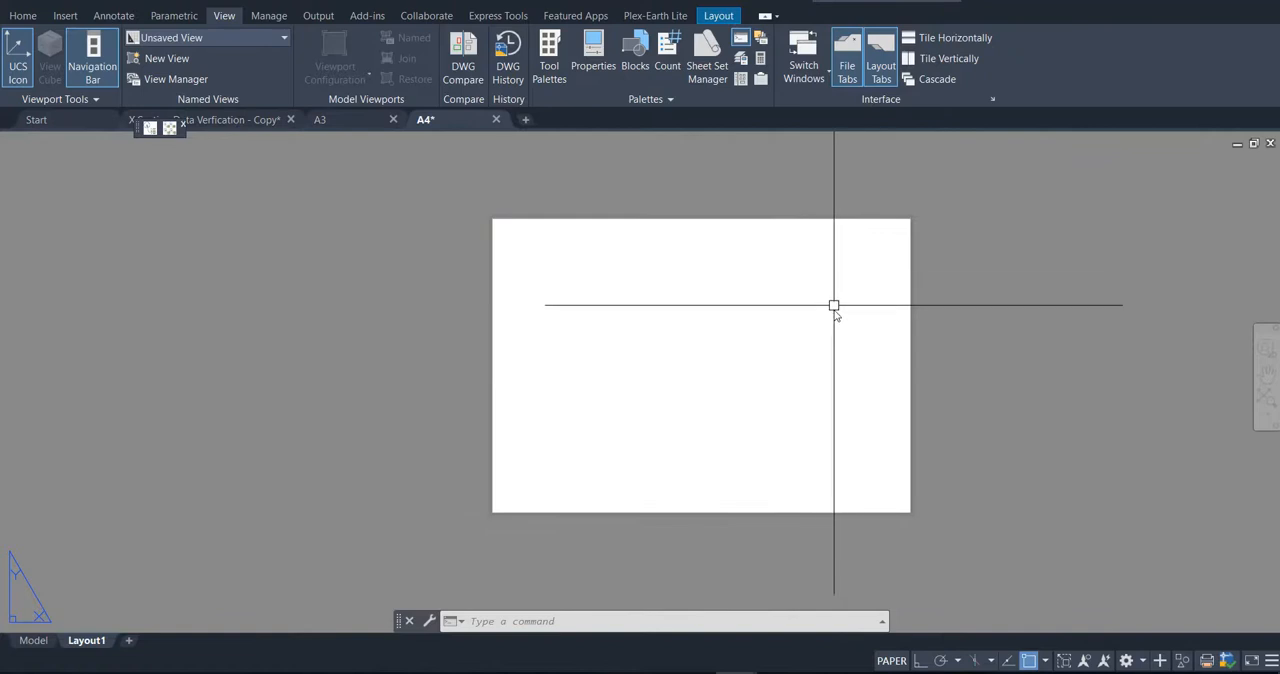
left_click(926, 341)
left_click(874, 310)
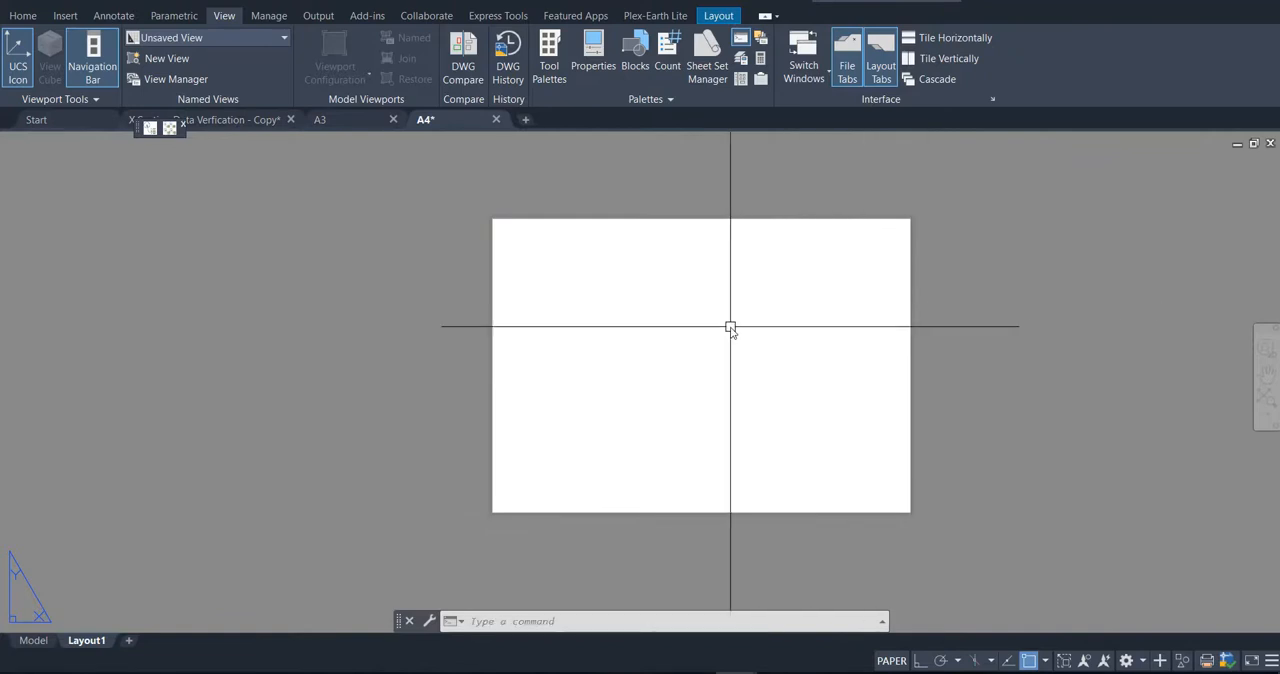
Step: Draw a short diagonal polyline from 0,0 to a point just outside the sheet's lower-left corner
type("pl")
key("Return")
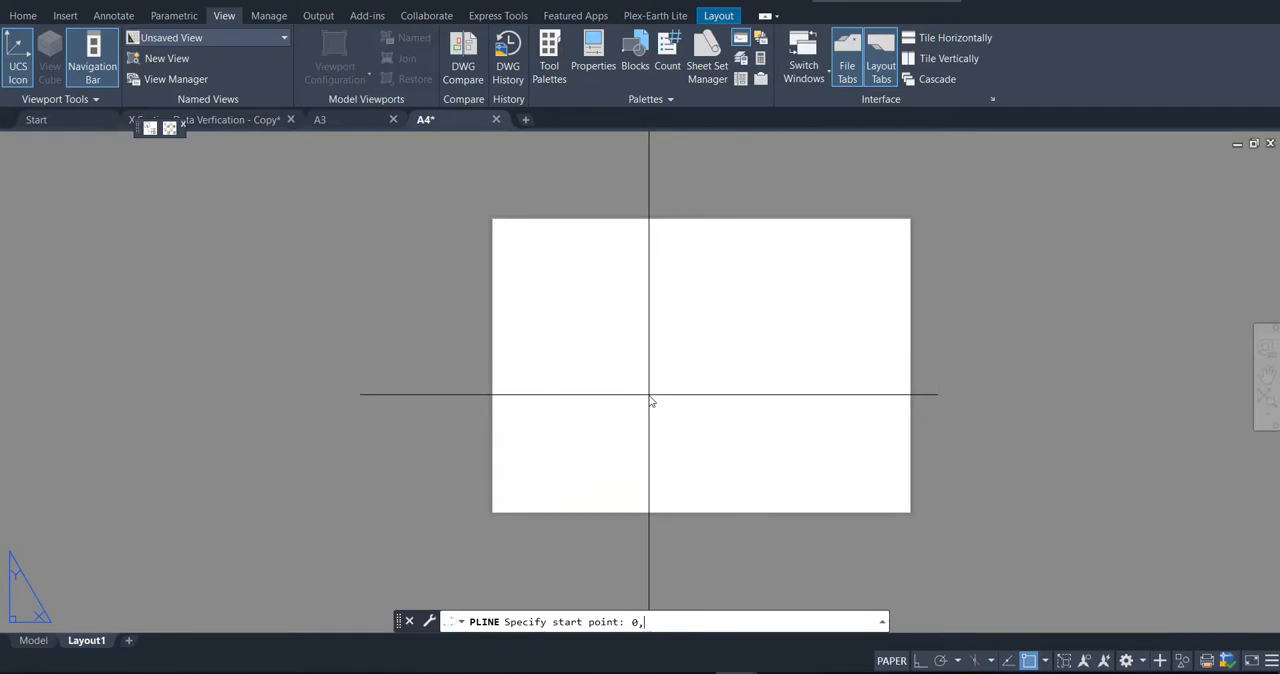
type("0,0")
key("Return")
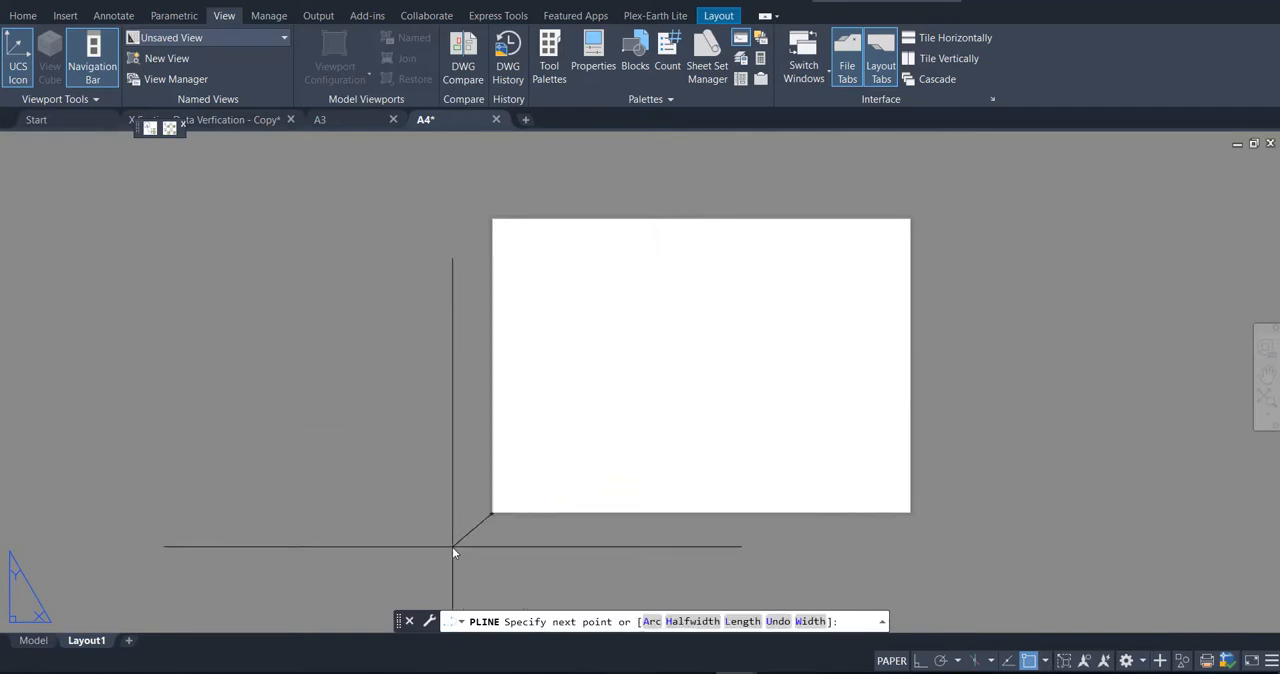
left_click(452, 547)
key("Return")
type("rec")
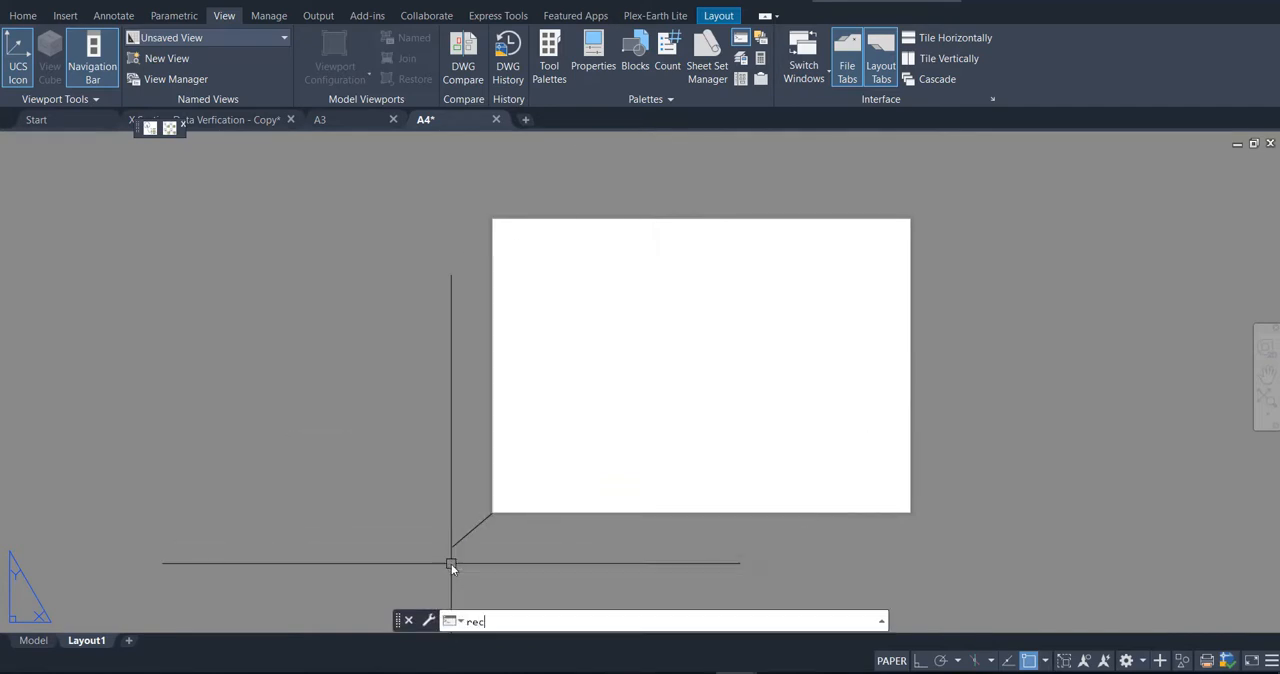
key("Return")
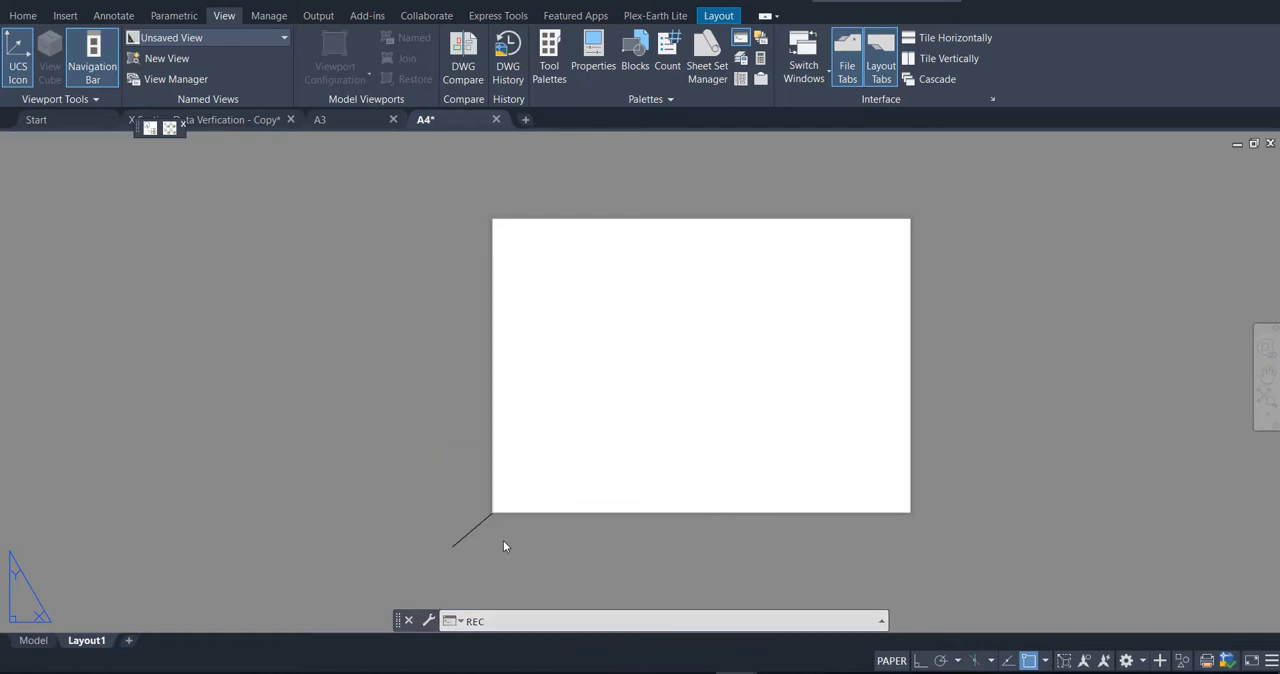
key("Escape")
Step: Draw a rectangle 297 long and 210 wide from the sheet's lower-left corner, extending up and to the right
type("rec")
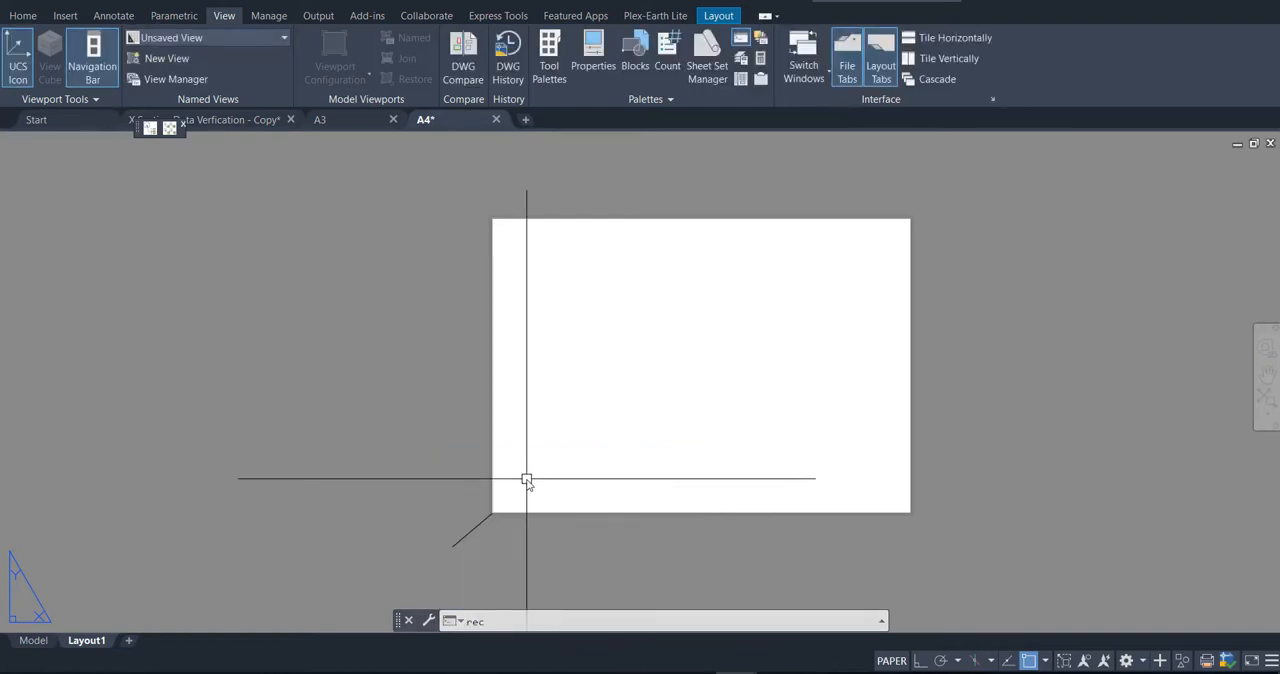
key("Return")
left_click(494, 513)
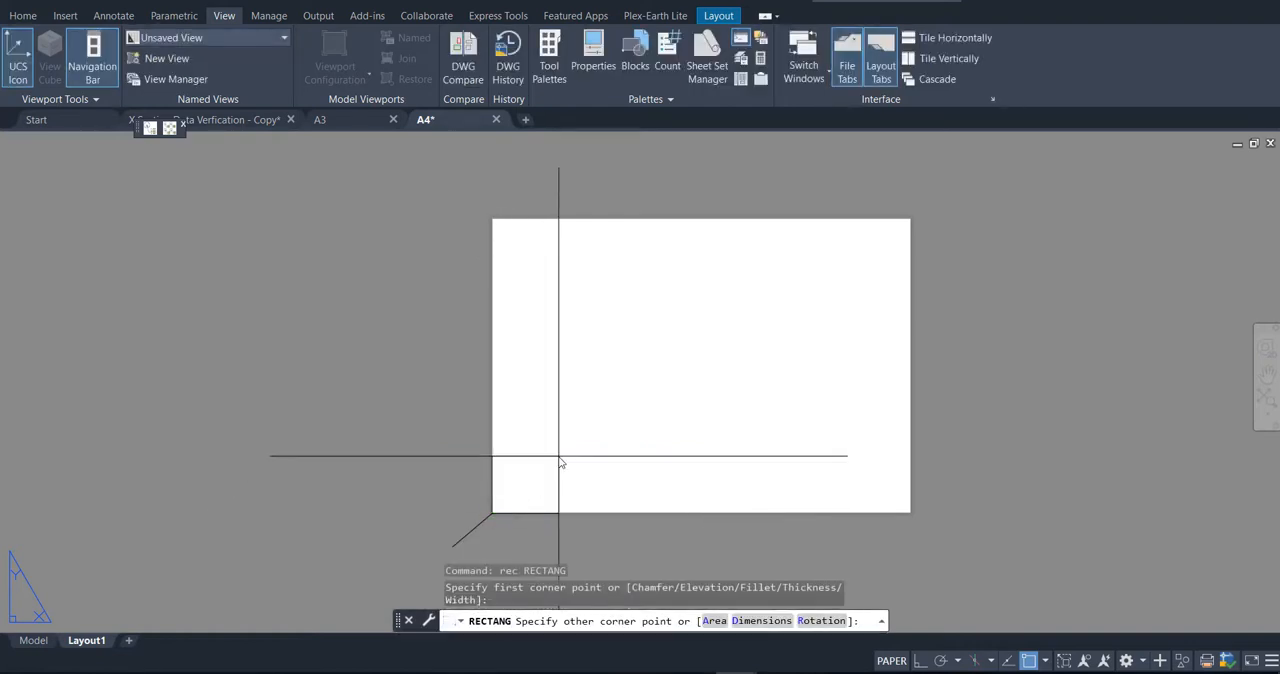
type("d")
key("Return")
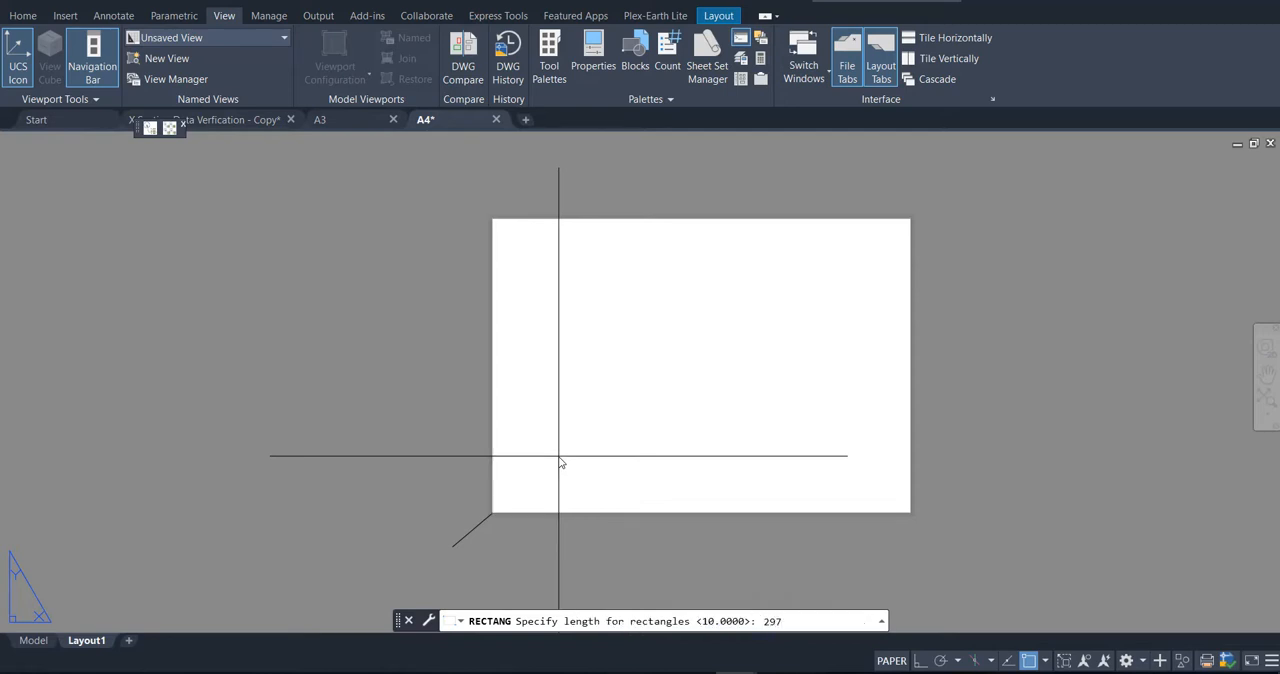
key("Return")
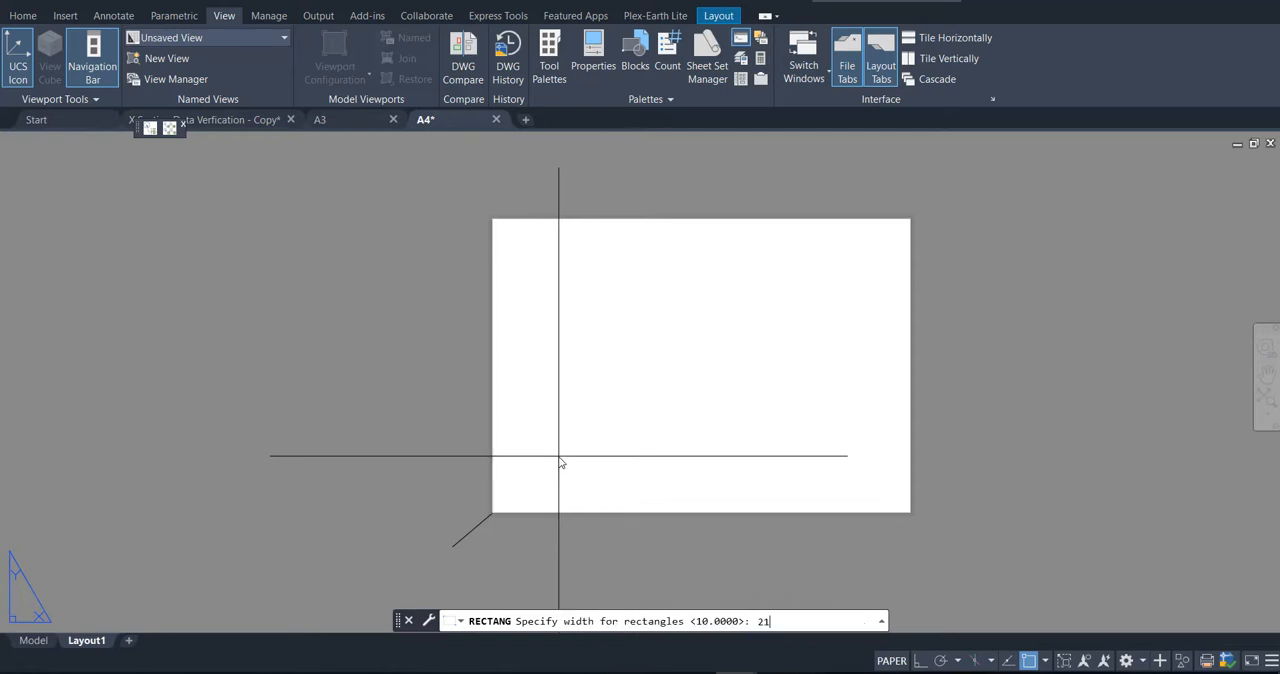
key("Return")
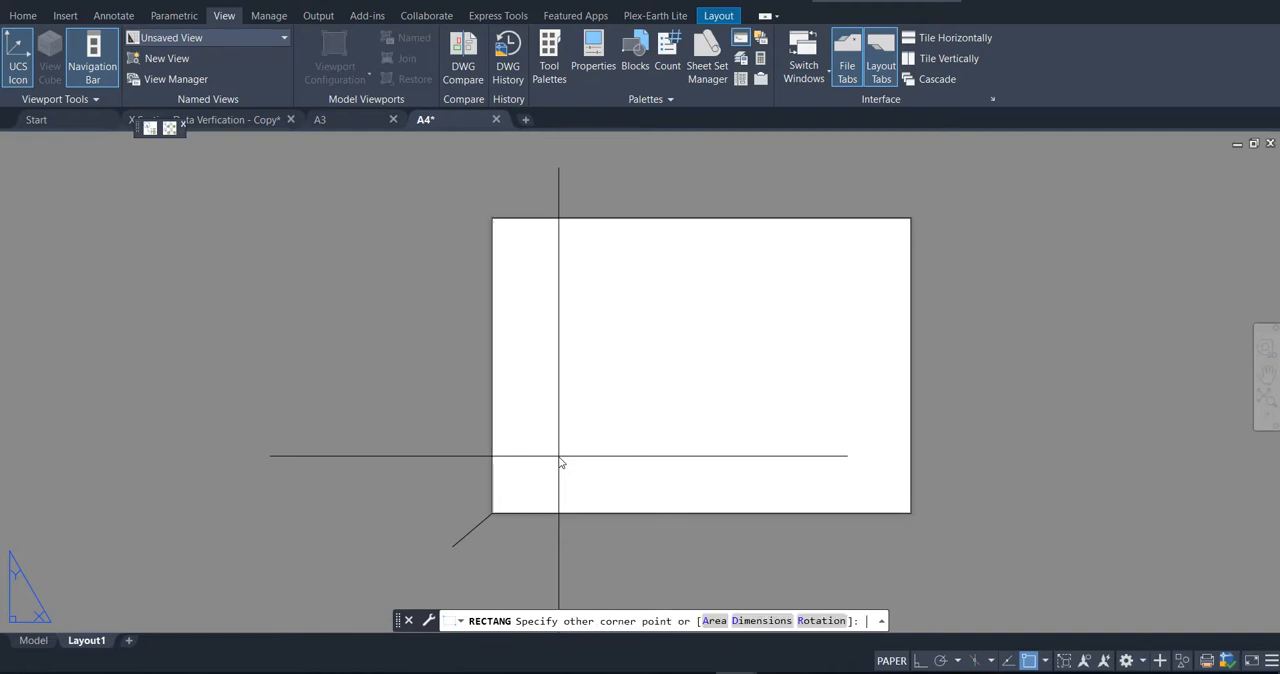
left_click(786, 346)
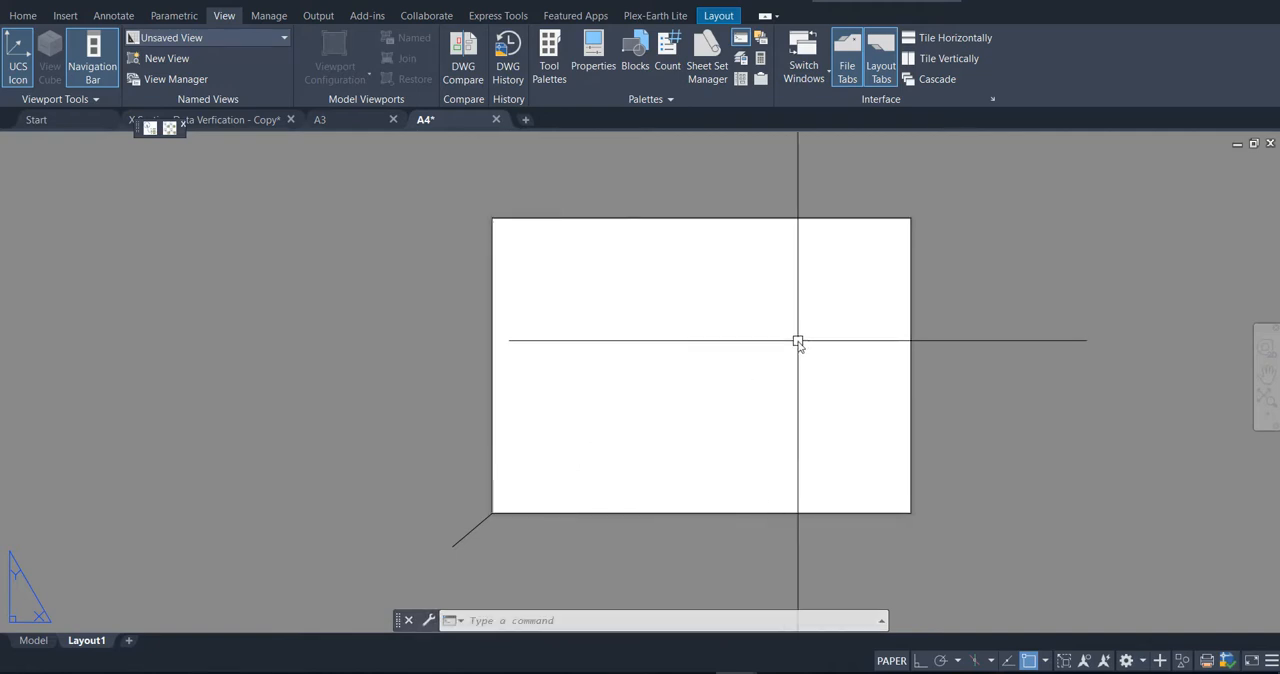
Step: Delete the short diagonal line outside the sheet's lower-left corner
left_click(936, 322)
left_click(871, 297)
key("Delete")
left_click(472, 560)
left_click(390, 535)
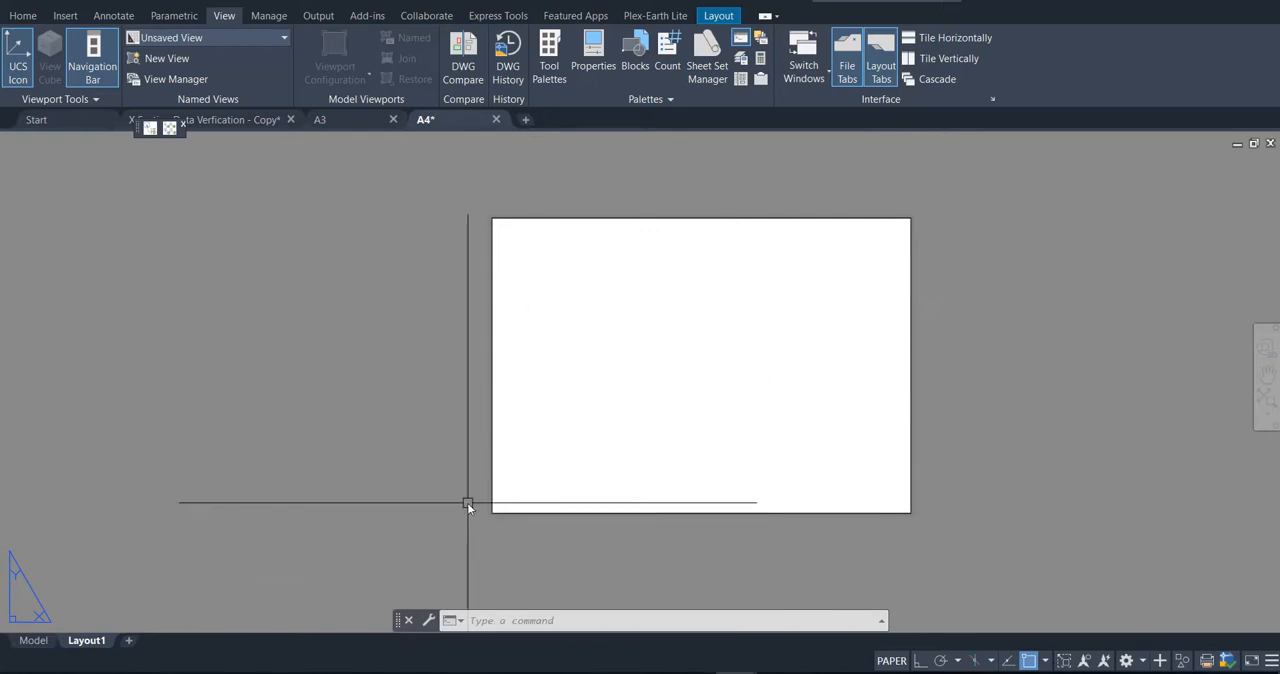
Step: Create a layout viewport with MVIEW, using the sheet-sized rectangle as its clipping object
type("mv")
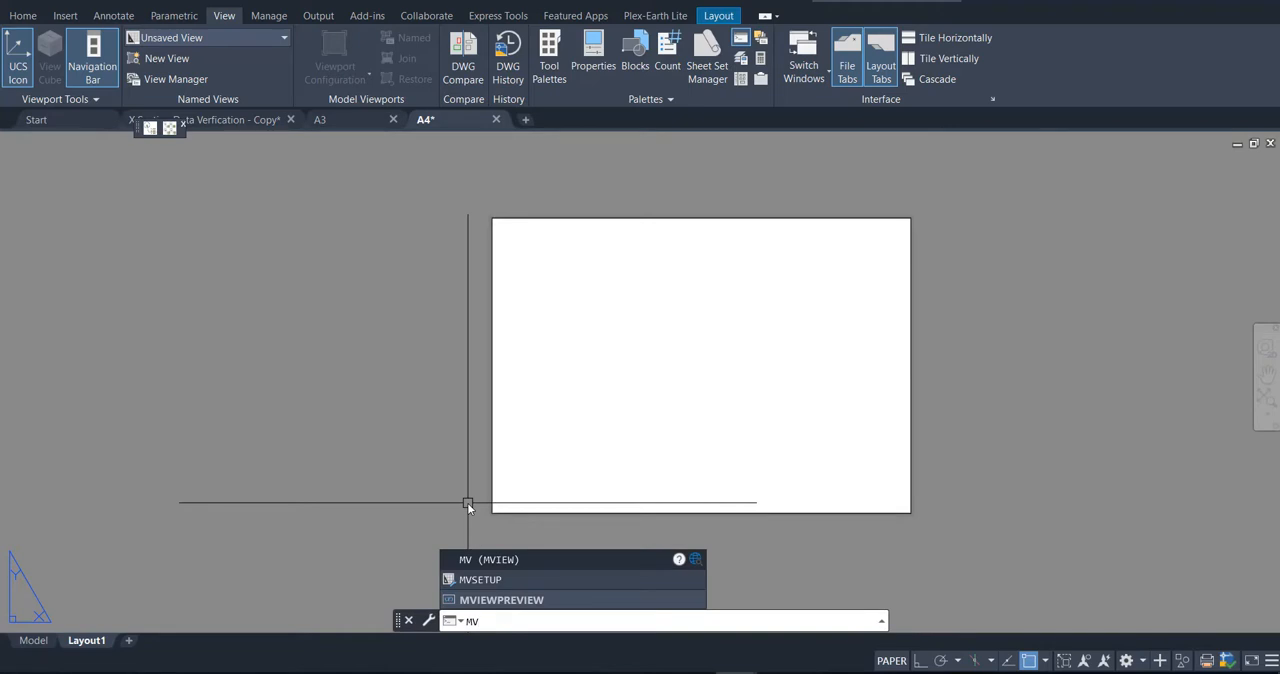
key("Return")
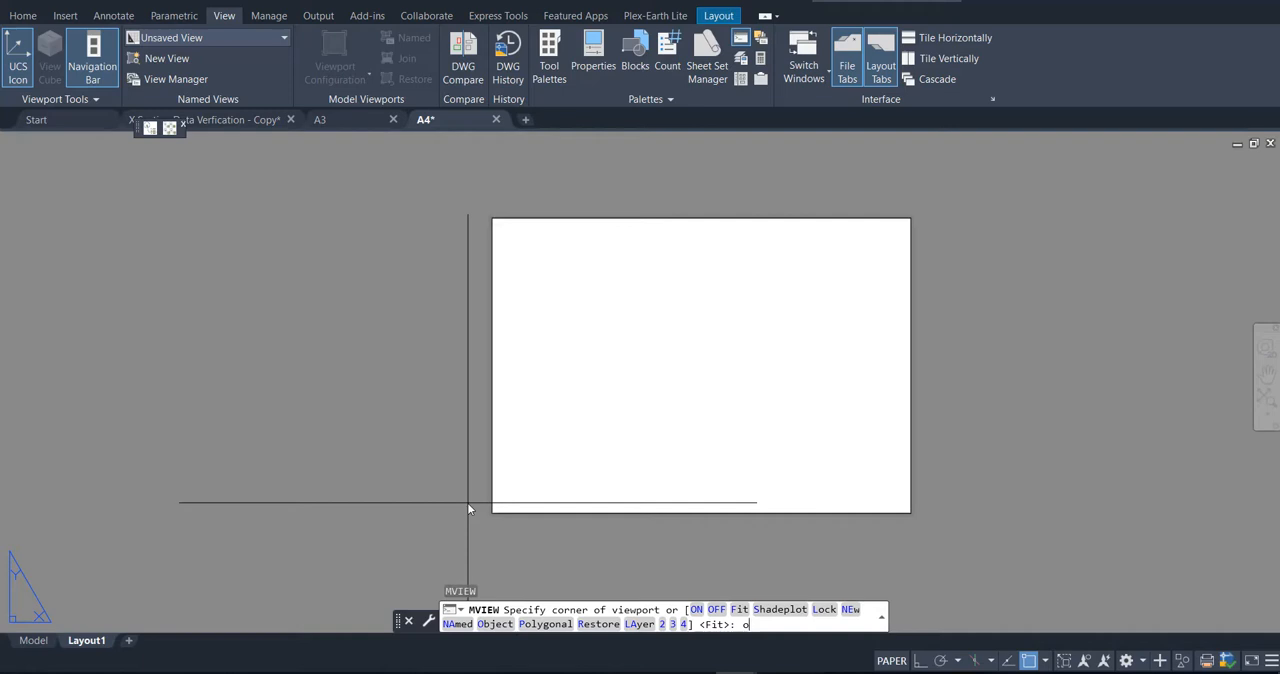
key("Return")
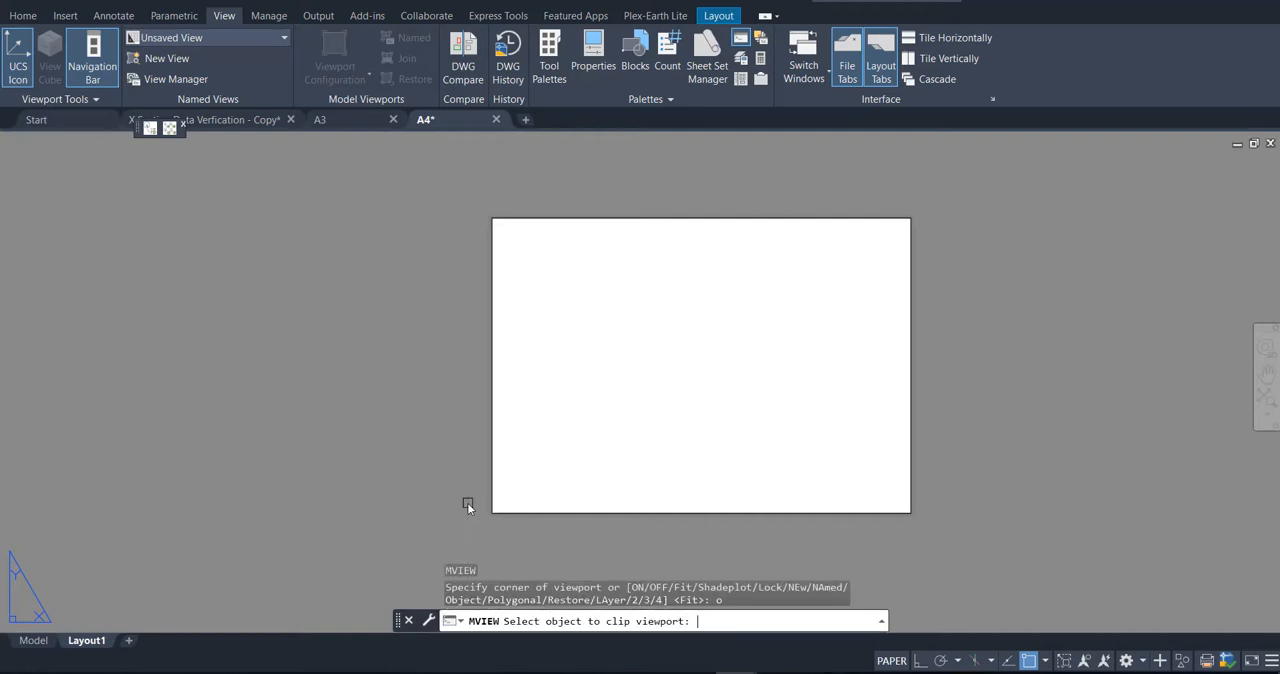
left_click(494, 439)
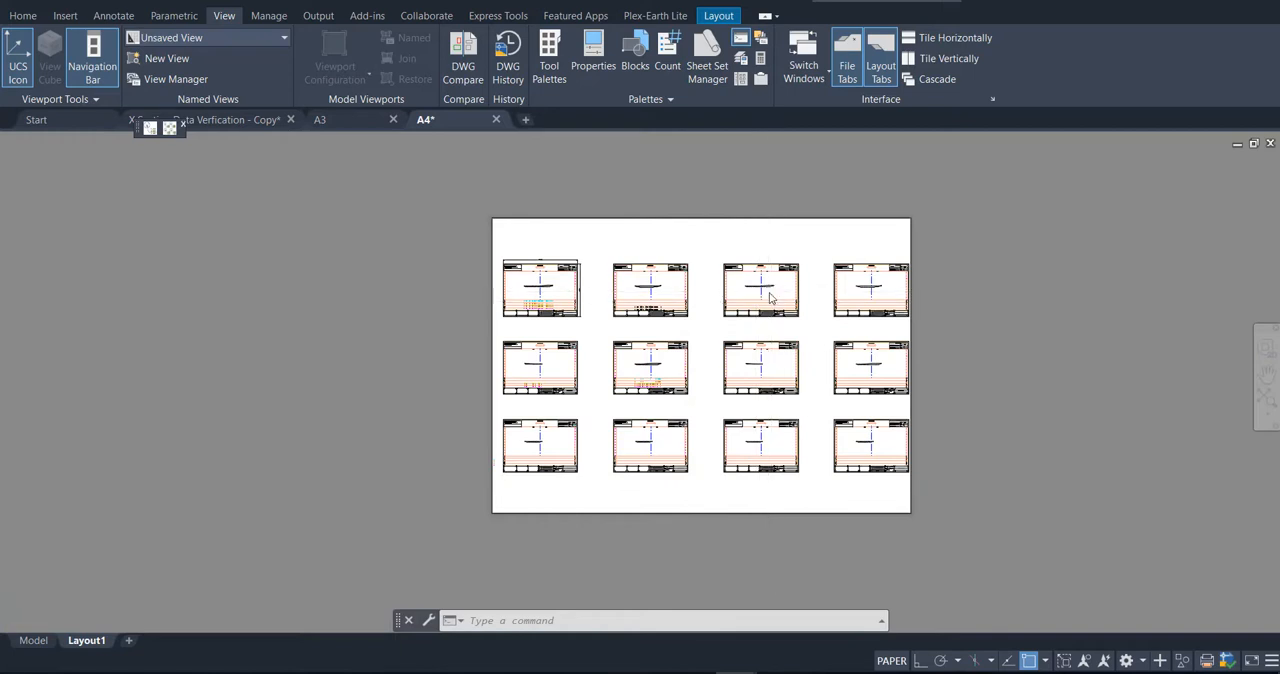
Step: Bring the second cross-section sheet of the upper row fully into view inside the viewport
scroll(770, 292, "down", 2)
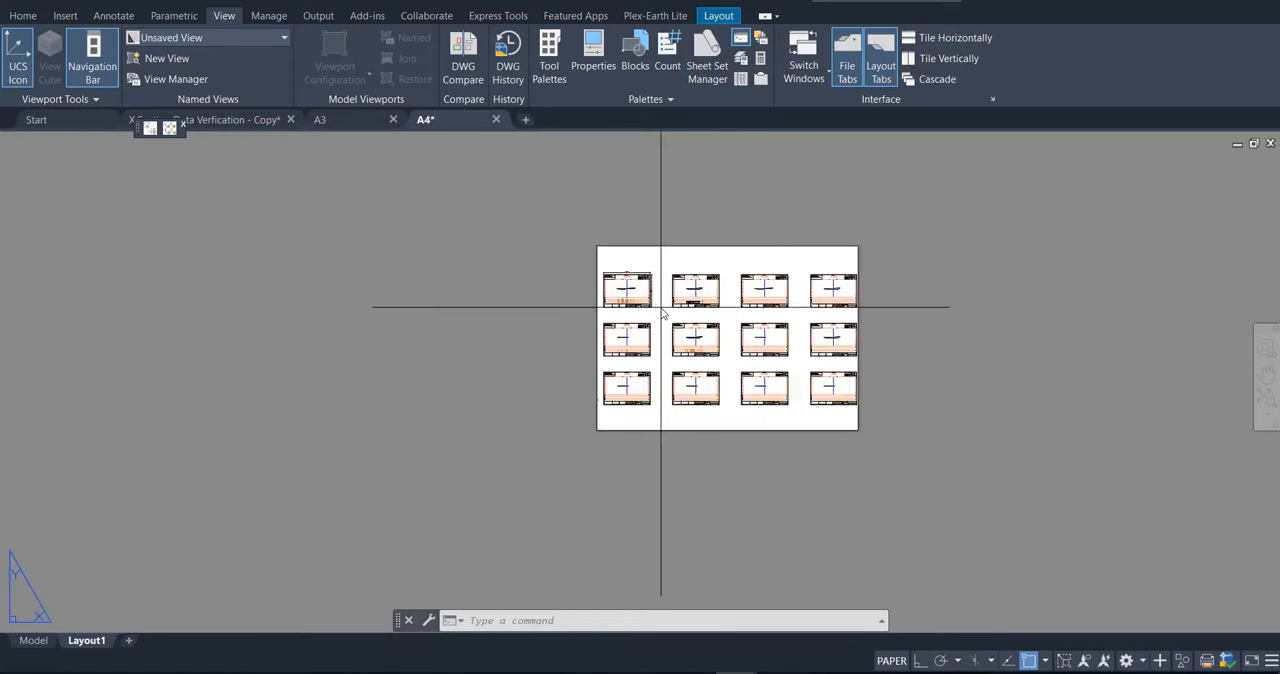
double_click(661, 307)
scroll(628, 288, "up", 3)
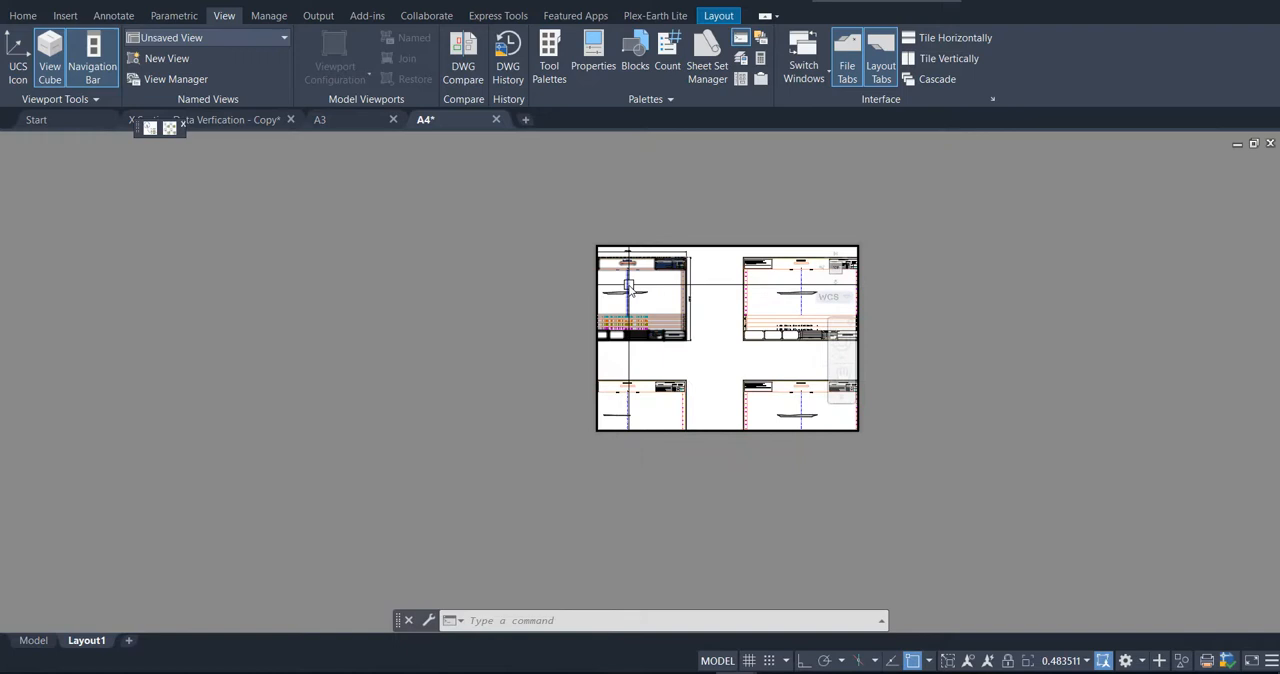
middle_click_drag(628, 288, 584, 301)
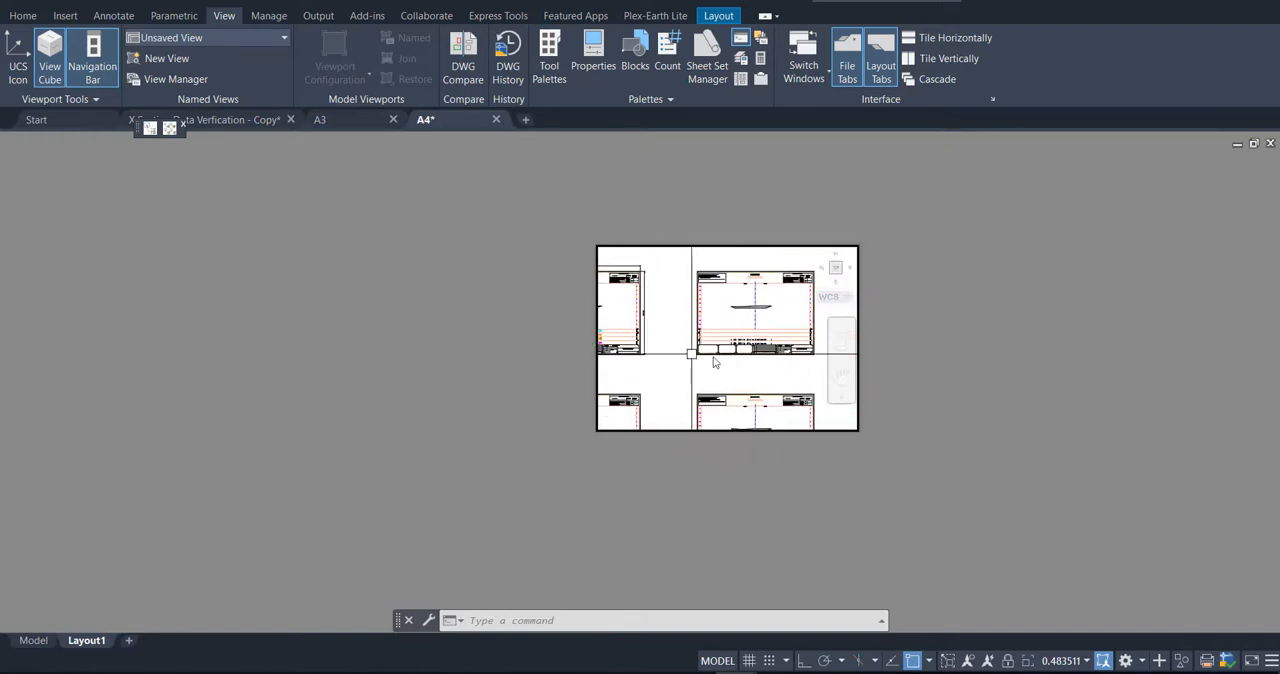
middle_click_drag(746, 363, 737, 368)
double_click(845, 220)
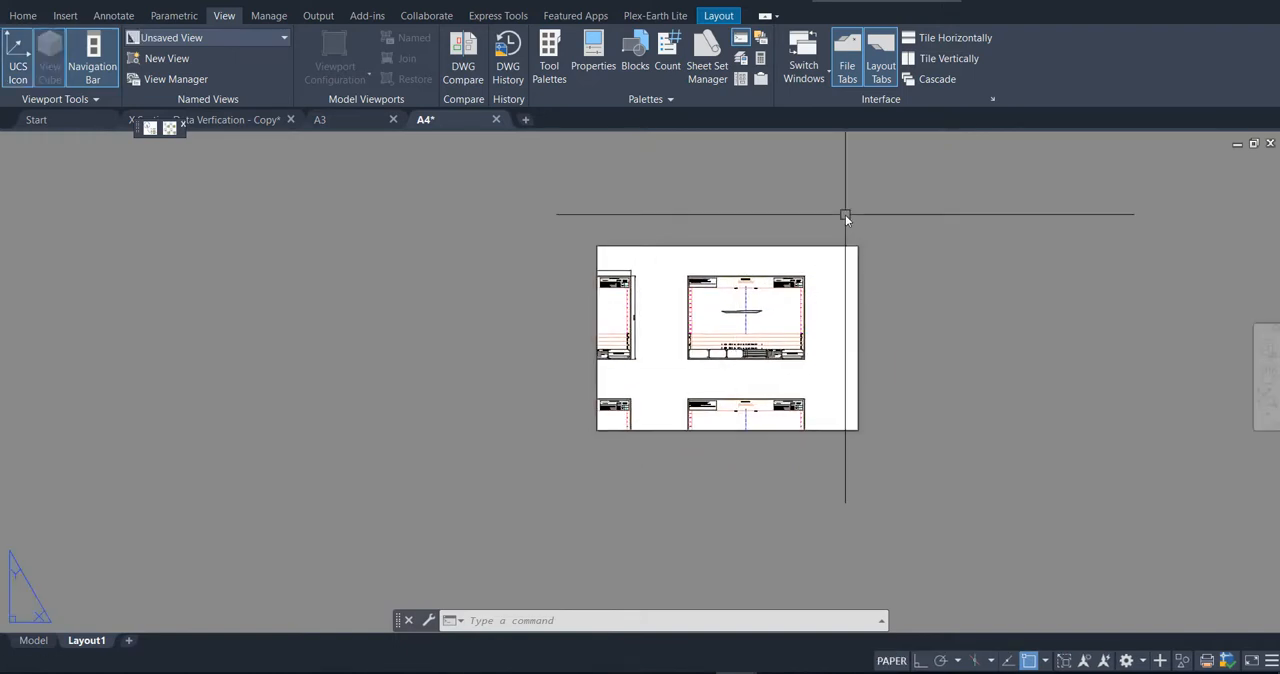
scroll(845, 215, "up", 4)
middle_click_drag(821, 192, 829, 82)
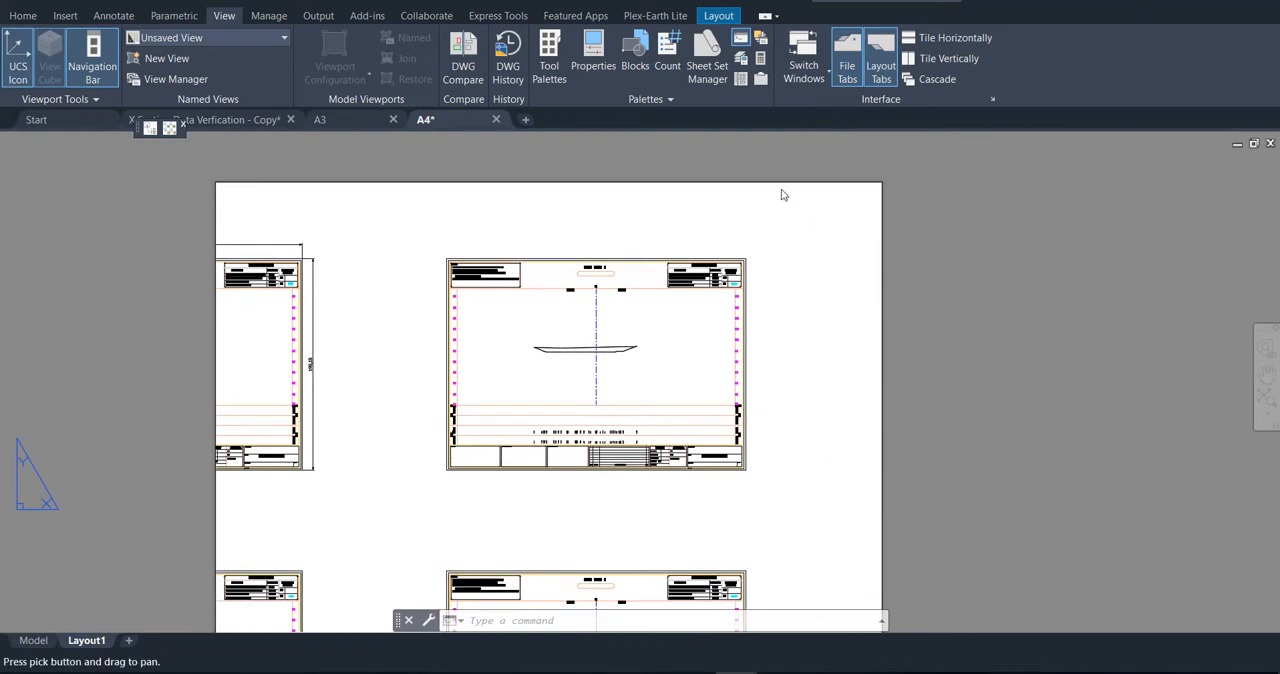
Step: Start a Zoom Window inside the viewport, snapping its first corner to the lower-right endpoint of the second cross-section sheet's frame
double_click(800, 477)
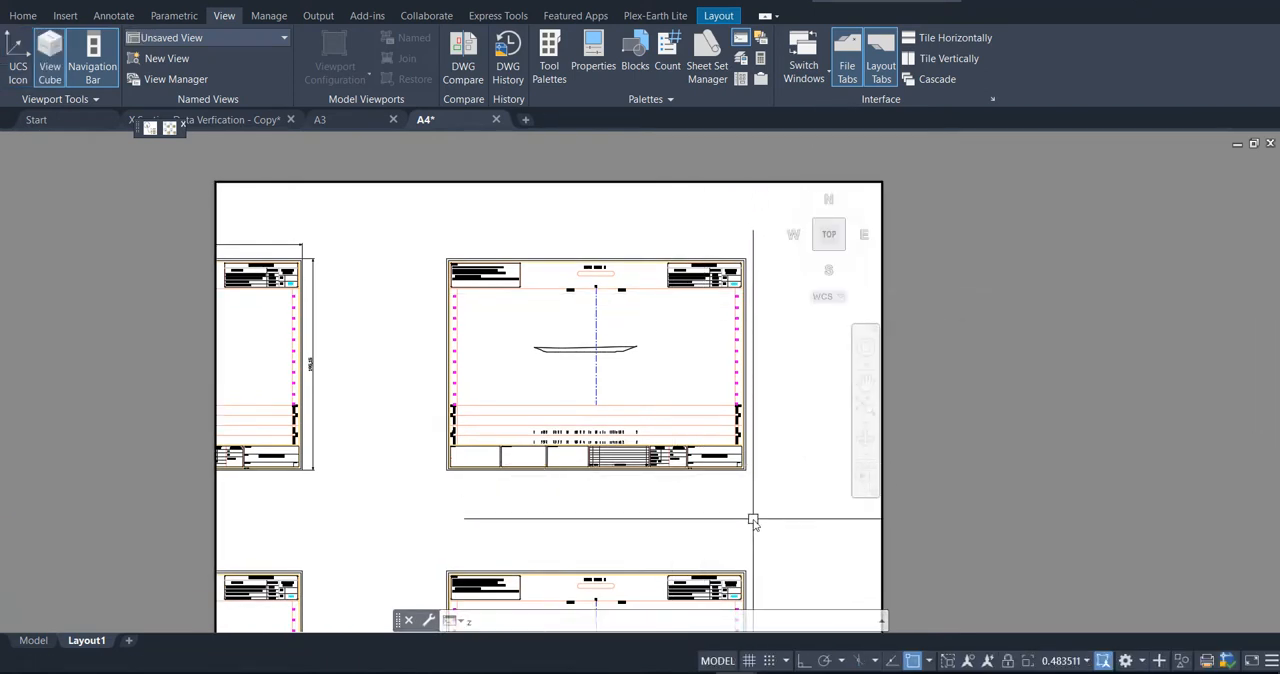
key("Return")
key("Return")
right_click(766, 493, "shift")
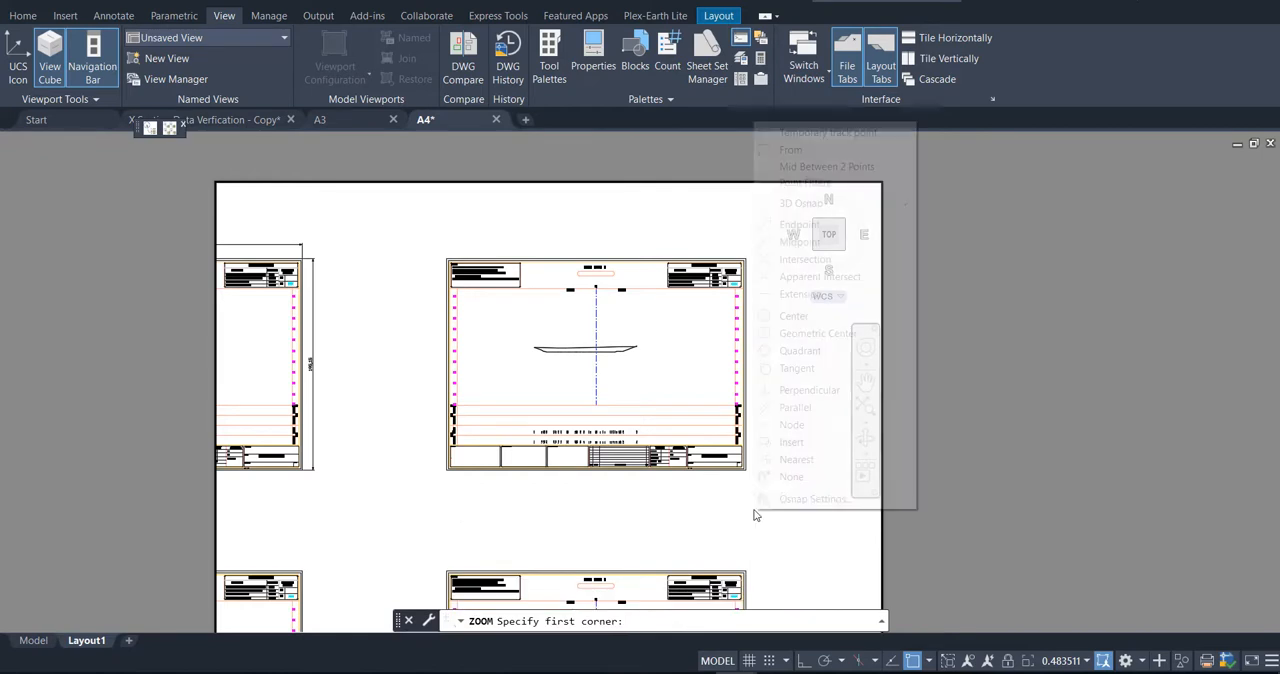
left_click(799, 225)
scroll(766, 446, "up", 6)
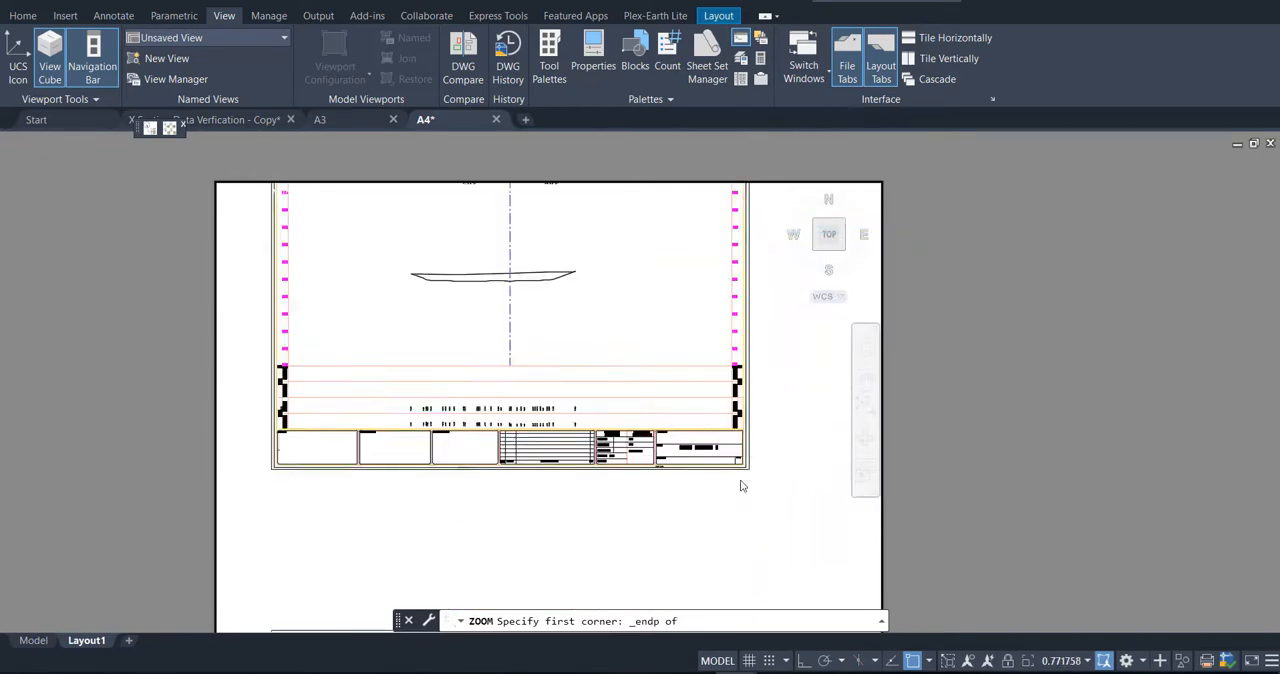
left_click(776, 446)
Step: Snap the zoom window's opposite corner to the sheet frame's upper-left endpoint, and return to paper space
scroll(790, 475, "down", 5)
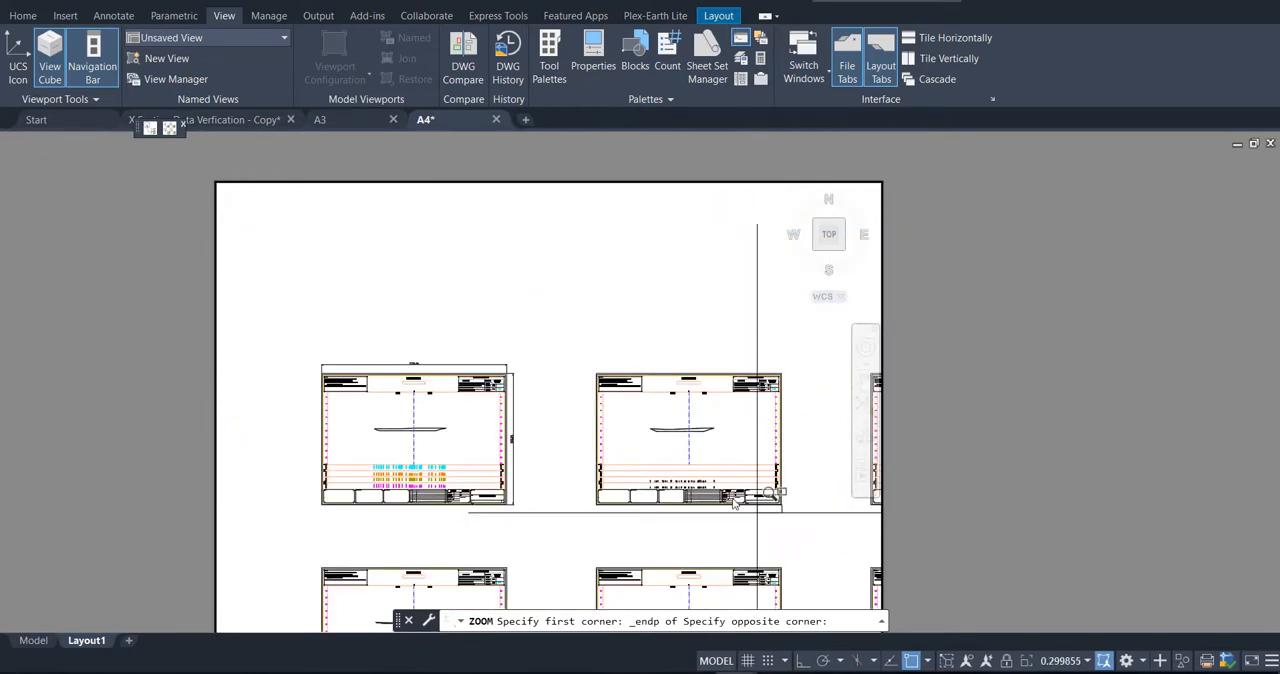
scroll(575, 360, "up", 4)
right_click(588, 372, "shift")
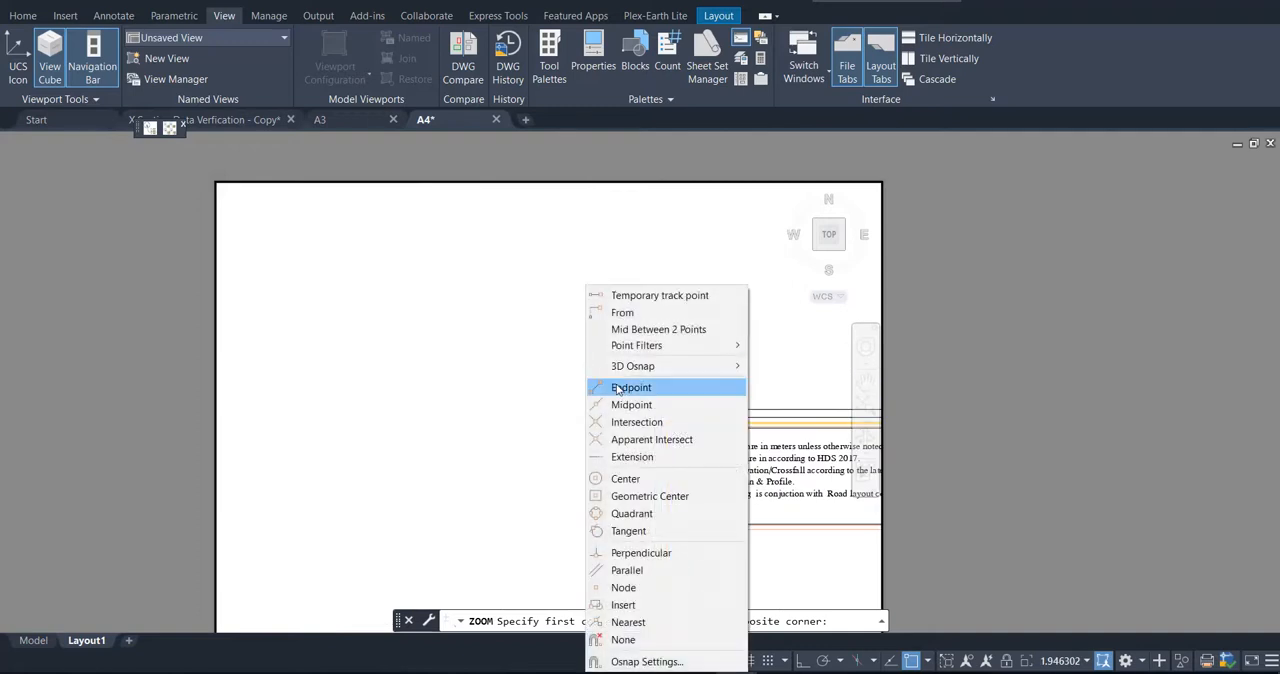
left_click(620, 383)
scroll(656, 418, "up", 3)
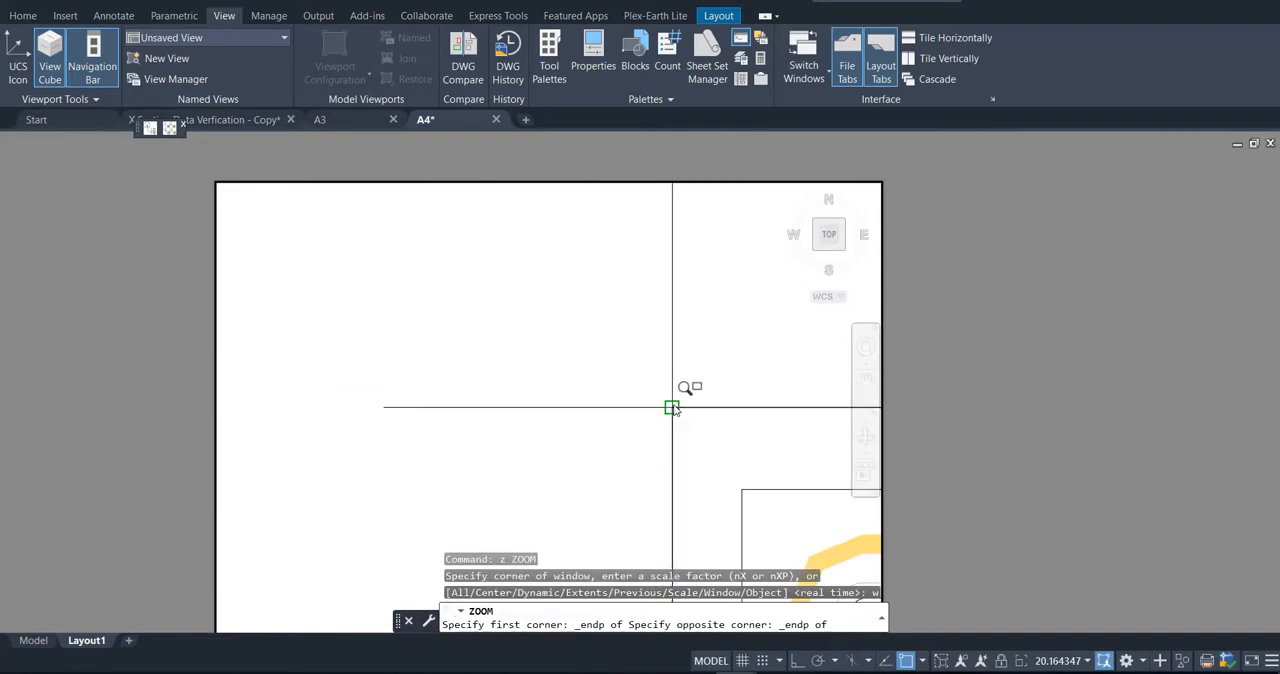
left_click(671, 409)
double_click(1024, 322)
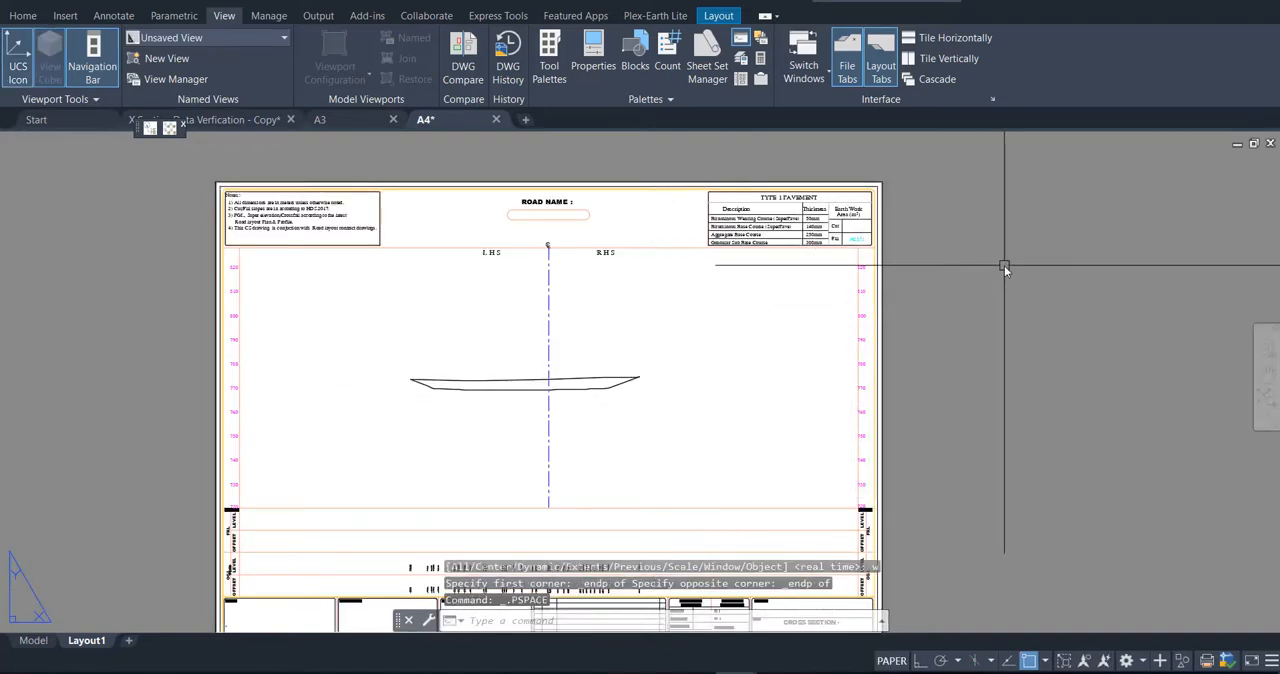
middle_click(1004, 264)
middle_click(1004, 264)
scroll(662, 273, "down", 2)
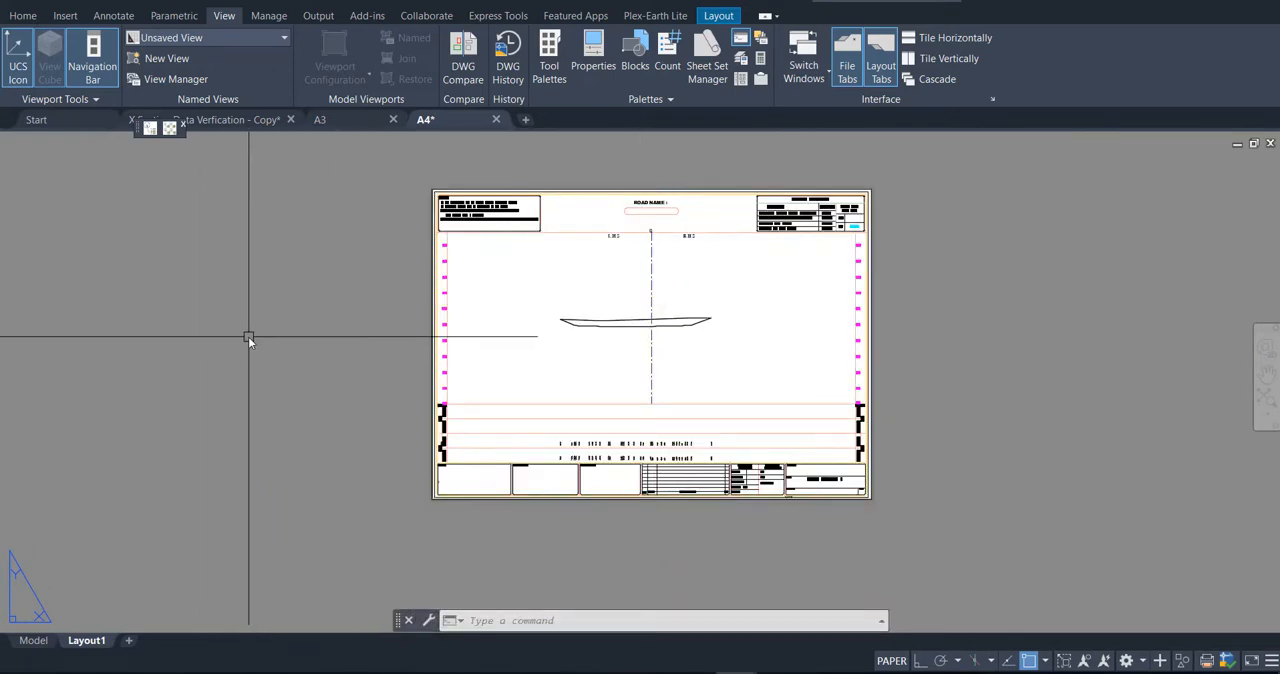
Step: Add a linear dimension across the upper edge of the sheet frame and examine its value
left_click(23, 16)
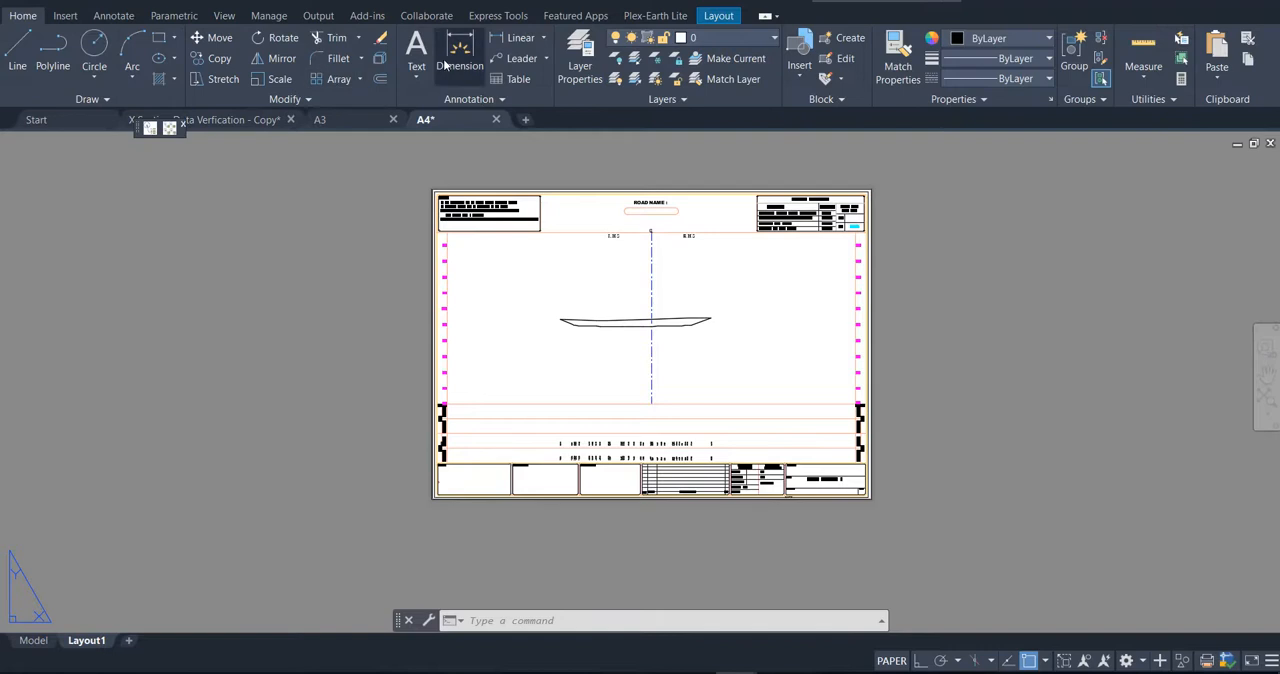
left_click(505, 38)
scroll(428, 170, "up", 6)
left_click(398, 268)
scroll(257, 275, "down", 6)
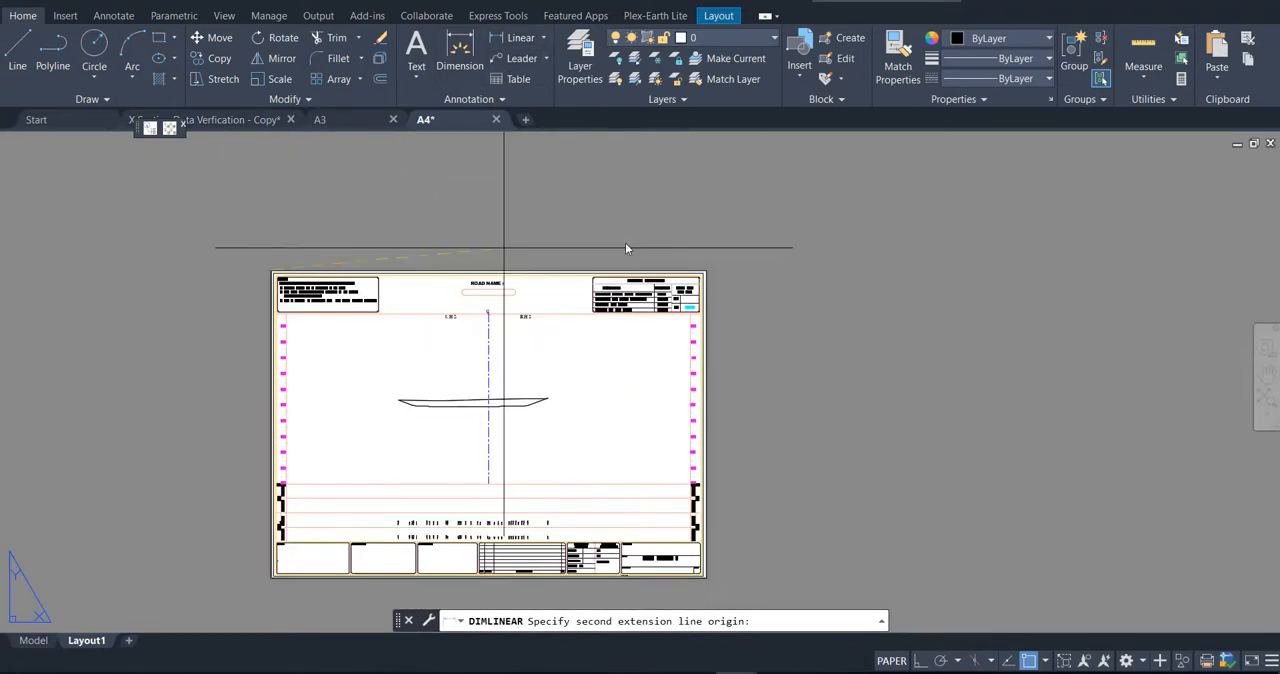
left_click(706, 270)
left_click(487, 246)
scroll(487, 246, "up", 5)
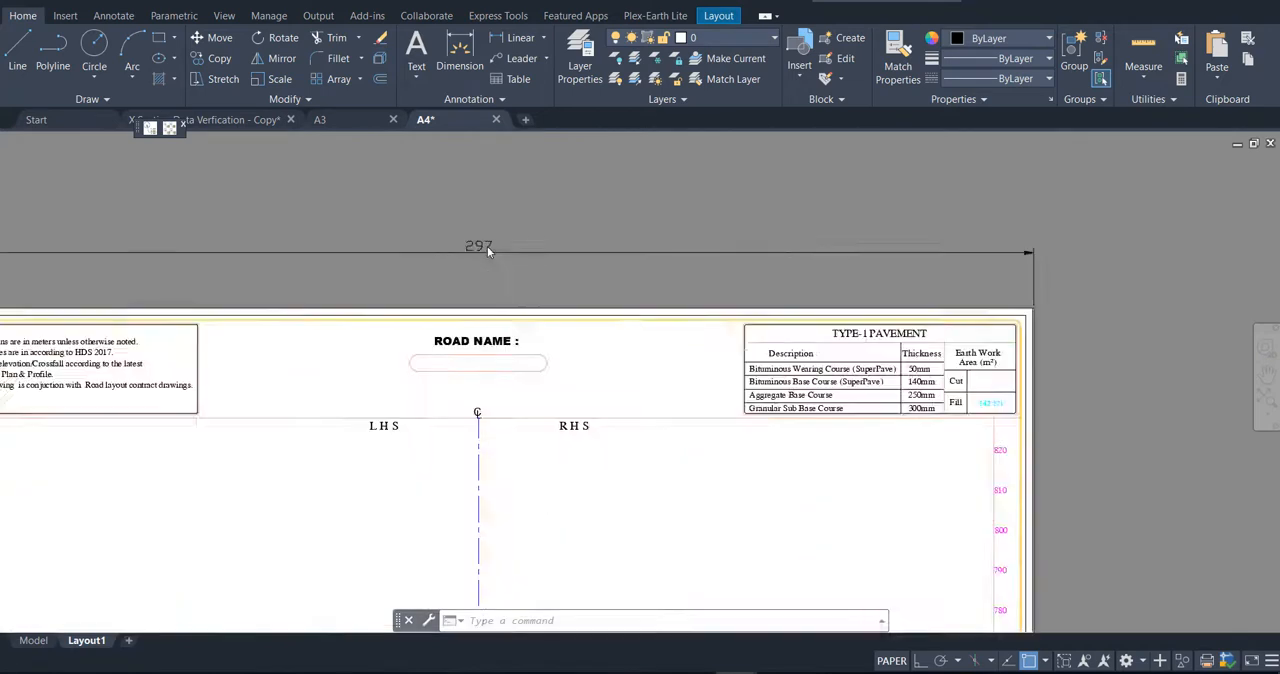
scroll(634, 215, "down", 5)
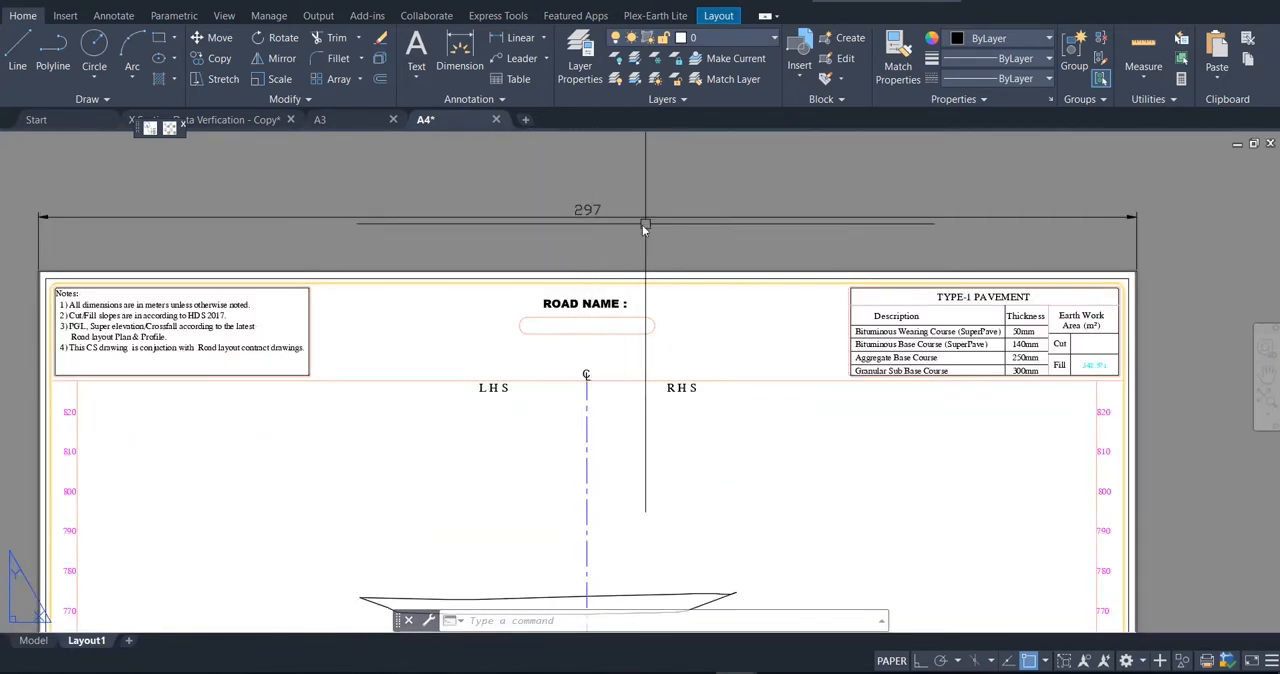
Step: Delete the linear dimension above the sheet frame
left_click(620, 230)
left_click(582, 197)
key("Delete")
scroll(582, 196, "down", 5)
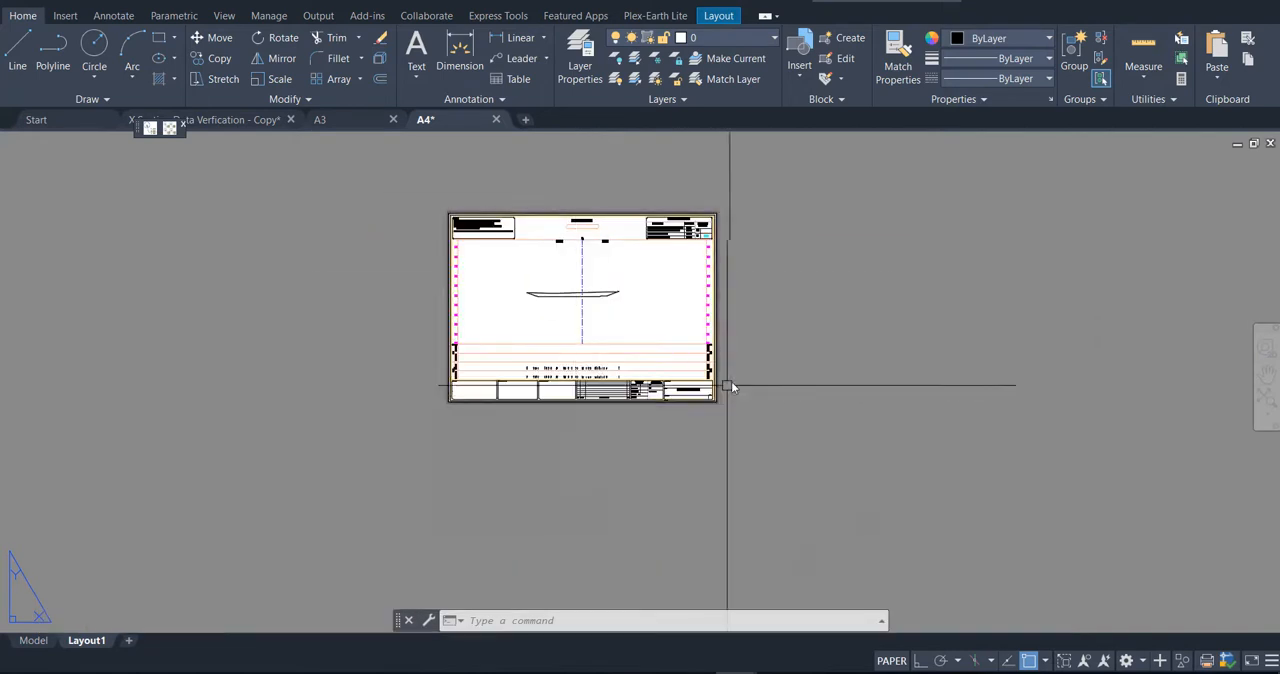
Step: Create a copy of Layout1 and place it after the original
right_click(96, 647)
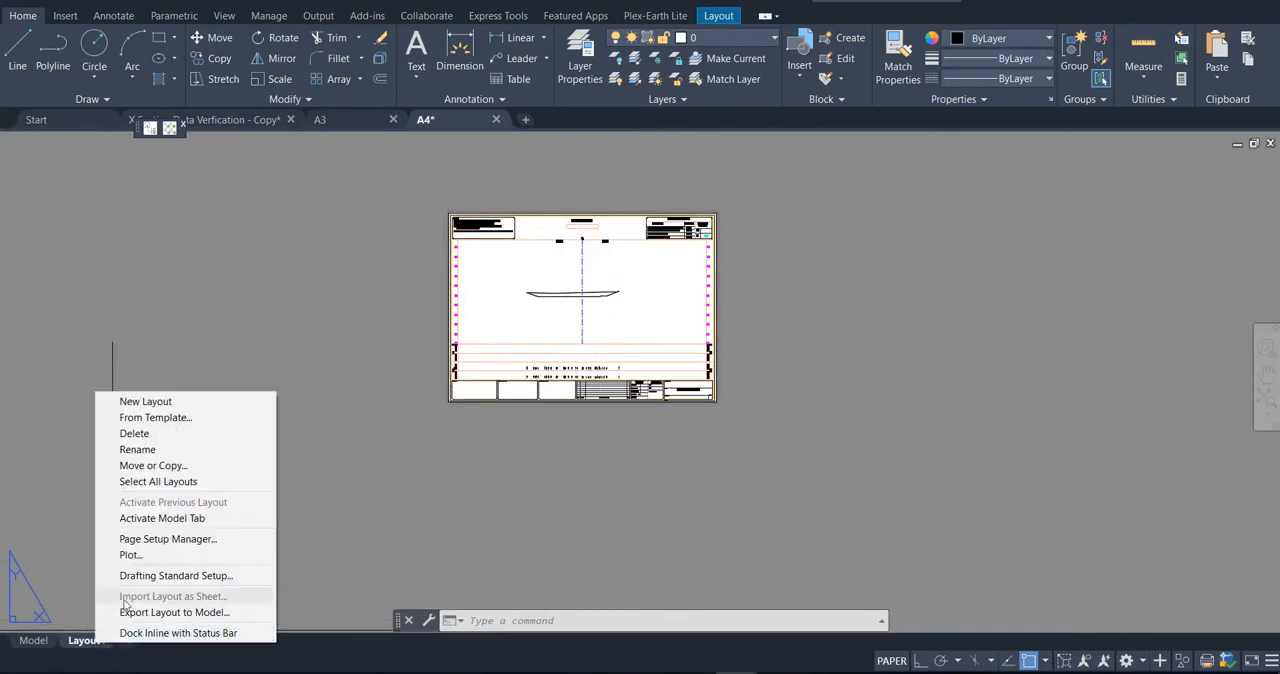
left_click(150, 463)
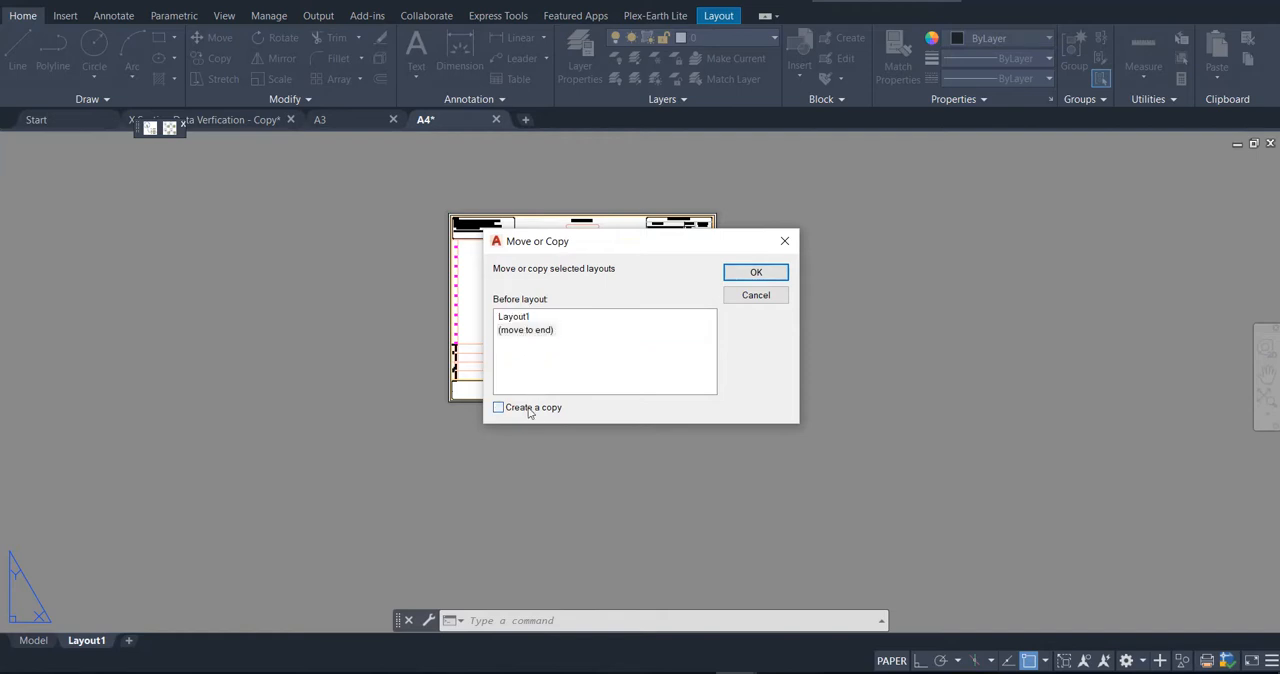
left_click(755, 273)
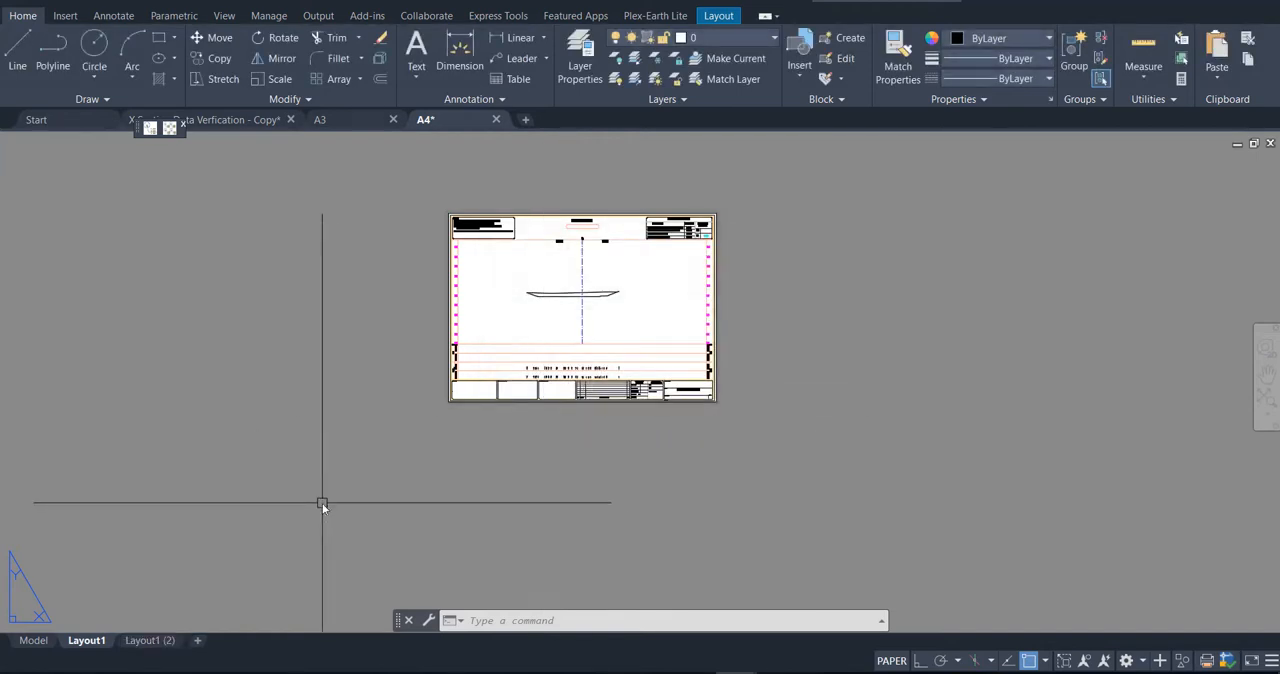
Step: Rename Layout1 as A4-1 and open the copied layout
type("A")
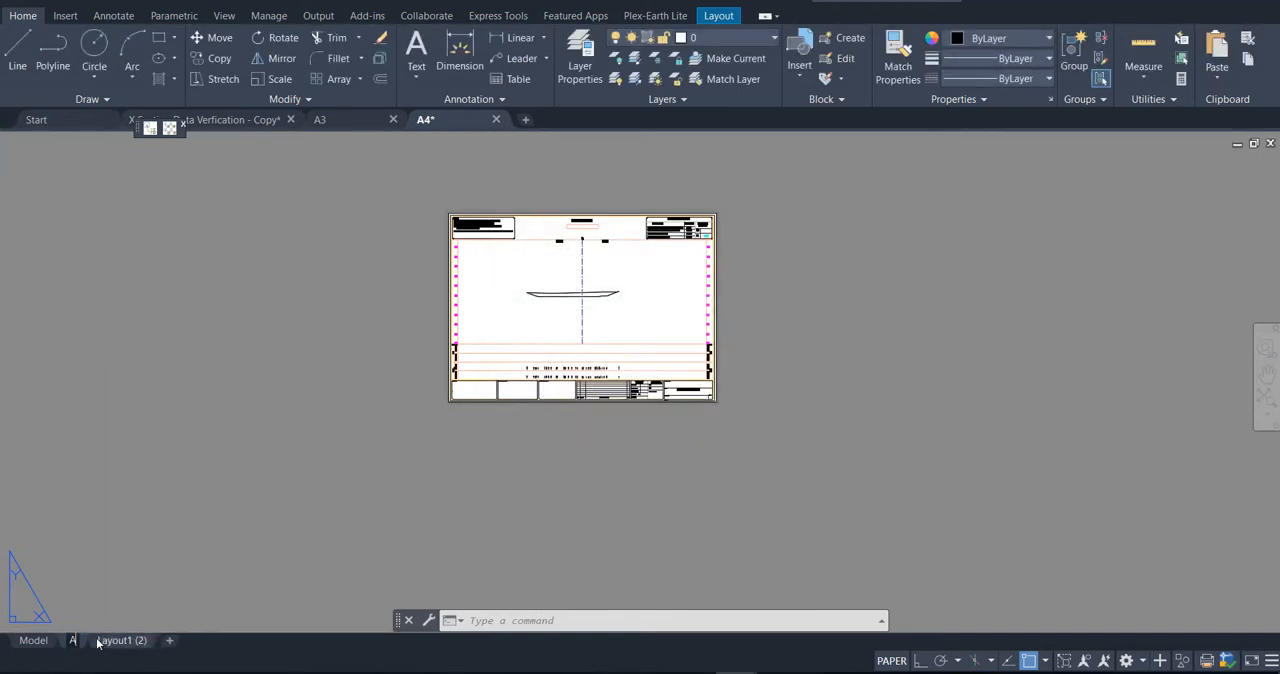
type("4-")
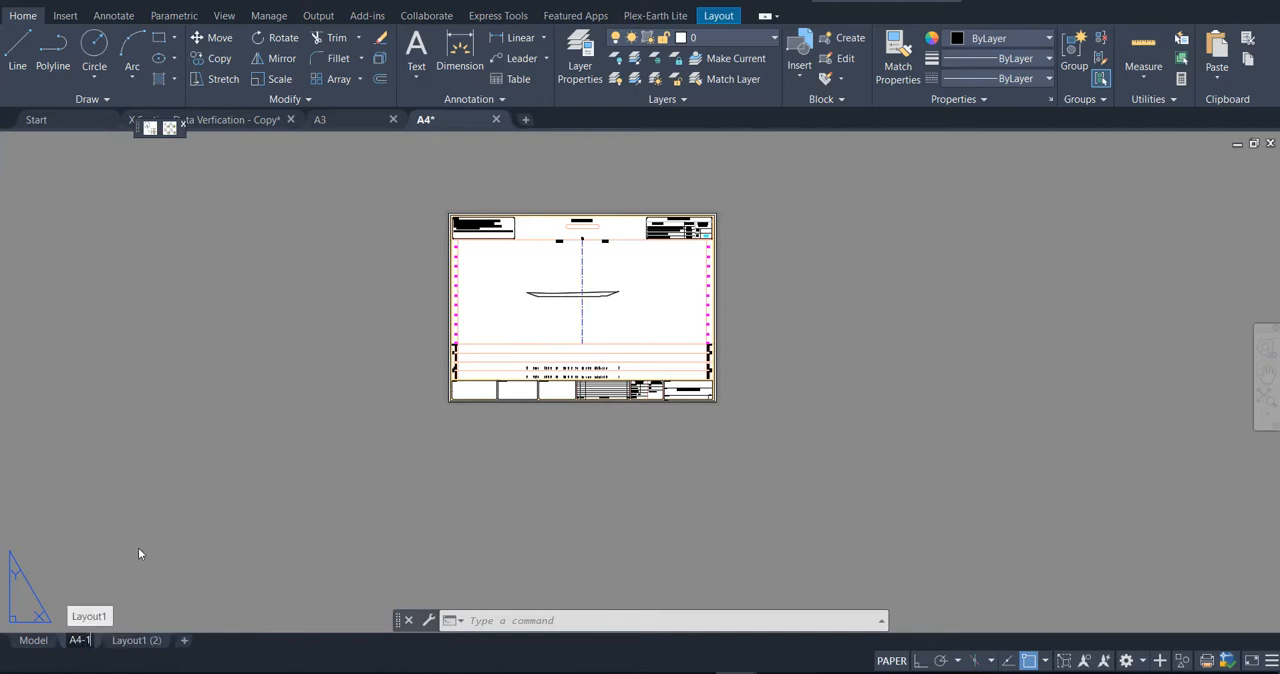
type("1")
left_click(148, 528)
left_click(150, 528)
left_click(143, 641)
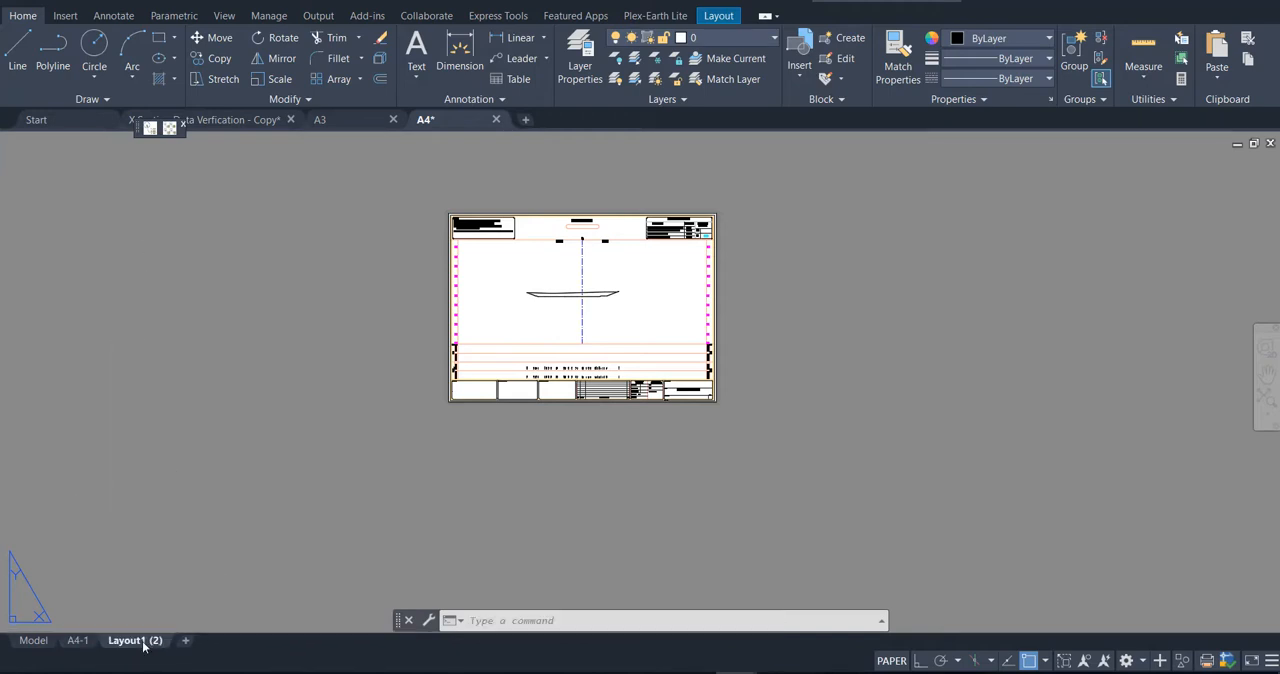
Step: Rename the copied layout as A4-2
right_click(143, 644)
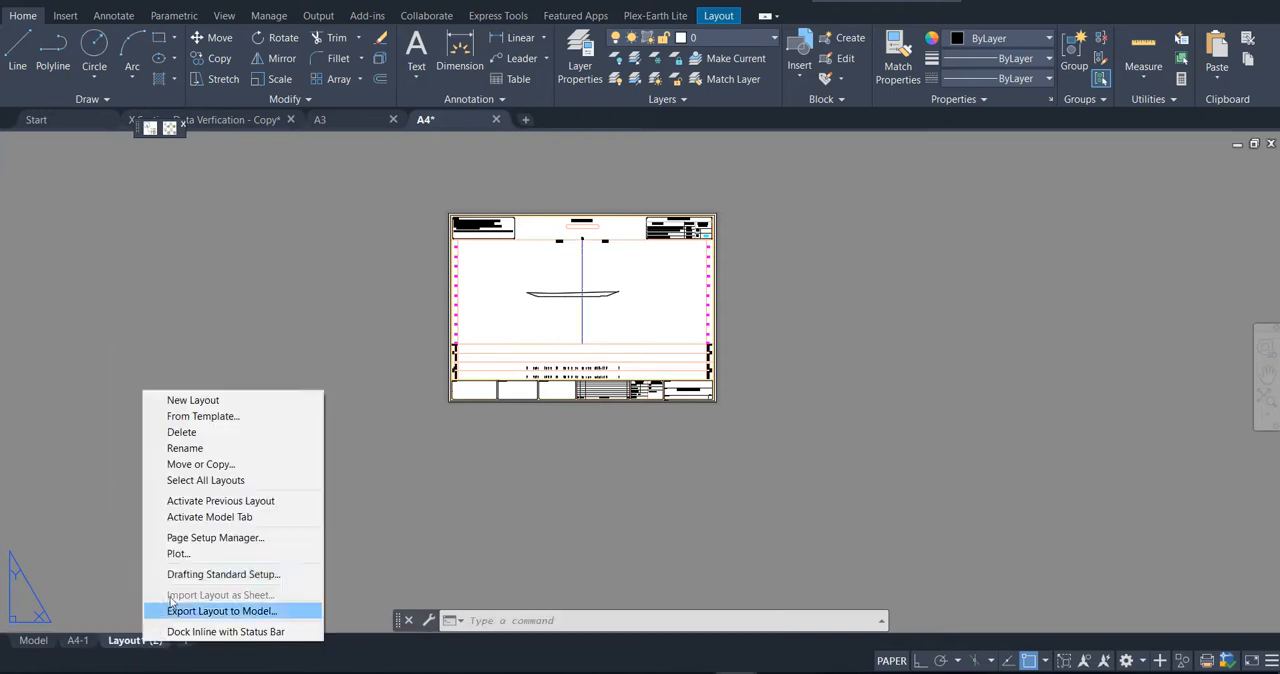
left_click(199, 447)
type("A4-2")
left_click(263, 451)
key("Escape")
Step: Activate the A4-2 viewport and bring the upper-left frame corner of a different cross-section sheet into view
double_click(641, 306)
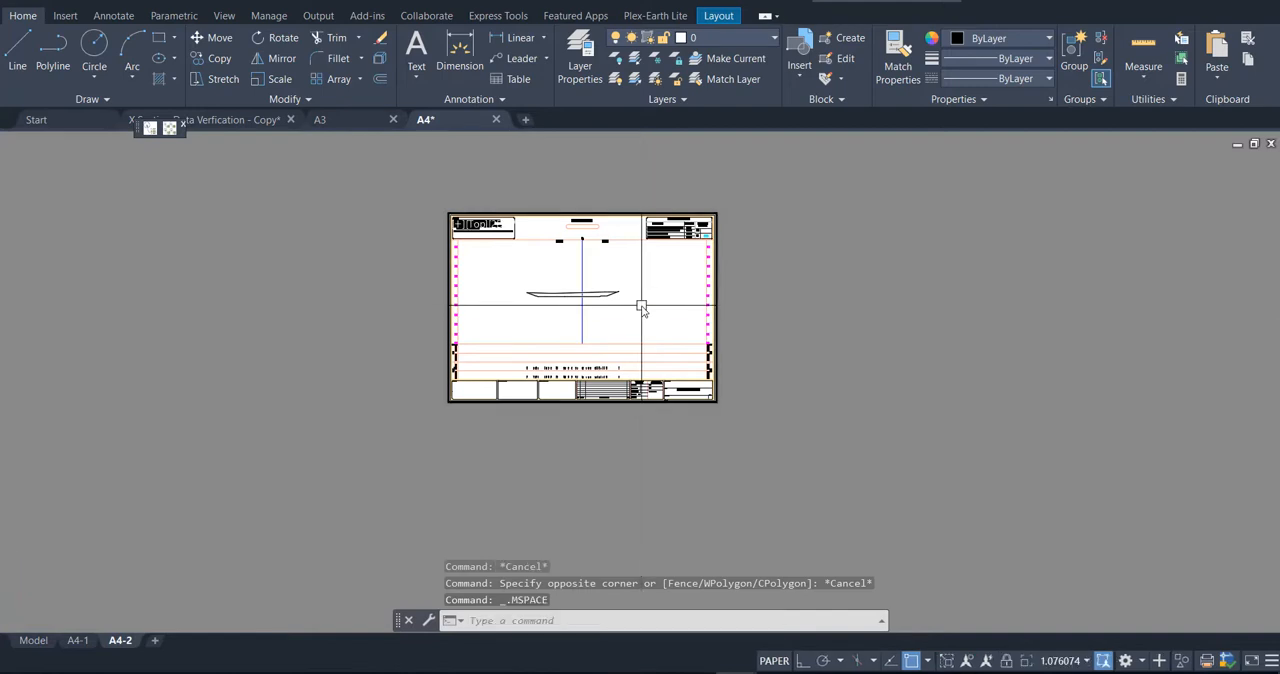
scroll(641, 306, "down", 4)
middle_click_drag(611, 325, 533, 262)
scroll(538, 338, "down", 3)
middle_click_drag(558, 343, 539, 288)
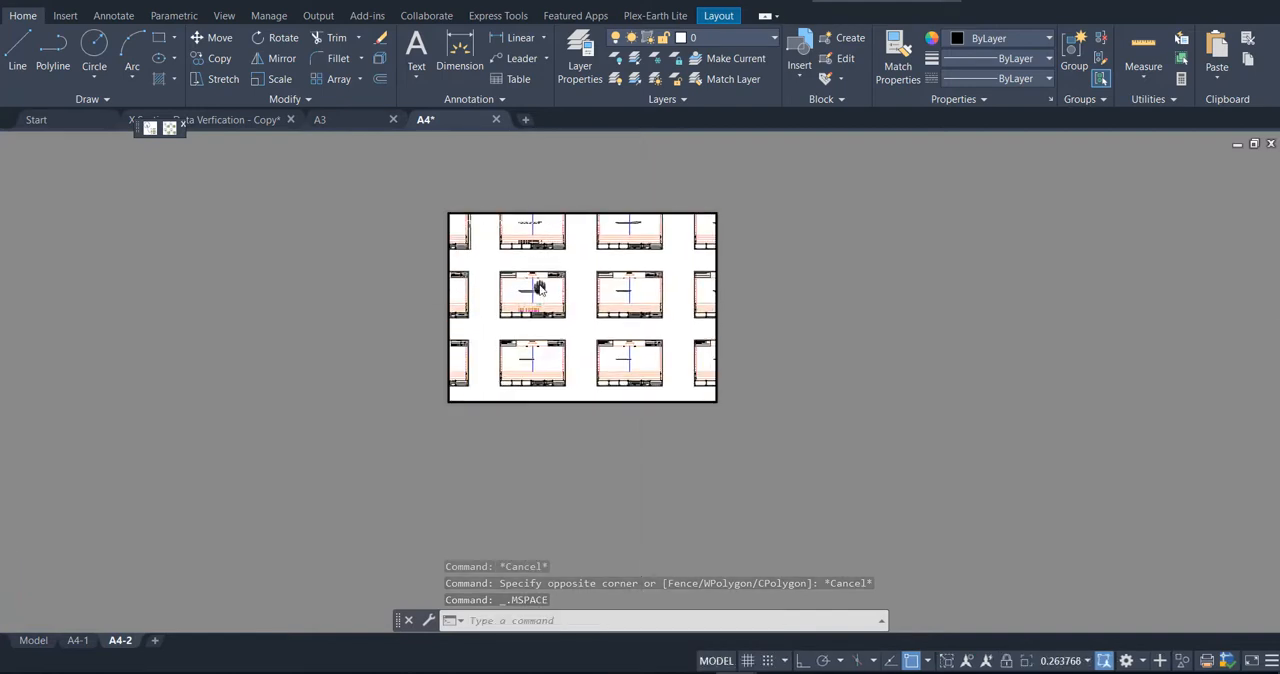
scroll(562, 337, "up", 6)
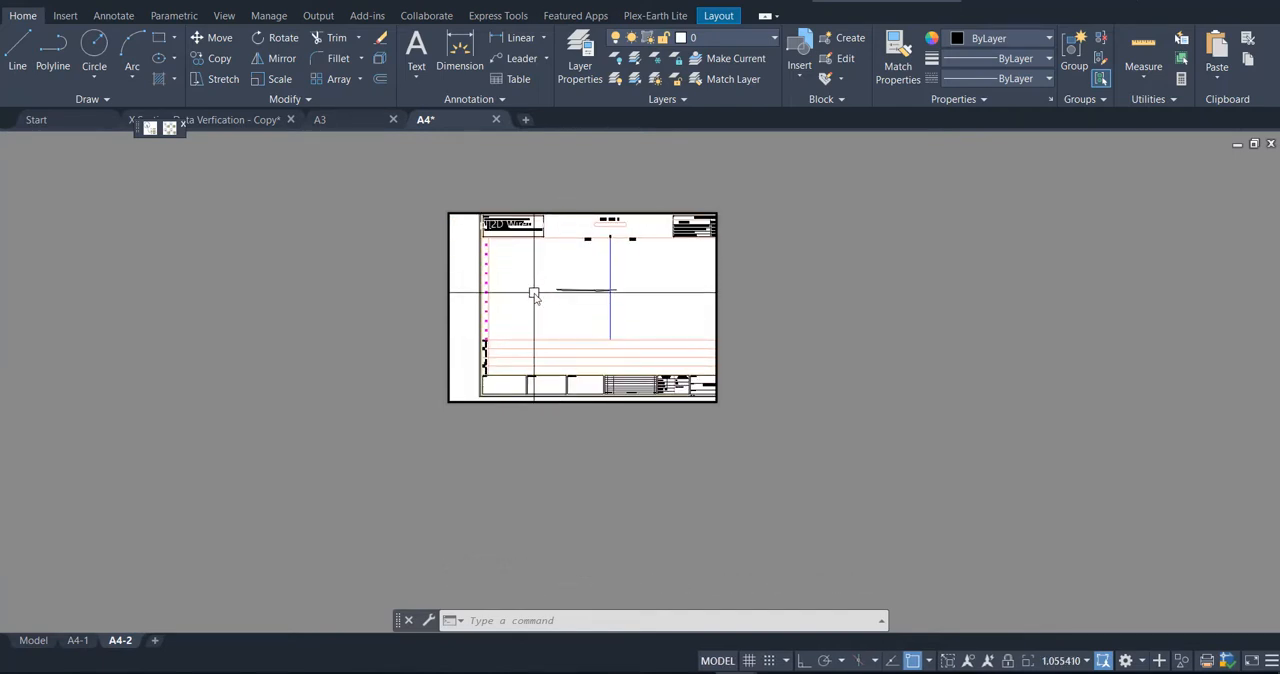
scroll(534, 293, "up", 6)
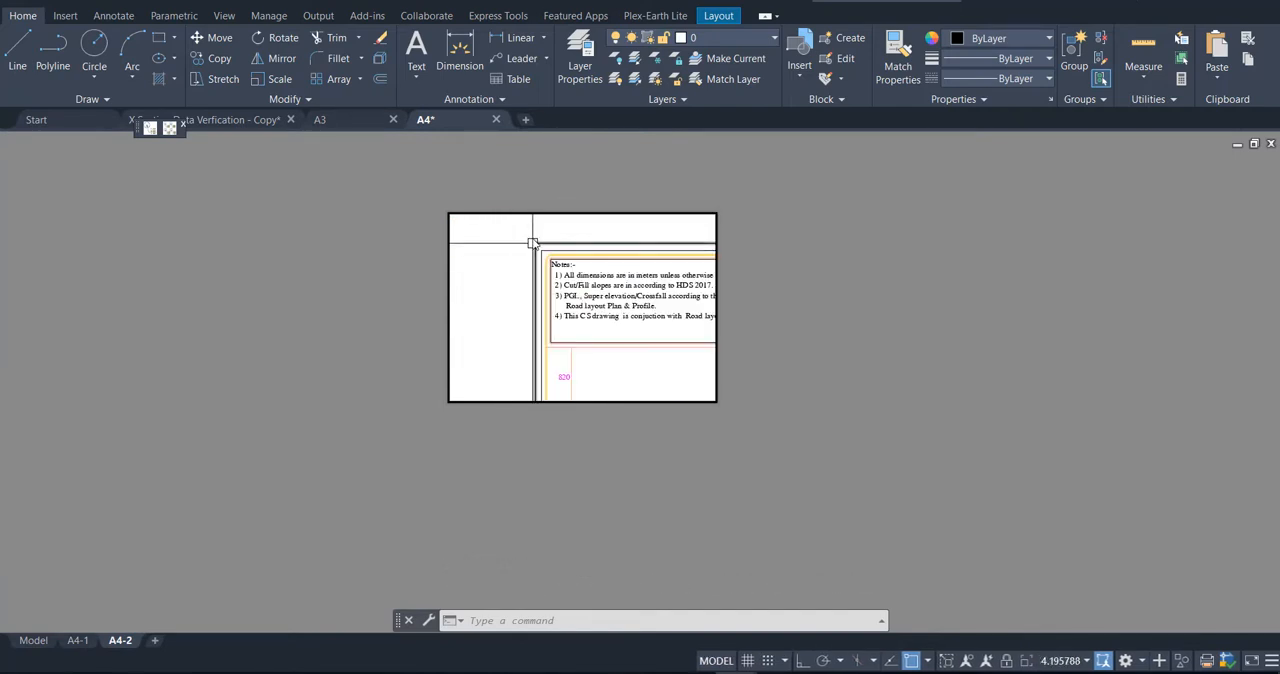
Step: Fit the viewport to that sheet with a window zoom between the outer frame's opposite corner endpoints, and return to paper space
type("z")
key("Return")
type("w")
key("Return")
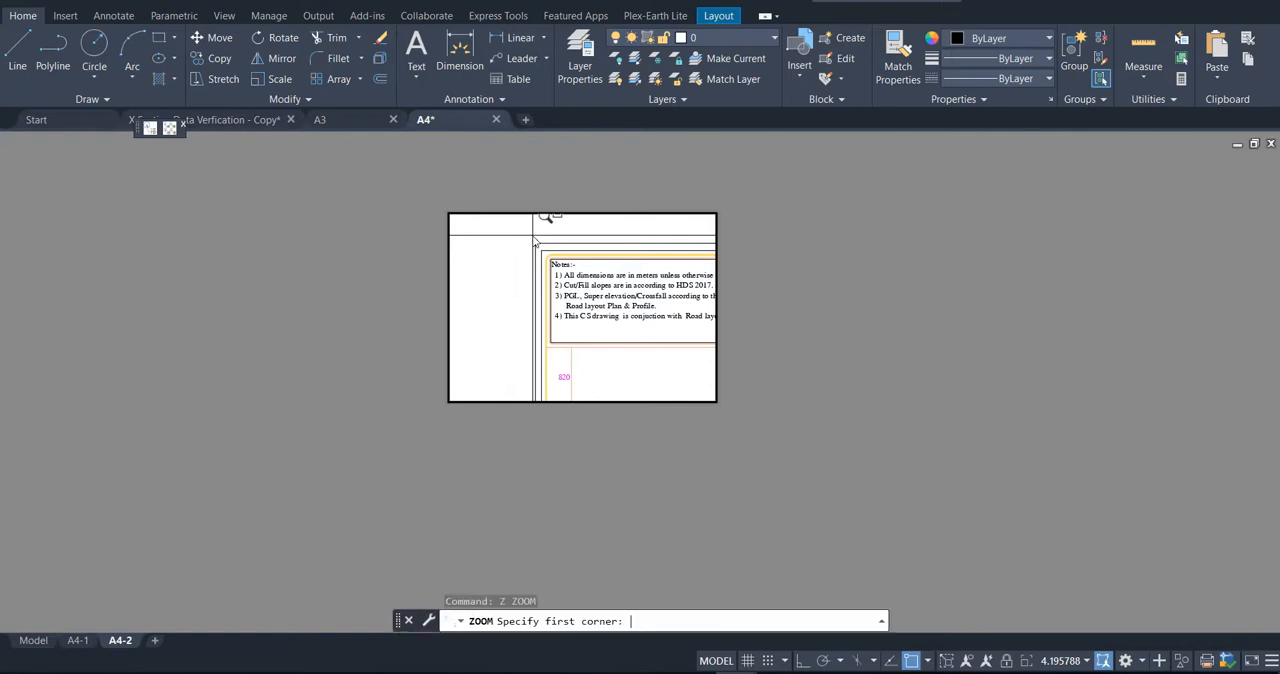
right_click(533, 248, "shift")
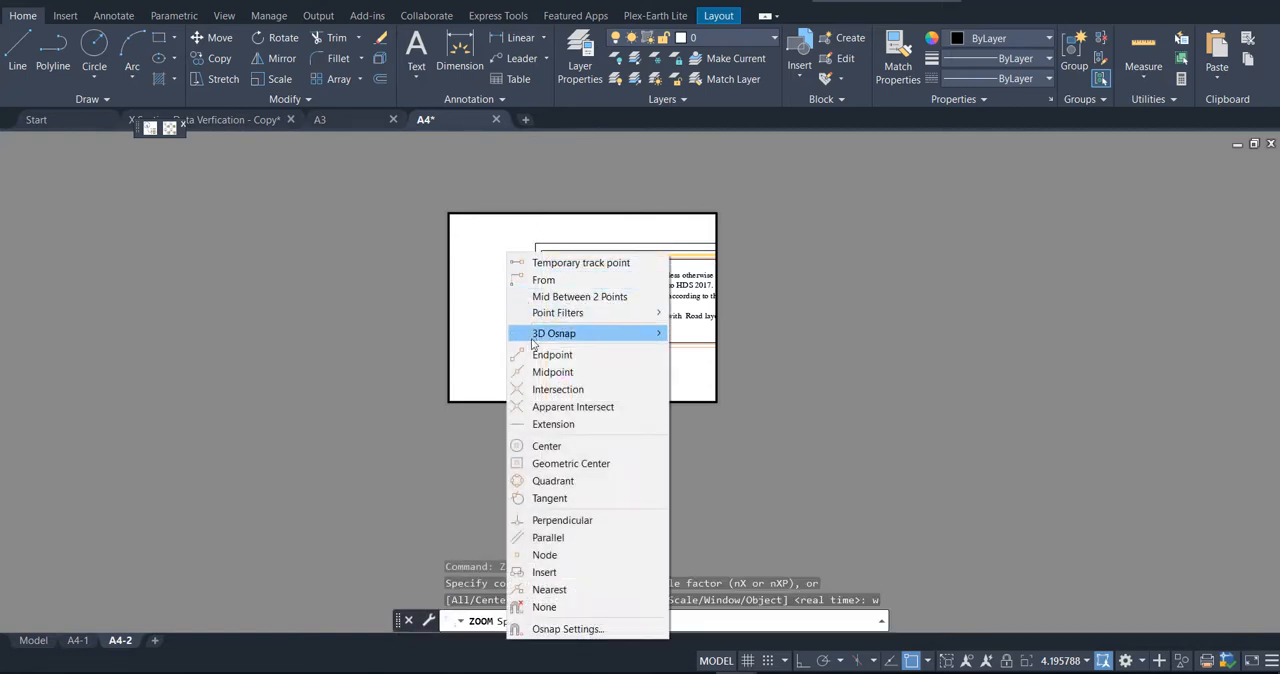
left_click(552, 353)
left_click(537, 245)
scroll(540, 245, "down", 10)
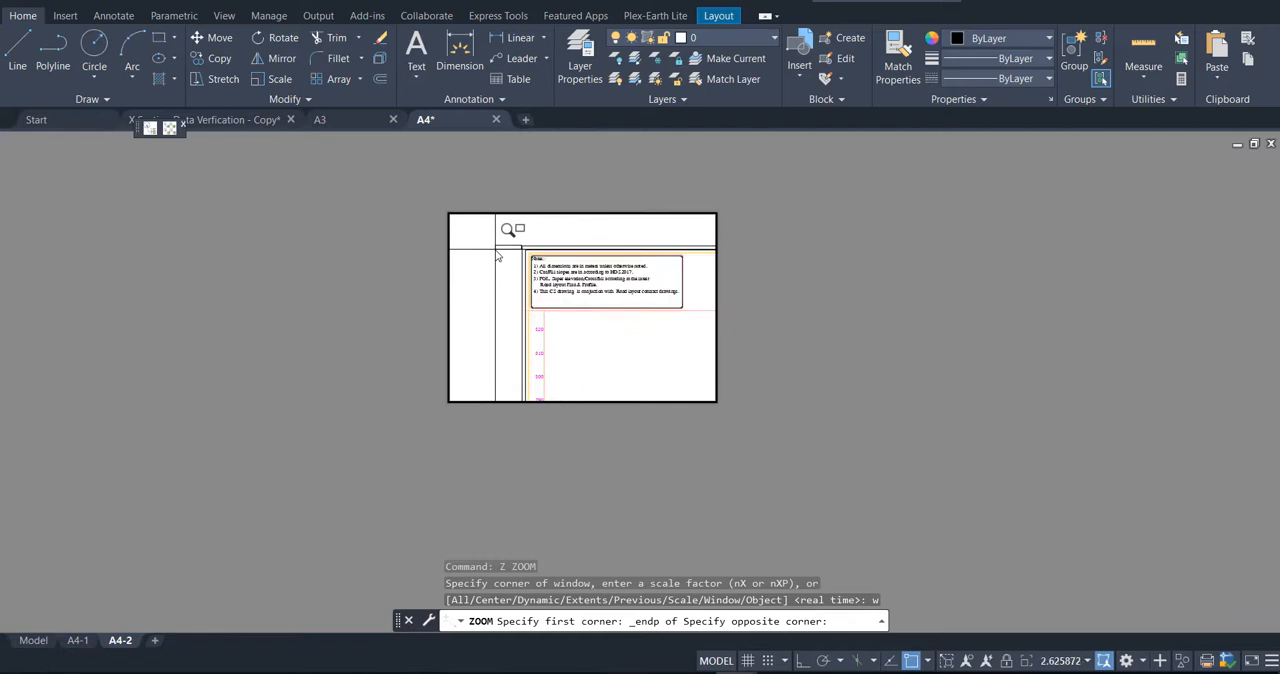
scroll(614, 274, "up", 12)
right_click(627, 288, "shift")
left_click(673, 387)
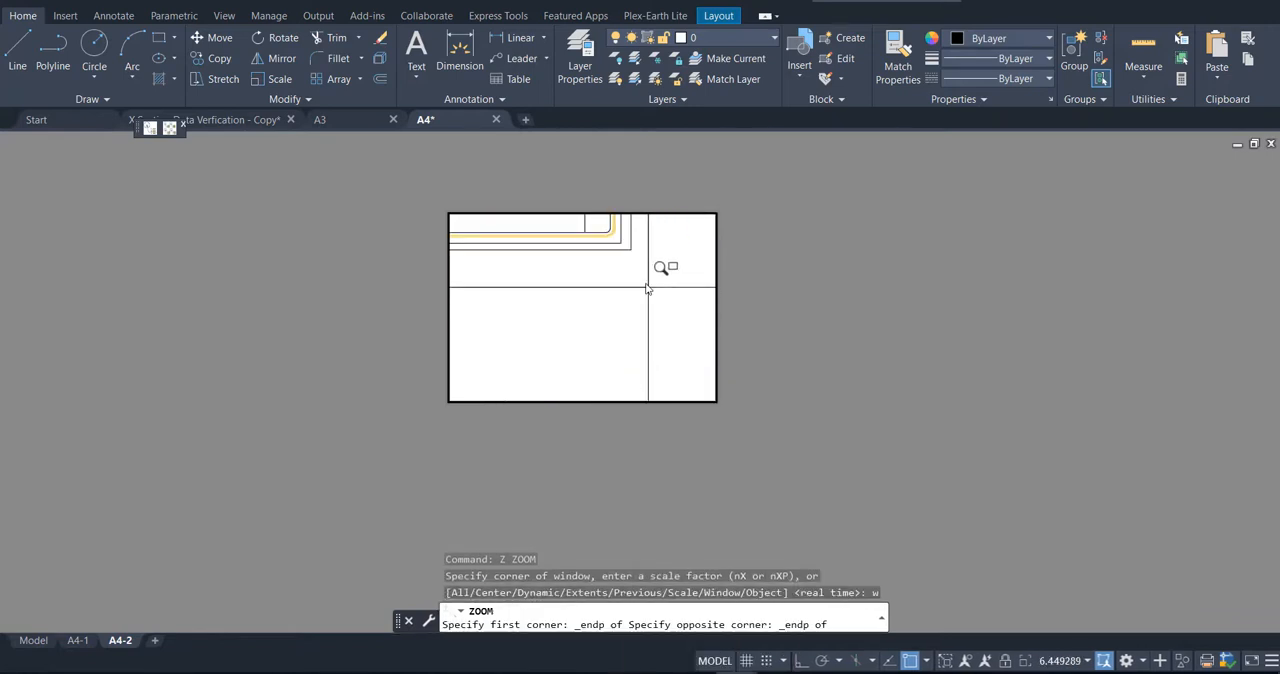
left_click(631, 249)
double_click(830, 352)
key("Escape")
key("Escape")
Step: Zoom the layout to its extents and save the drawing
type("z")
key("Return")
type("e")
key("Return")
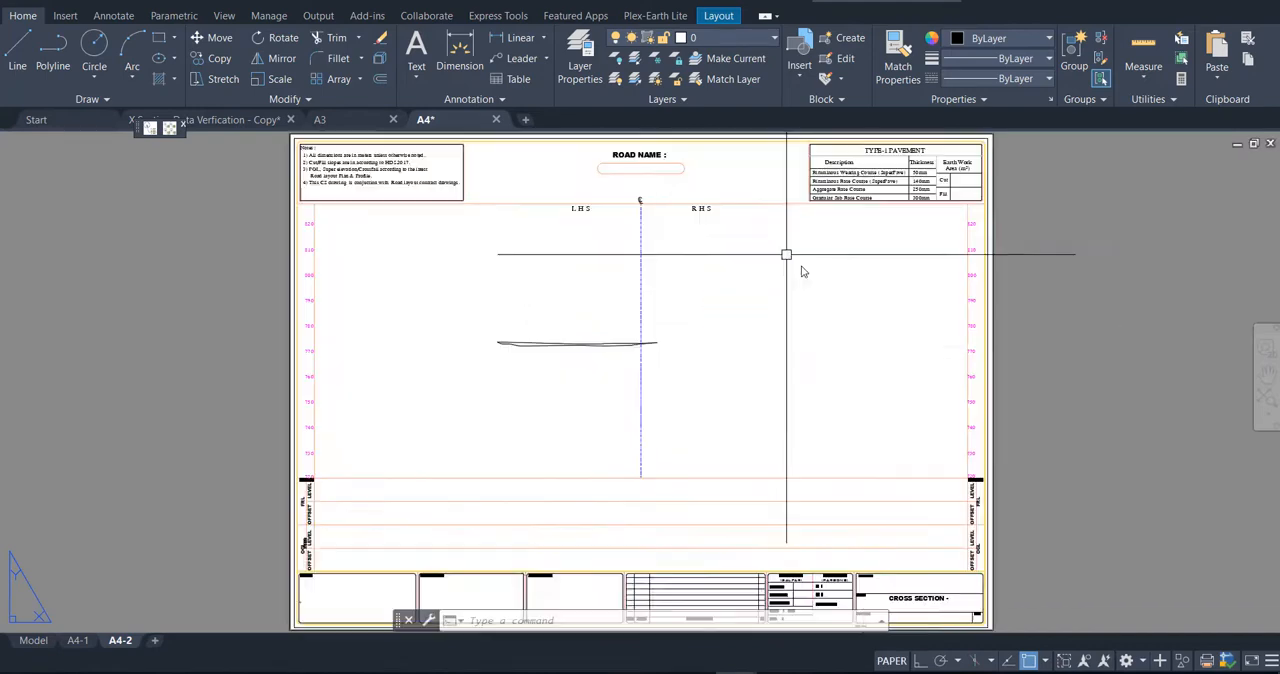
scroll(817, 360, "down", 2)
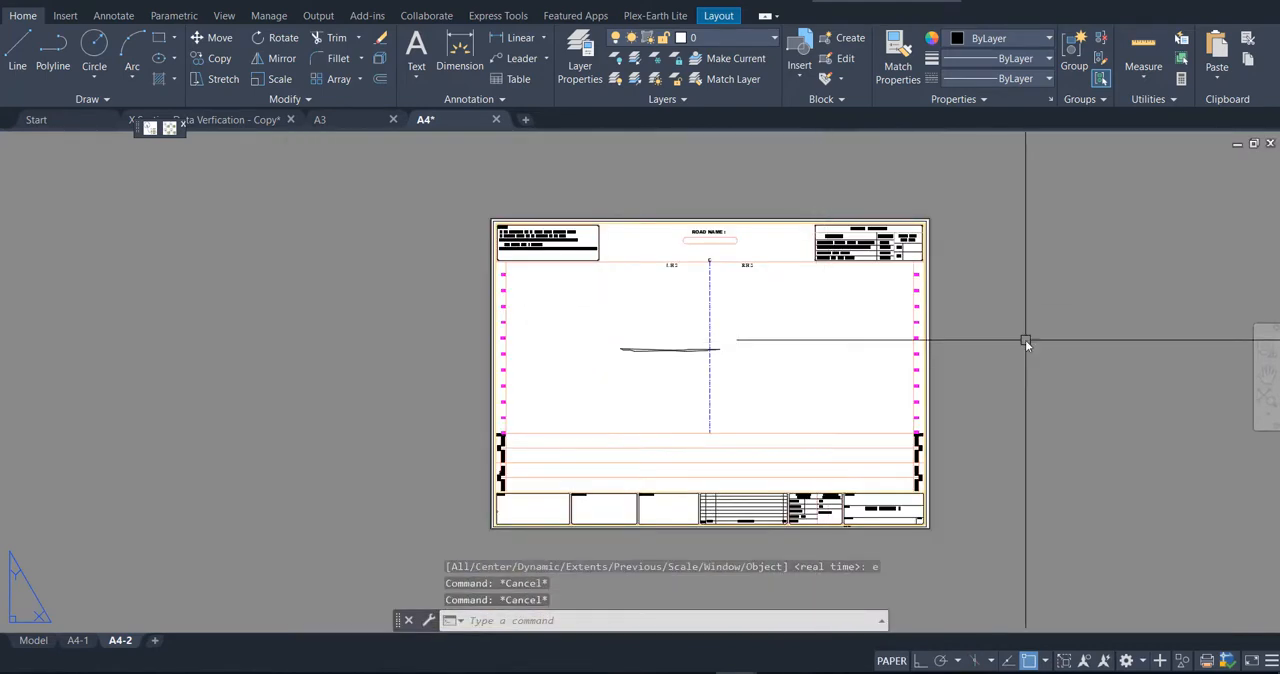
key("ctrl+s")
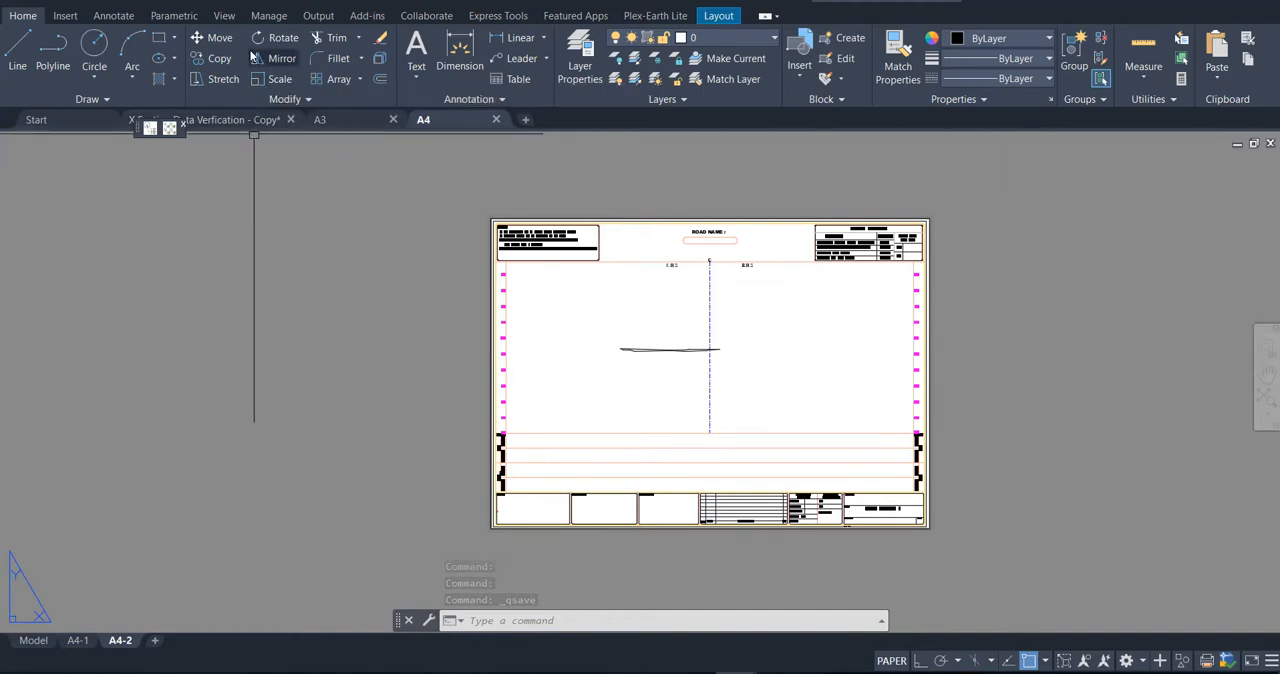
Step: Open the Sheet Set Manager and start a new sheet set based on existing drawings
left_click(224, 15)
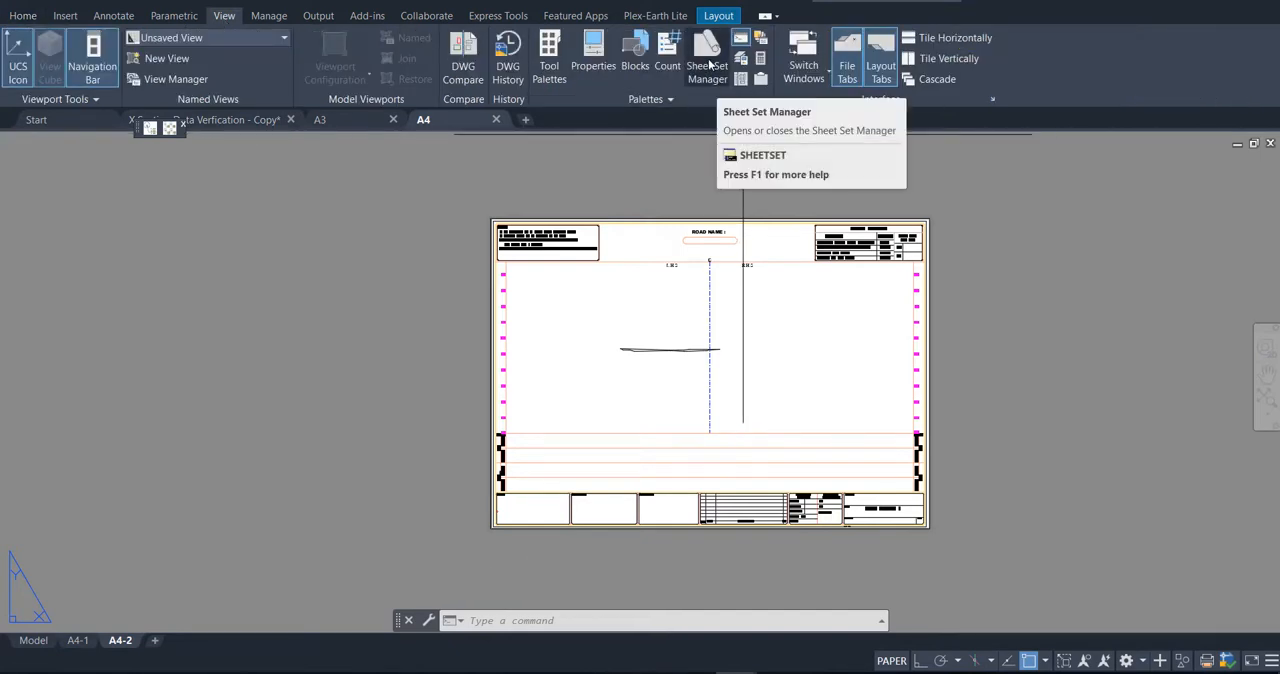
left_click(710, 70)
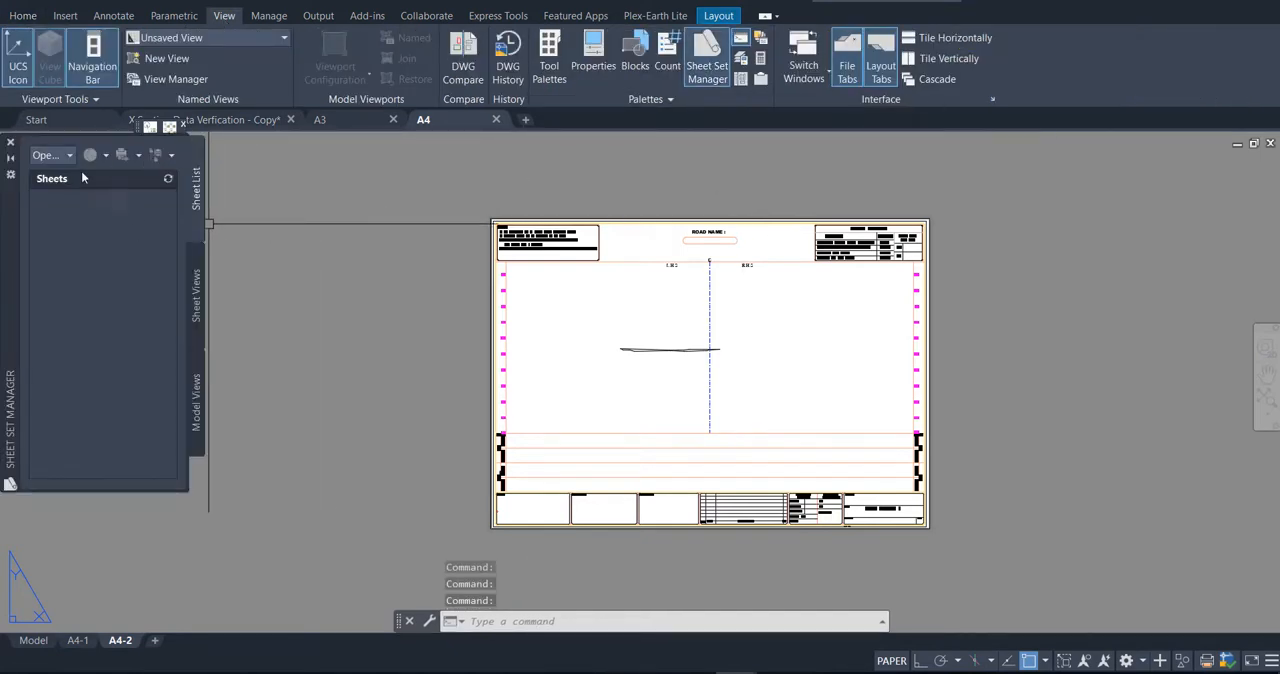
left_click(69, 157)
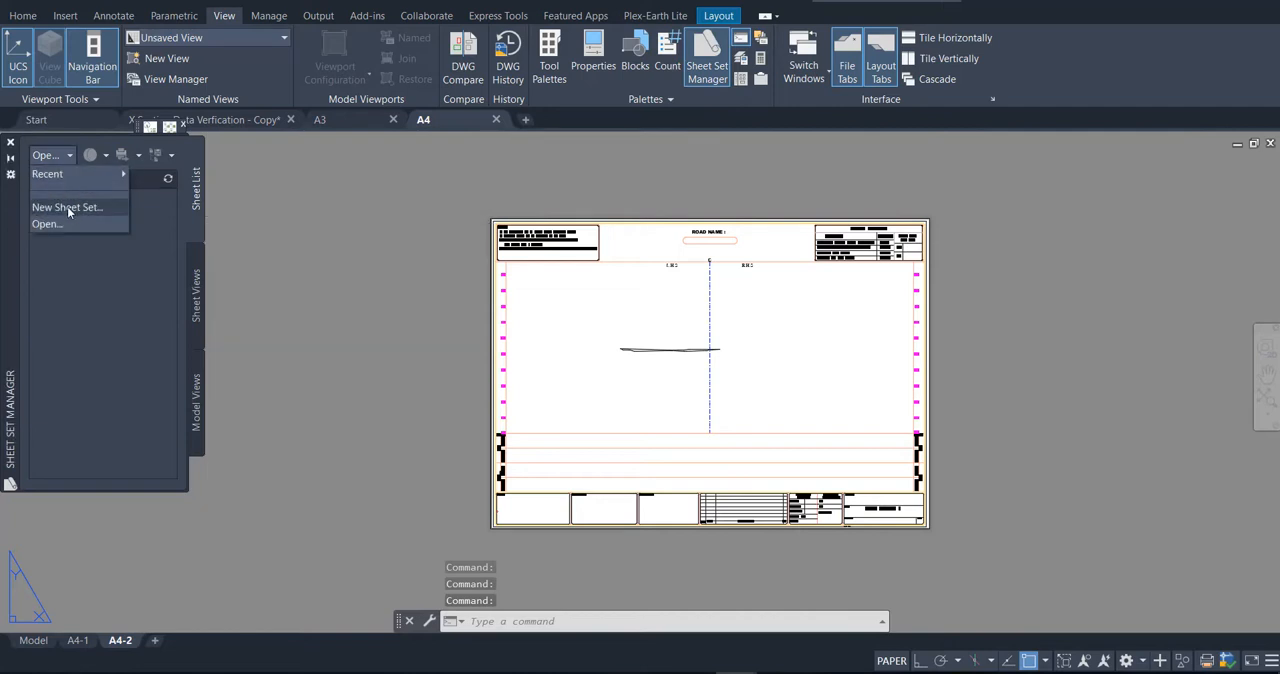
left_click(67, 206)
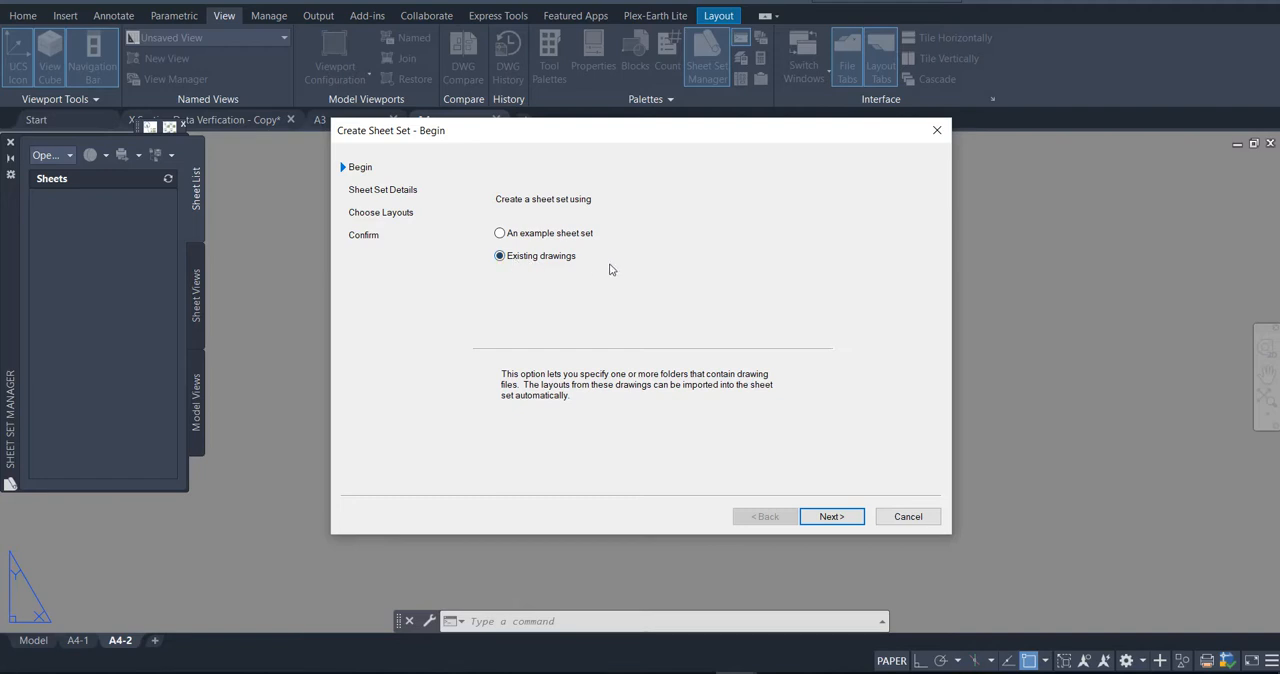
left_click(832, 516)
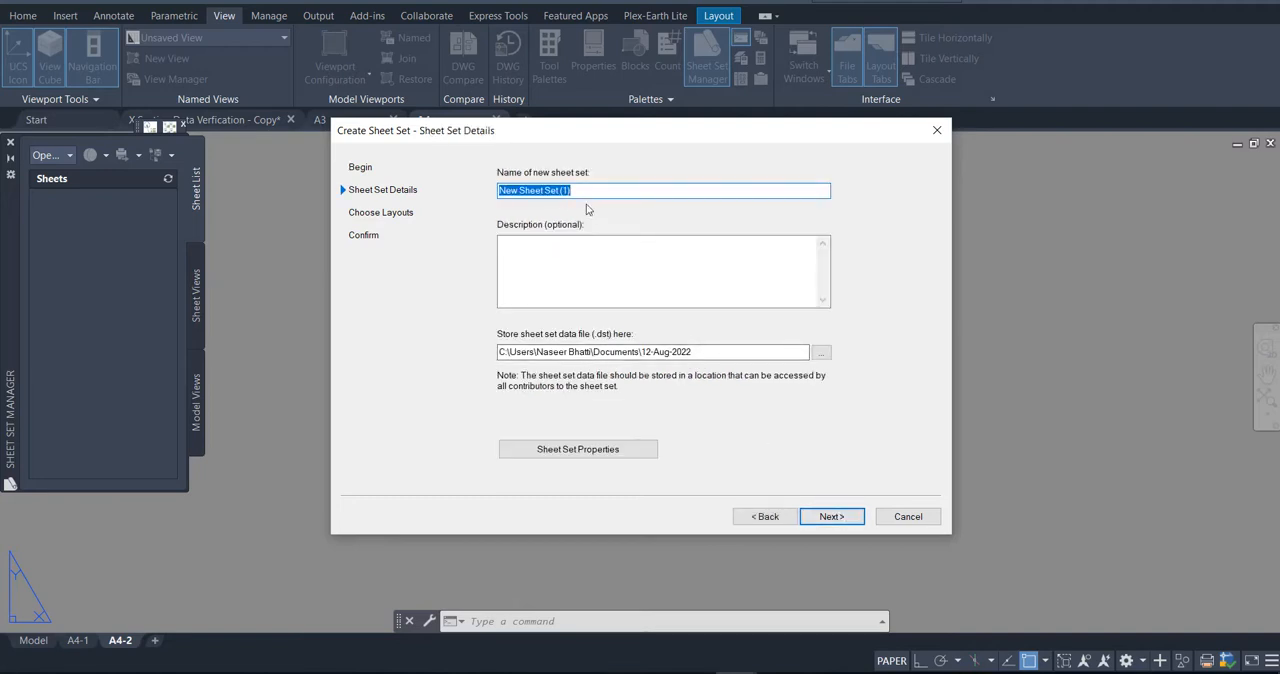
Step: Name the sheet set Cross Section Sheet A3 & A4, store it in the 12-Aug-2022 folder, and create it without layouts
type("C")
type("ross Section Sheet A 3 & A4")
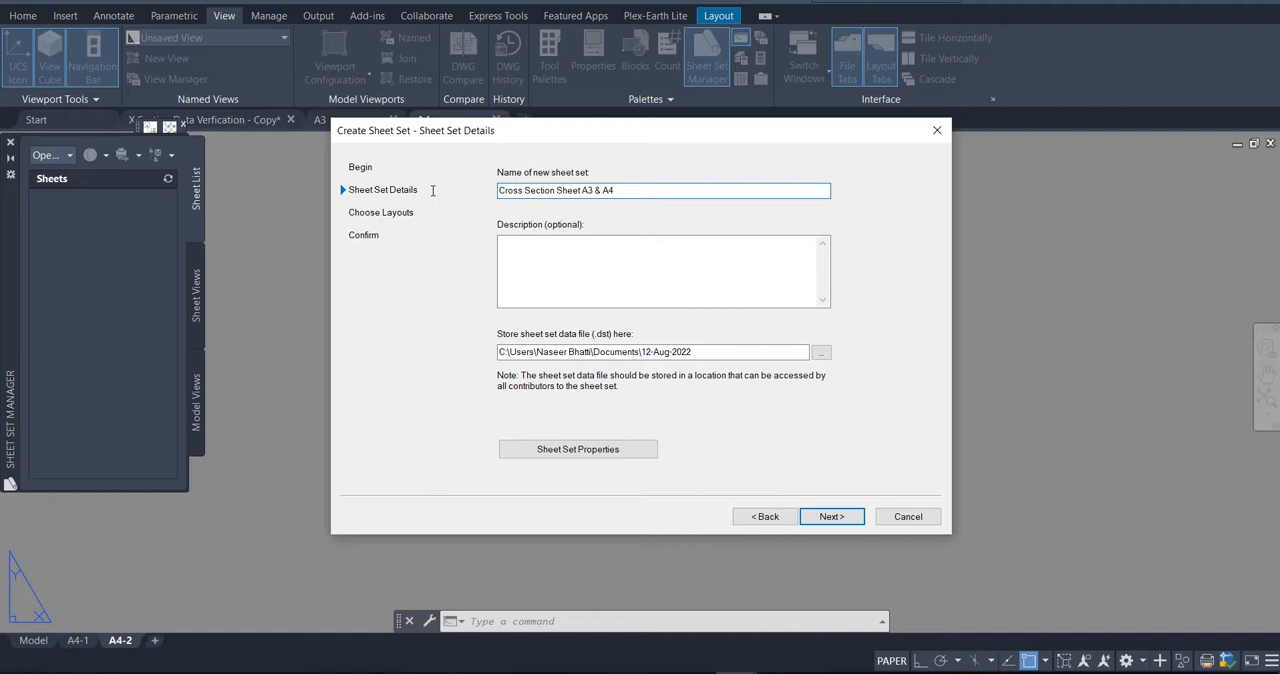
left_click(820, 352)
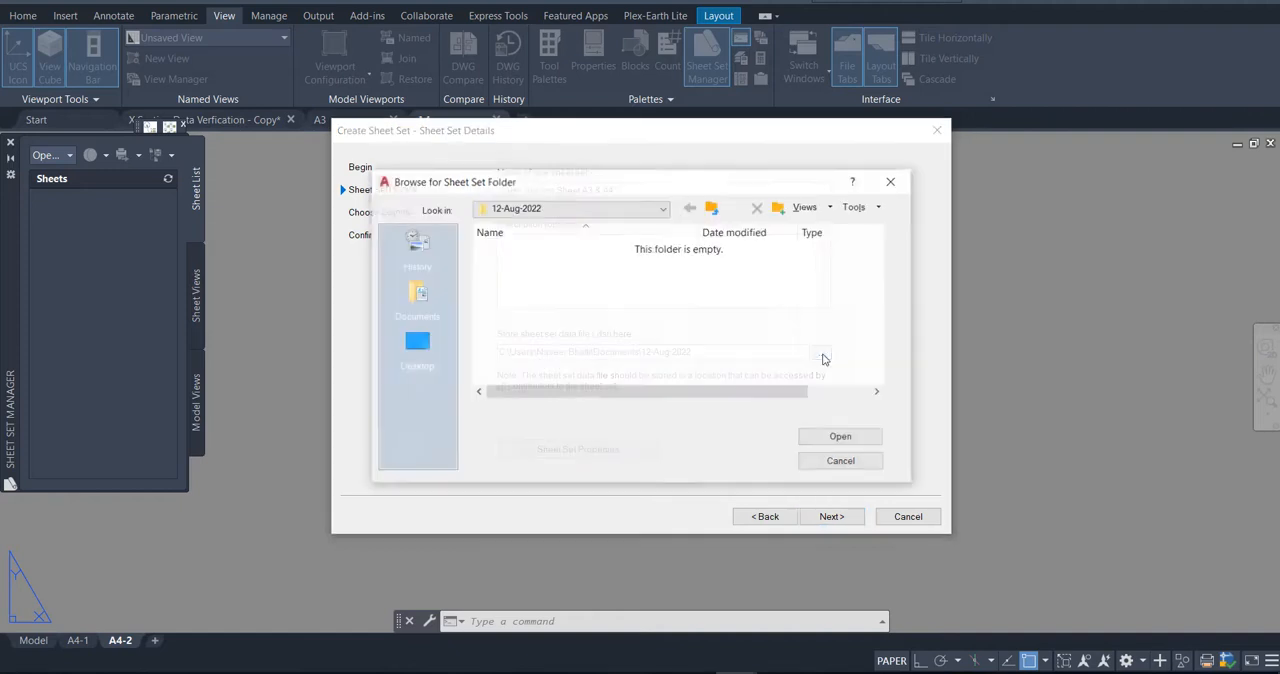
left_click(842, 437)
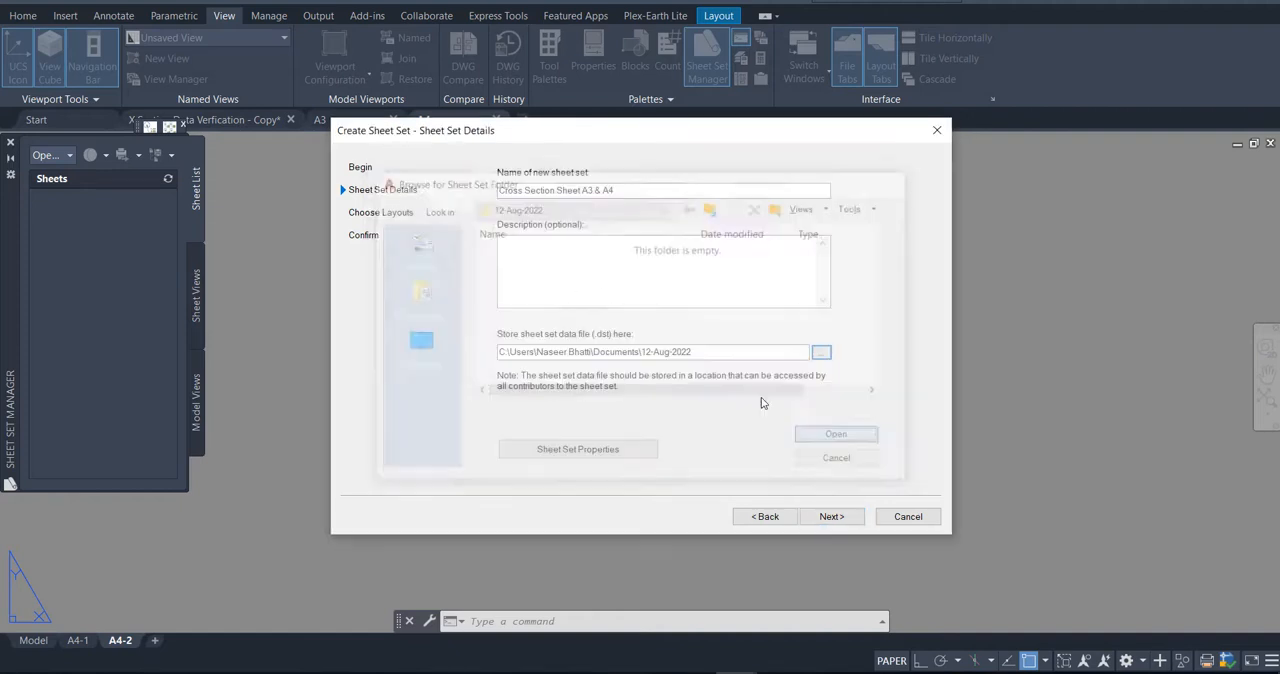
left_click(831, 516)
left_click(831, 516)
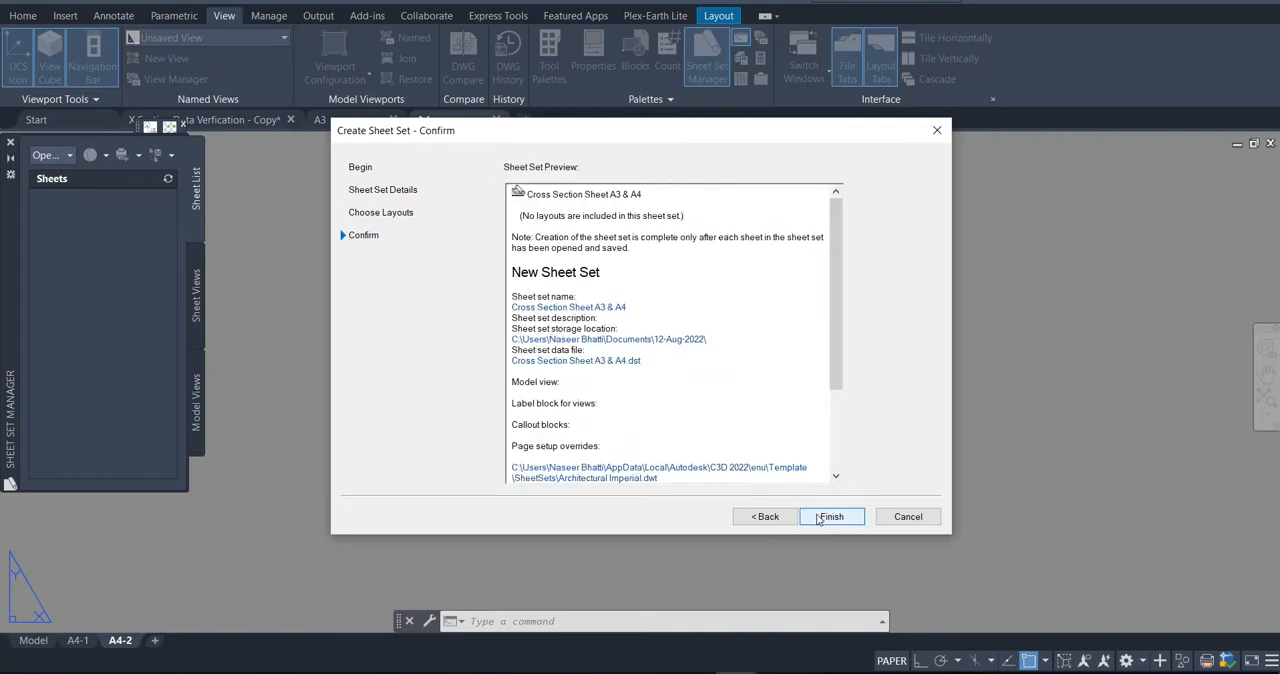
left_click(832, 516)
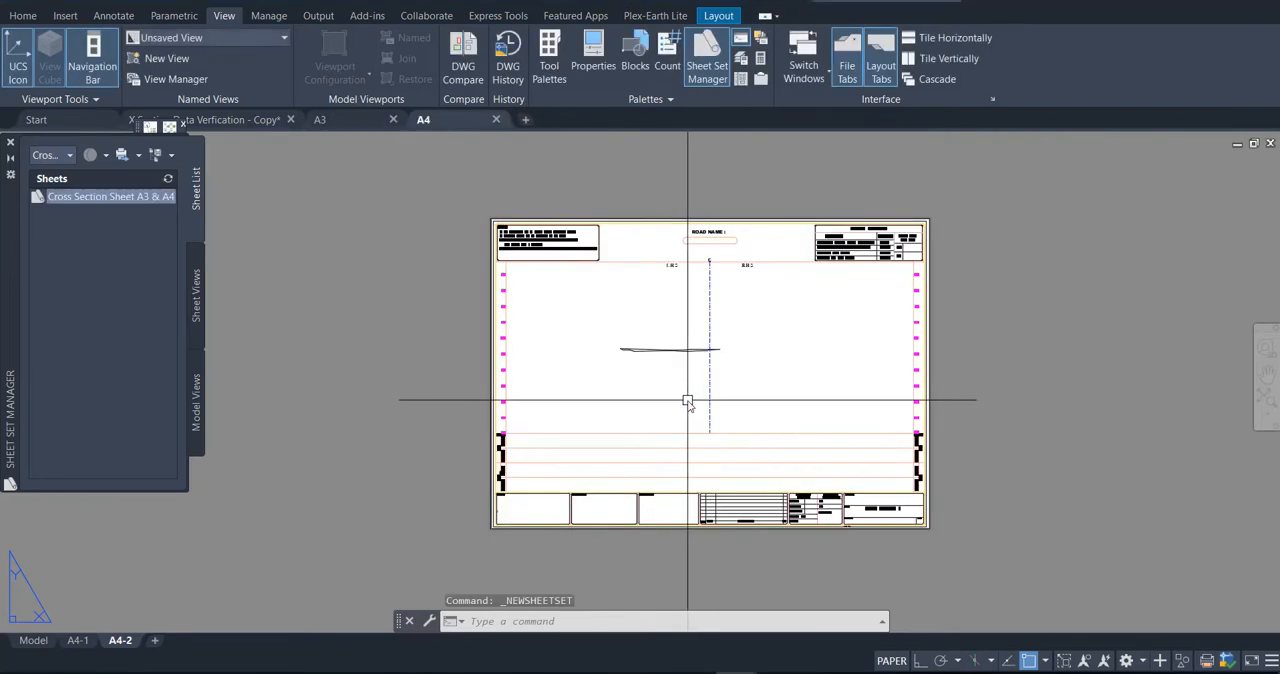
Step: Import all layouts from A3.dwg and A4.dwg into the sheet set as sheets, prefixing titles with the file name
right_click(77, 202)
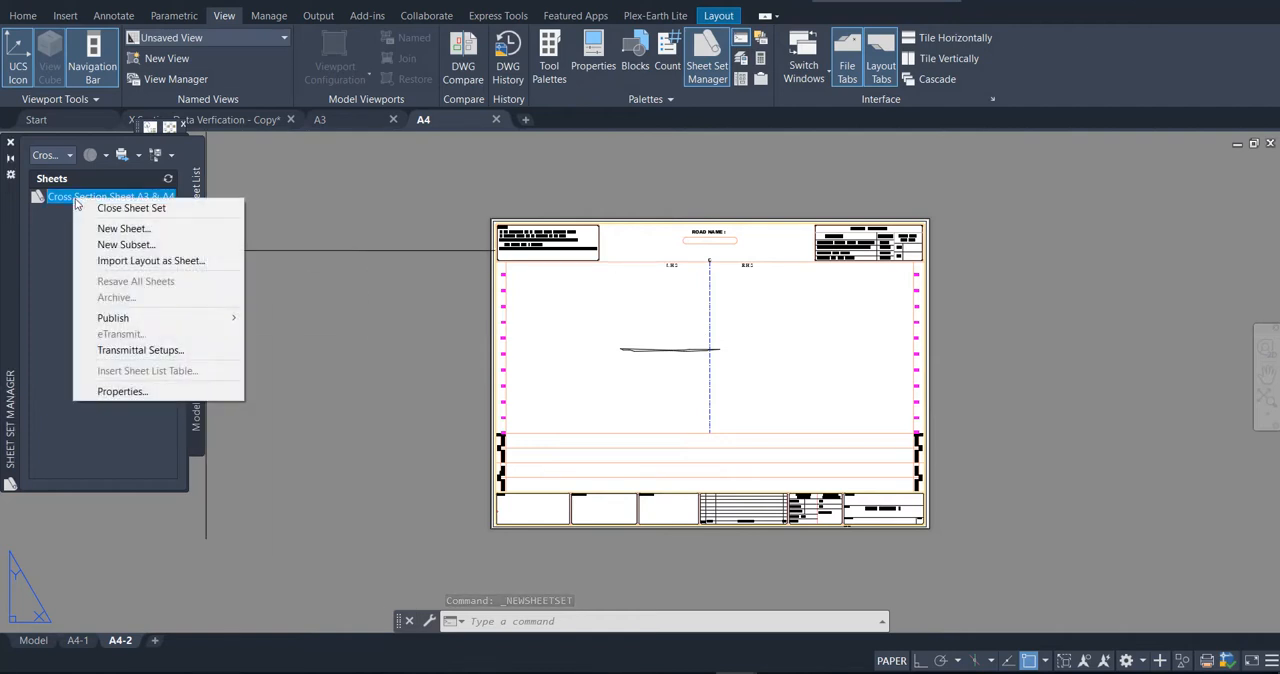
left_click(164, 261)
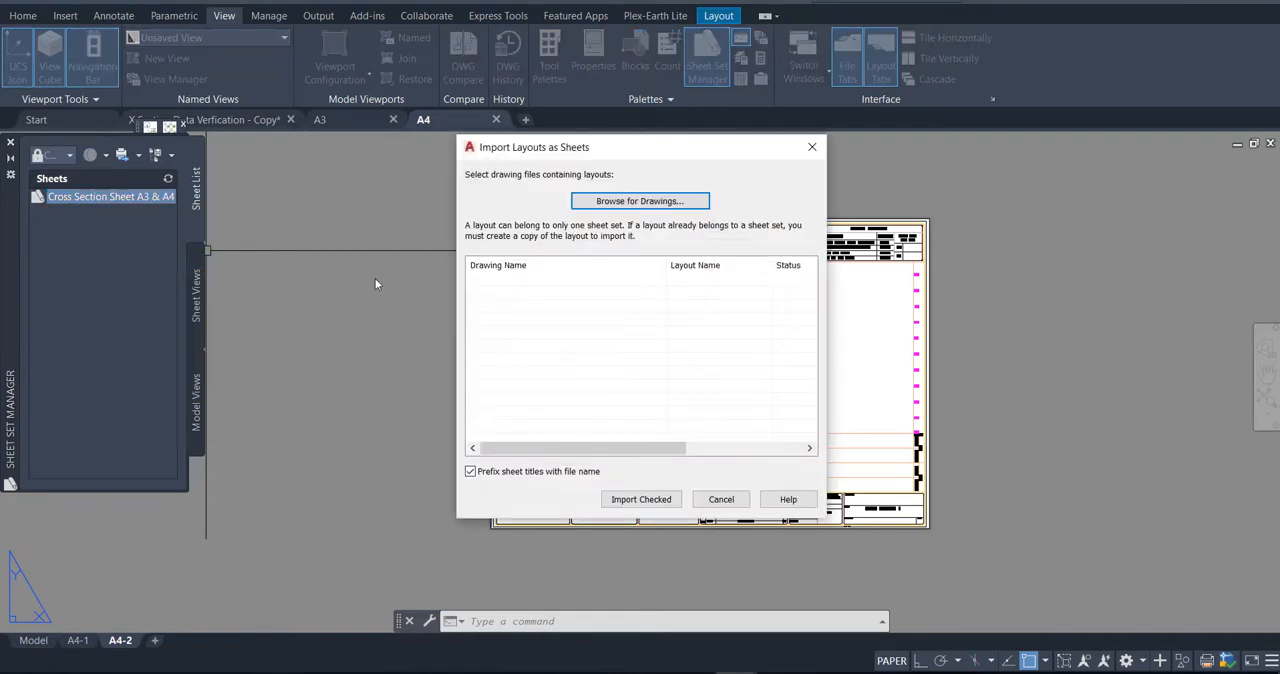
left_click(640, 203)
left_click_drag(520, 254, 698, 192)
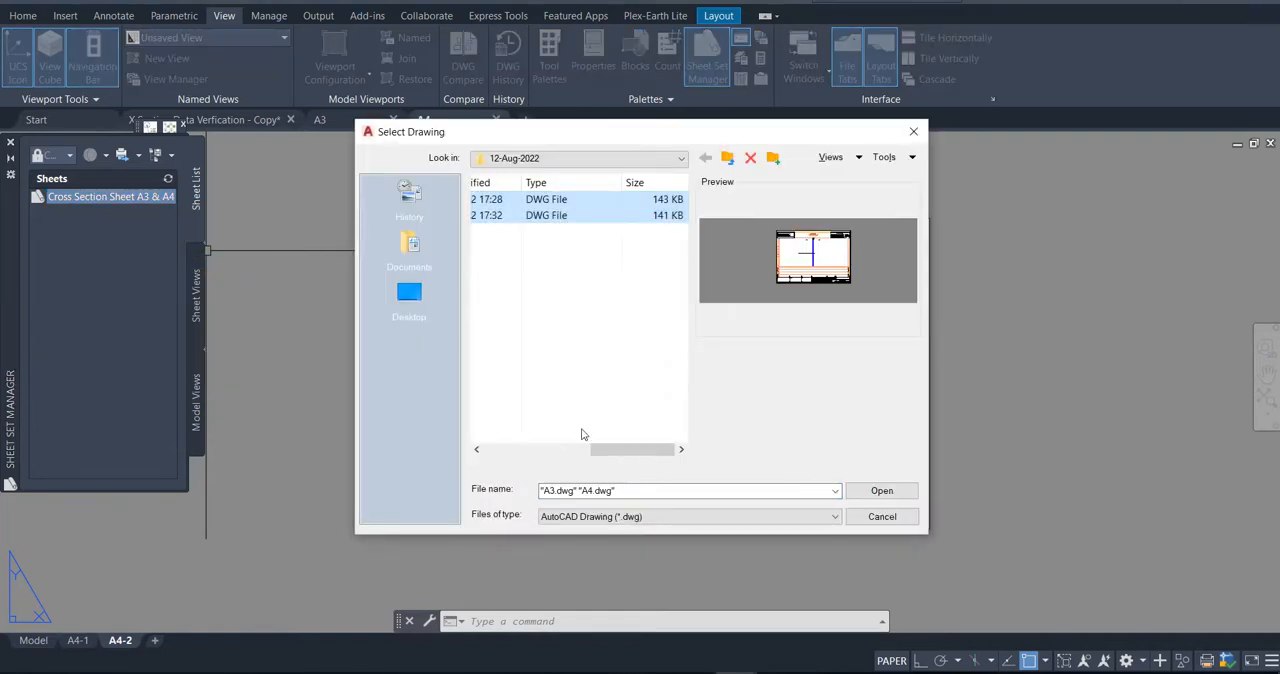
left_click_drag(600, 449, 498, 449)
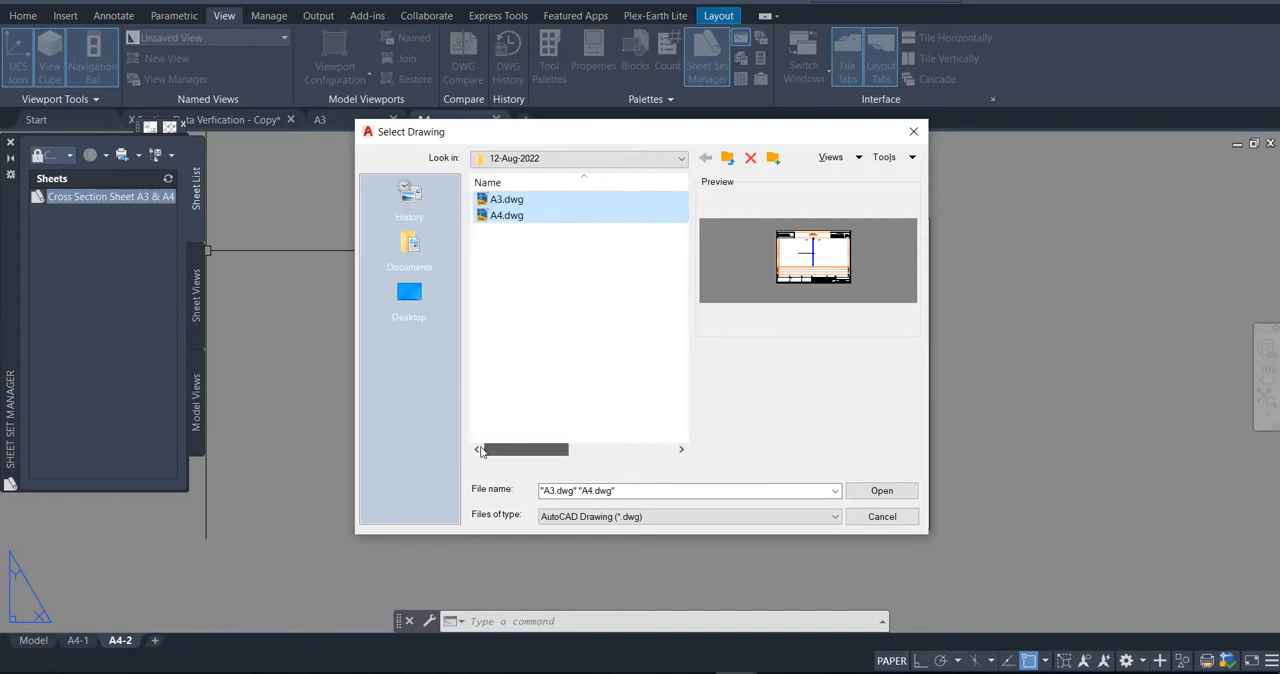
left_click(872, 491)
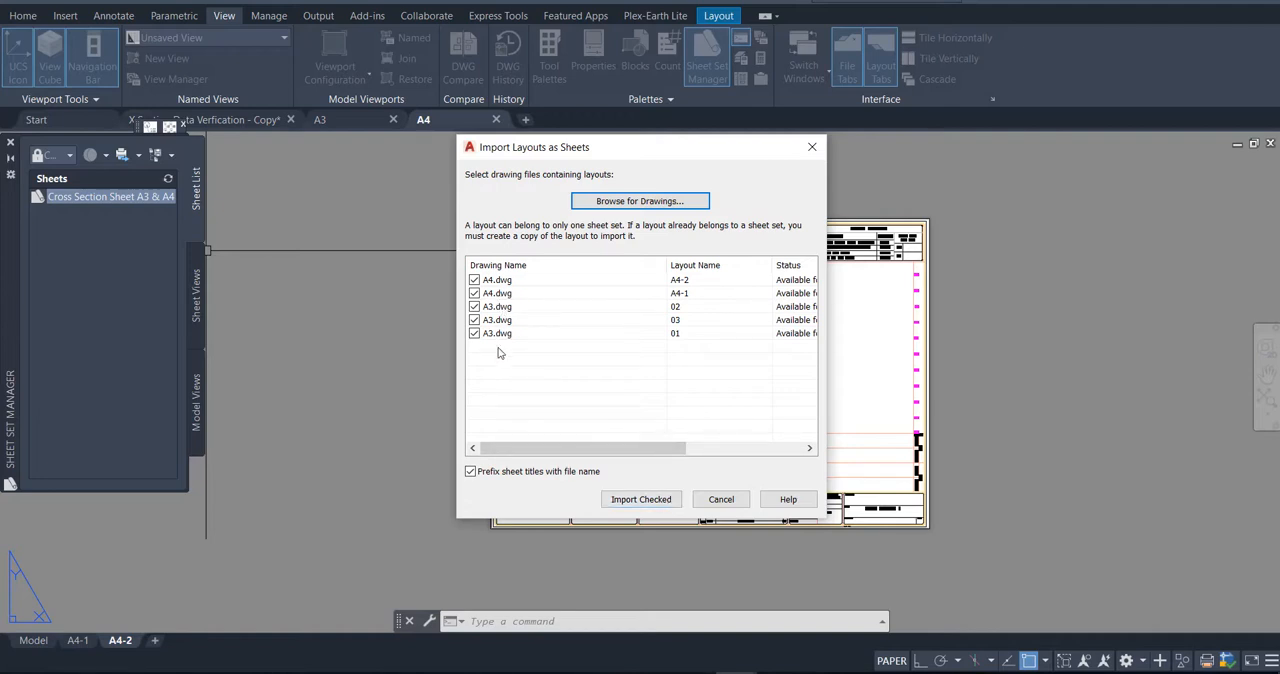
left_click(641, 499)
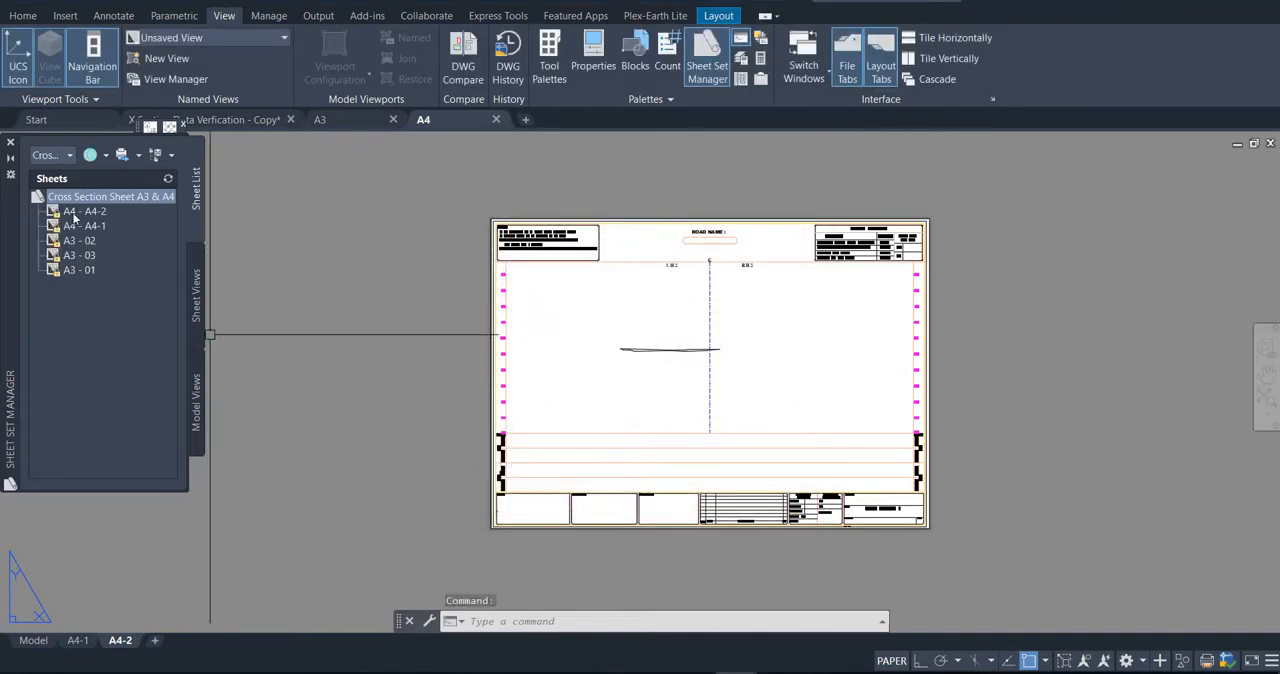
Step: Preview sheet A4 - A4-2 in the sheet list and open sheet A3 - 01
left_click(72, 214)
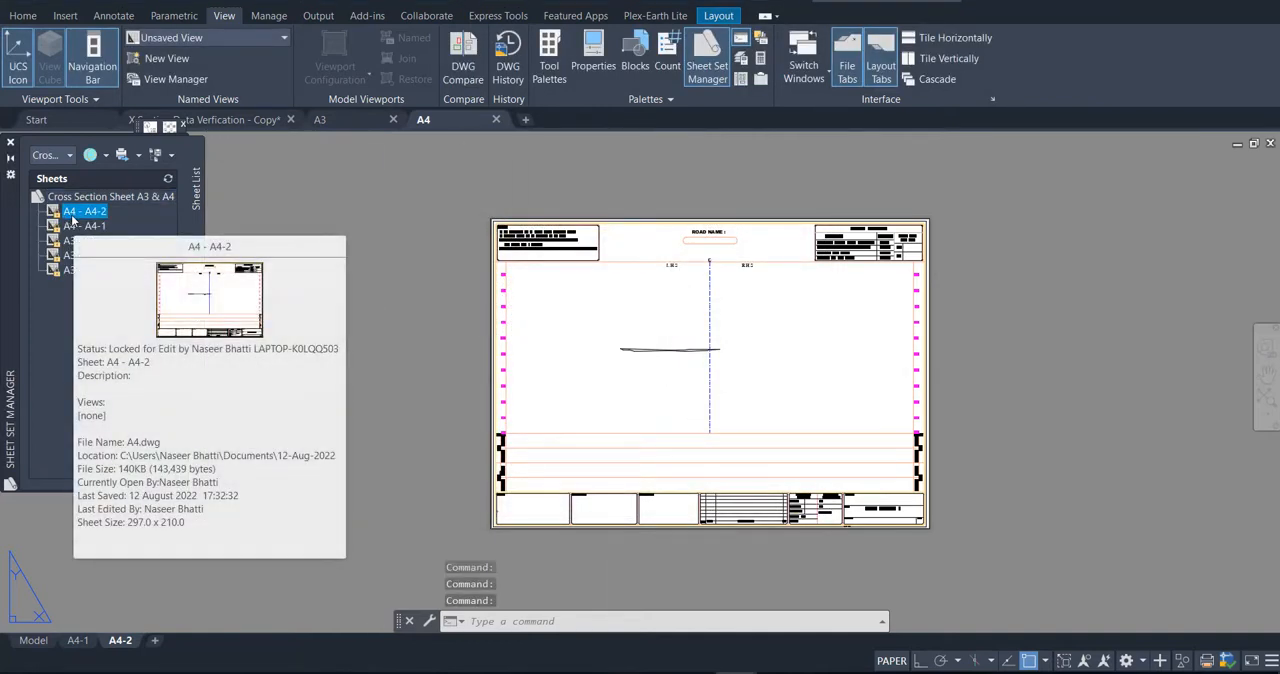
key("Escape")
double_click(80, 269)
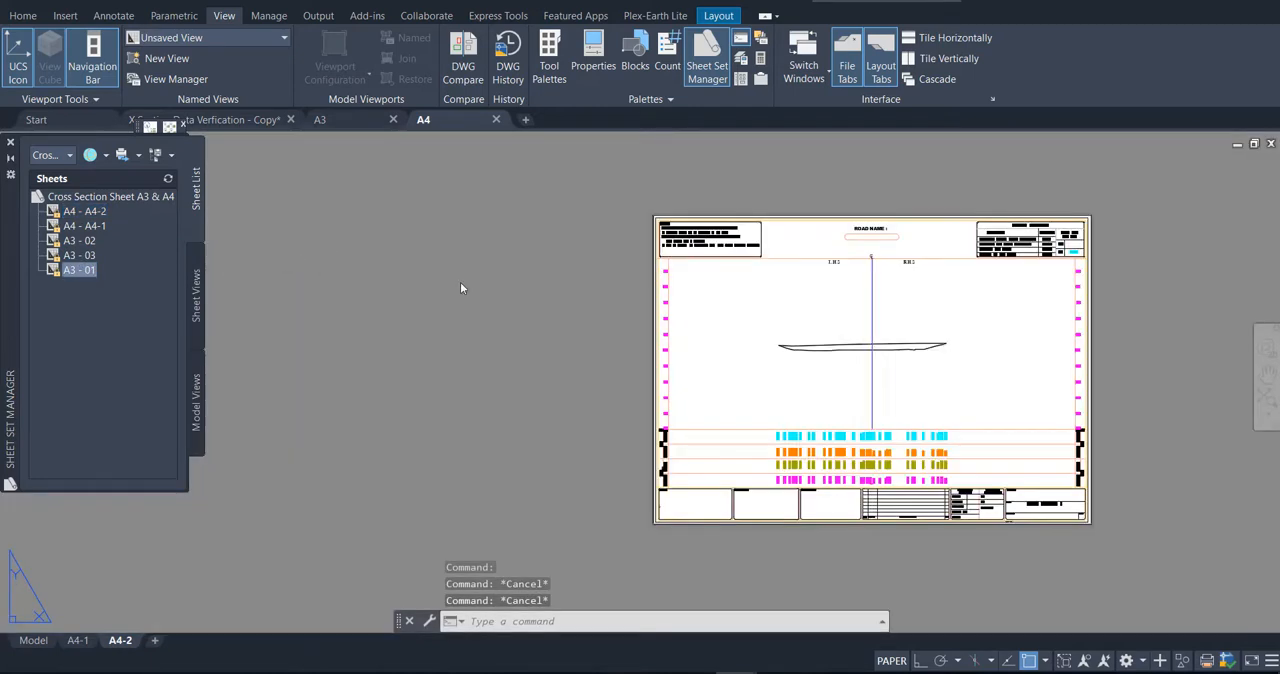
key("Escape")
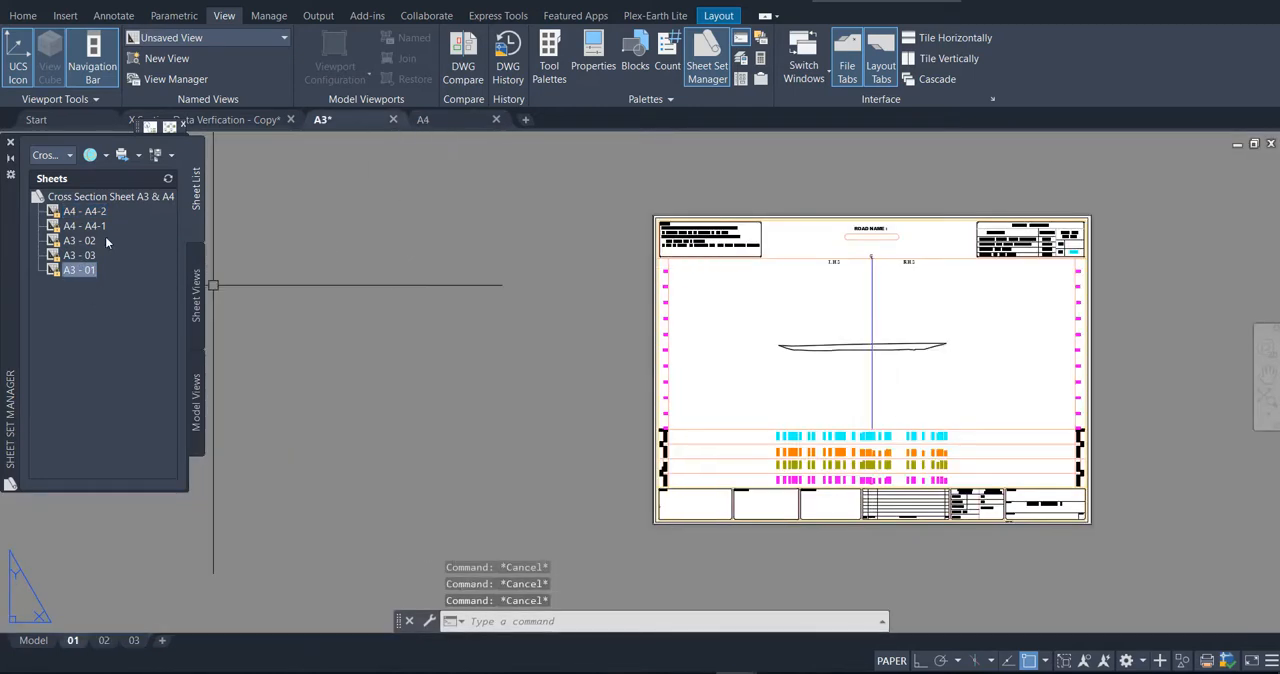
Step: Publish the whole sheet set to PDF as Cross Section Sheet A3 & A4.pdf in the 12-Aug-2022 folder
left_click(105, 203)
right_click(105, 203)
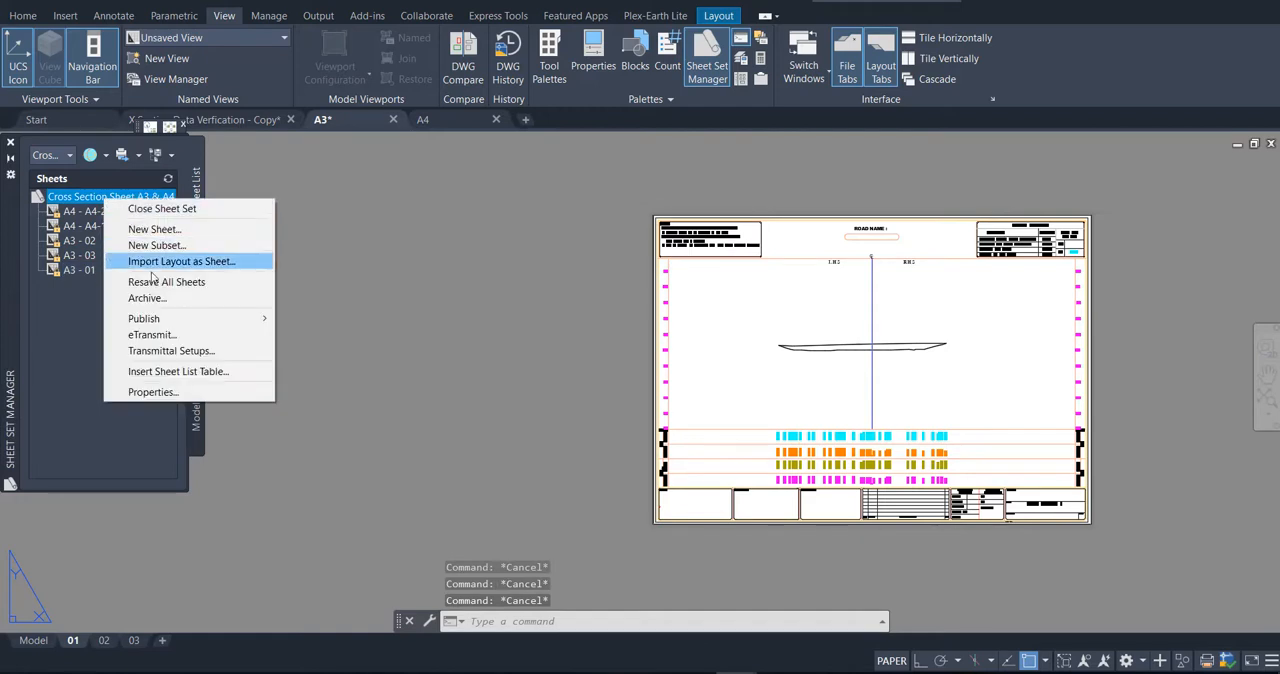
mouse_move(168, 319)
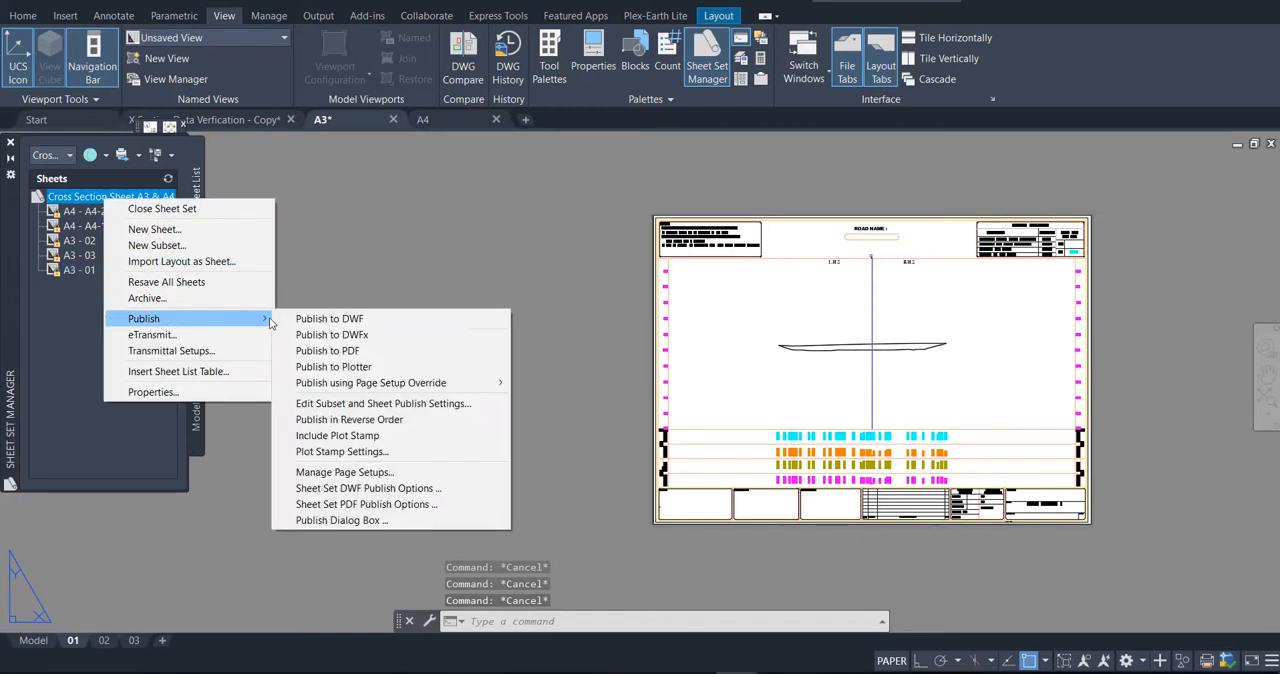
left_click(340, 351)
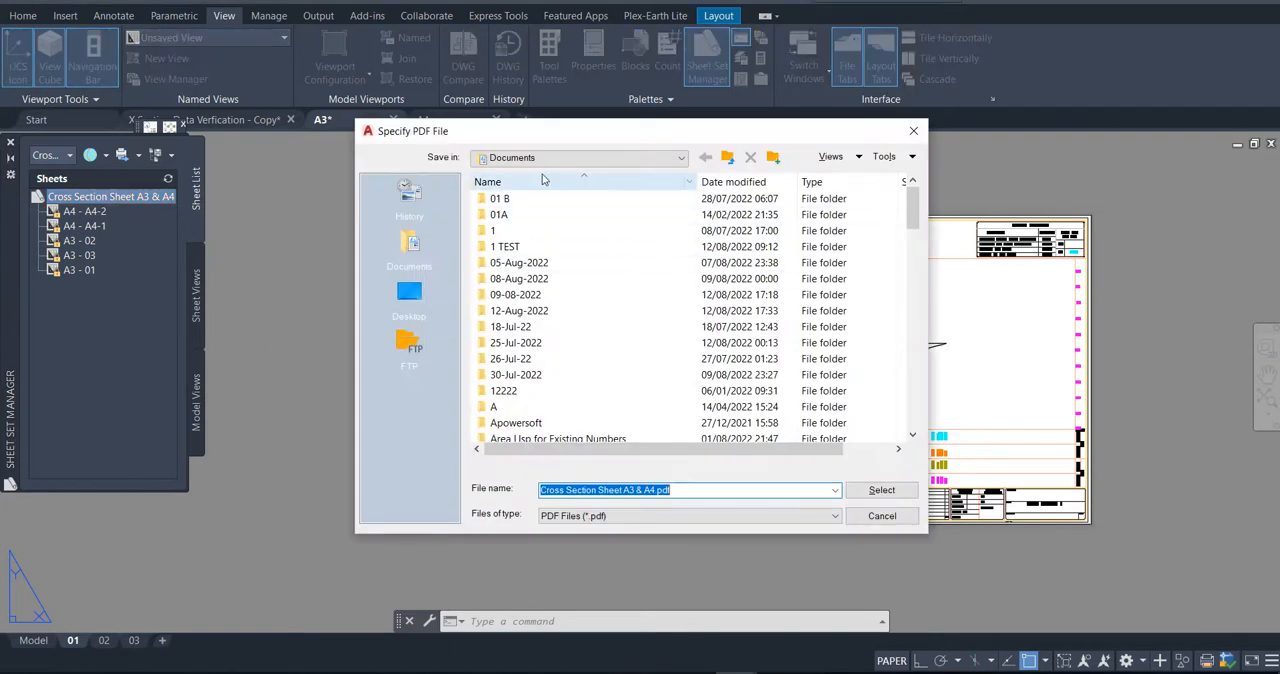
double_click(517, 311)
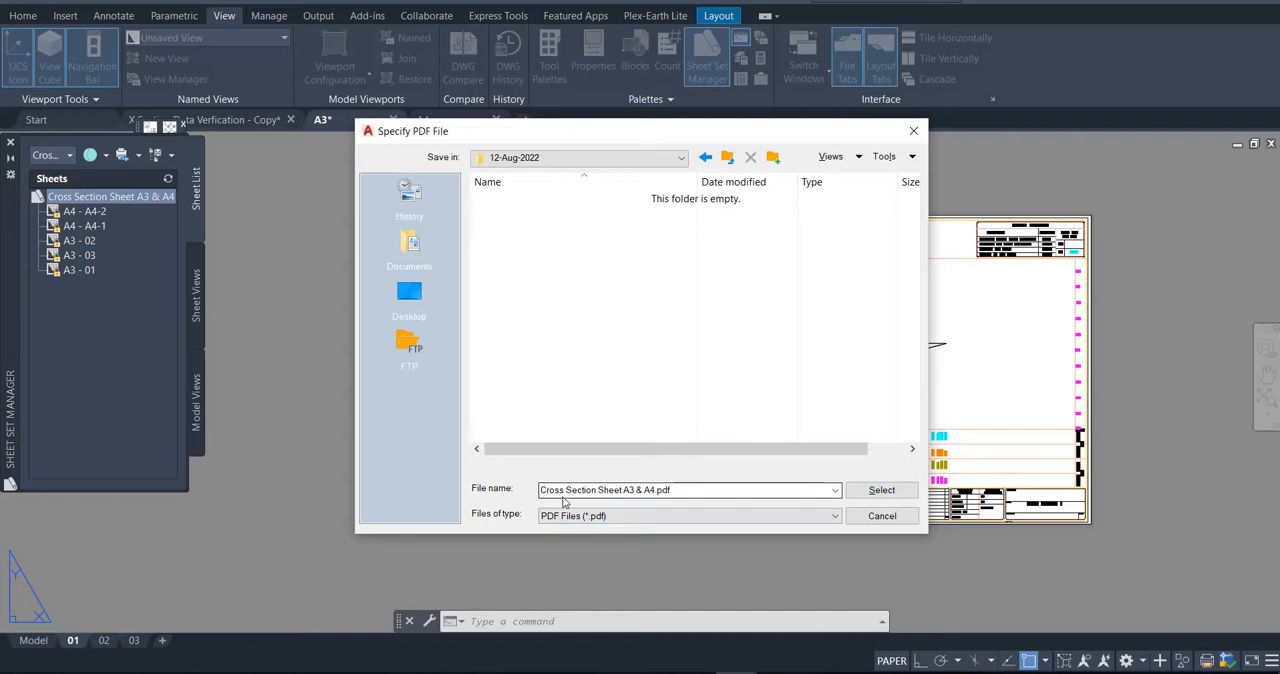
left_click(880, 490)
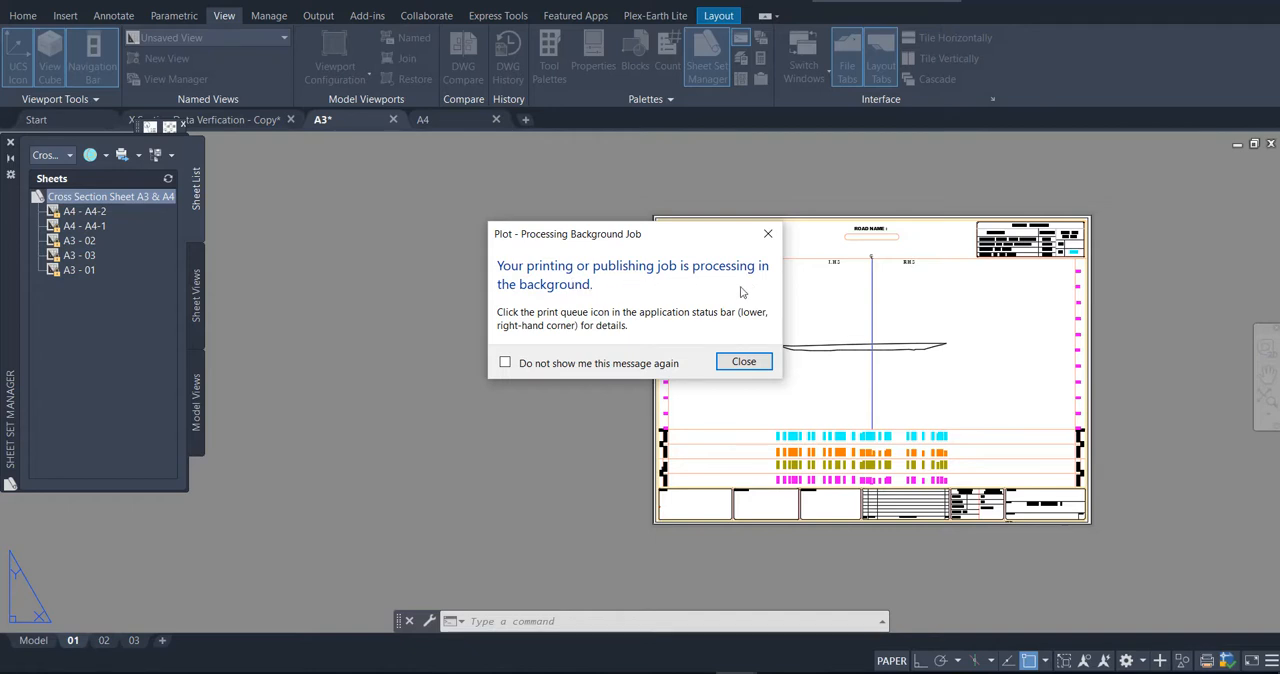
left_click(740, 361)
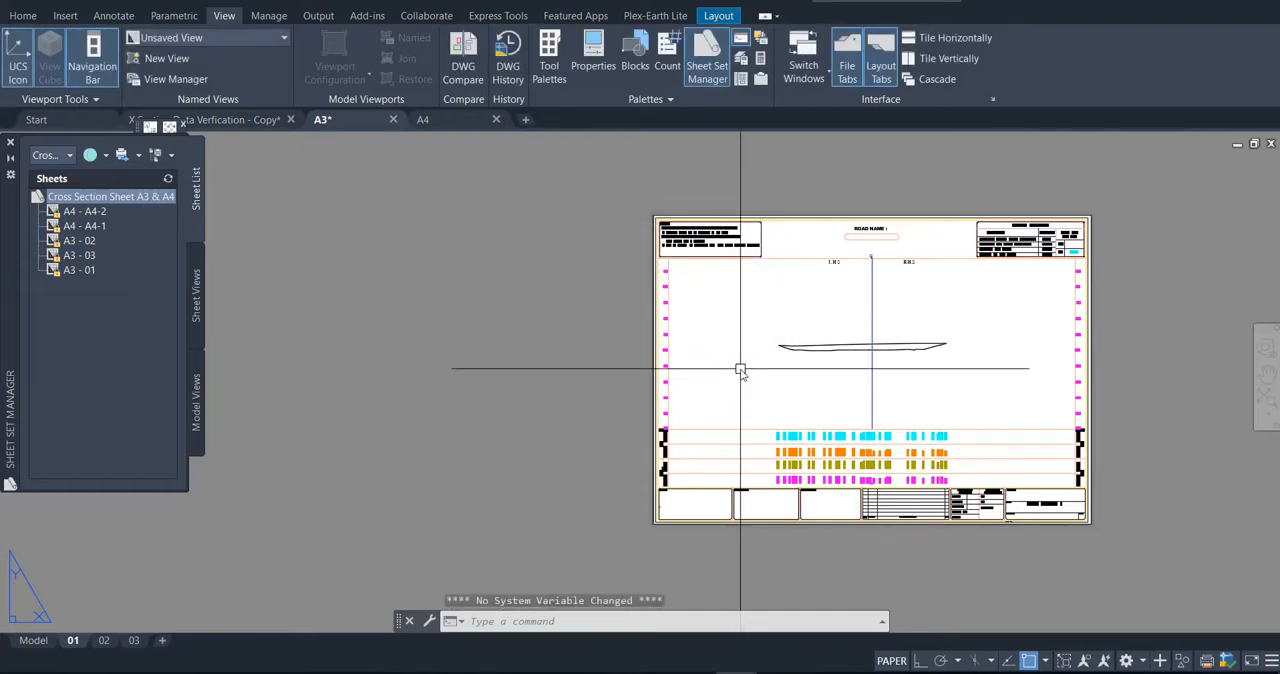
Step: Switch to File Explorer and open Cross Section Sheet A3 & A4.pdf from the 12-Aug-2022 folder
key("ctrl+Tab")
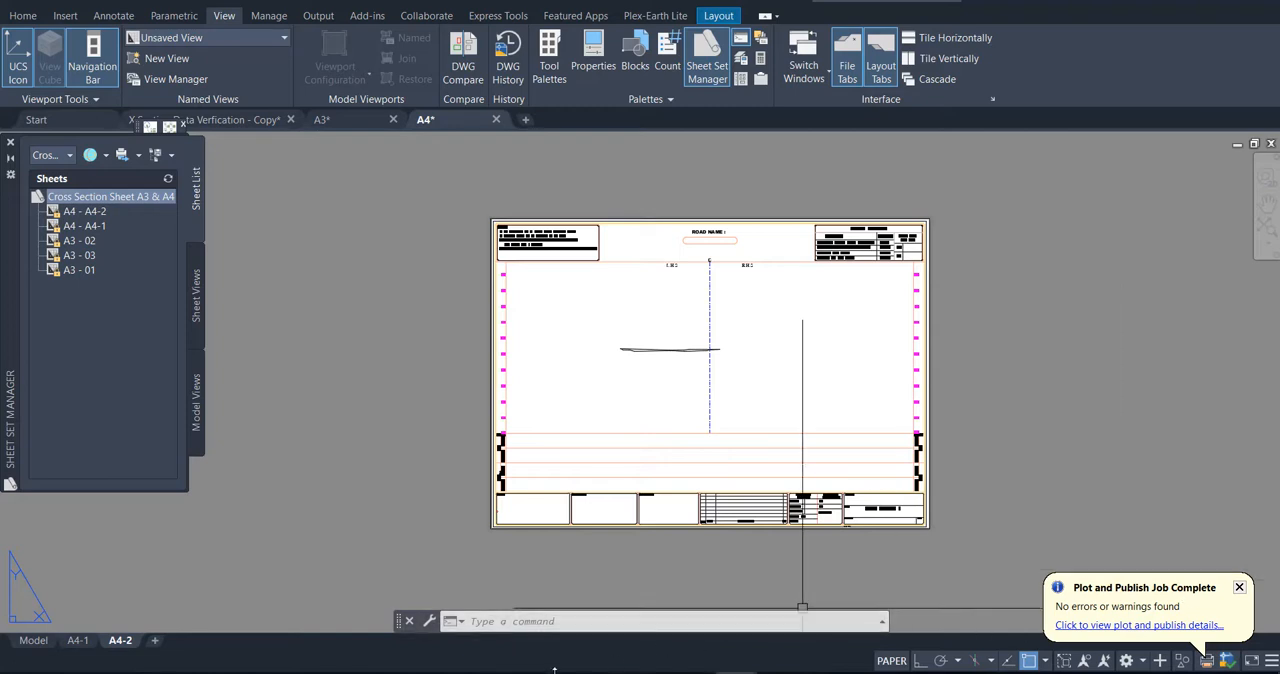
mouse_move(524, 668)
left_click(475, 620)
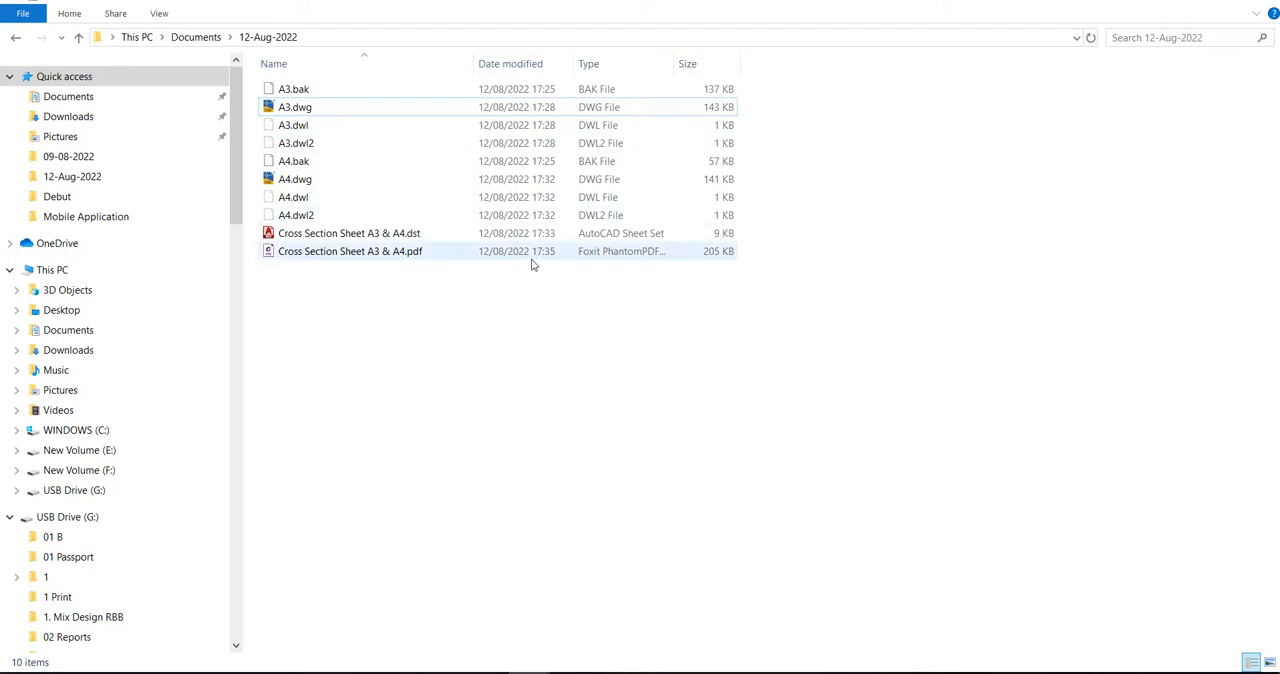
double_click(360, 251)
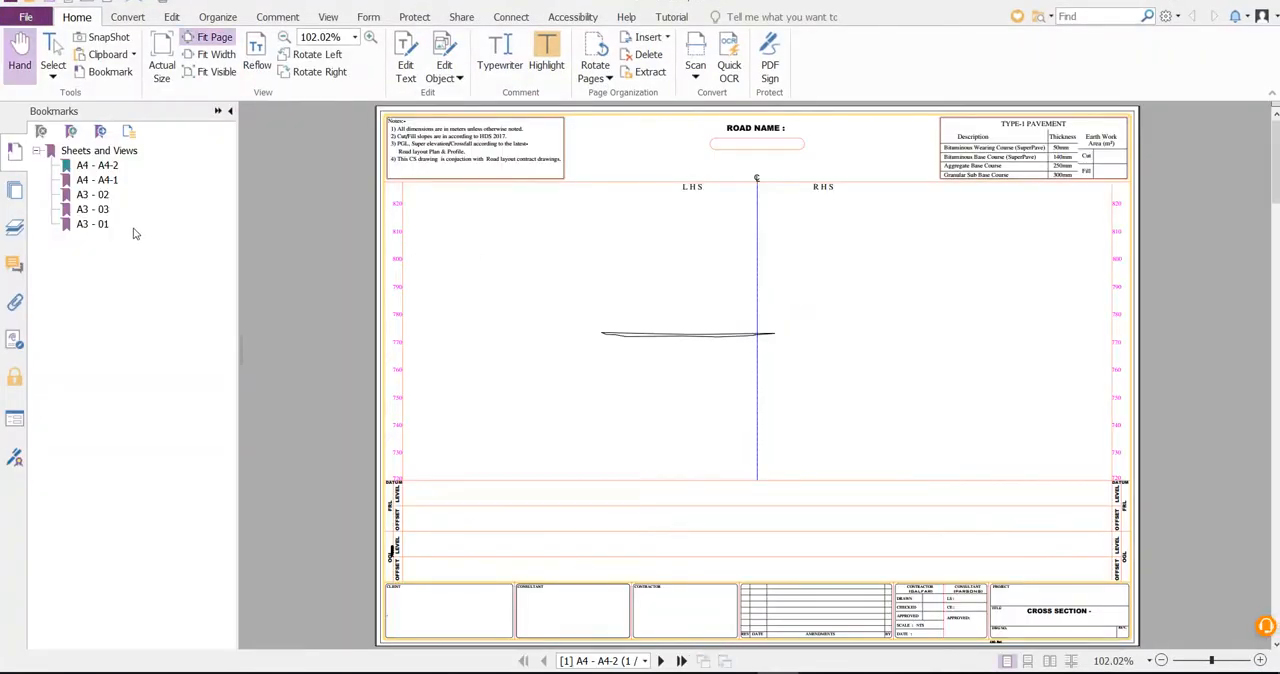
Step: Check the published A3 and A4 sheets through the PDF's bookmarks, including A3 - 01, A4 - A4-2, A4 - A4-1 and A3 - 02
left_click(94, 224)
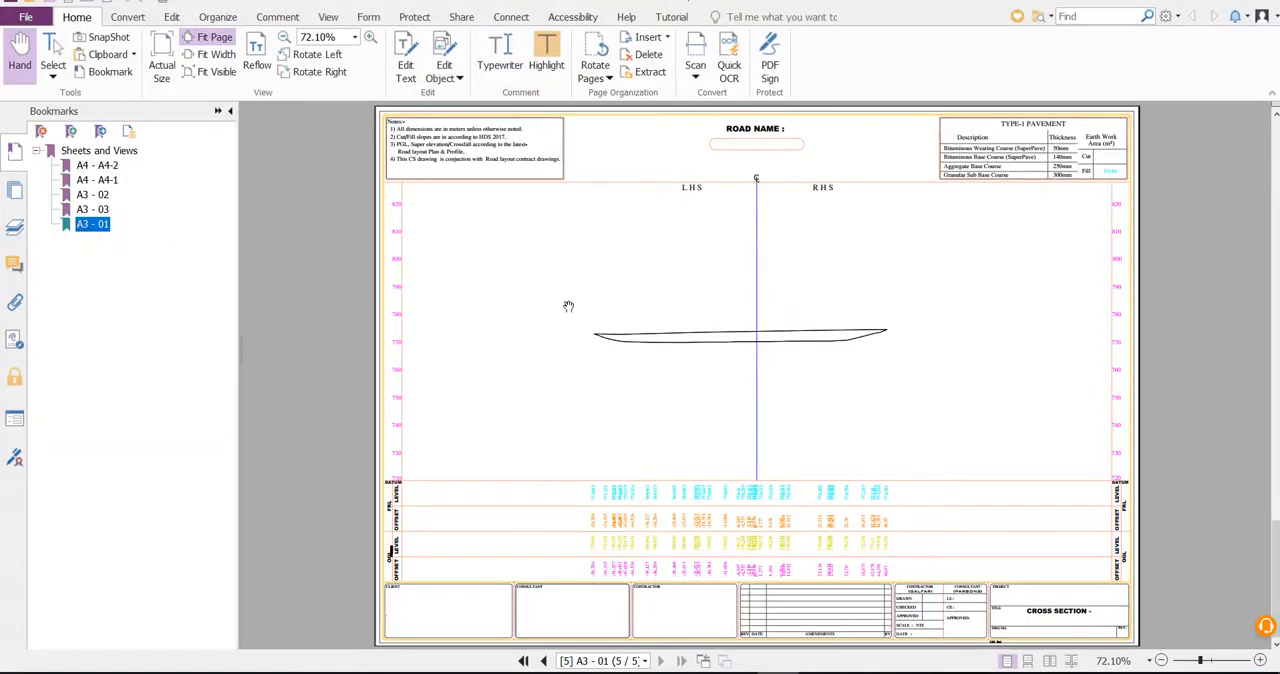
scroll(568, 307, "down", 5, "ctrl")
scroll(645, 360, "up", 1)
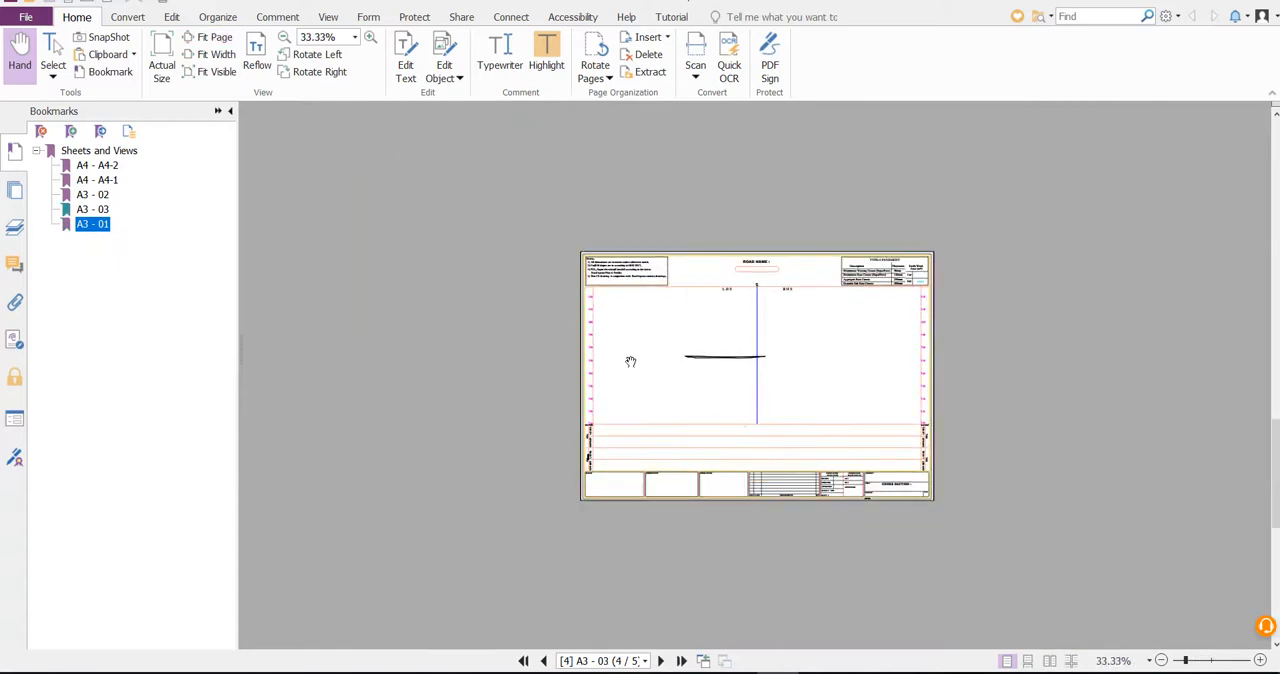
left_click(96, 165)
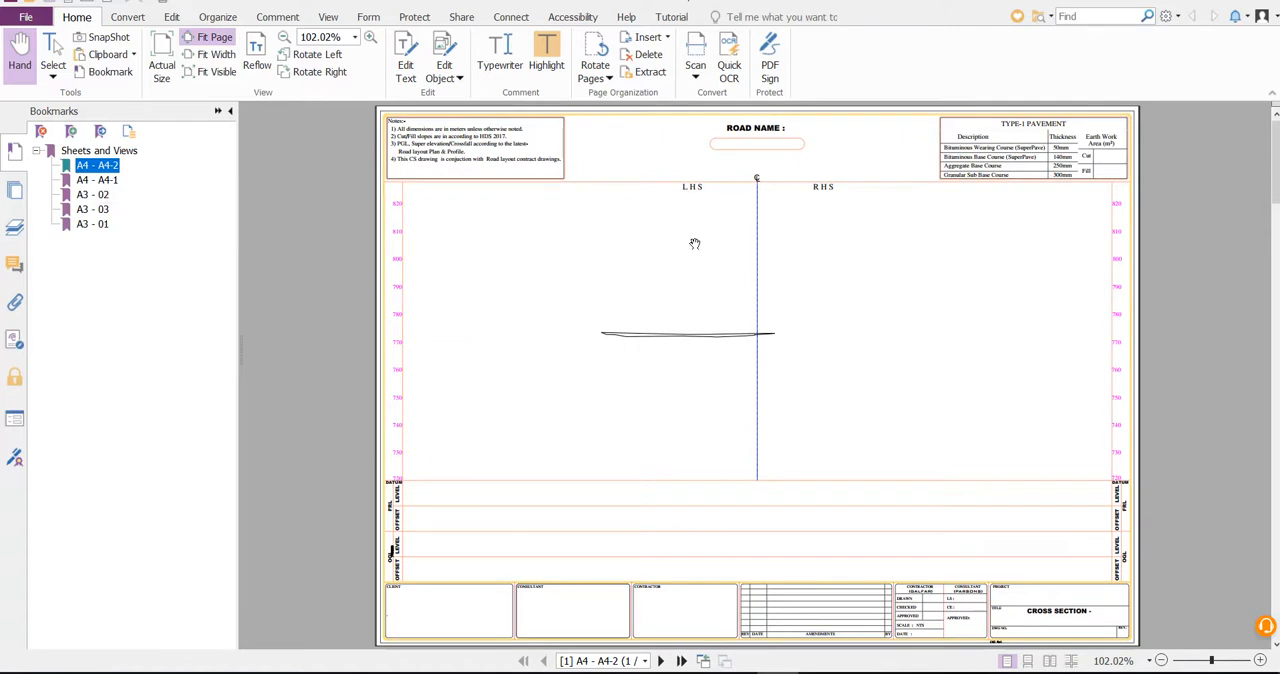
left_click(95, 181)
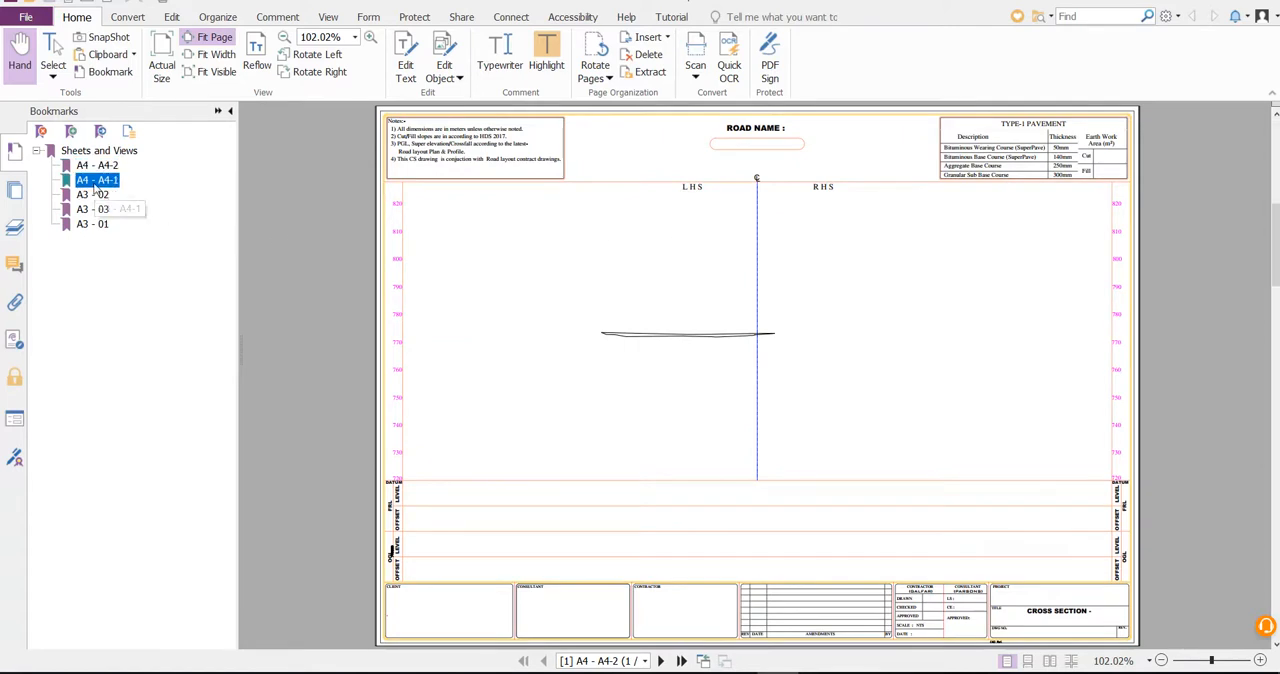
left_click(92, 195)
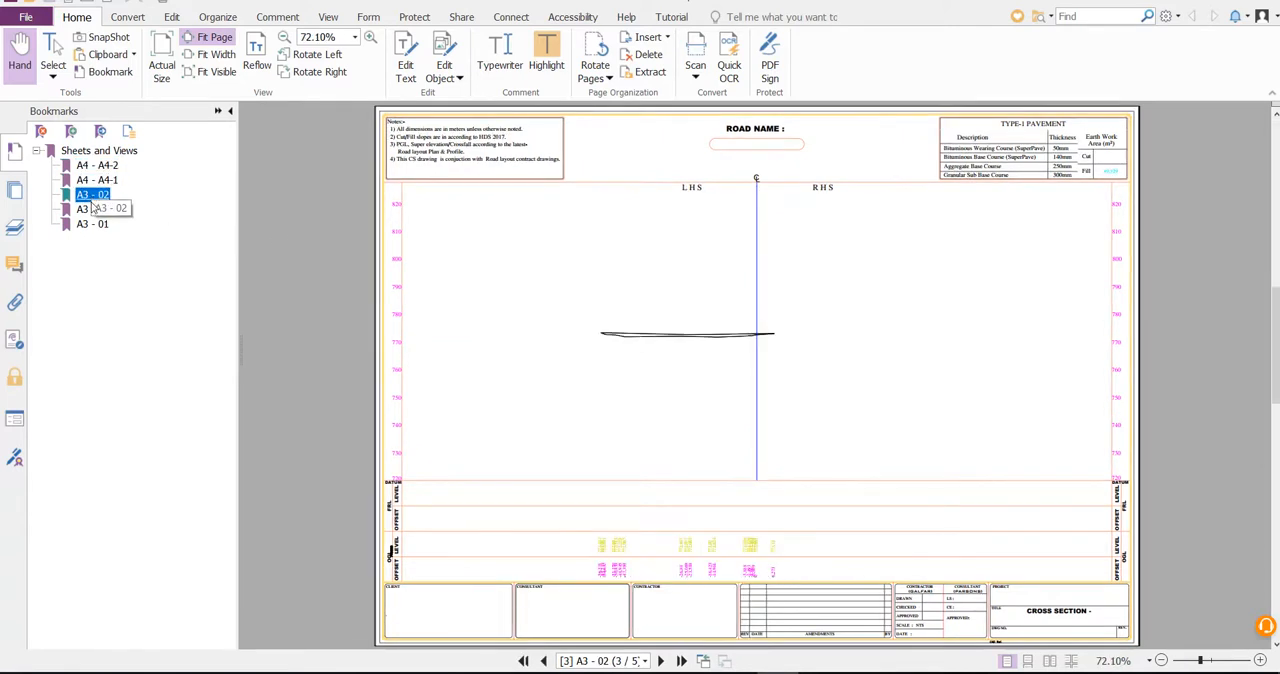
left_click(92, 224)
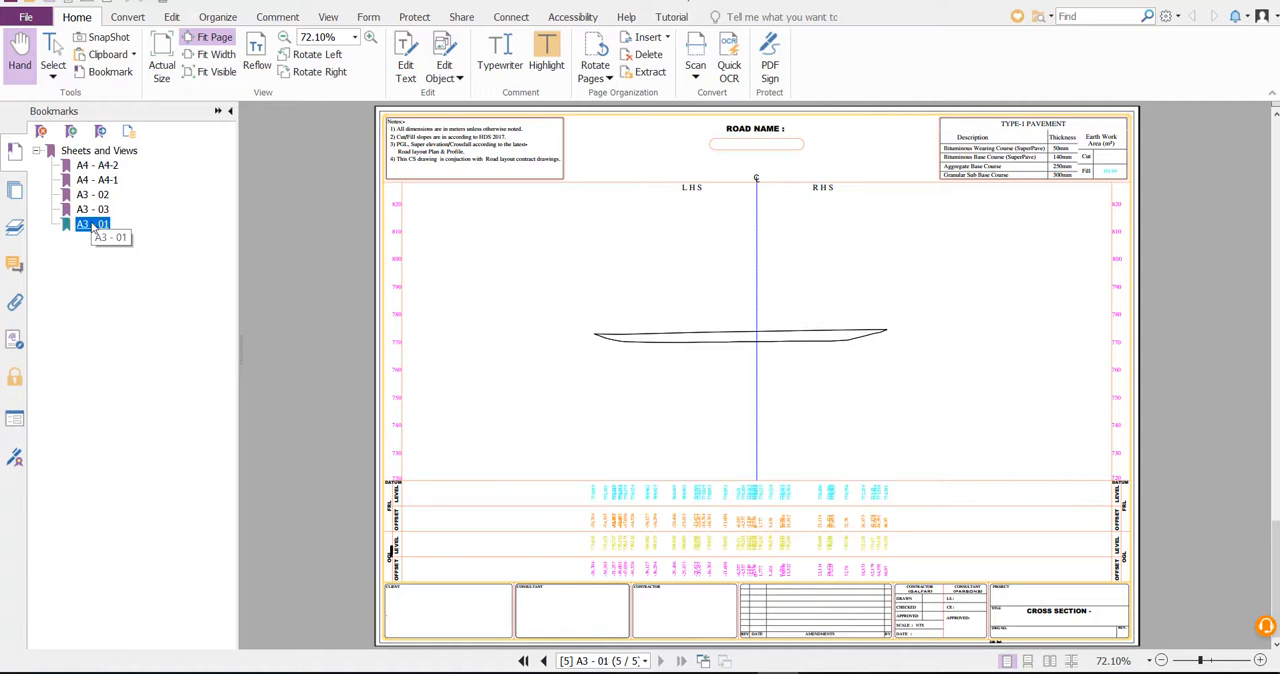
Step: Page back and forth through the PDF to compare the cross-section drawings on the A3 and A4 sheets
scroll(831, 362, "up", 4)
scroll(831, 364, "down", 3)
scroll(831, 364, "up", 3)
scroll(826, 352, "down", 1)
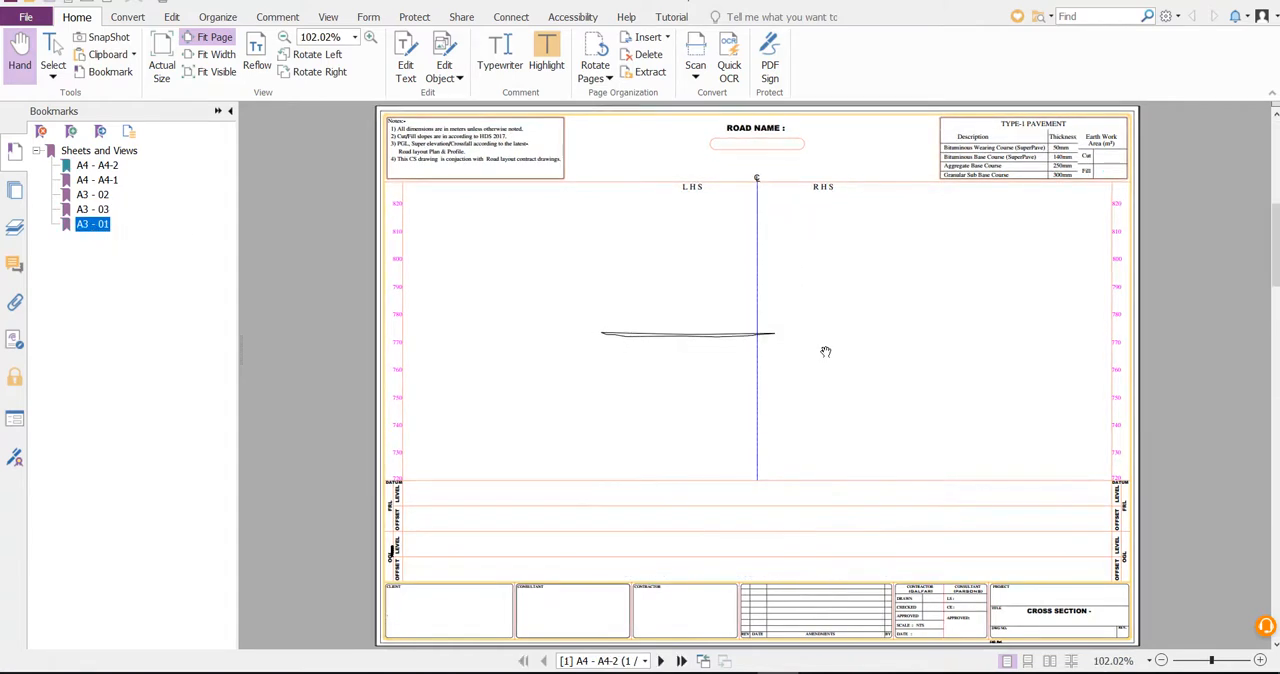
scroll(826, 352, "down", 1)
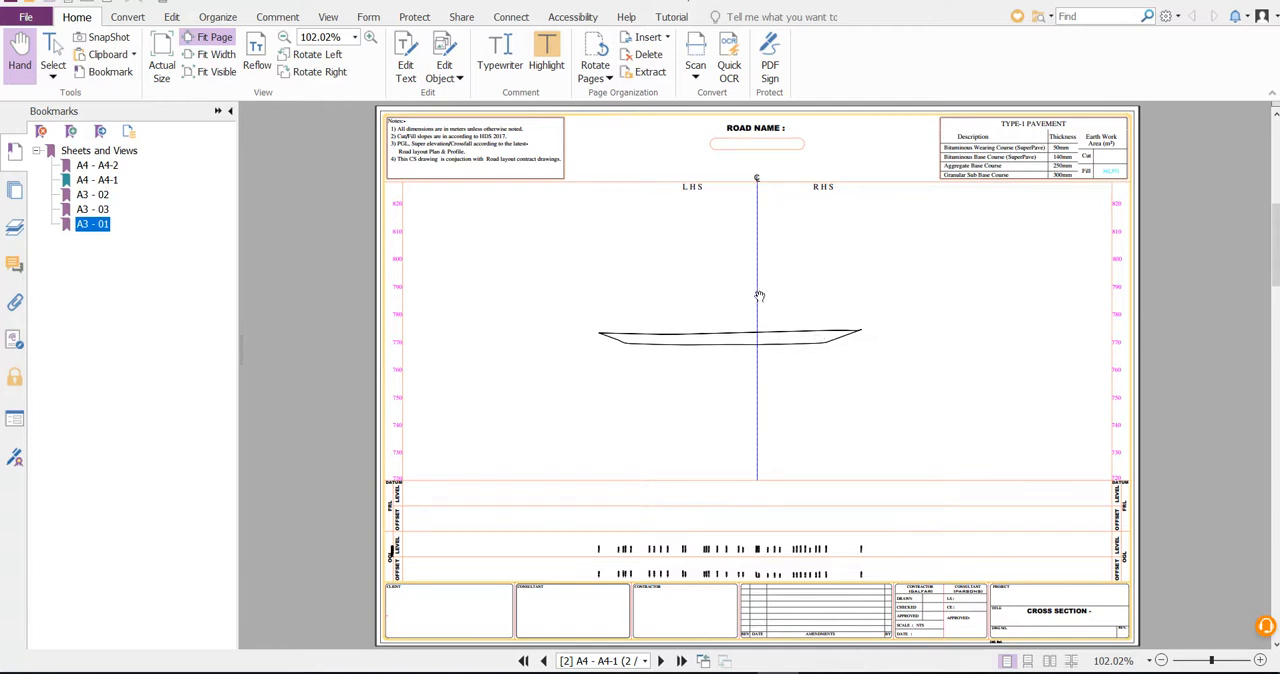